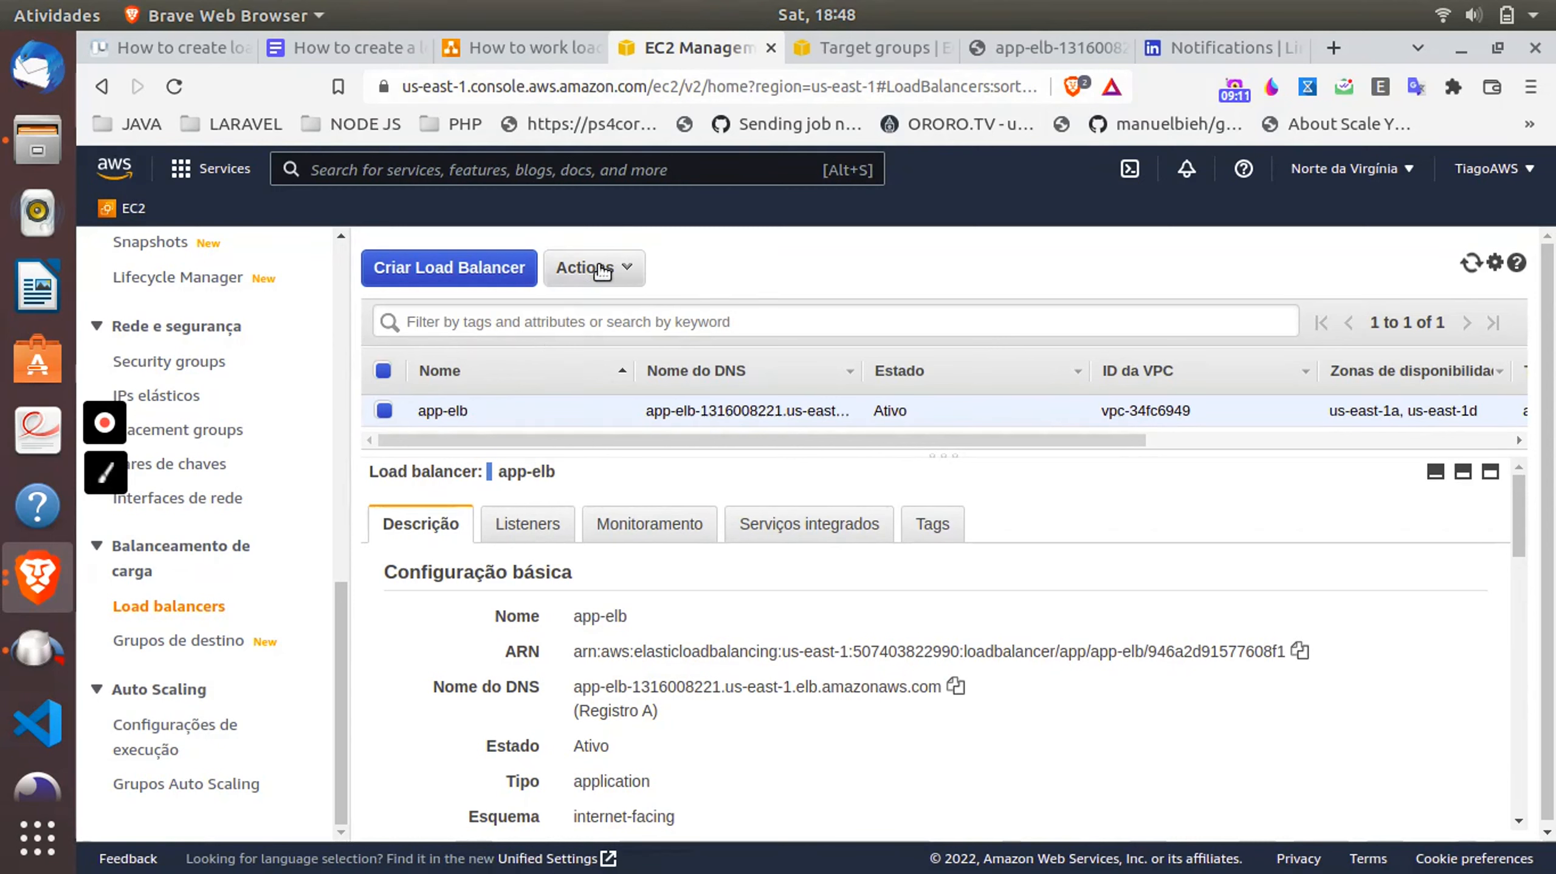
- Delete the app-elb load balancer and confirm its removal
{"action": "left_click", "coordinate": [566, 268]}
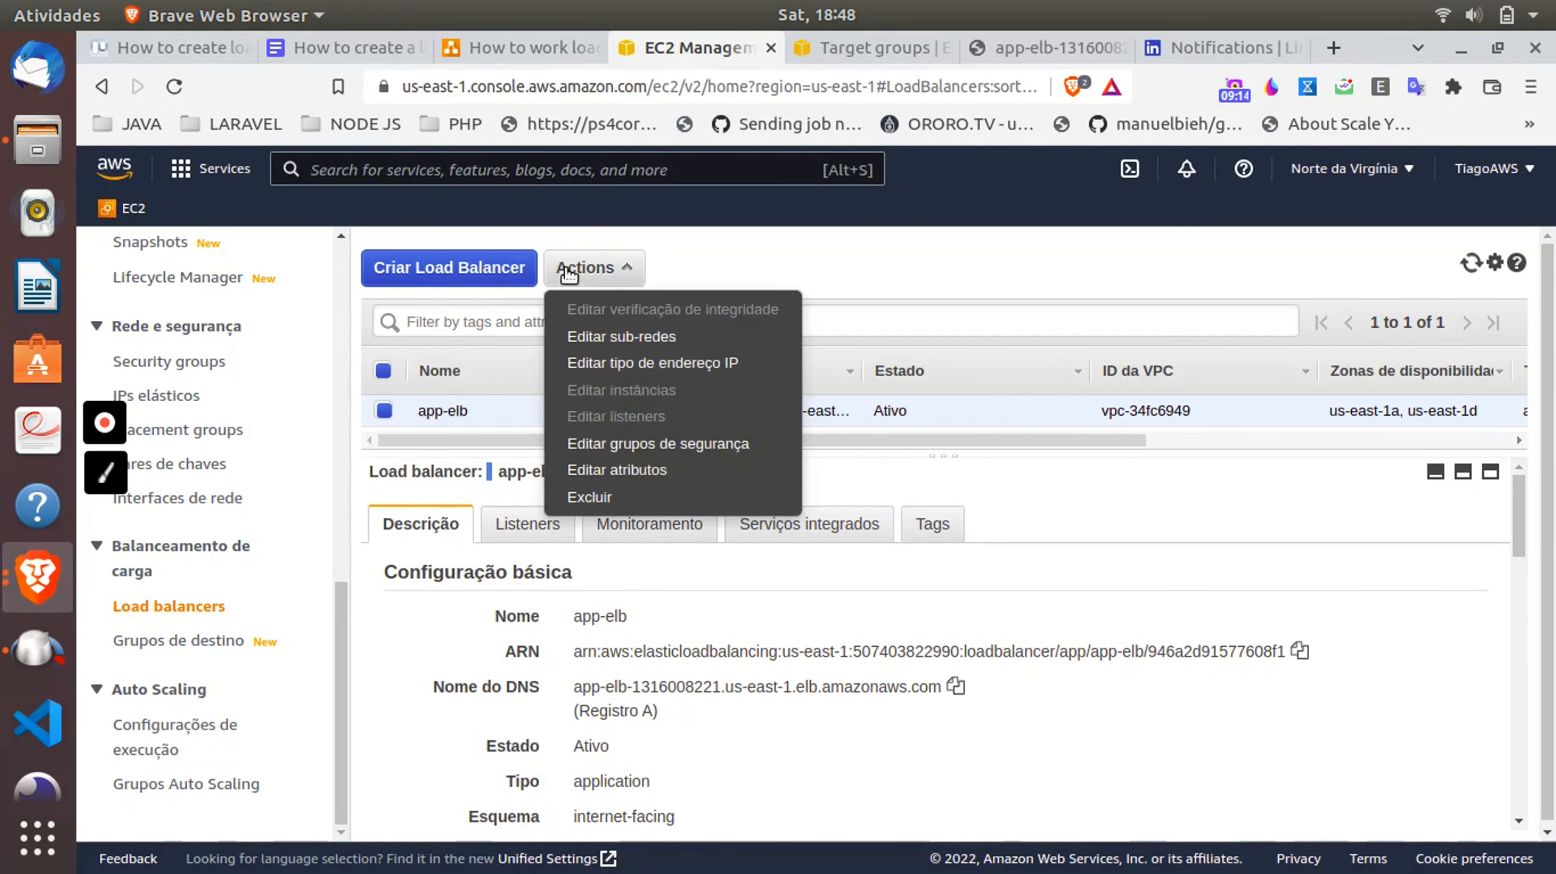
{"action": "left_click", "coordinate": [603, 497]}
{"action": "left_click", "coordinate": [1079, 614]}
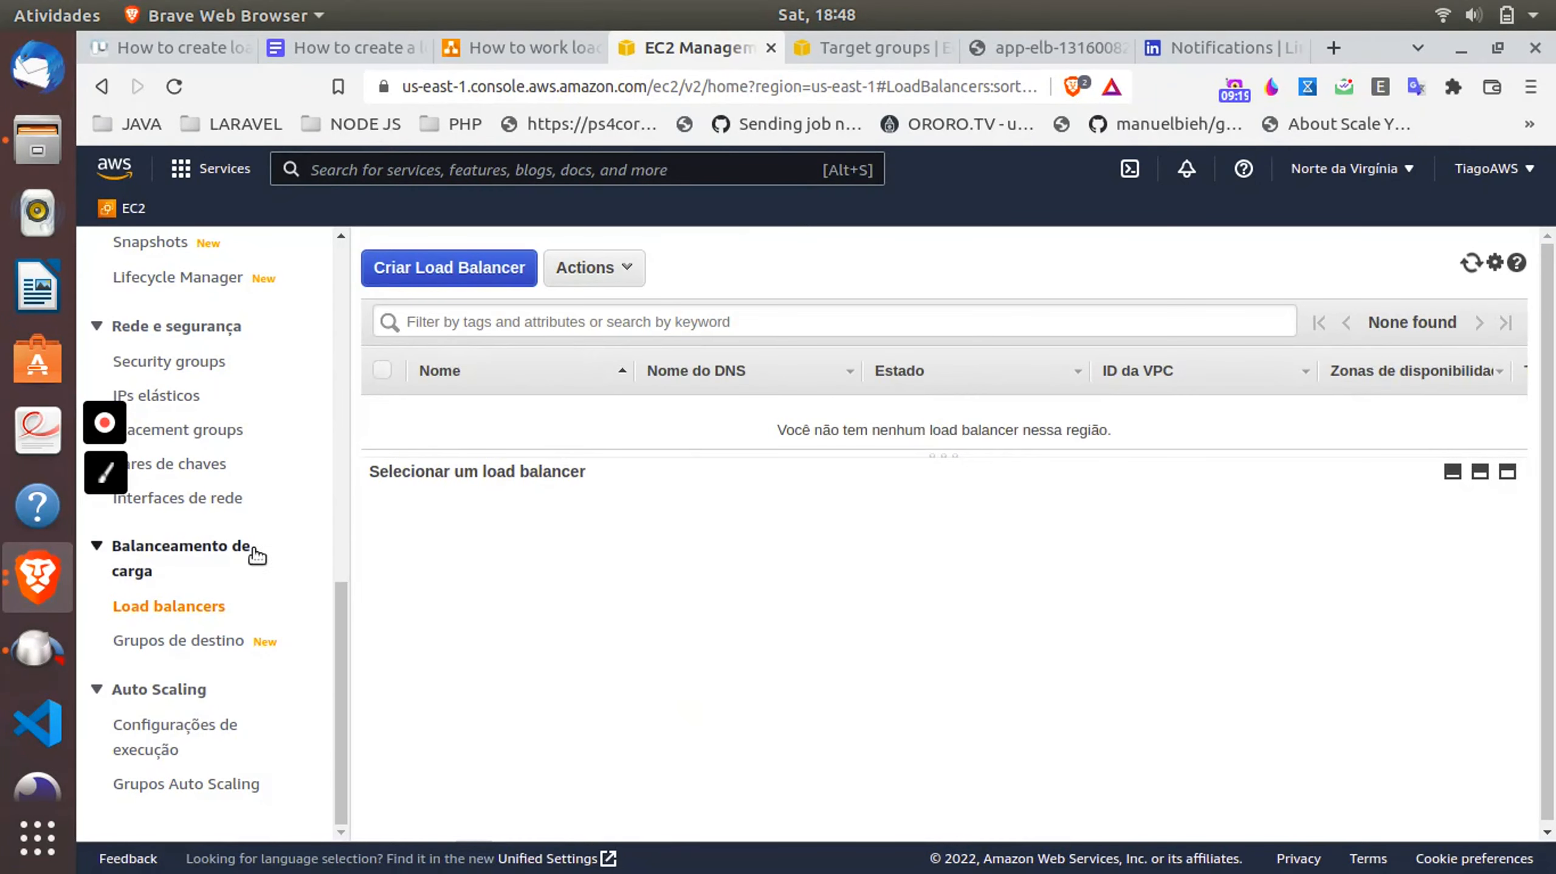
- Open the target groups list and look over the existing groups
{"action": "left_click", "coordinate": [165, 640]}
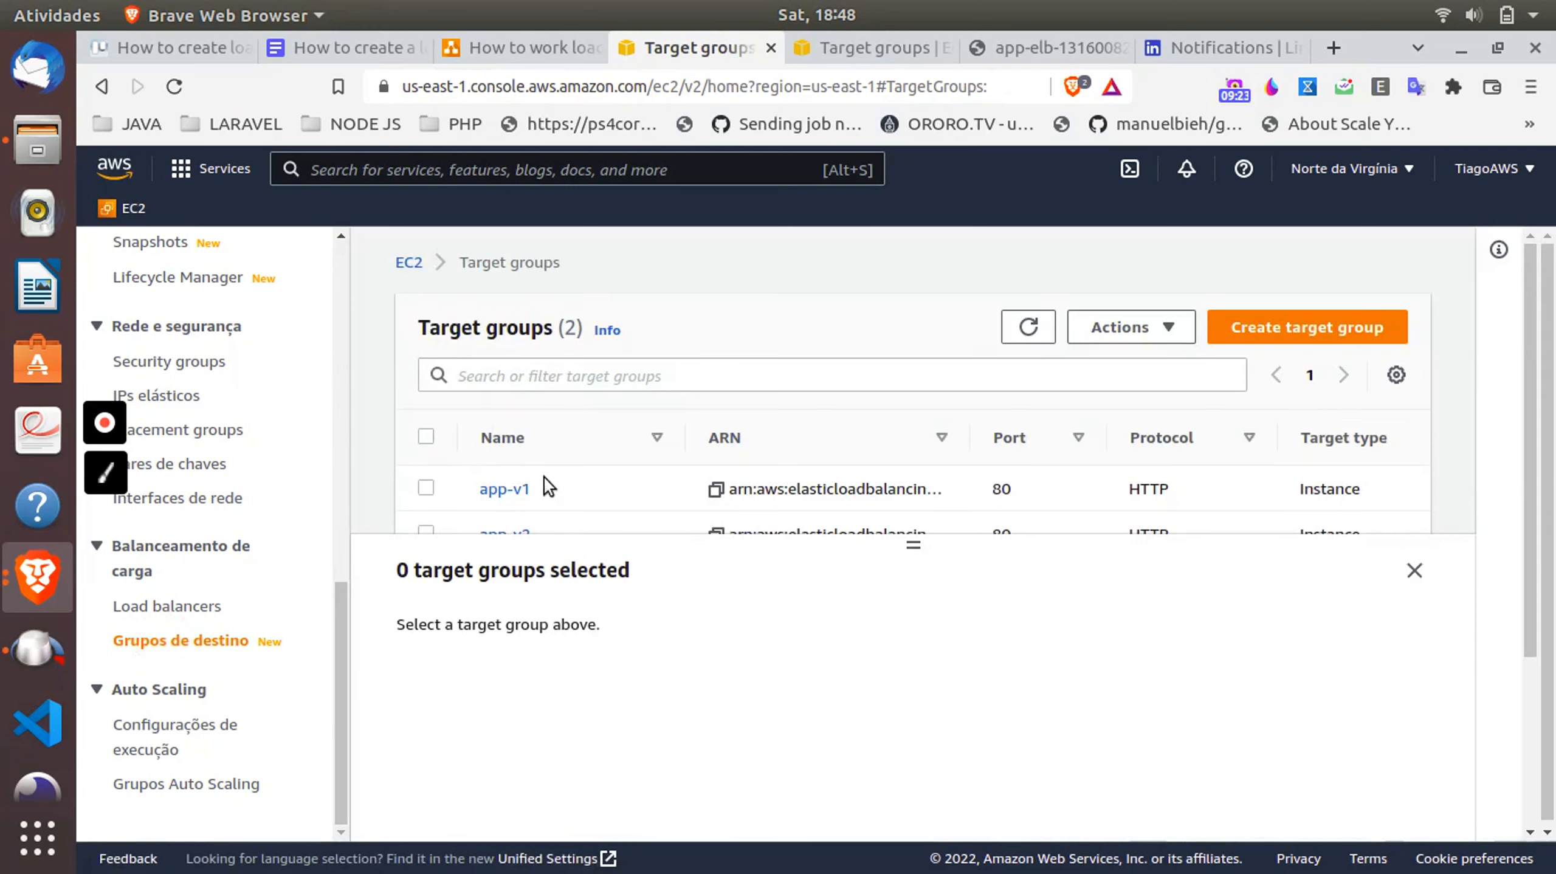
{"action": "scroll", "coordinate": [549, 478], "scroll_direction": "down", "scroll_amount": 2}
{"action": "scroll", "coordinate": [549, 479], "scroll_direction": "up", "scroll_amount": 2}
- List the running EC2 instances from the dashboard and view the details of app-v2 alongside its load-balanced page
{"action": "left_click", "coordinate": [862, 54]}
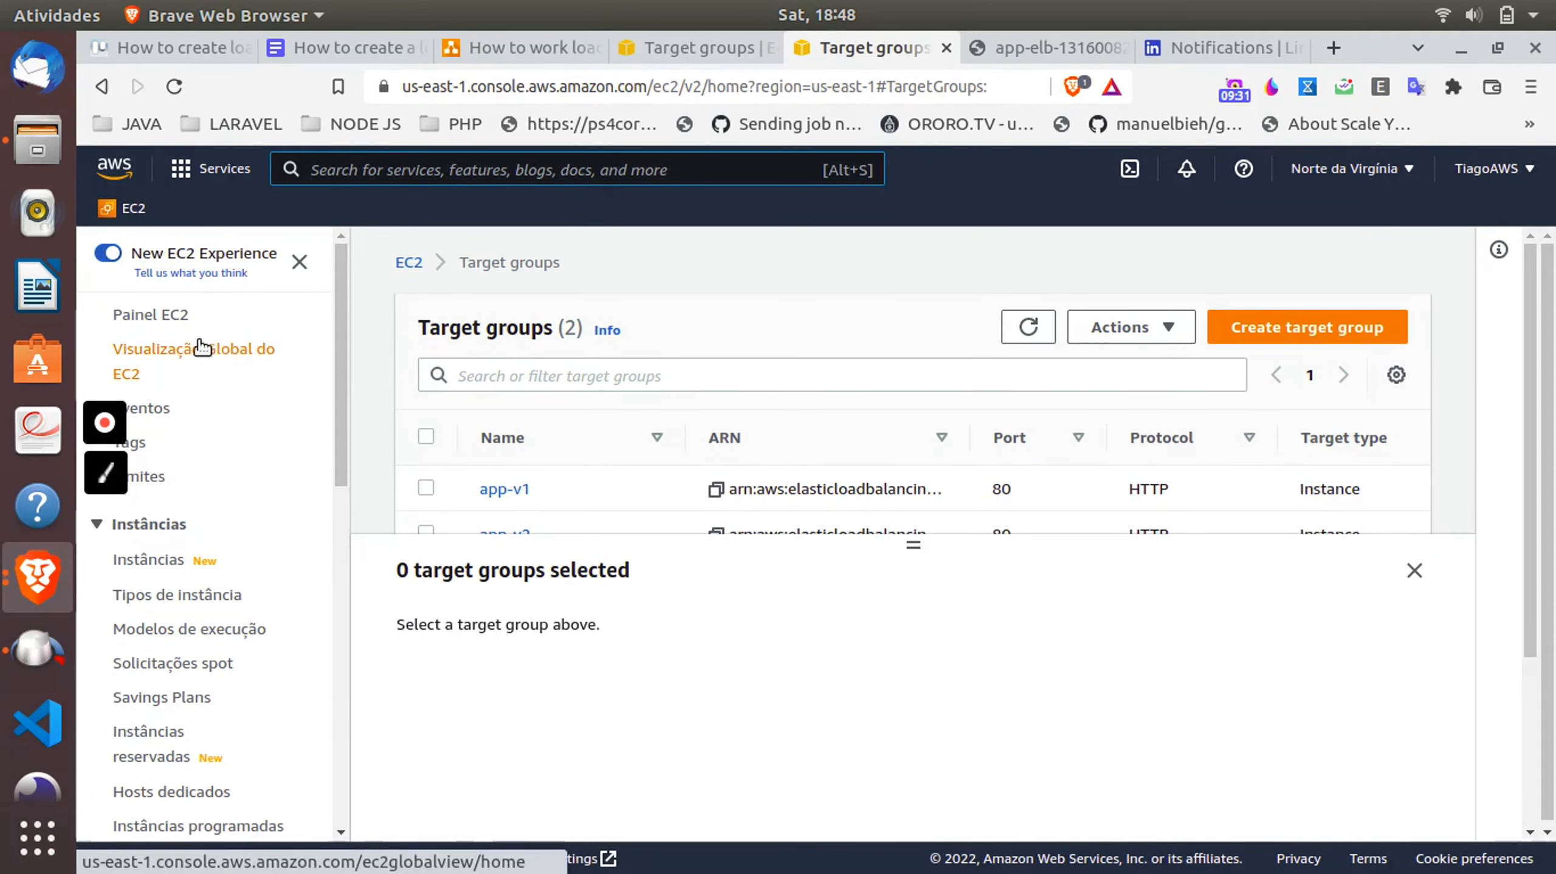
{"action": "left_click", "coordinate": [176, 324]}
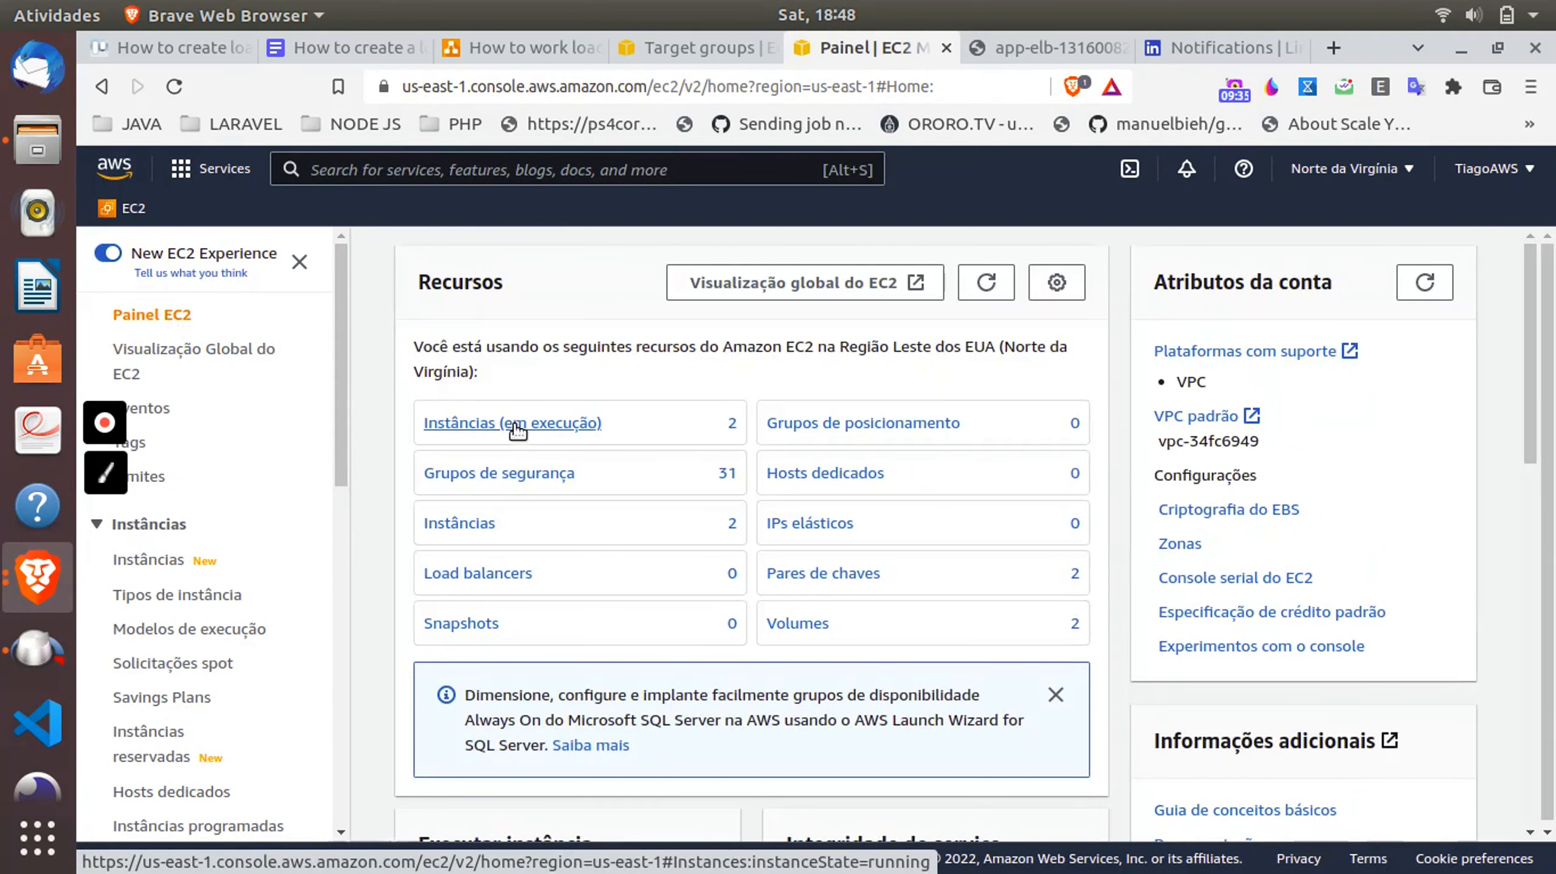
{"action": "left_click", "coordinate": [517, 429]}
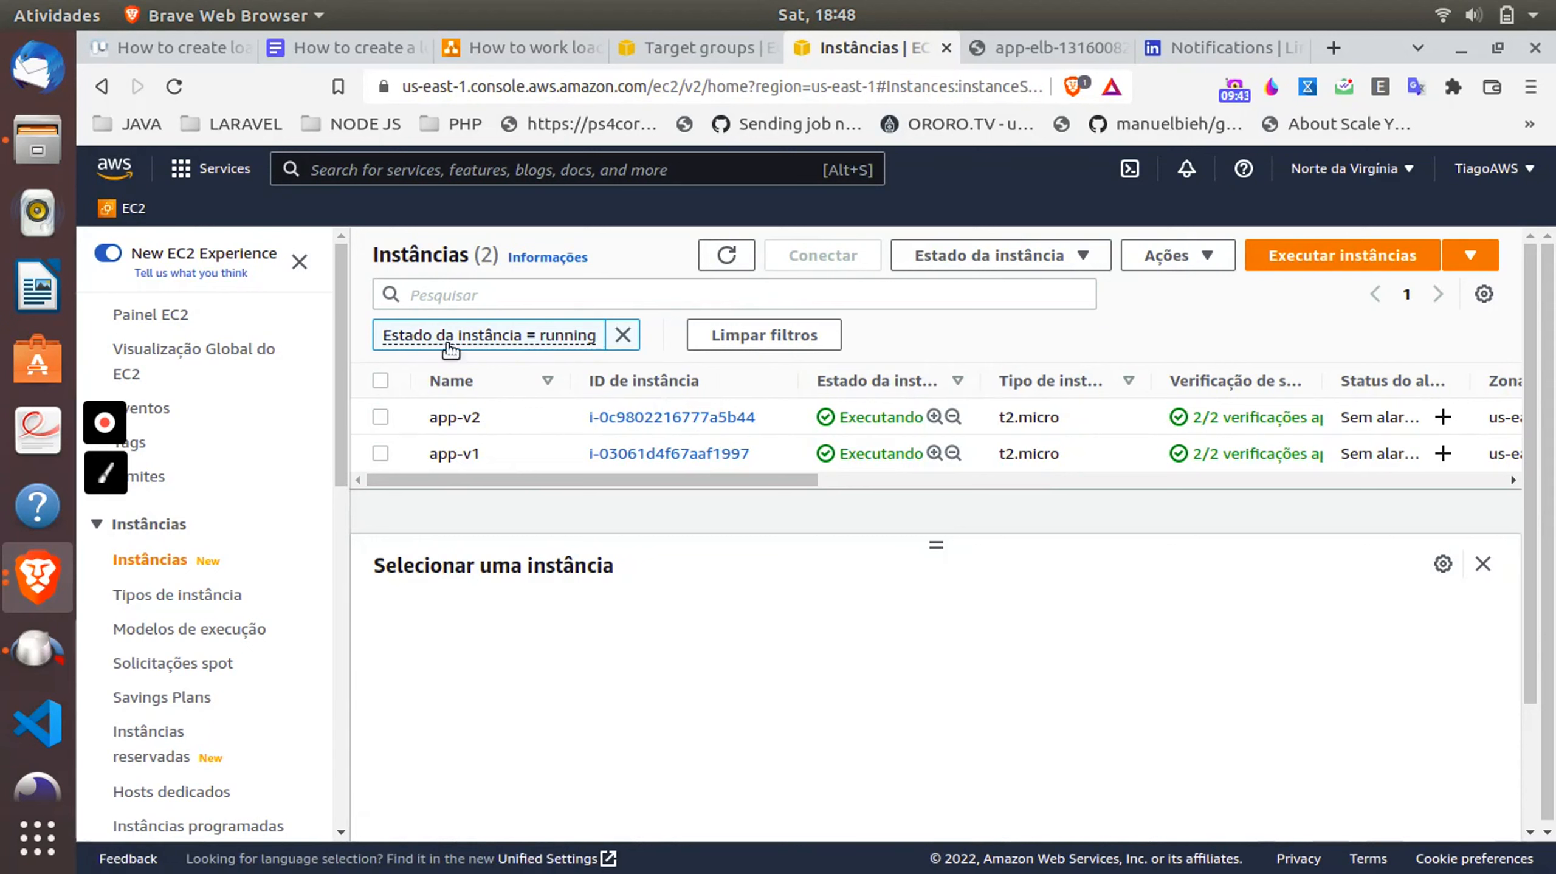
{"action": "left_click", "coordinate": [375, 423]}
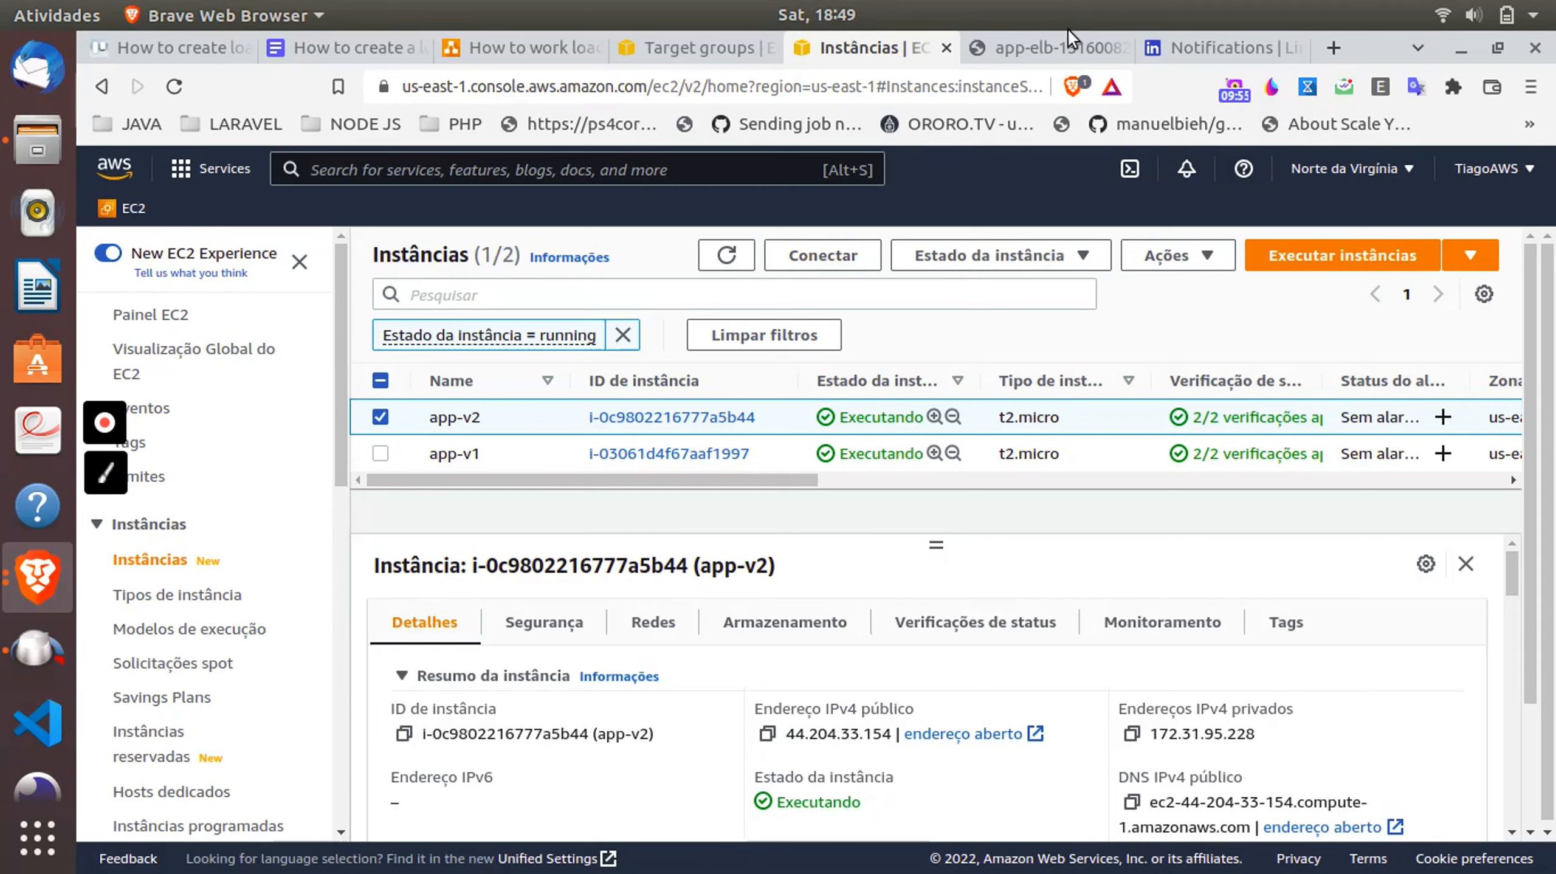
{"action": "left_click", "coordinate": [1036, 50]}
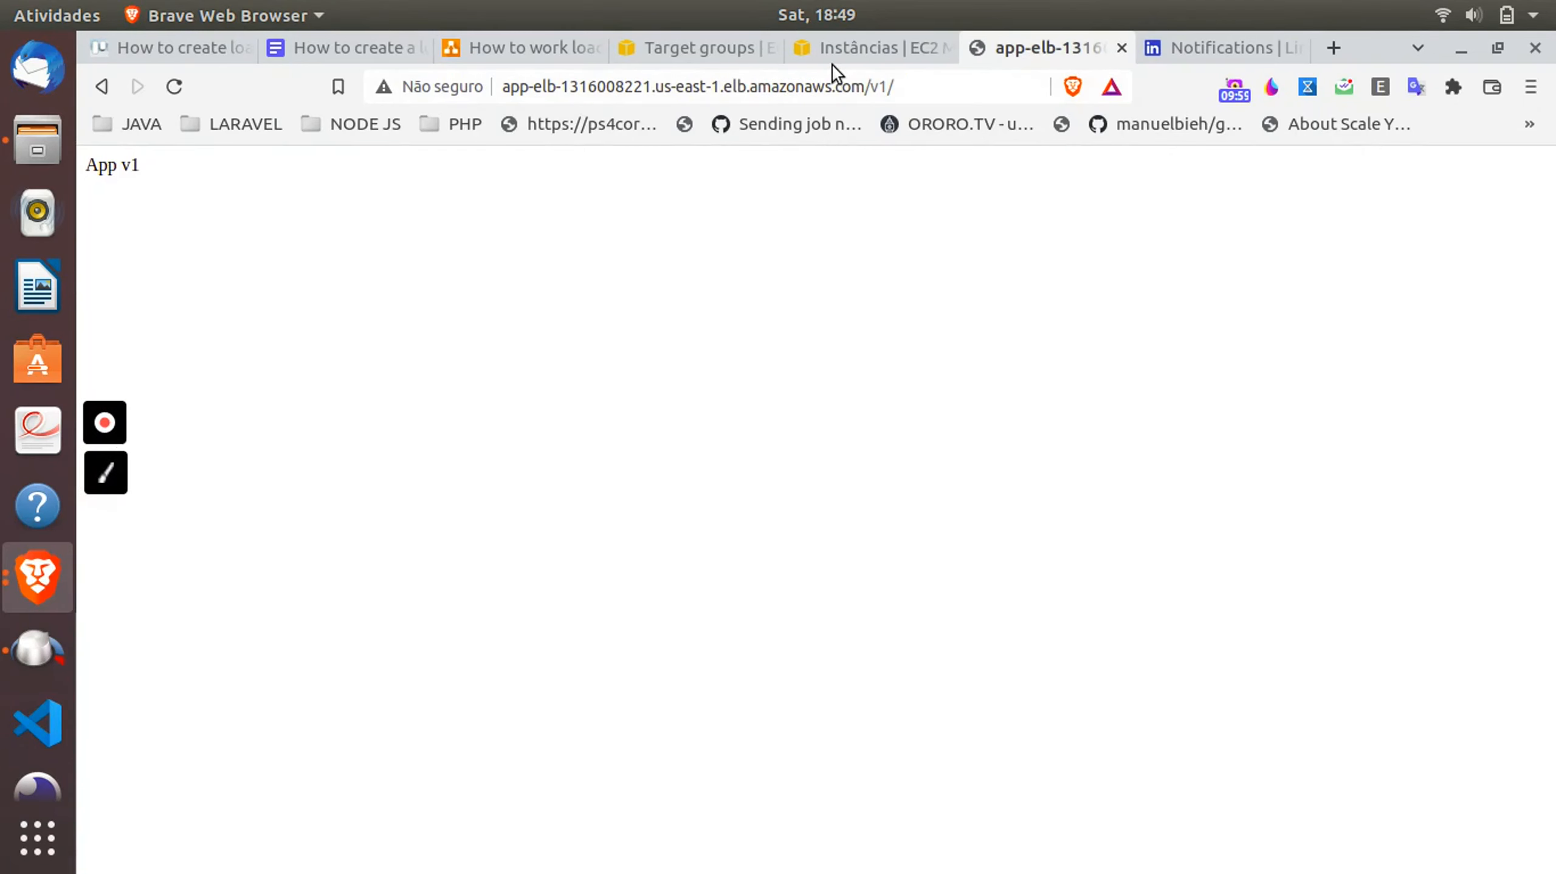
{"action": "left_click", "coordinate": [857, 46]}
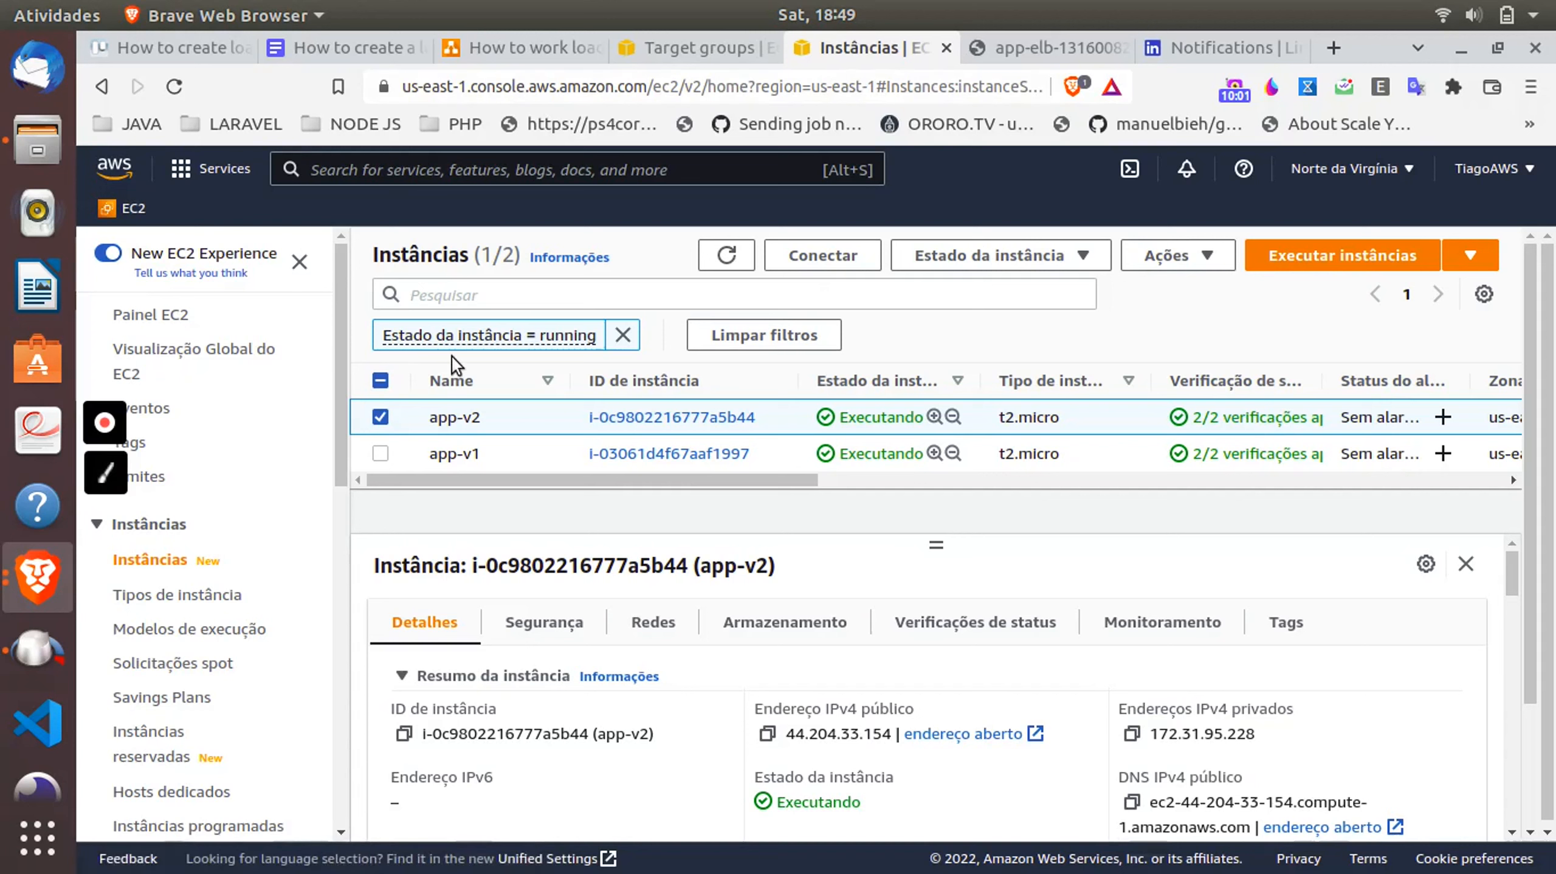
- Open the security group of app-v2 and examine its HTTP and SSH inbound rules in the rule editor
{"action": "left_click", "coordinate": [534, 636]}
{"action": "scroll", "coordinate": [688, 743], "scroll_direction": "down", "scroll_amount": 4}
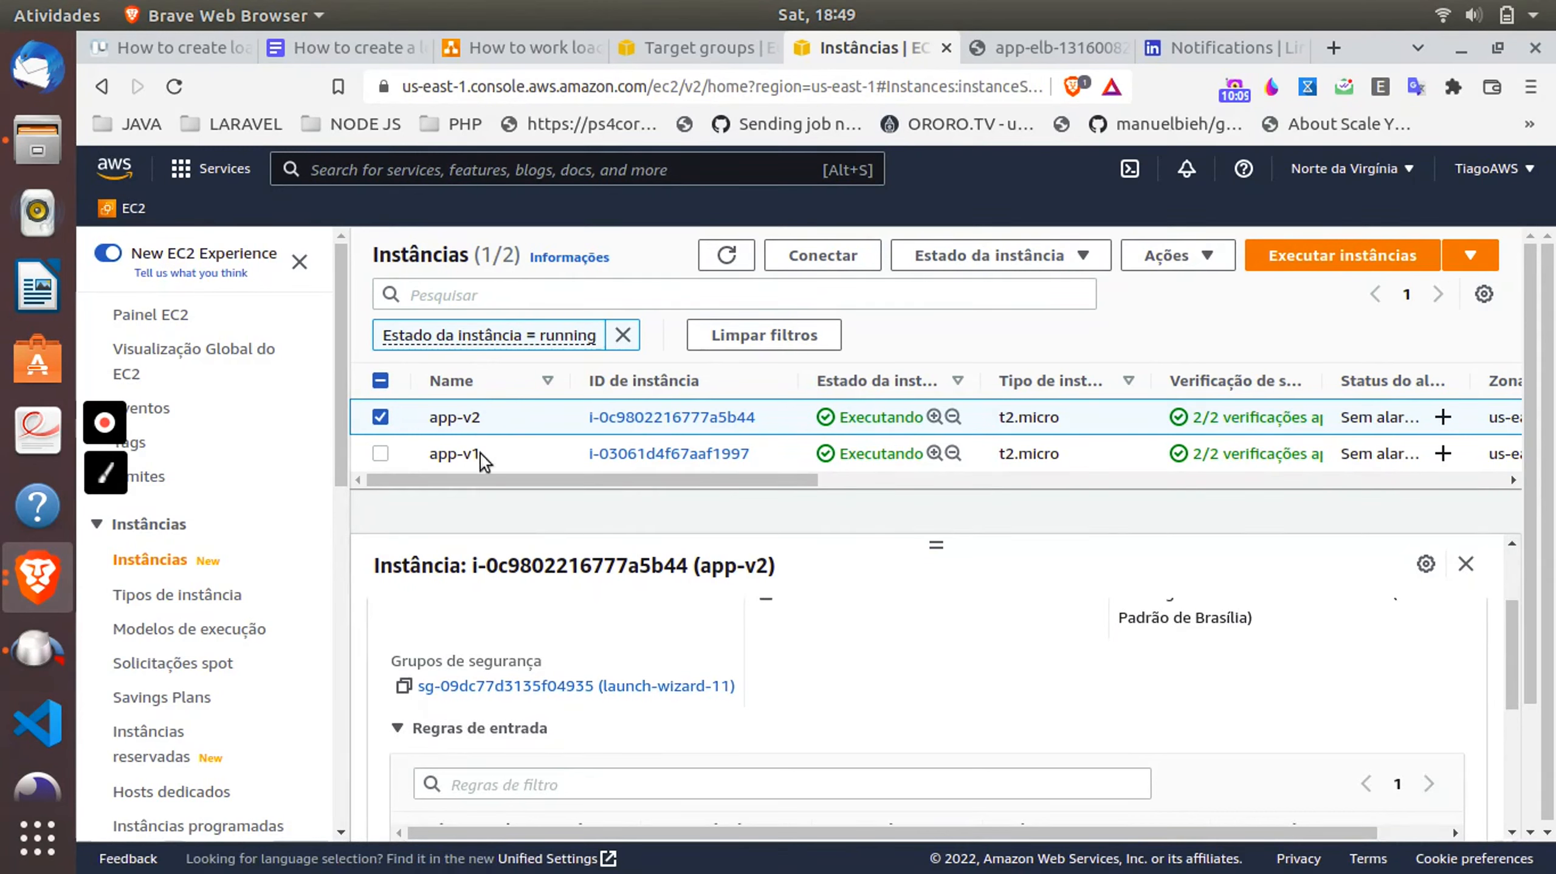
{"action": "left_click", "coordinate": [482, 683]}
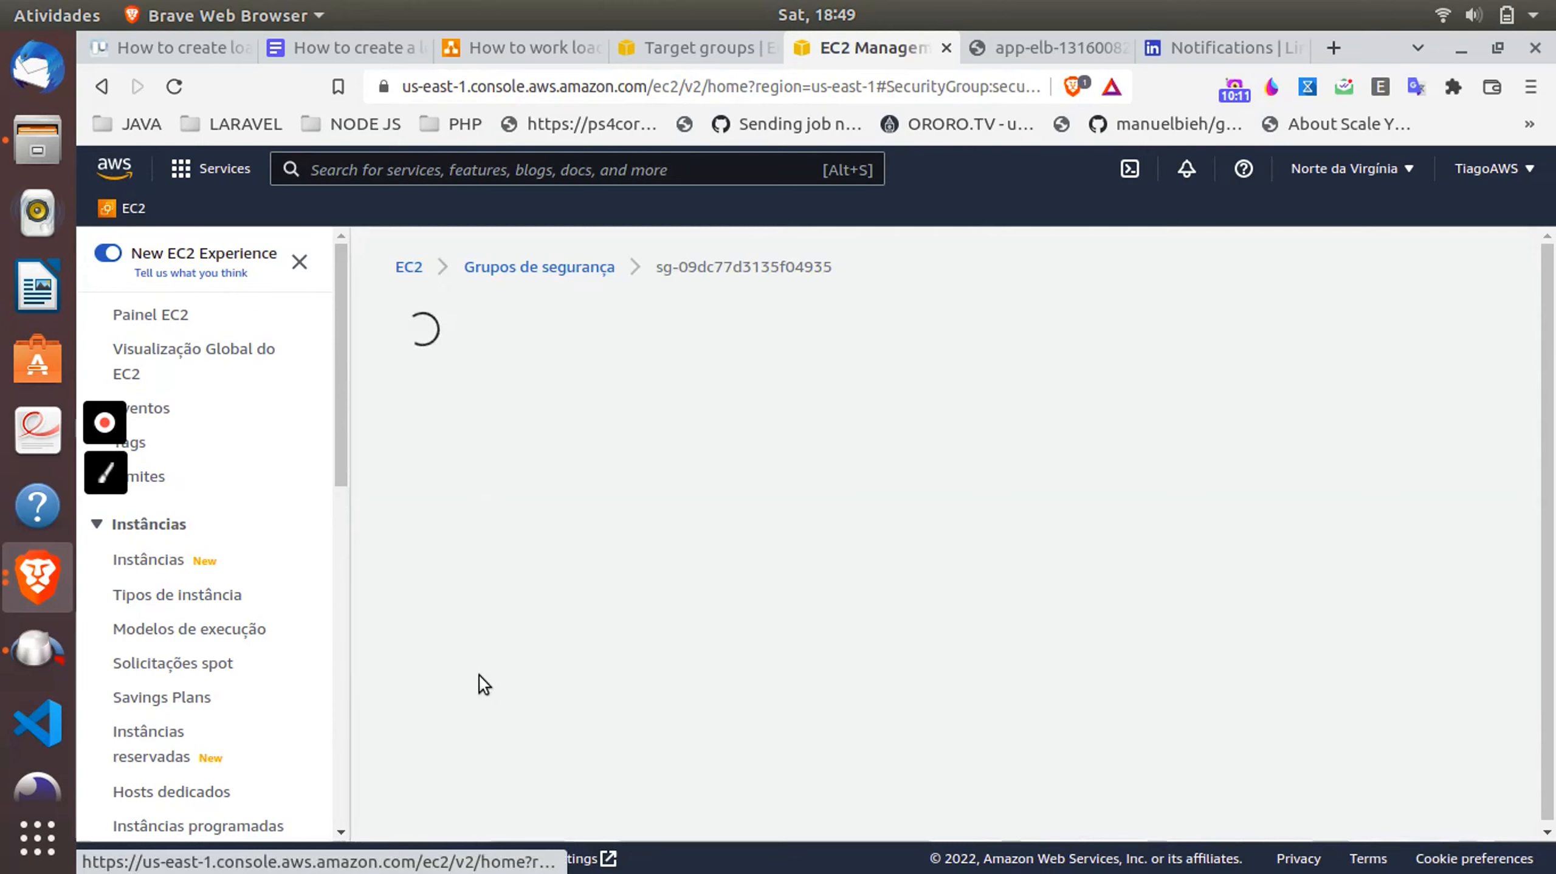
{"action": "scroll", "coordinate": [693, 590], "scroll_direction": "down", "scroll_amount": 4}
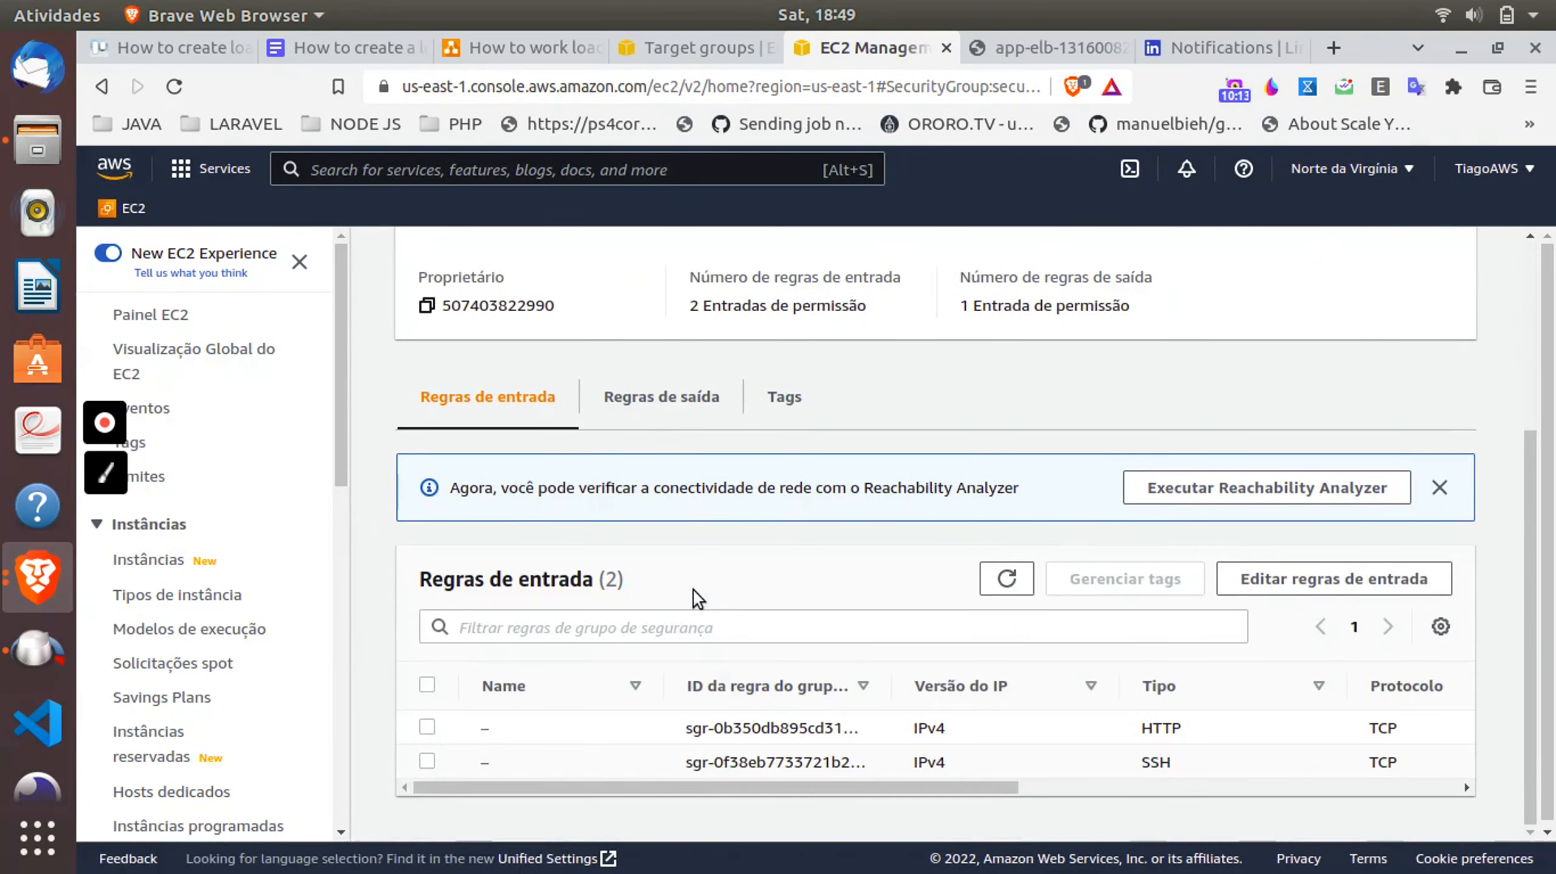
{"action": "left_click", "coordinate": [1257, 582]}
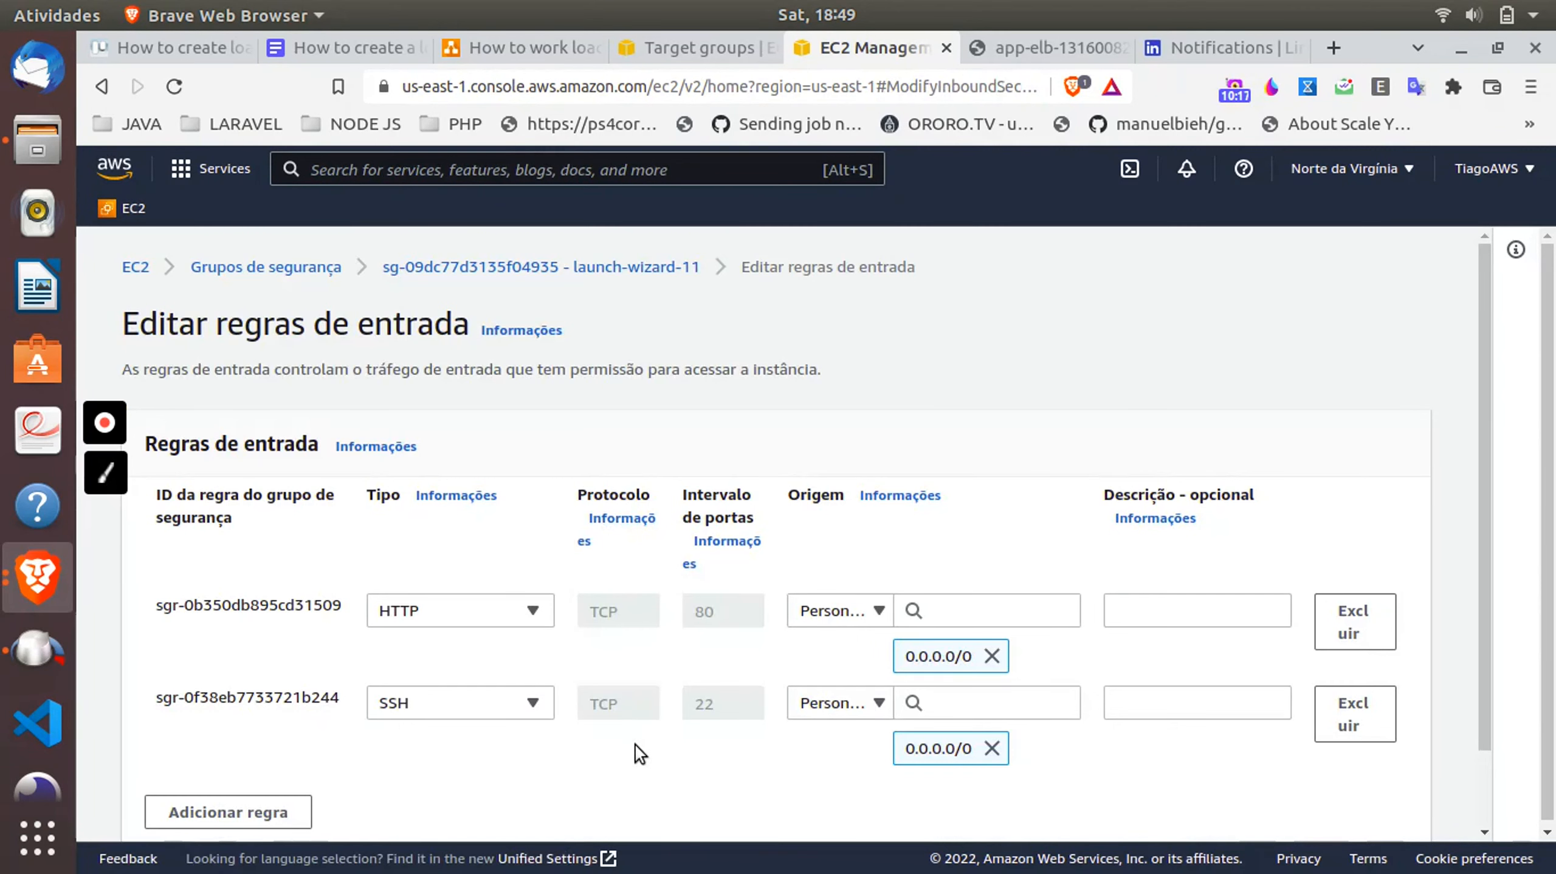
{"action": "scroll", "coordinate": [634, 744], "scroll_direction": "down", "scroll_amount": 2}
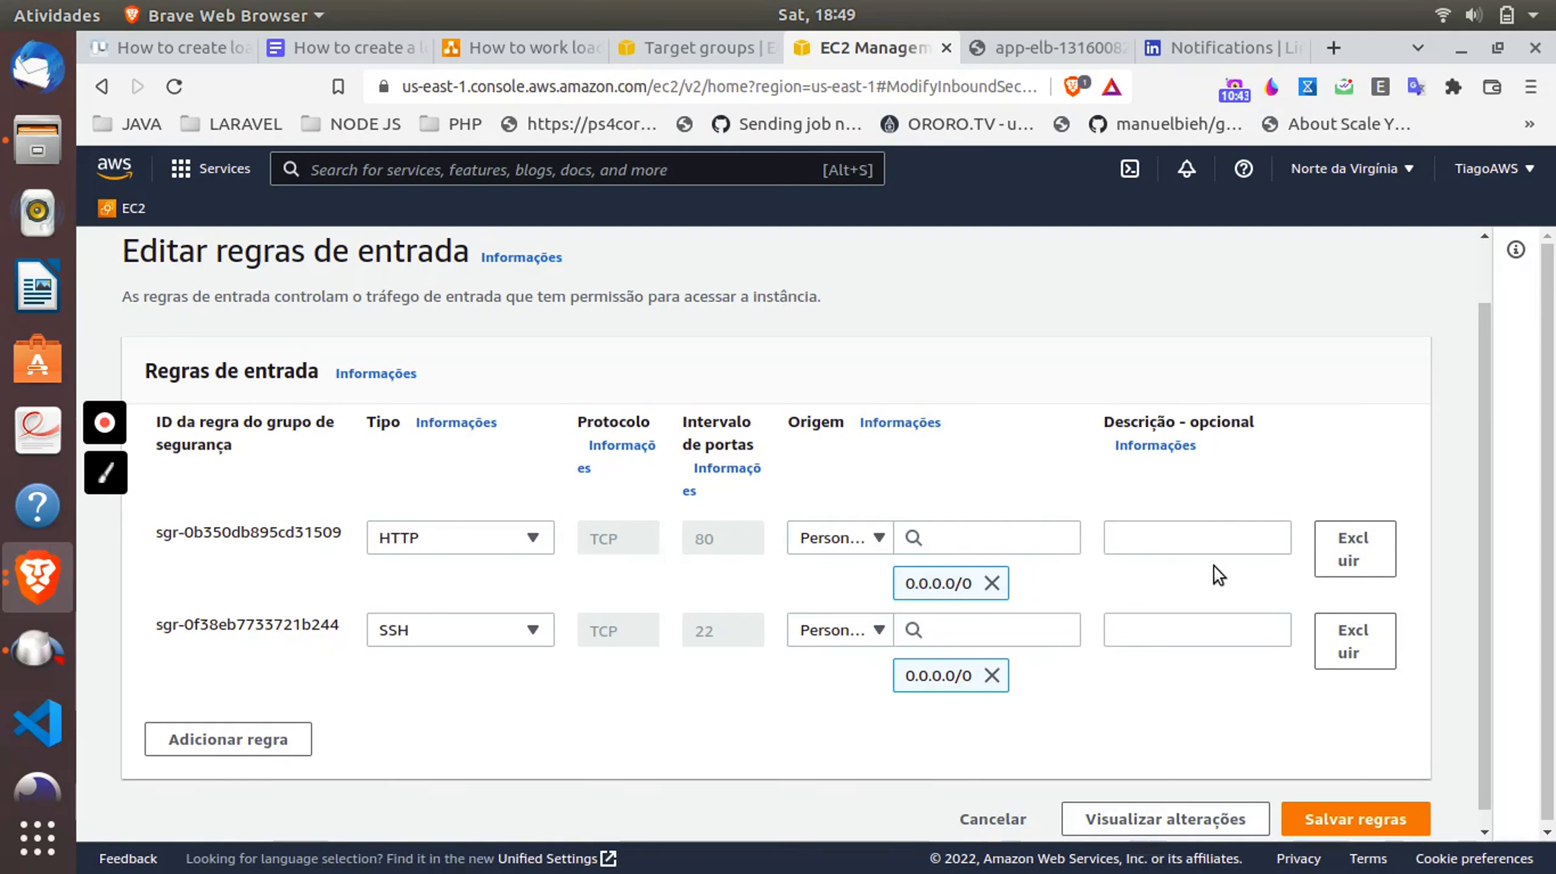
- Reload the load balancer's /v1/ page to check its response, and return to the inbound rules editor
{"action": "left_click", "coordinate": [1044, 48]}
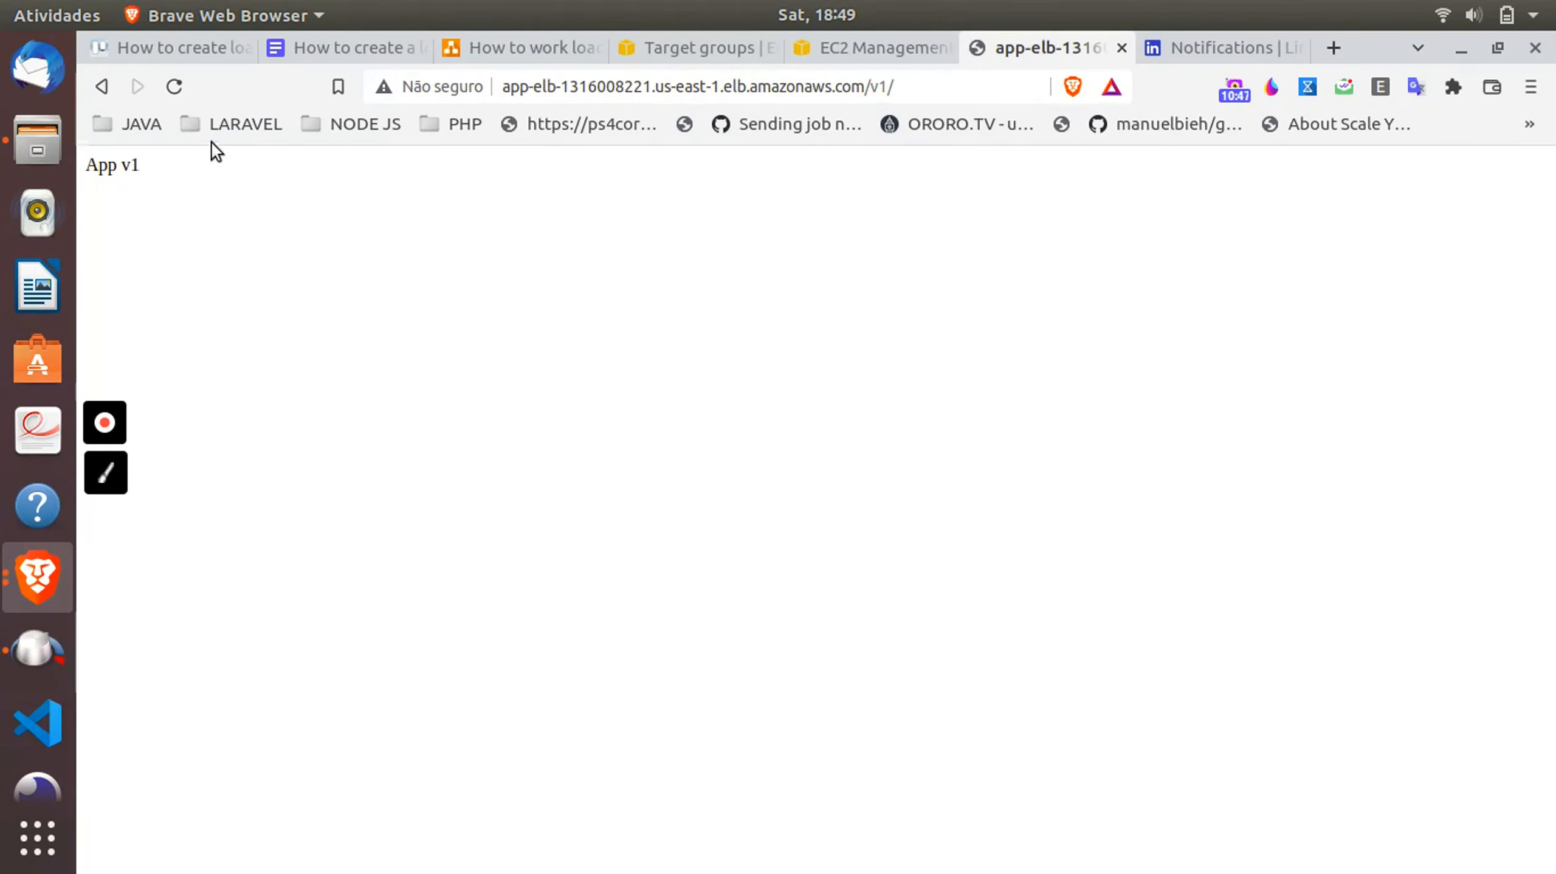
{"action": "left_click", "coordinate": [174, 88]}
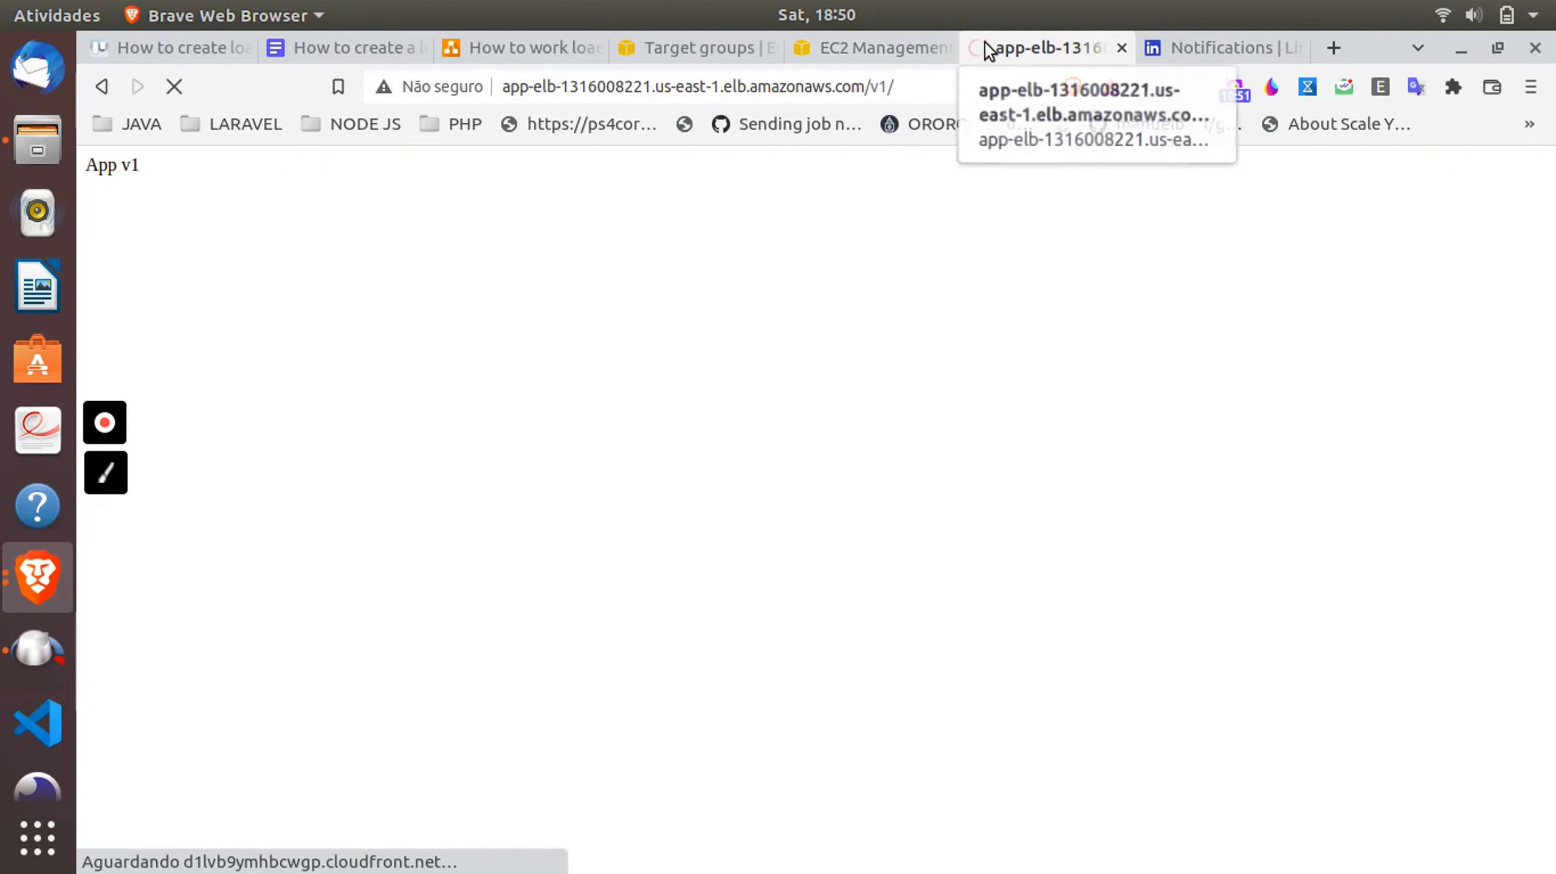
{"action": "left_click", "coordinate": [654, 49]}
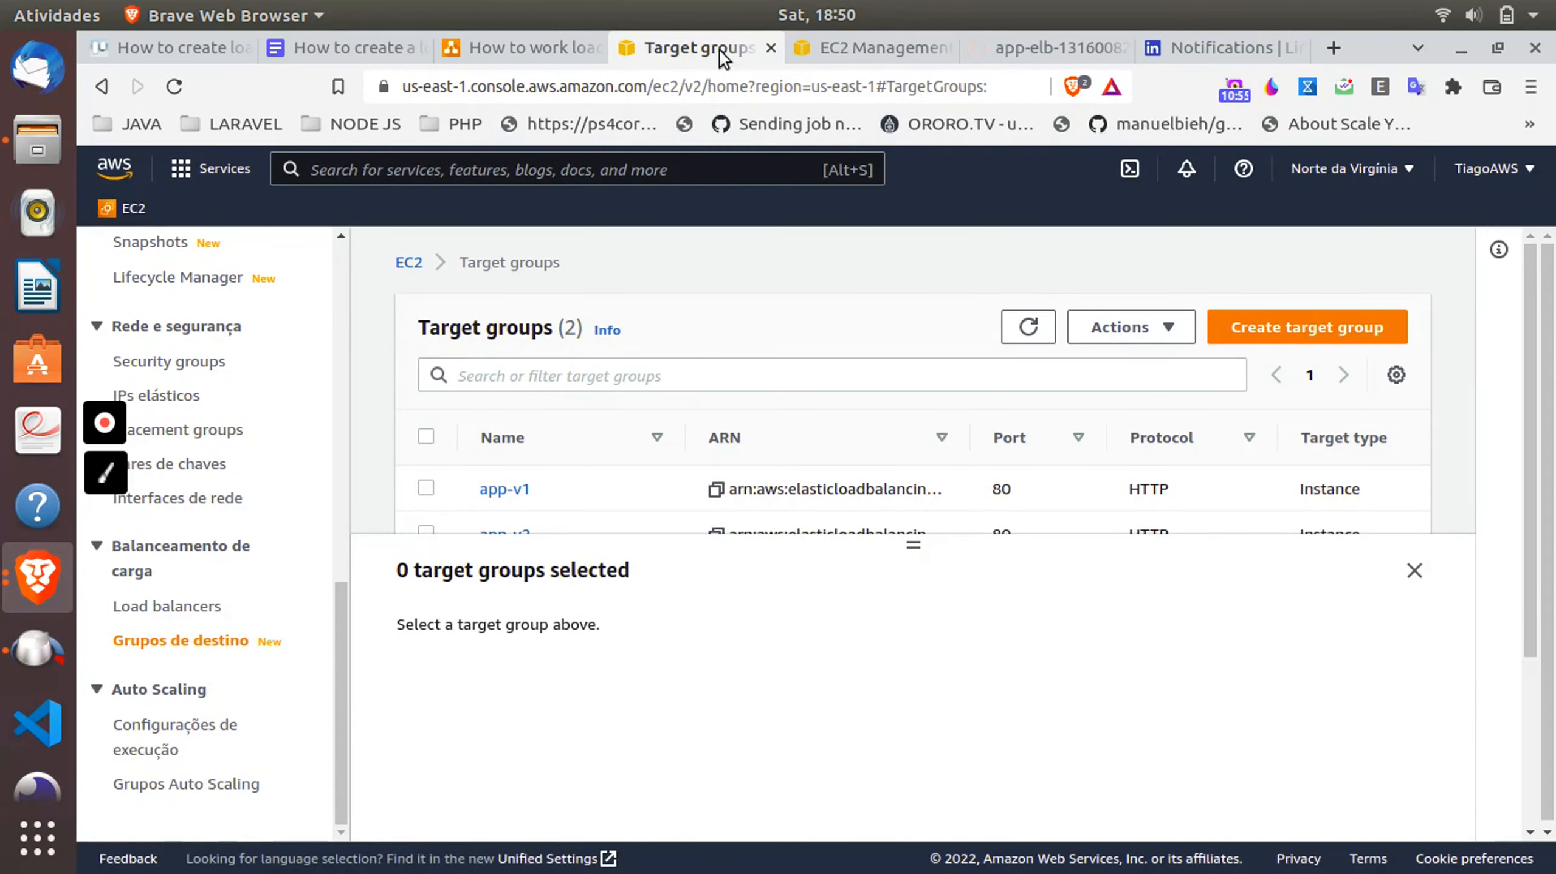
{"action": "left_click", "coordinate": [881, 56]}
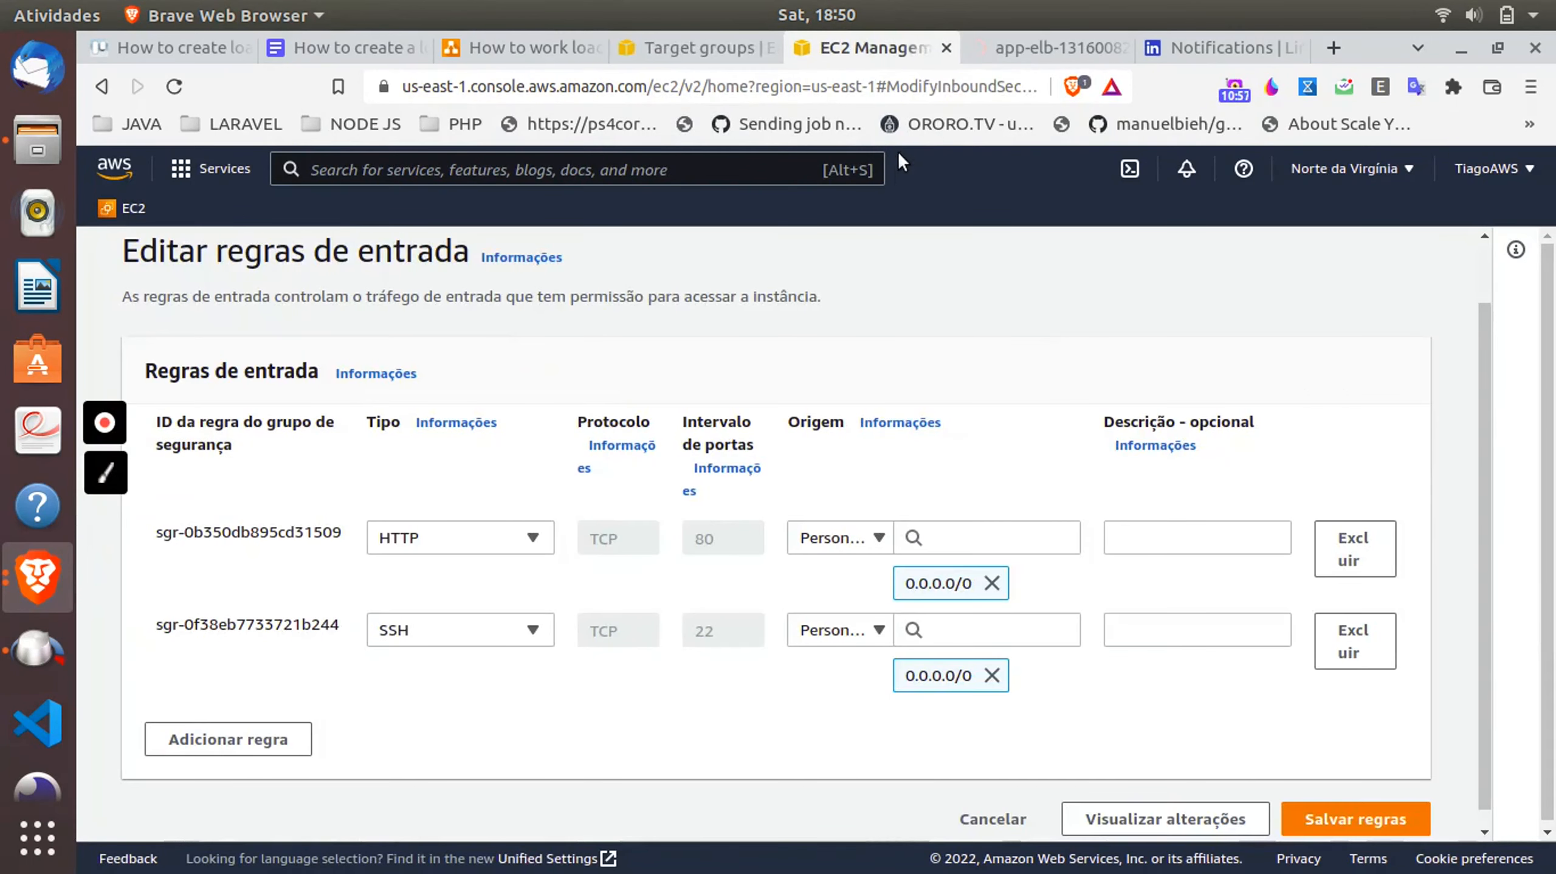
- Start creating a new target group and review the available target types
{"action": "left_click", "coordinate": [688, 48]}
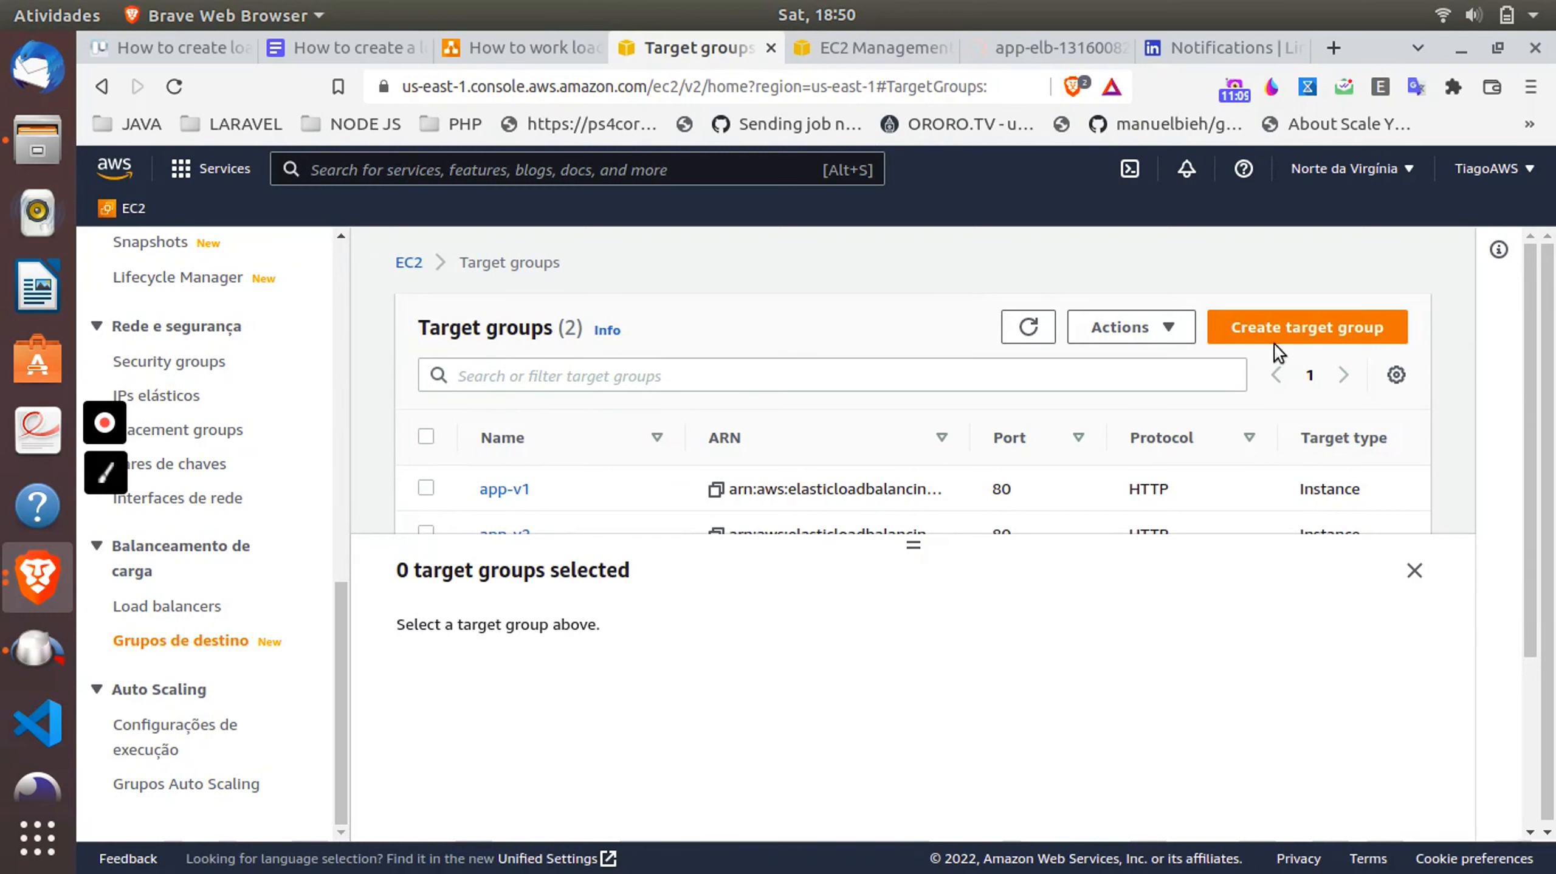
{"action": "left_click", "coordinate": [1288, 335]}
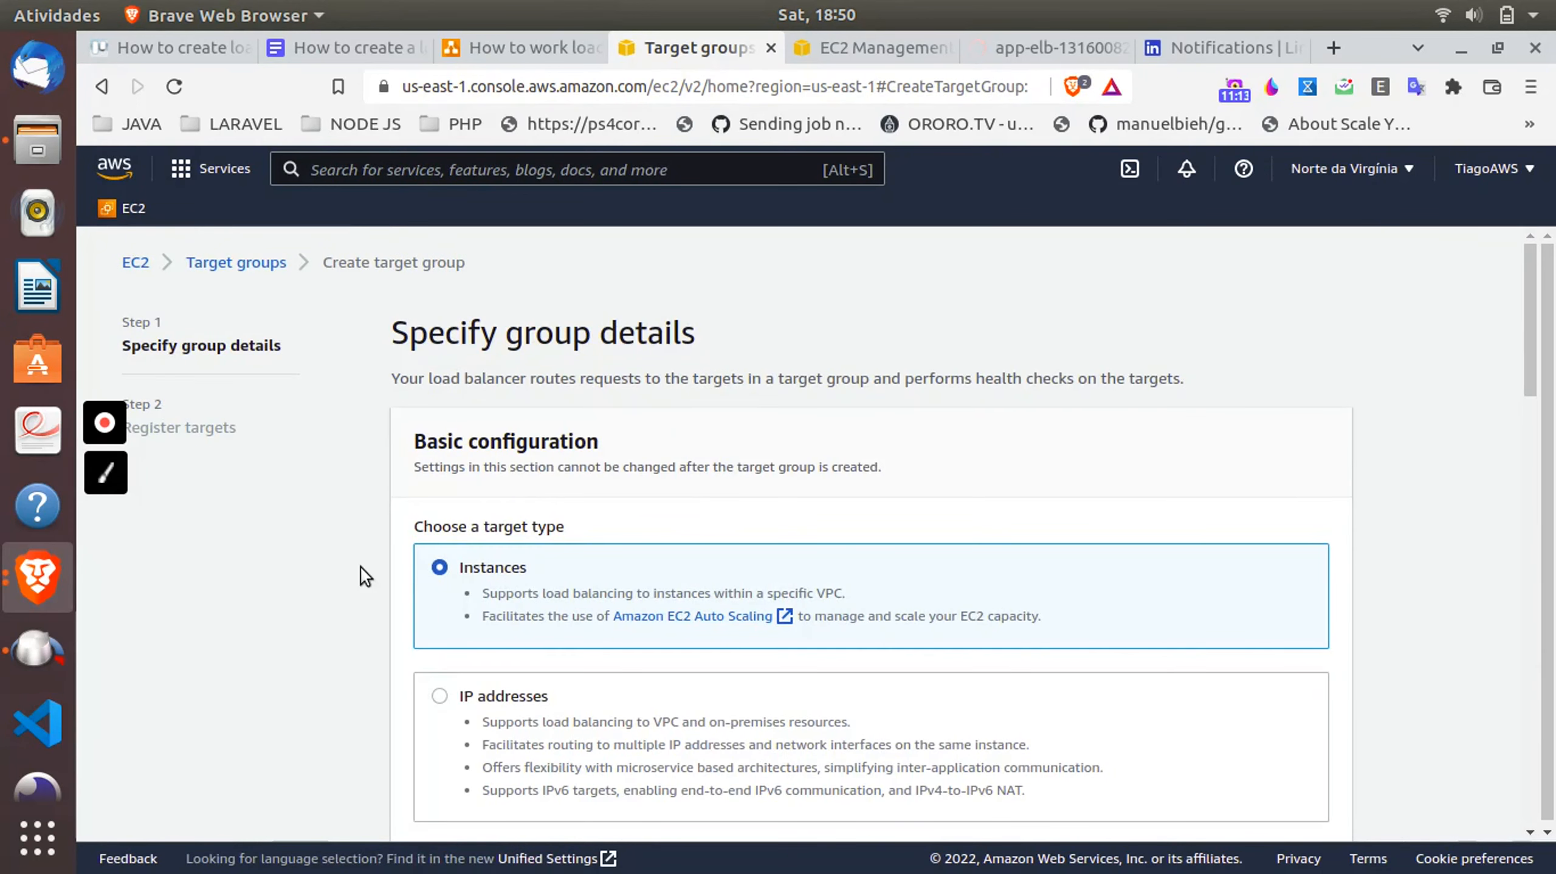
{"action": "scroll", "coordinate": [486, 538], "scroll_direction": "down", "scroll_amount": 4}
{"action": "scroll", "coordinate": [486, 538], "scroll_direction": "up", "scroll_amount": 2}
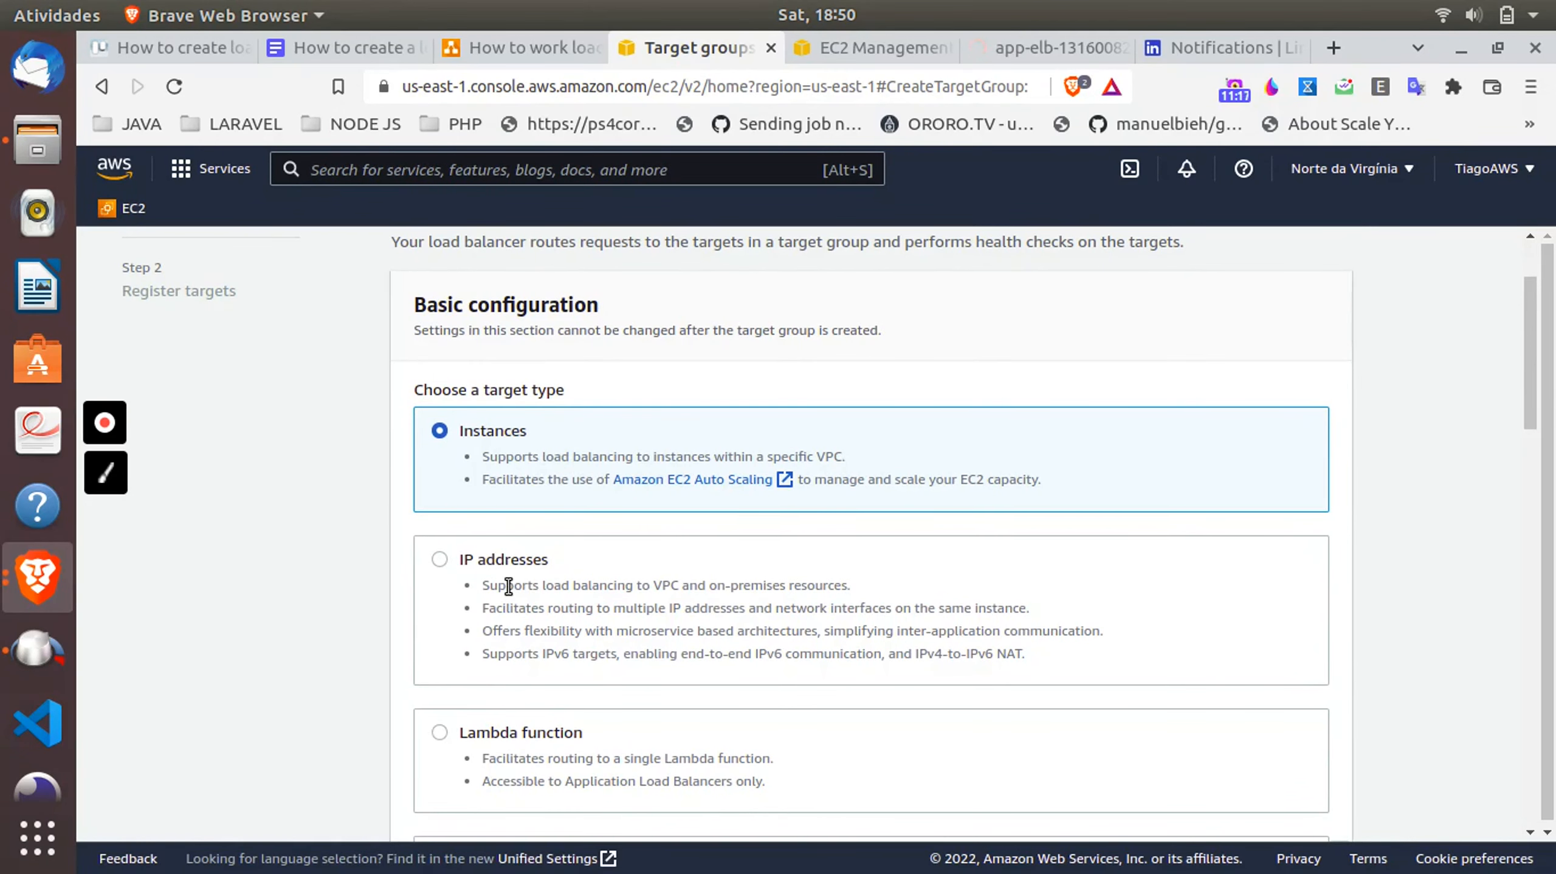
{"action": "scroll", "coordinate": [508, 586], "scroll_direction": "down", "scroll_amount": 2}
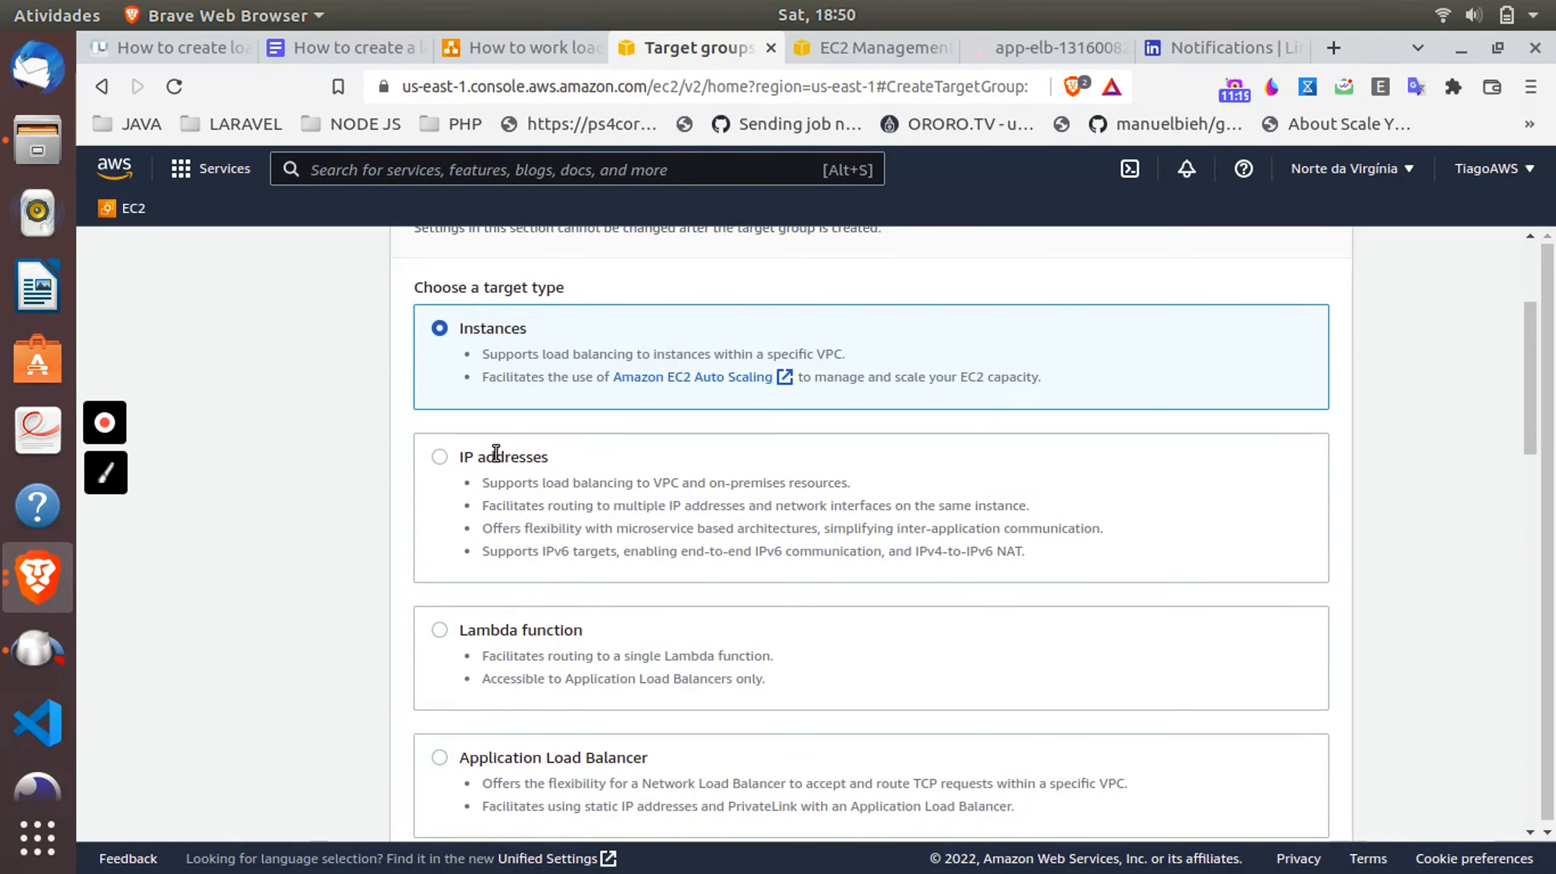
{"action": "scroll", "coordinate": [494, 370], "scroll_direction": "down", "scroll_amount": 9}
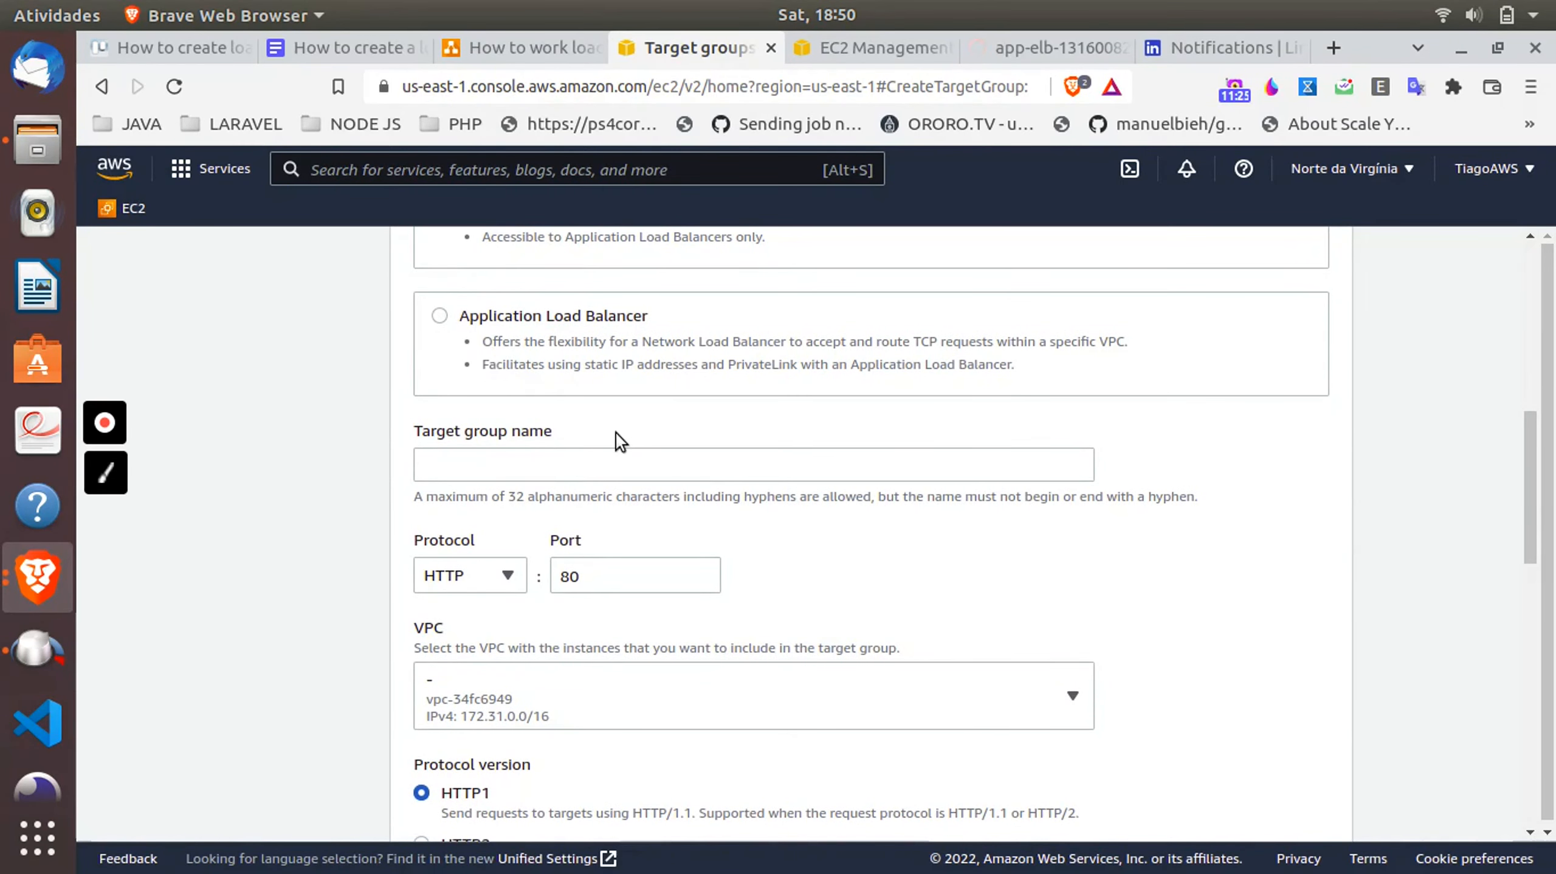
{"action": "scroll", "coordinate": [615, 433], "scroll_direction": "up", "scroll_amount": 10}
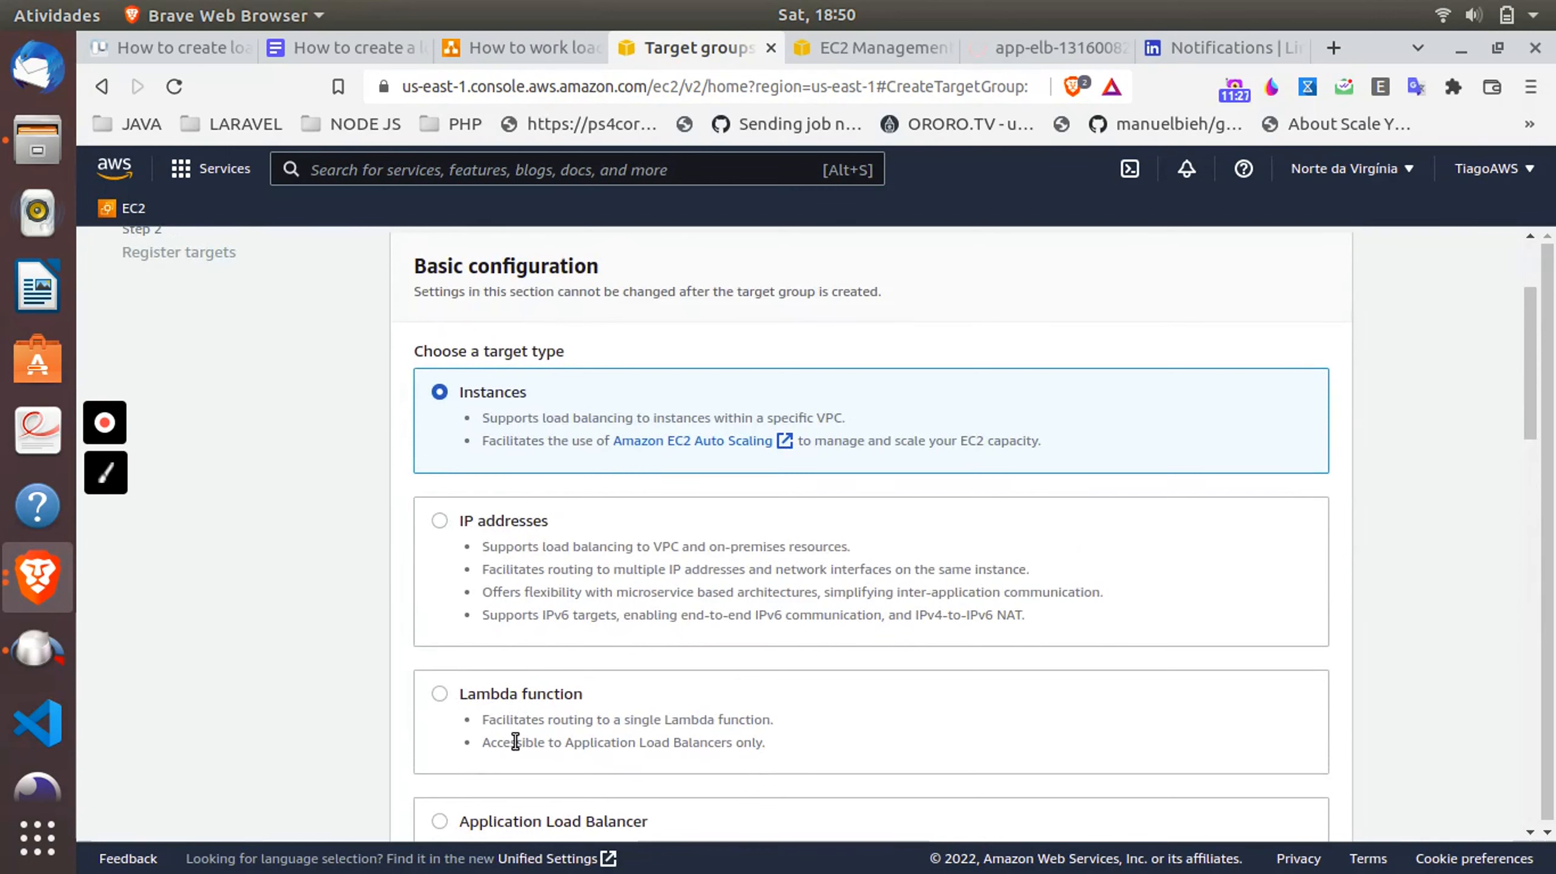
{"action": "scroll", "coordinate": [515, 741], "scroll_direction": "down", "scroll_amount": 4}
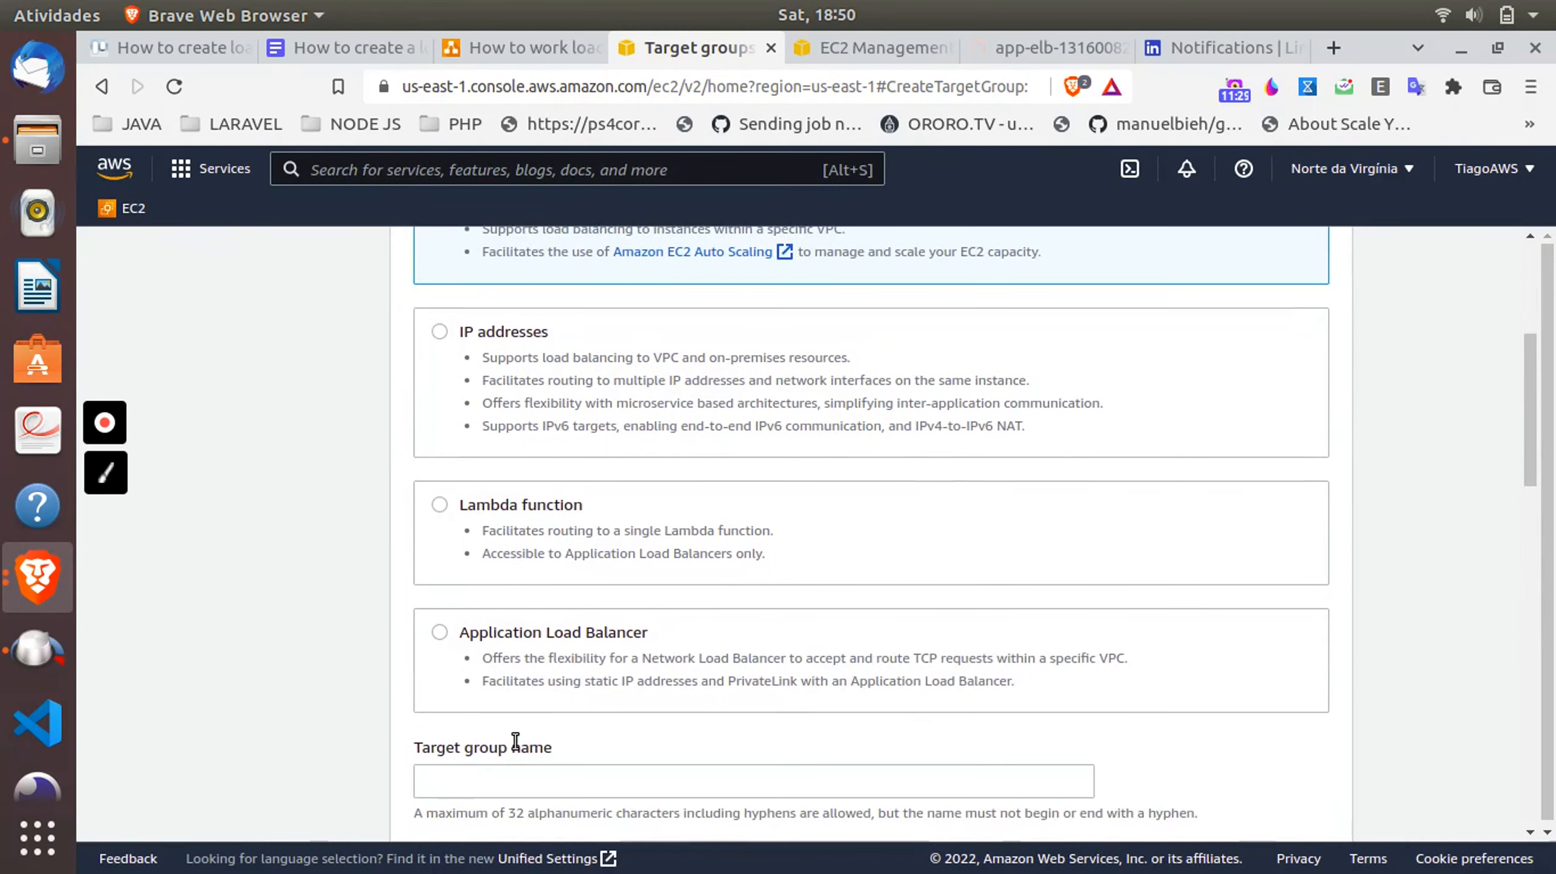
{"action": "scroll", "coordinate": [514, 740], "scroll_direction": "down", "scroll_amount": 1}
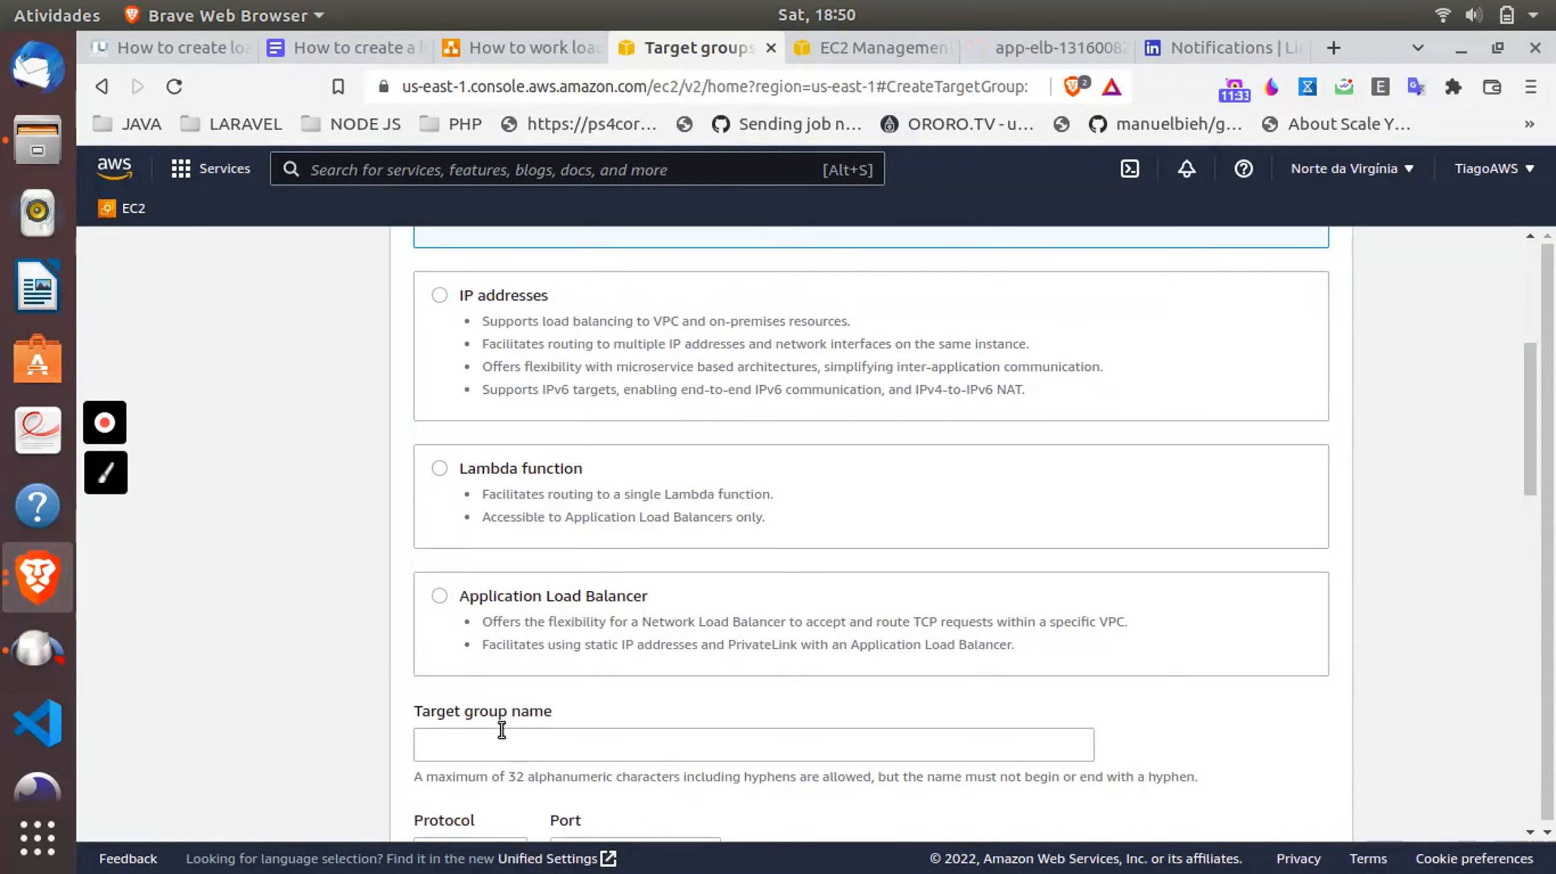
- Name the new target group app-v1-test
{"action": "scroll", "coordinate": [515, 741], "scroll_direction": "down", "scroll_amount": 7}
{"action": "left_click", "coordinate": [623, 401]}
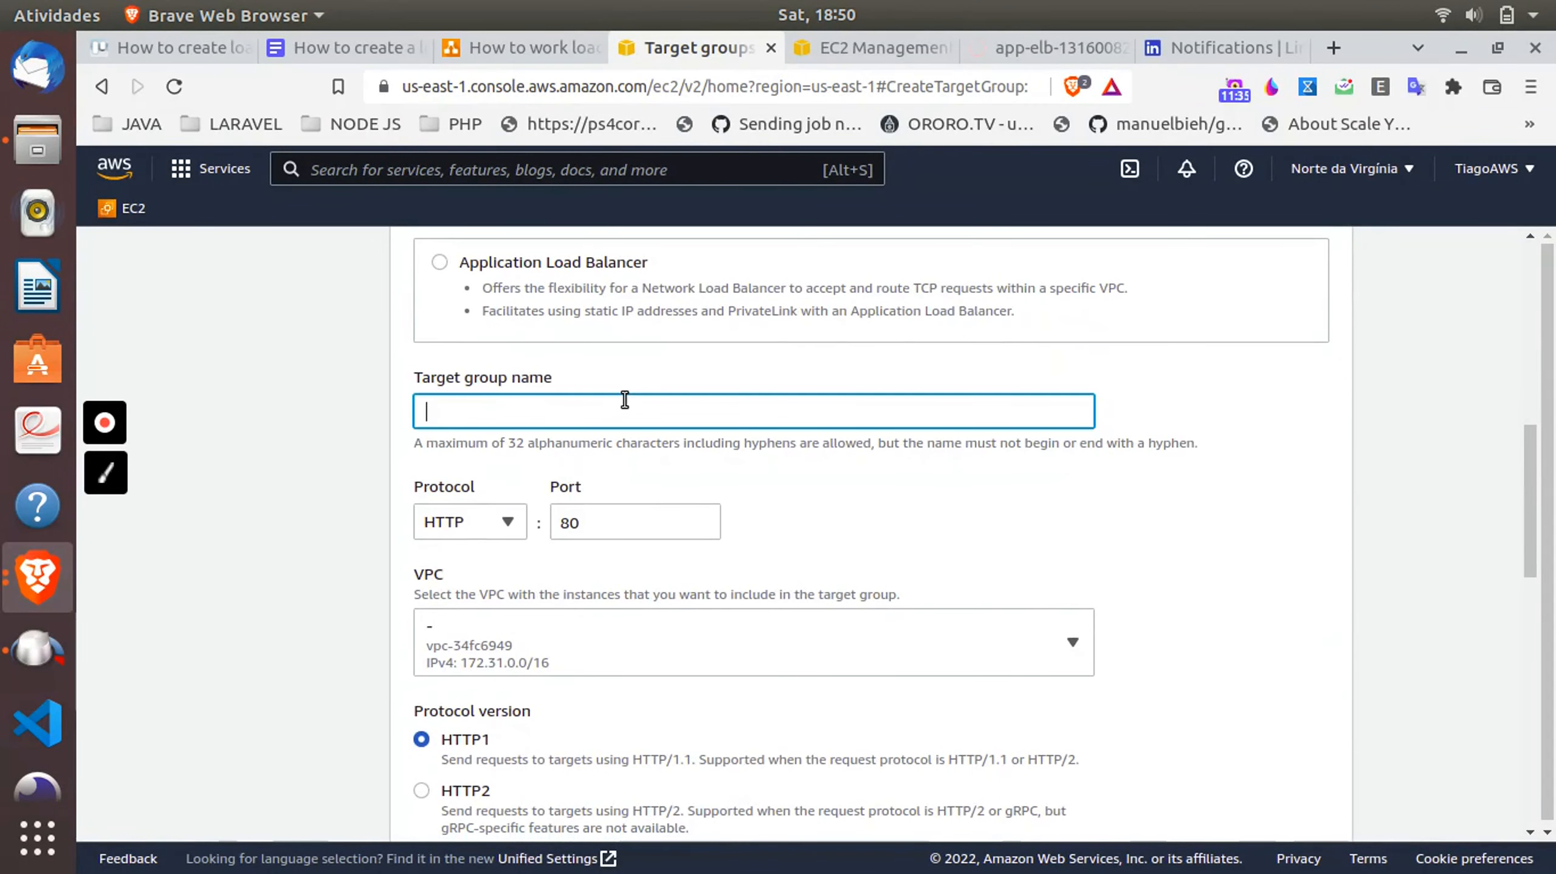
{"action": "type", "text": "app-v"}
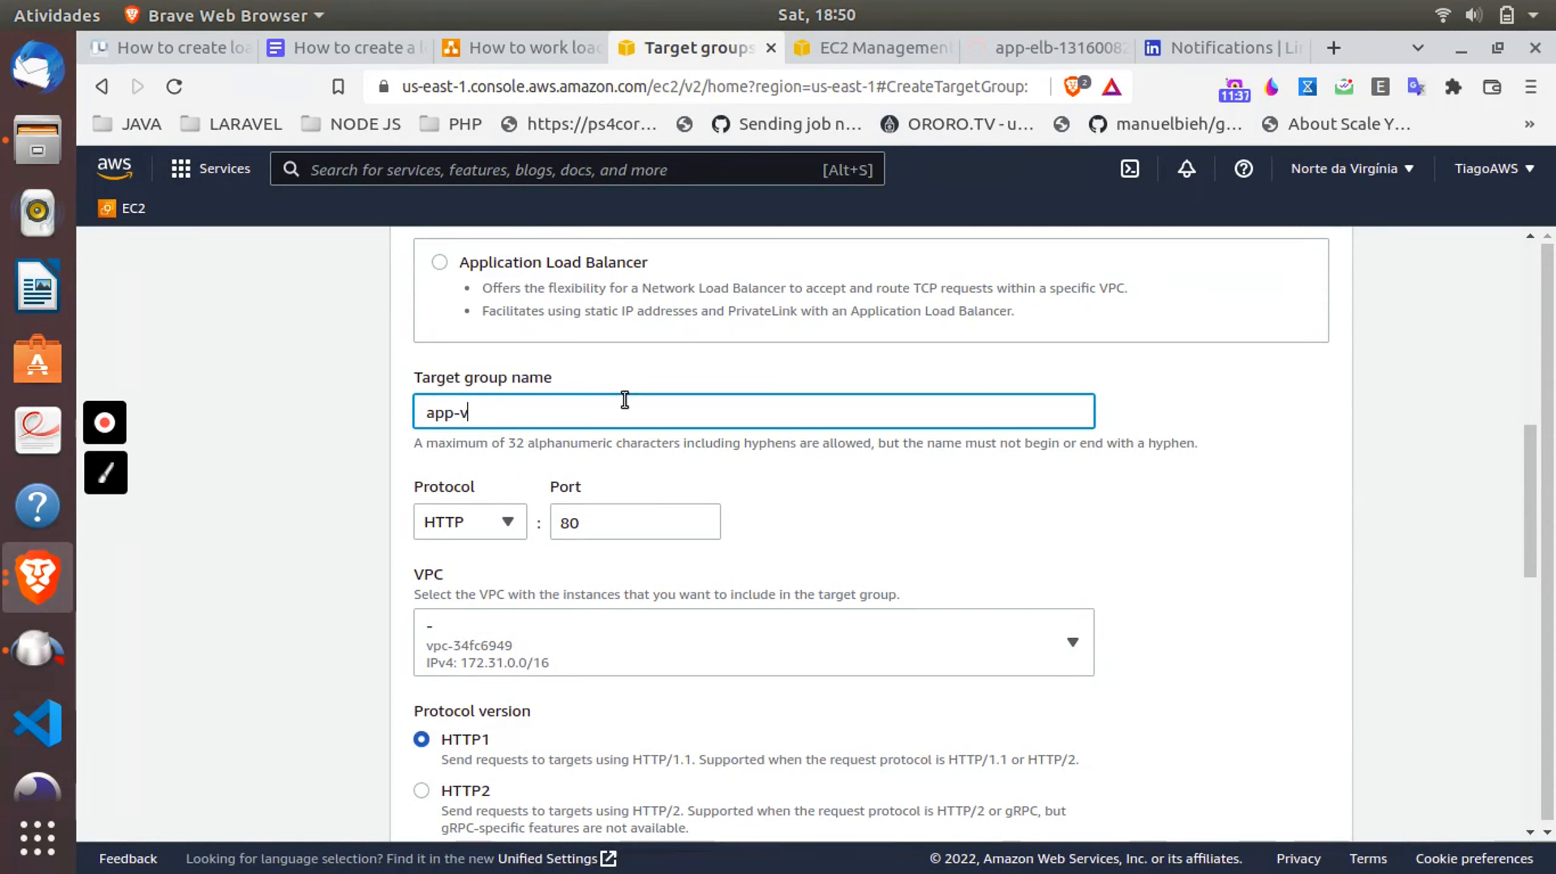
{"action": "type", "text": "1-test"}
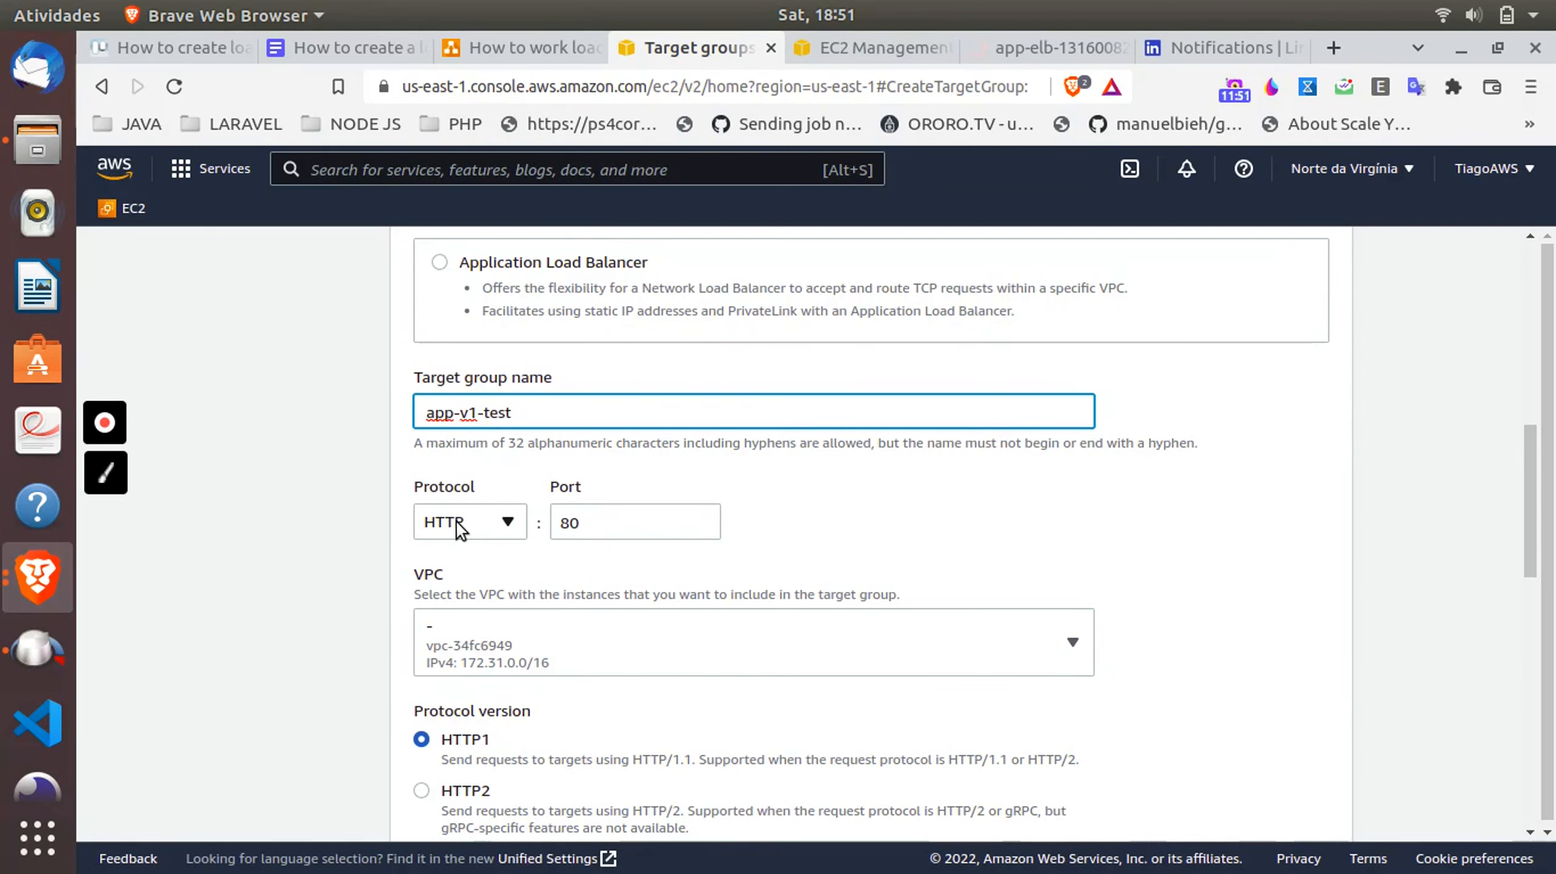
- Review the target group's protocol choices, port, VPC and protocol version settings
{"action": "left_click", "coordinate": [612, 508]}
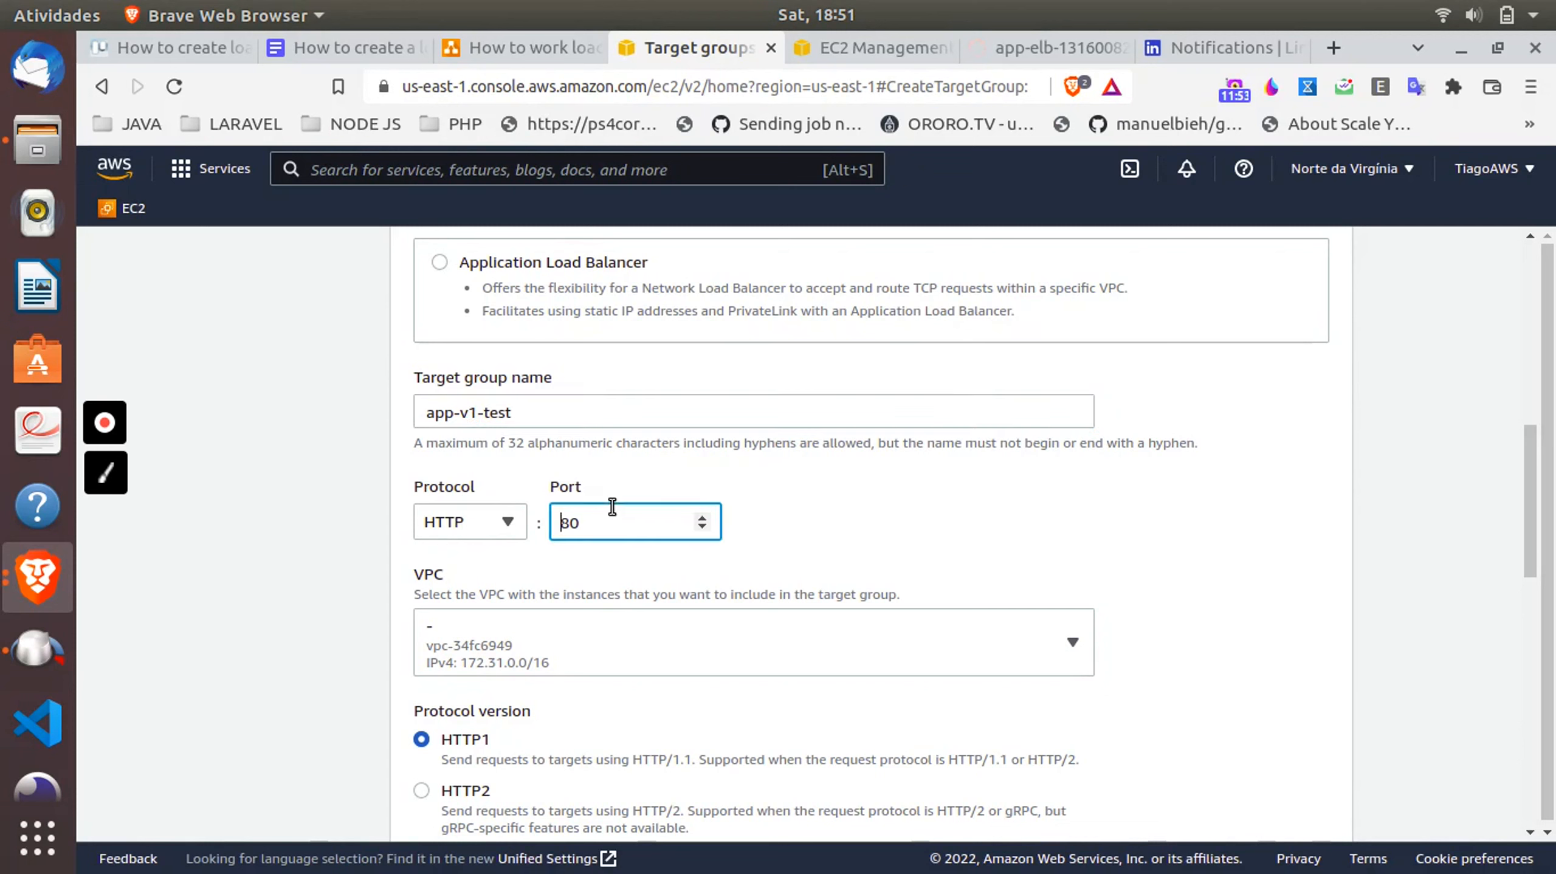
{"action": "left_click", "coordinate": [494, 527]}
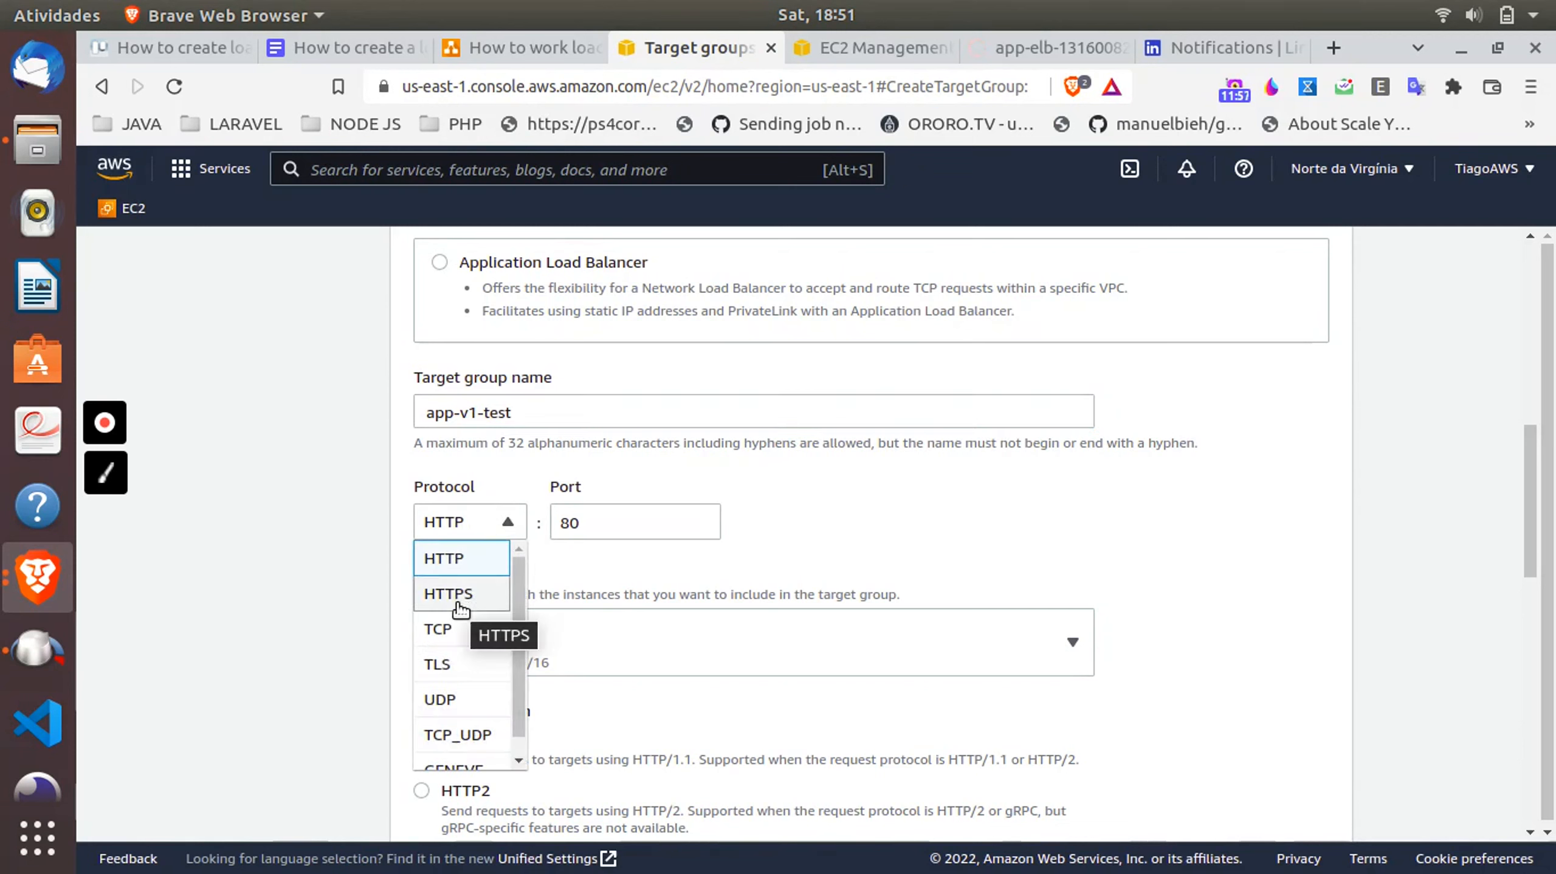
{"action": "left_click", "coordinate": [600, 509]}
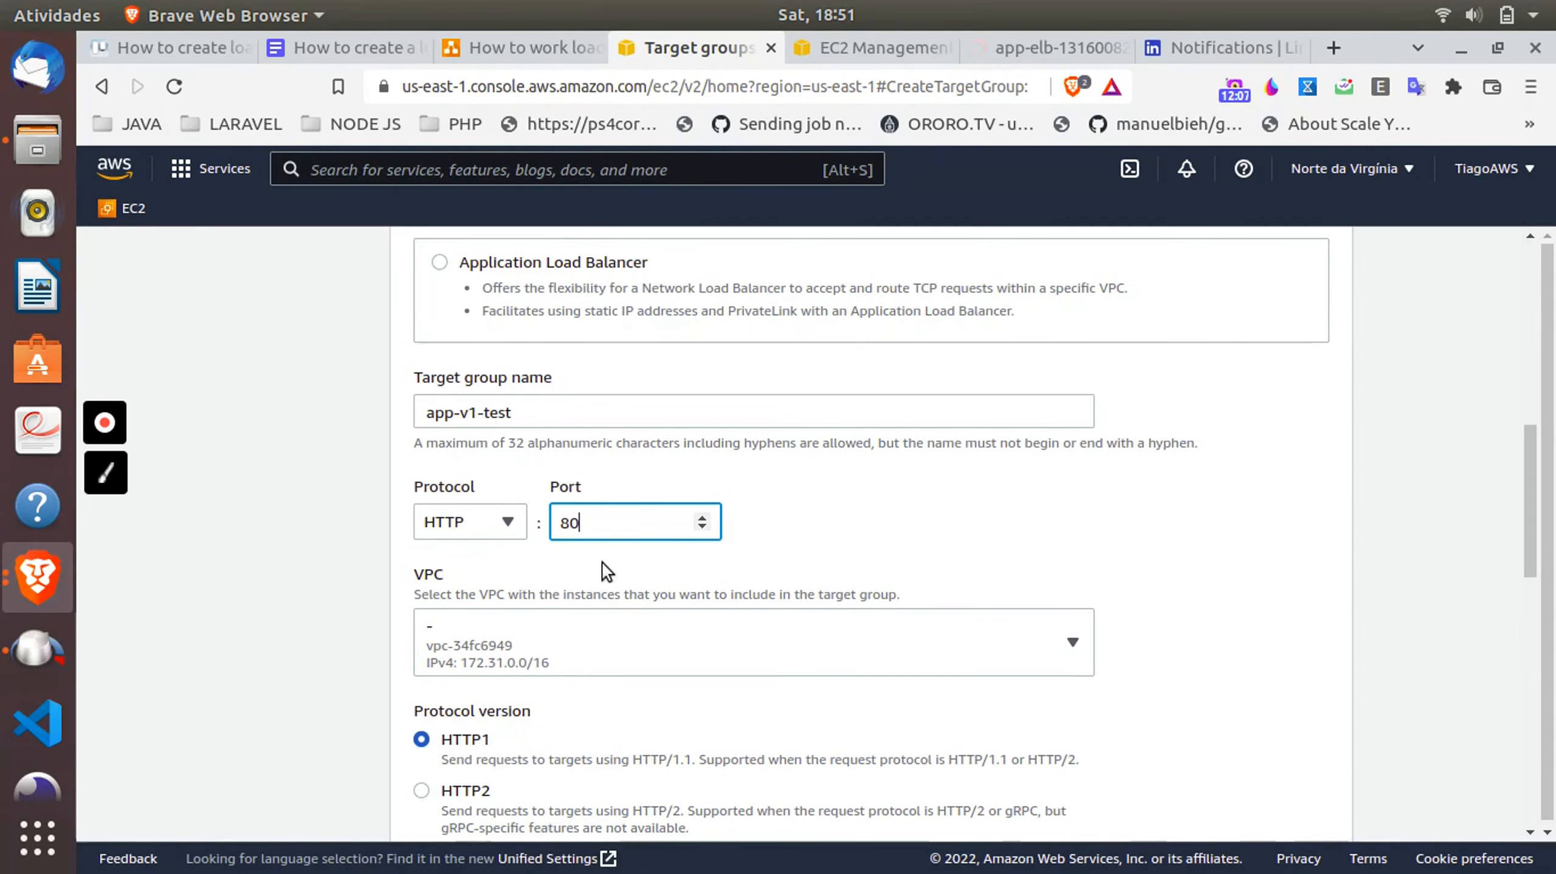
{"action": "scroll", "coordinate": [489, 572], "scroll_direction": "down", "scroll_amount": 2}
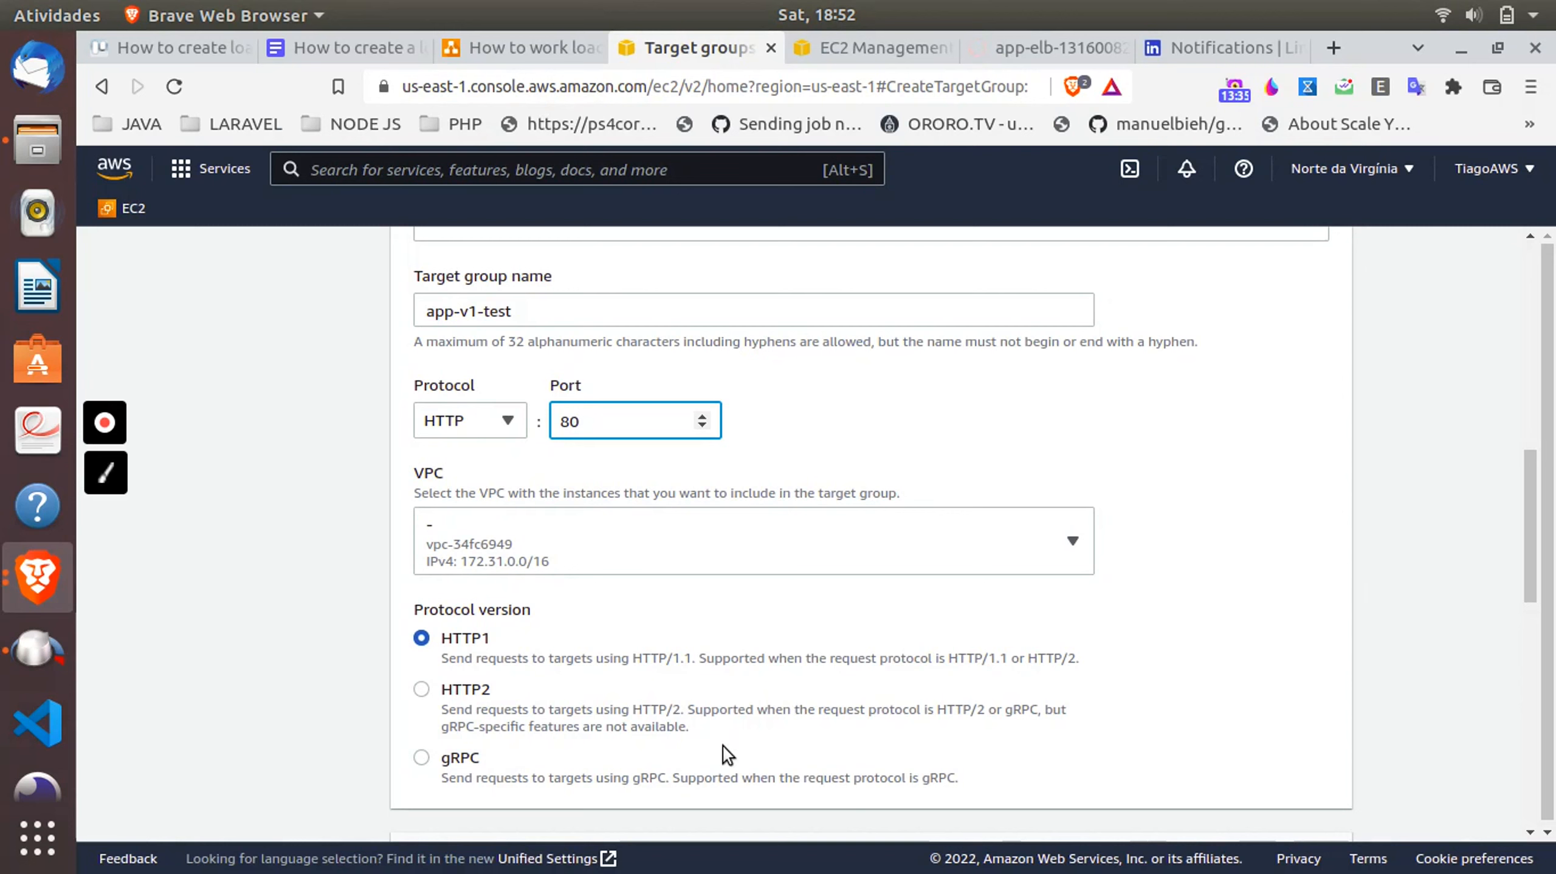
{"action": "scroll", "coordinate": [571, 688], "scroll_direction": "down", "scroll_amount": 2}
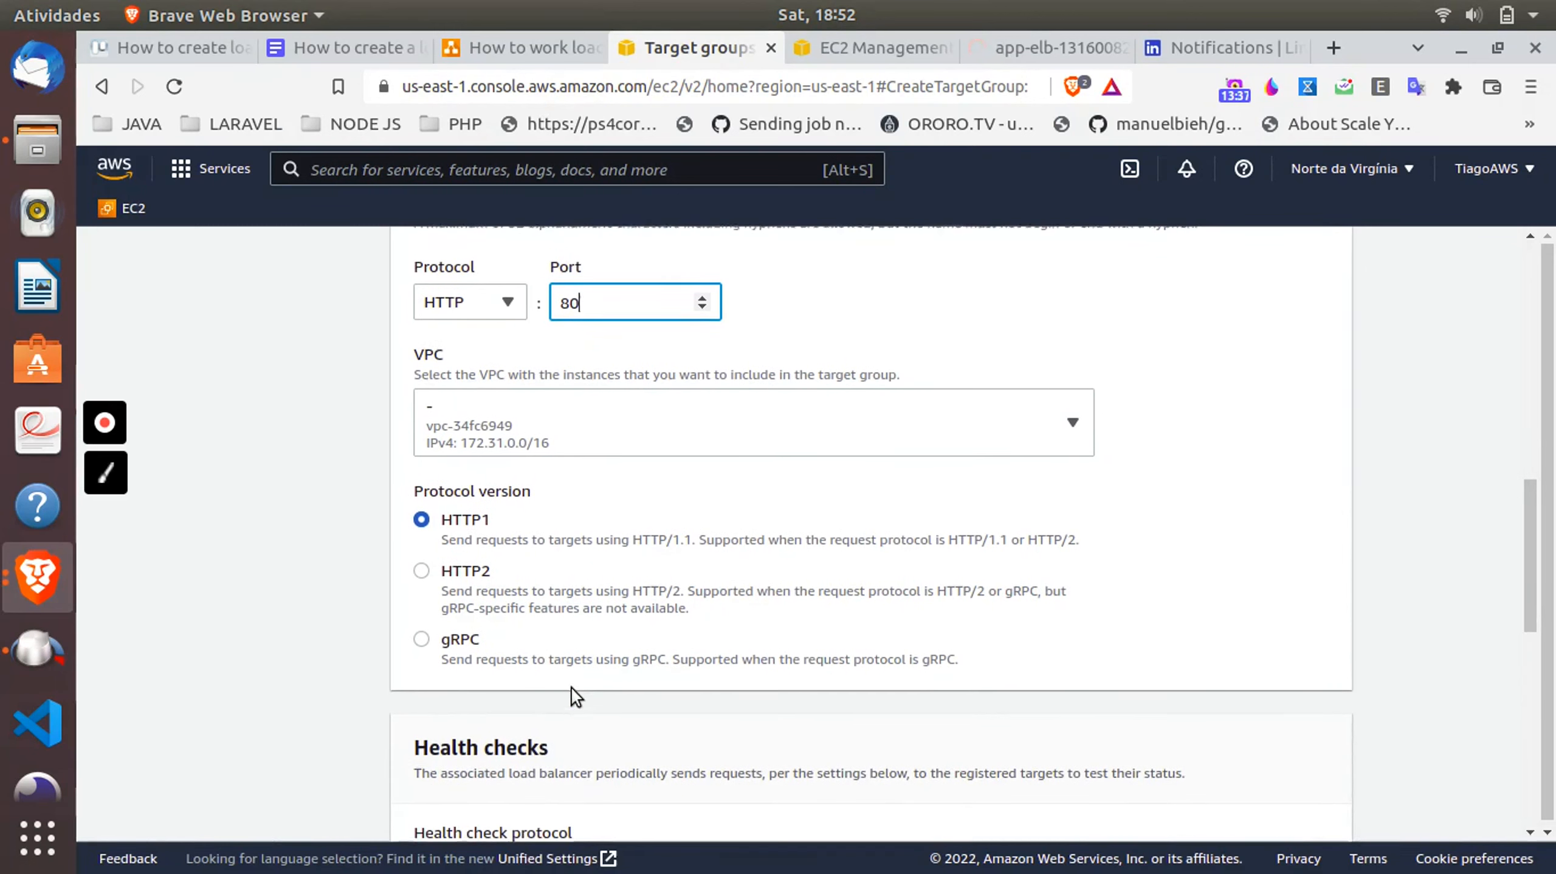
{"action": "scroll", "coordinate": [571, 688], "scroll_direction": "up", "scroll_amount": 1}
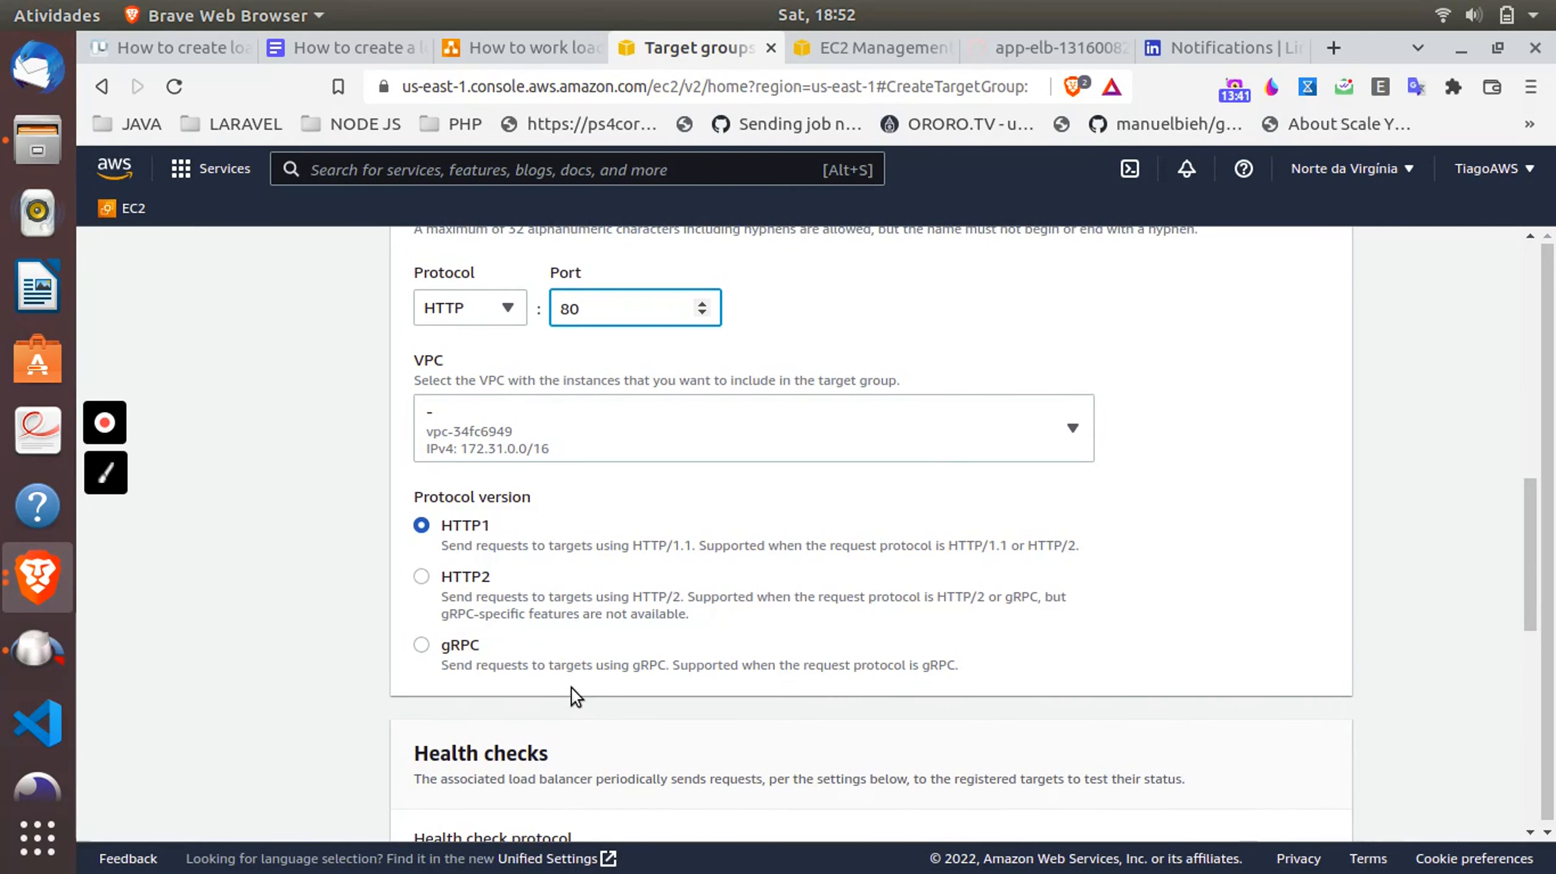
- Try HTTP2 as the target group's protocol version and switch back to HTTP1
{"action": "scroll", "coordinate": [571, 688], "scroll_direction": "down", "scroll_amount": 1}
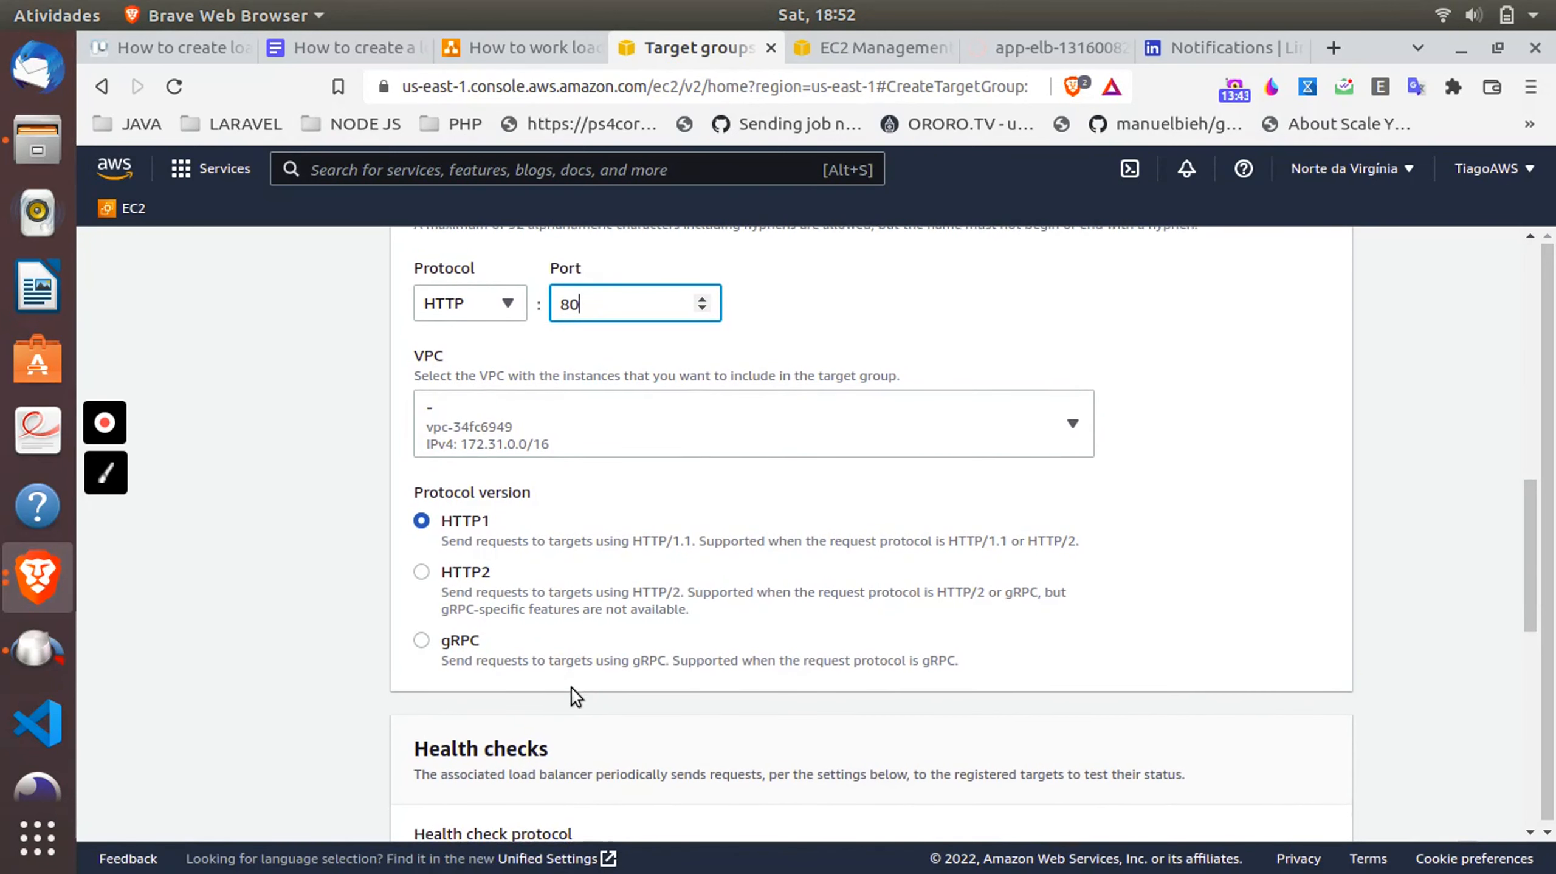
{"action": "left_click", "coordinate": [423, 572]}
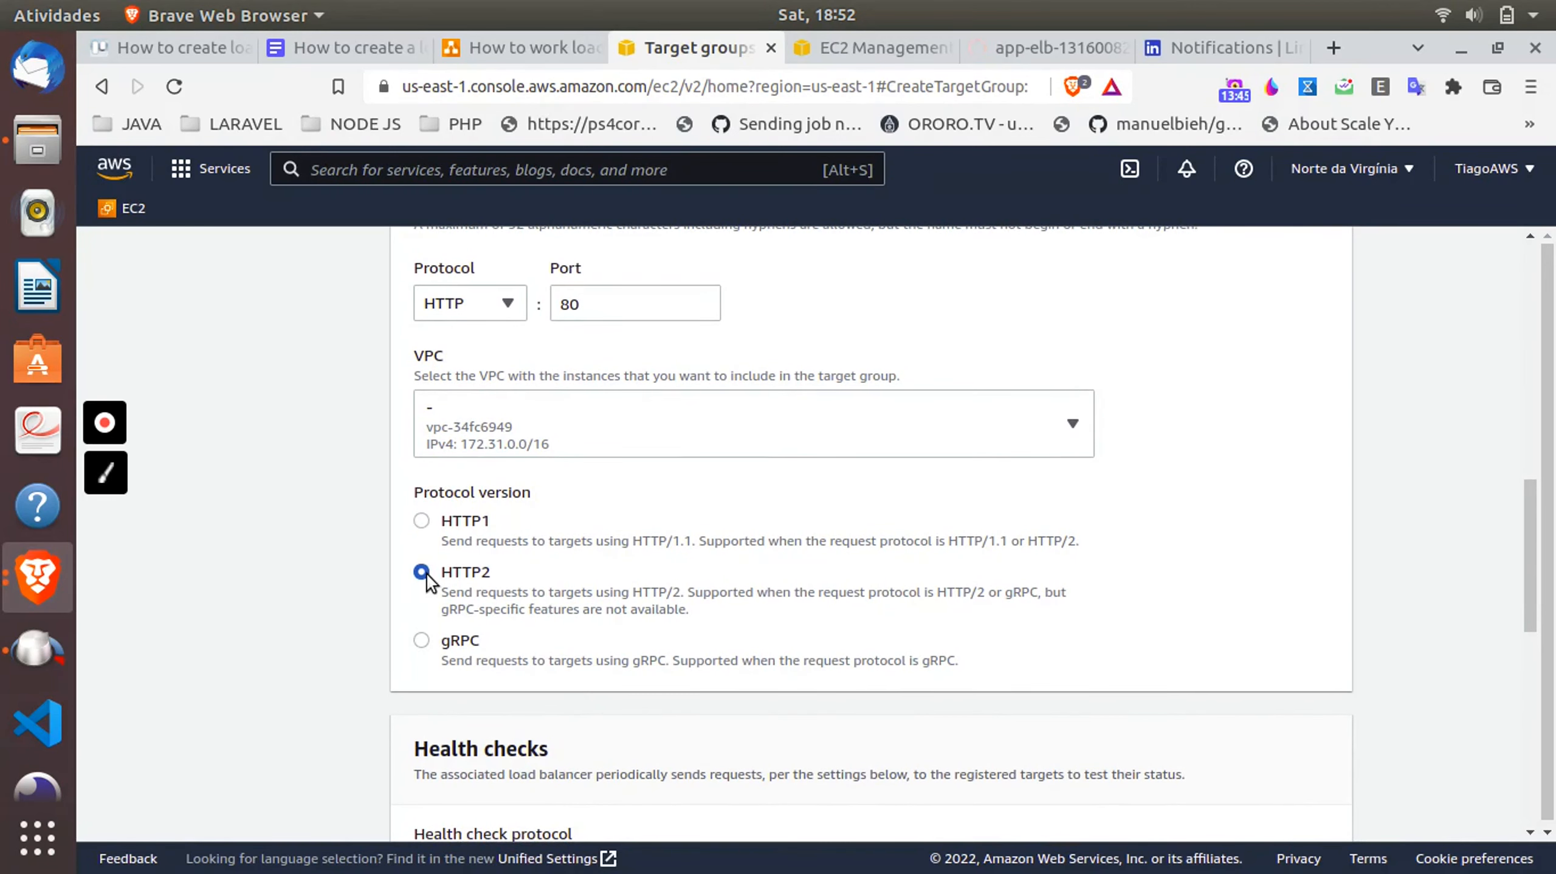
{"action": "left_click", "coordinate": [423, 521]}
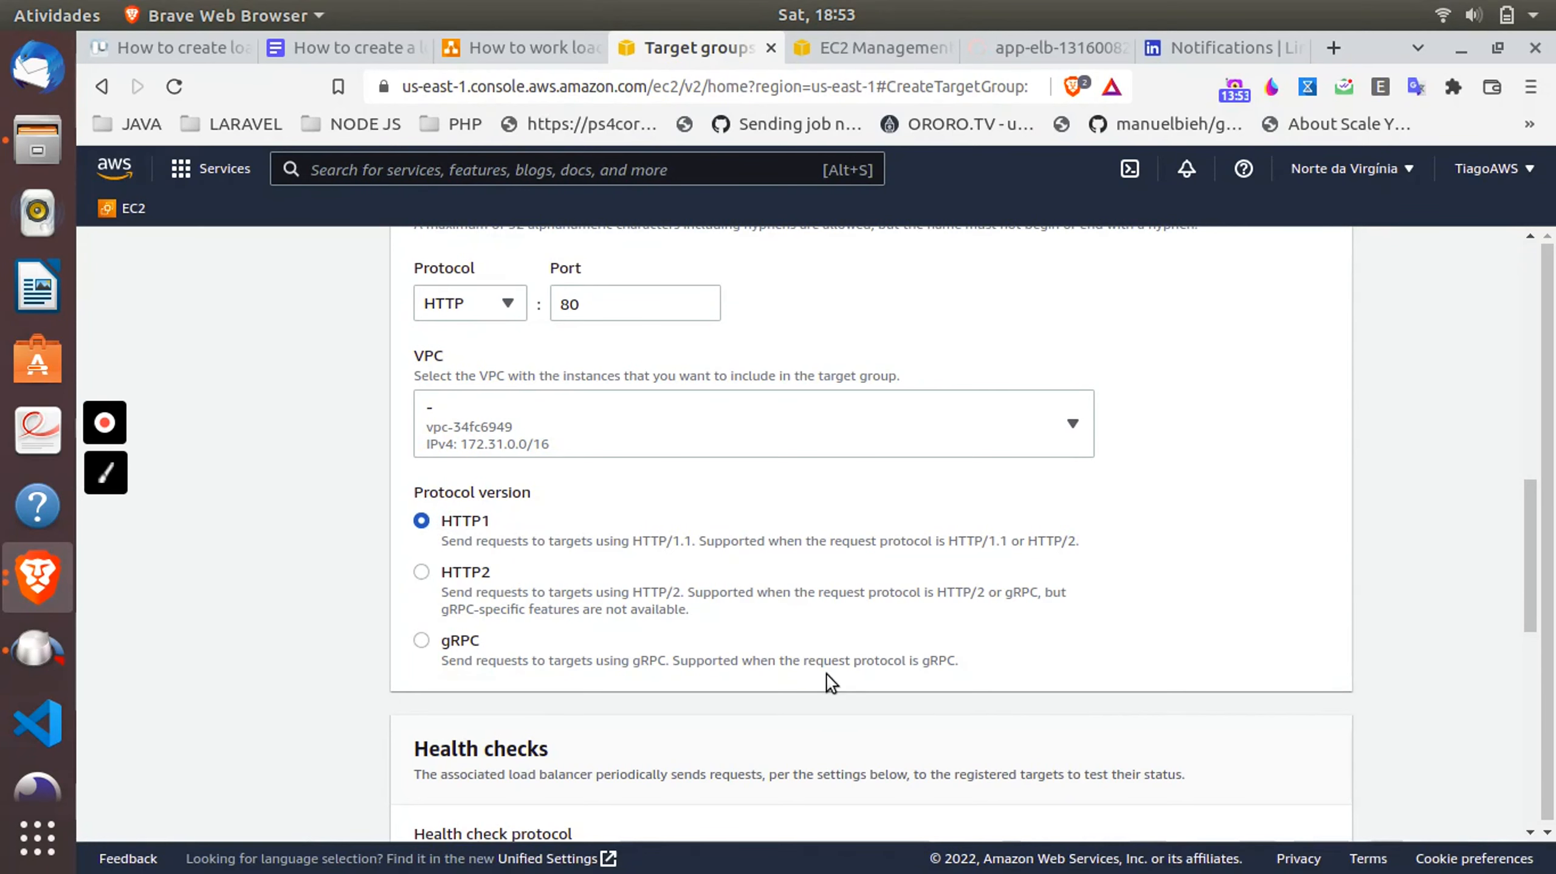
- Try index.html as the health check path and restore the default root path /
{"action": "scroll", "coordinate": [642, 609], "scroll_direction": "down", "scroll_amount": 5}
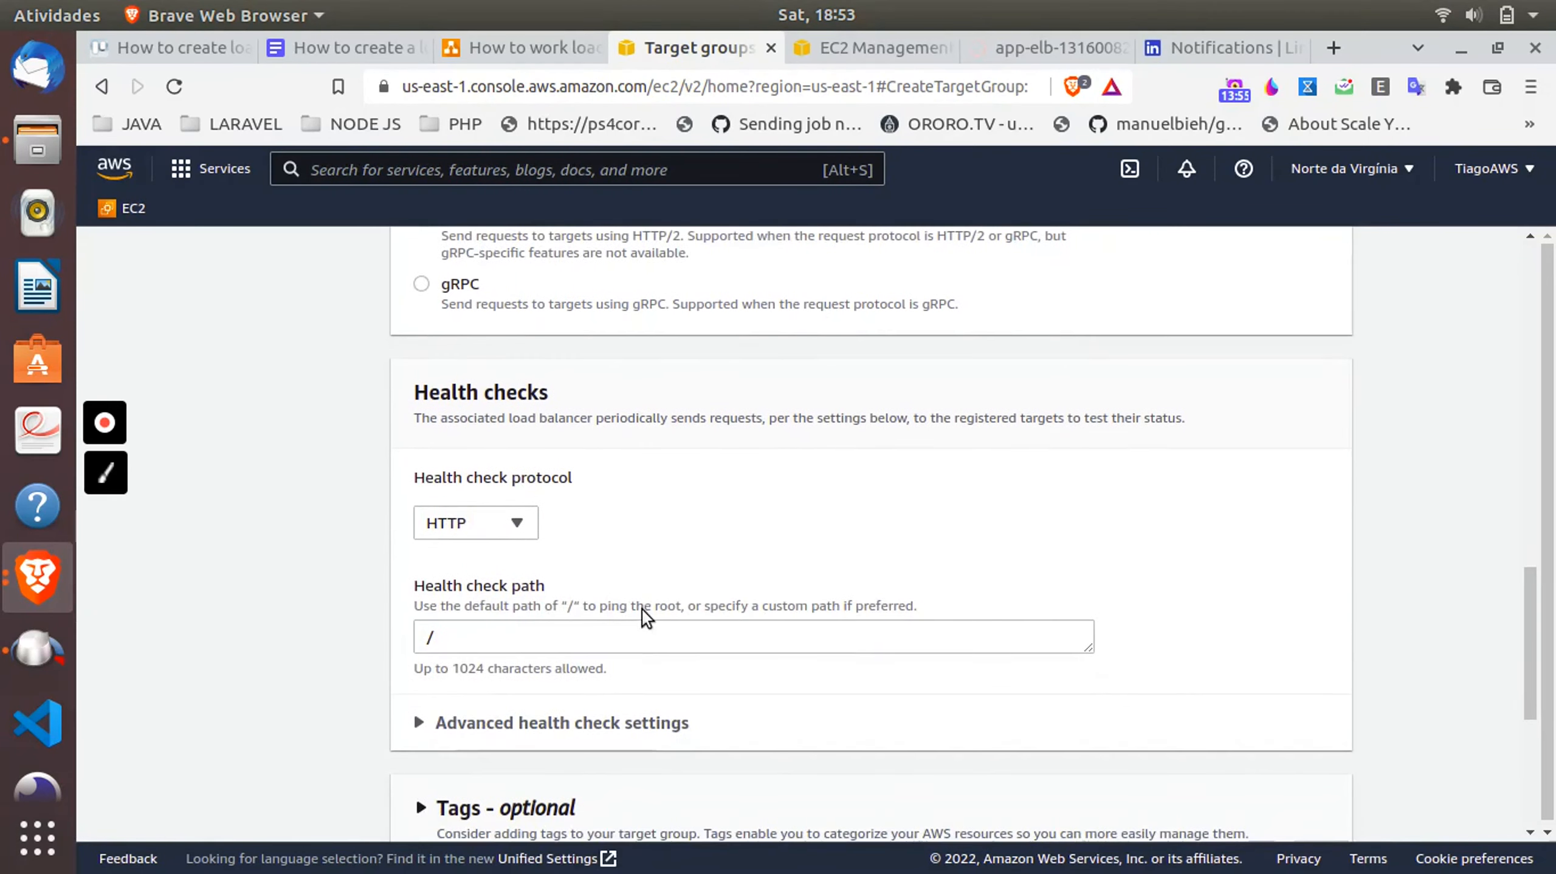
{"action": "scroll", "coordinate": [673, 544], "scroll_direction": "down", "scroll_amount": 2}
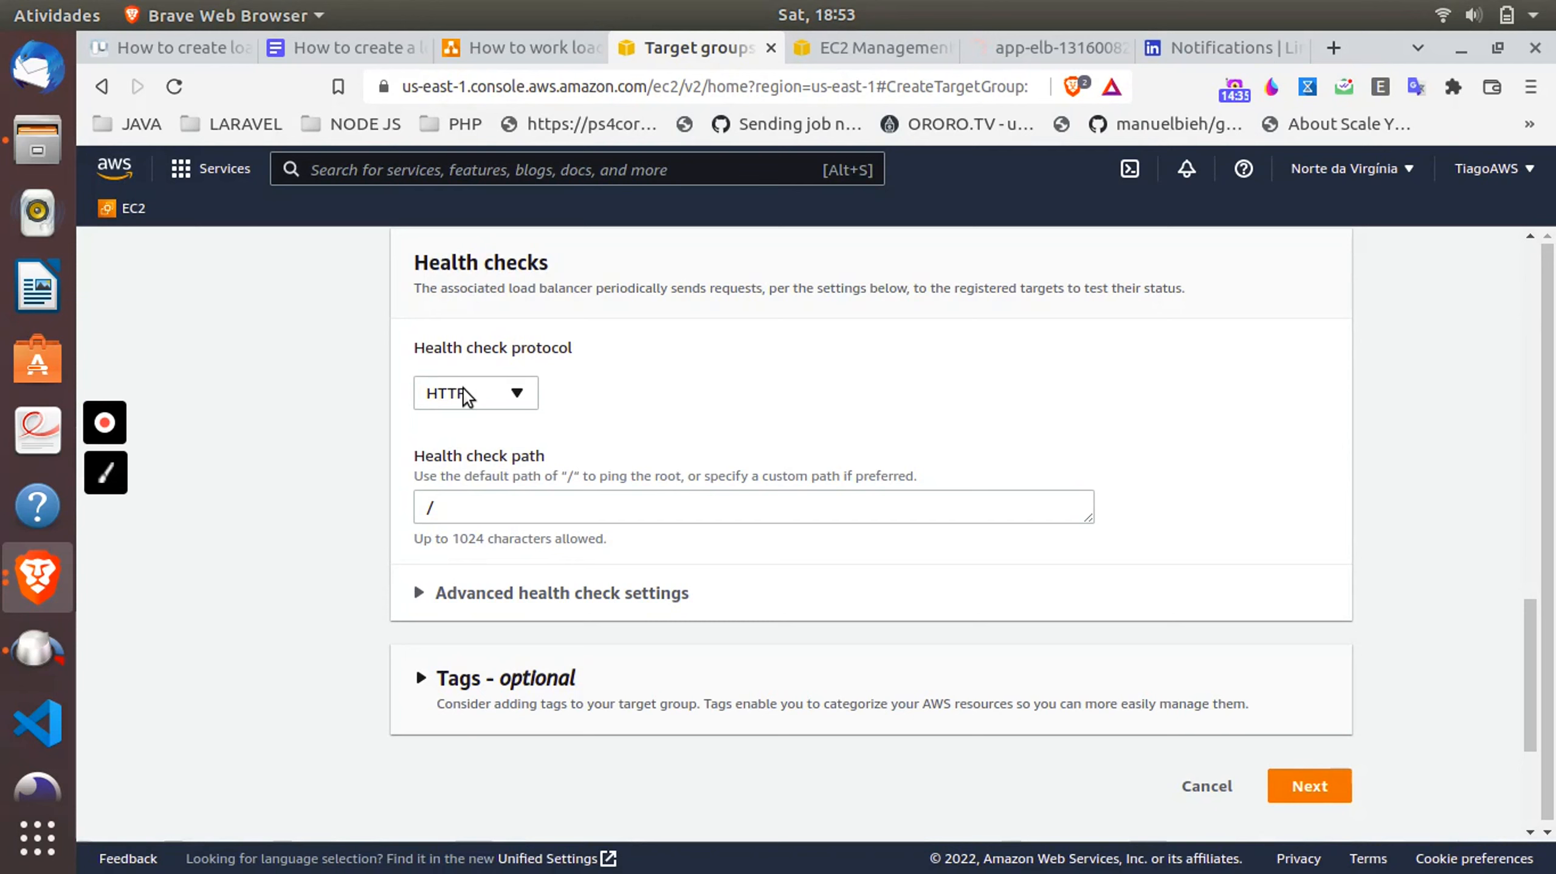
{"action": "left_click", "coordinate": [452, 507]}
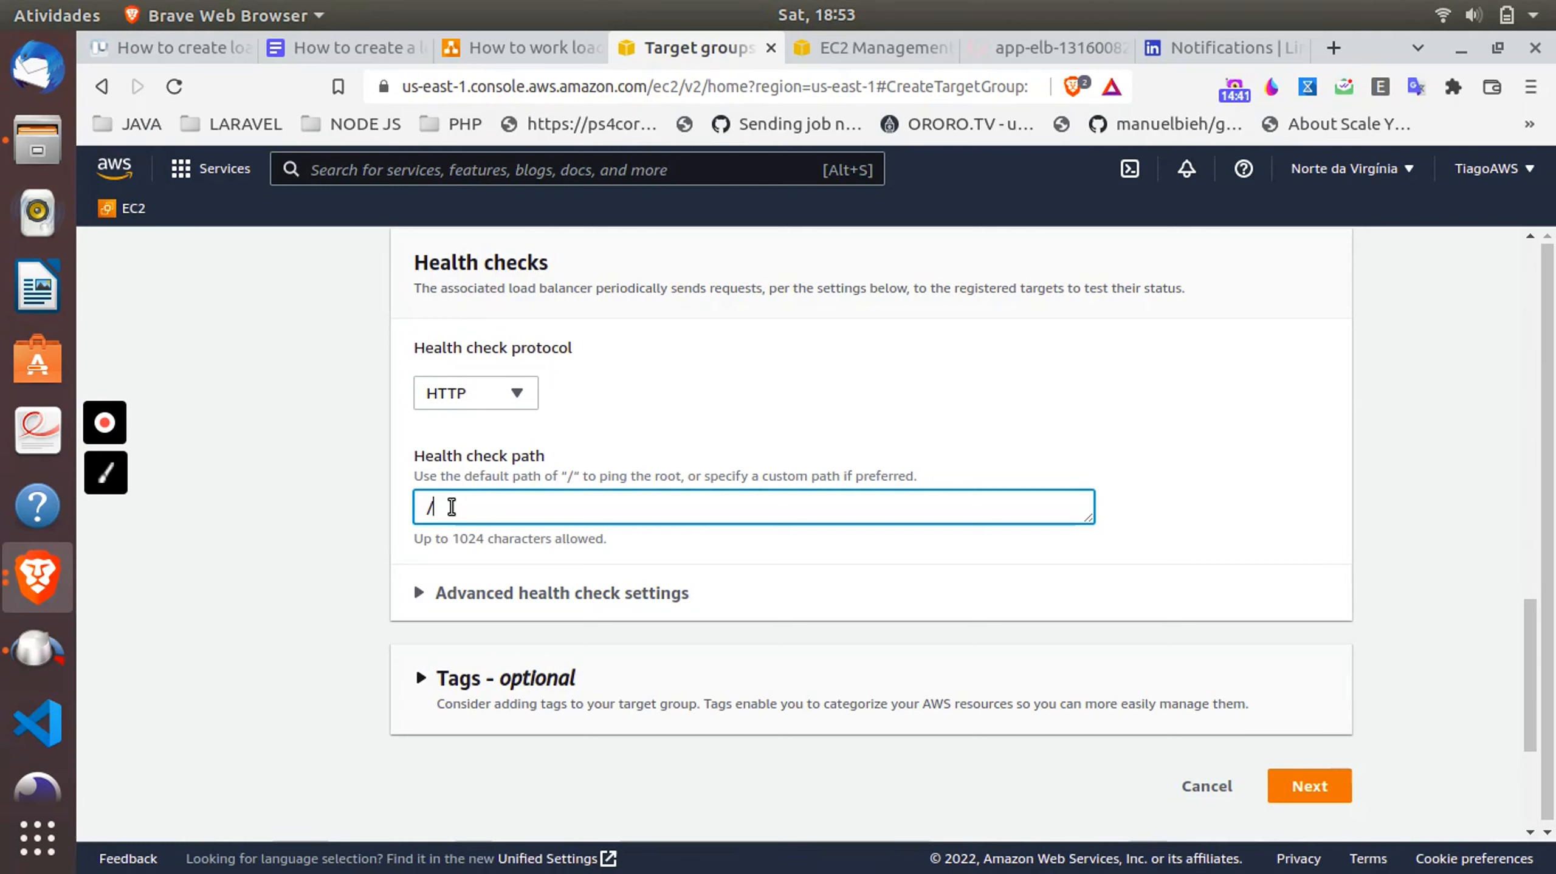
{"action": "type", "text": "index.html"}
{"action": "key", "text": "BackSpace"}
{"action": "key", "text": "BackSpace"}
{"action": "key", "text": "BackSpace"}
{"action": "key", "text": "BackSpace"}
{"action": "key", "text": "BackSpace"}
{"action": "key", "text": "BackSpace"}
{"action": "key", "text": "BackSpace"}
{"action": "key", "text": "BackSpace"}
{"action": "key", "text": "BackSpace"}
{"action": "key", "text": "BackSpace"}
- Close the "How to work load" browser tab and expand the advanced health check settings
{"action": "left_click", "coordinate": [599, 49]}
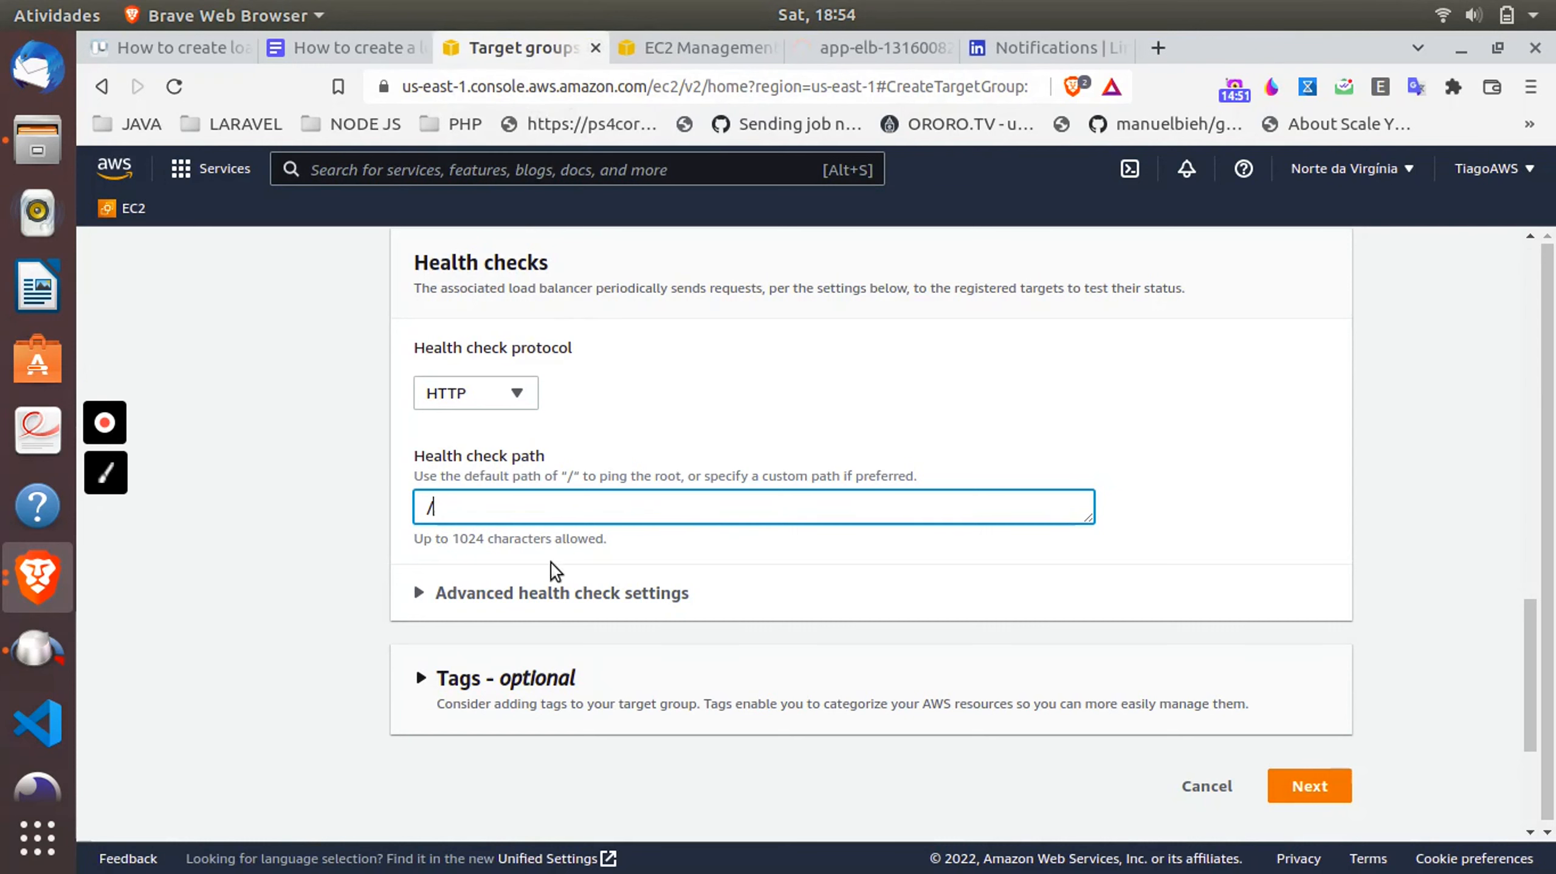
{"action": "left_click", "coordinate": [402, 590]}
{"action": "left_click", "coordinate": [434, 597]}
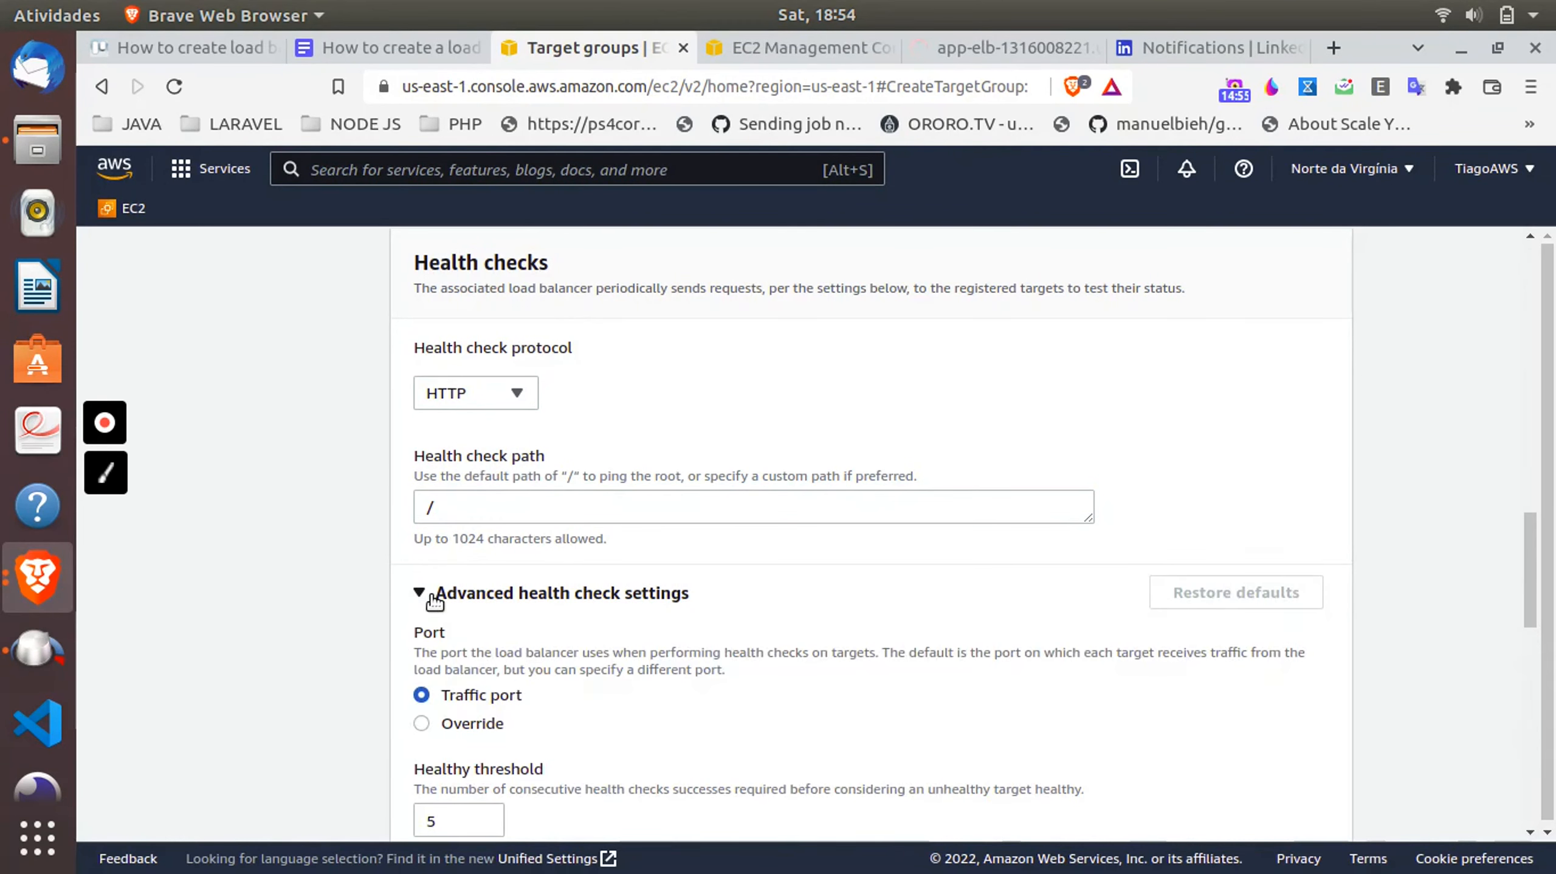
- Compare the health check port options with the target group's traffic port and check the health check protocol
{"action": "scroll", "coordinate": [576, 673], "scroll_direction": "down", "scroll_amount": 3}
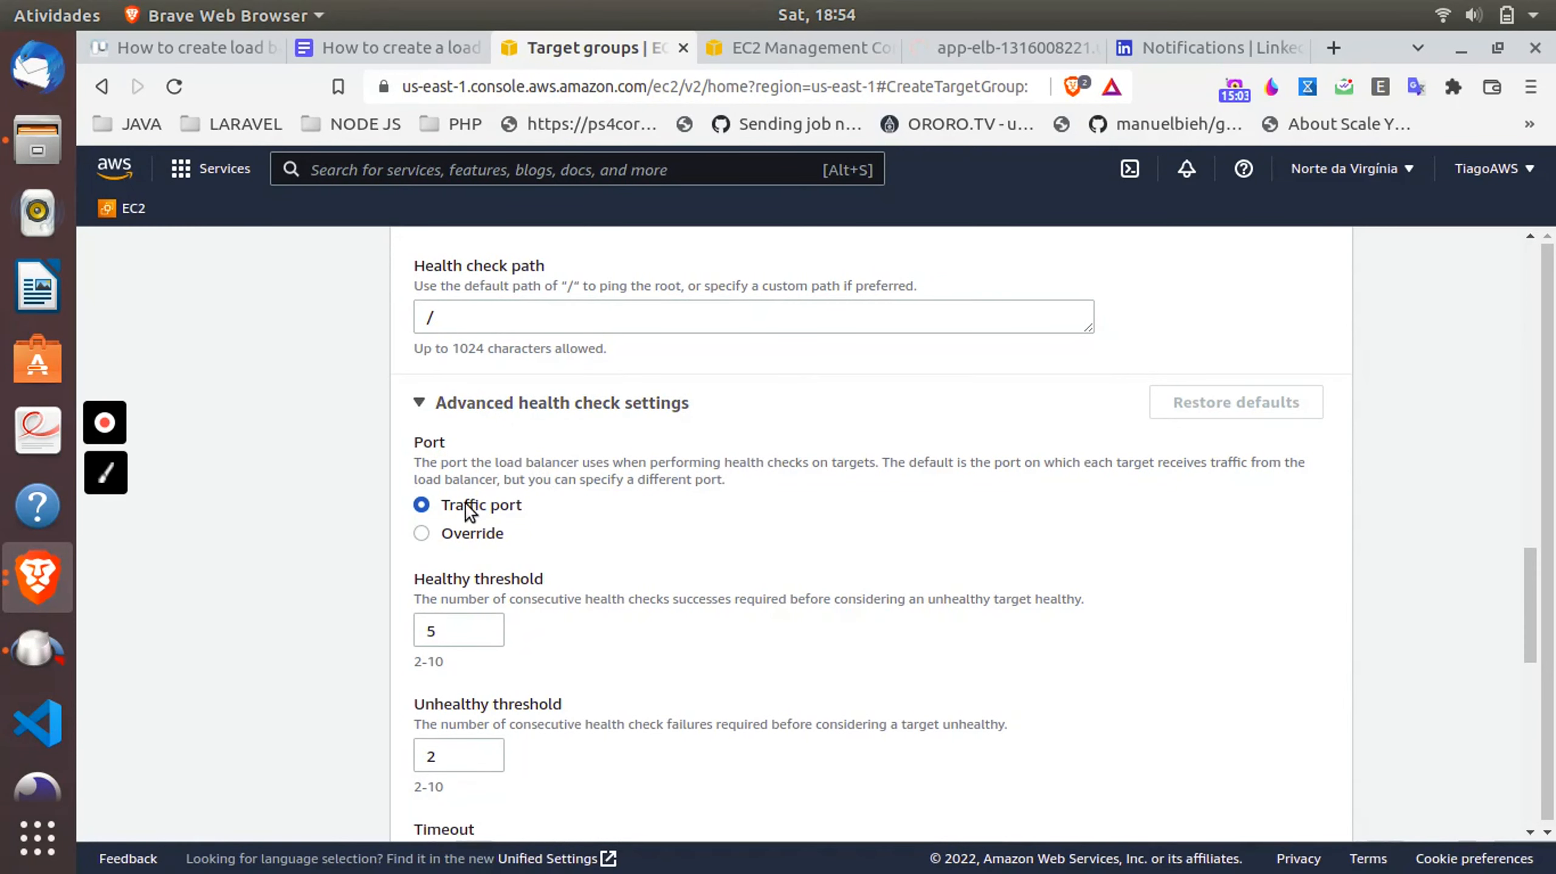
{"action": "scroll", "coordinate": [466, 503], "scroll_direction": "up", "scroll_amount": 1}
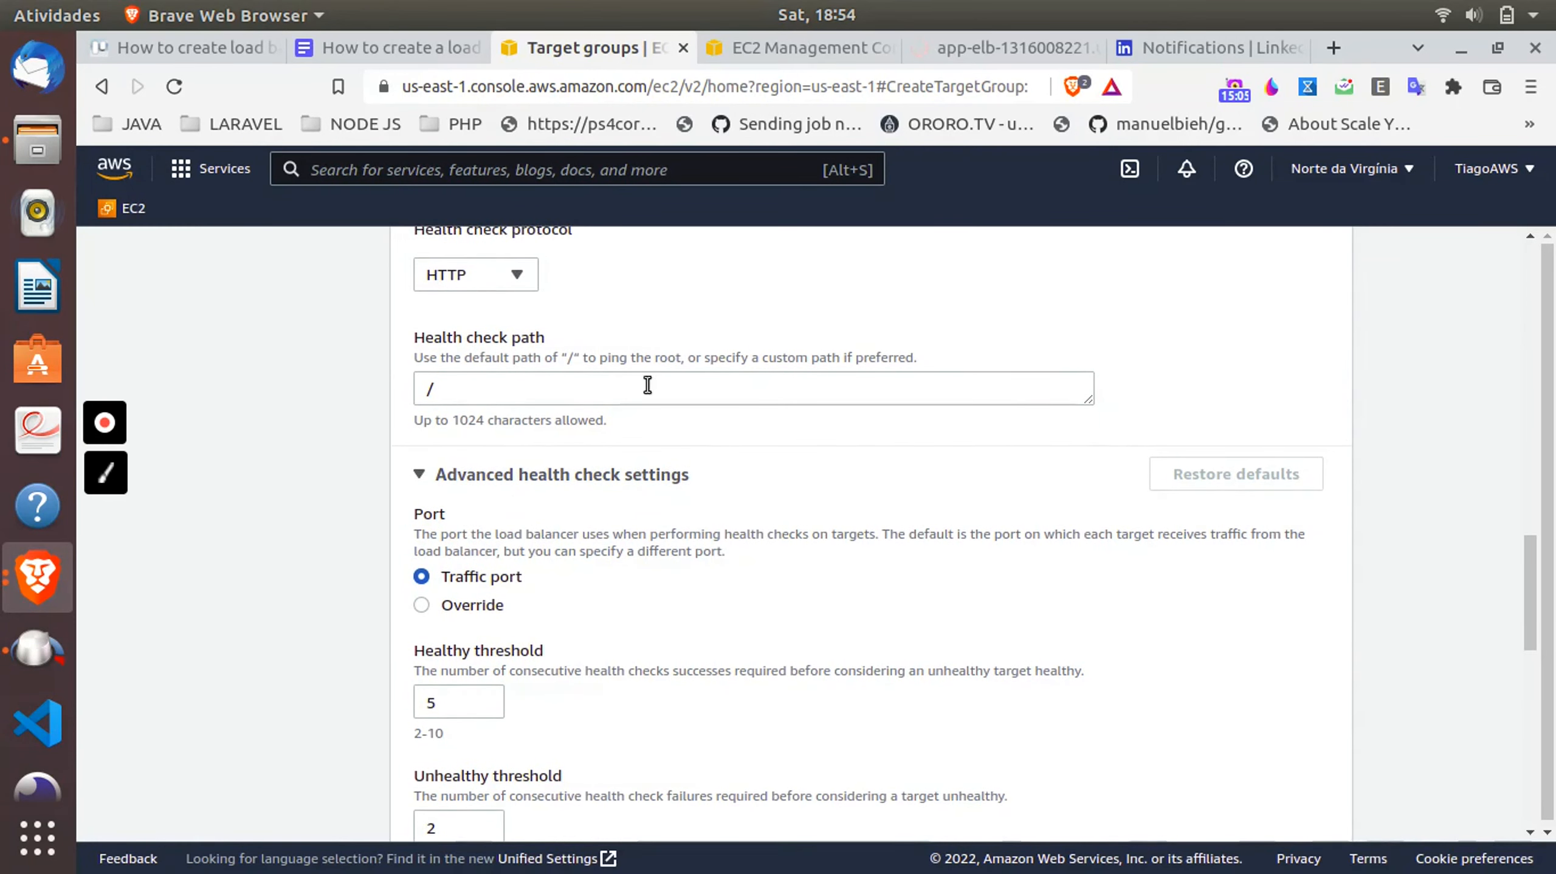
{"action": "scroll", "coordinate": [654, 378], "scroll_direction": "up", "scroll_amount": 8}
{"action": "left_click", "coordinate": [639, 349]}
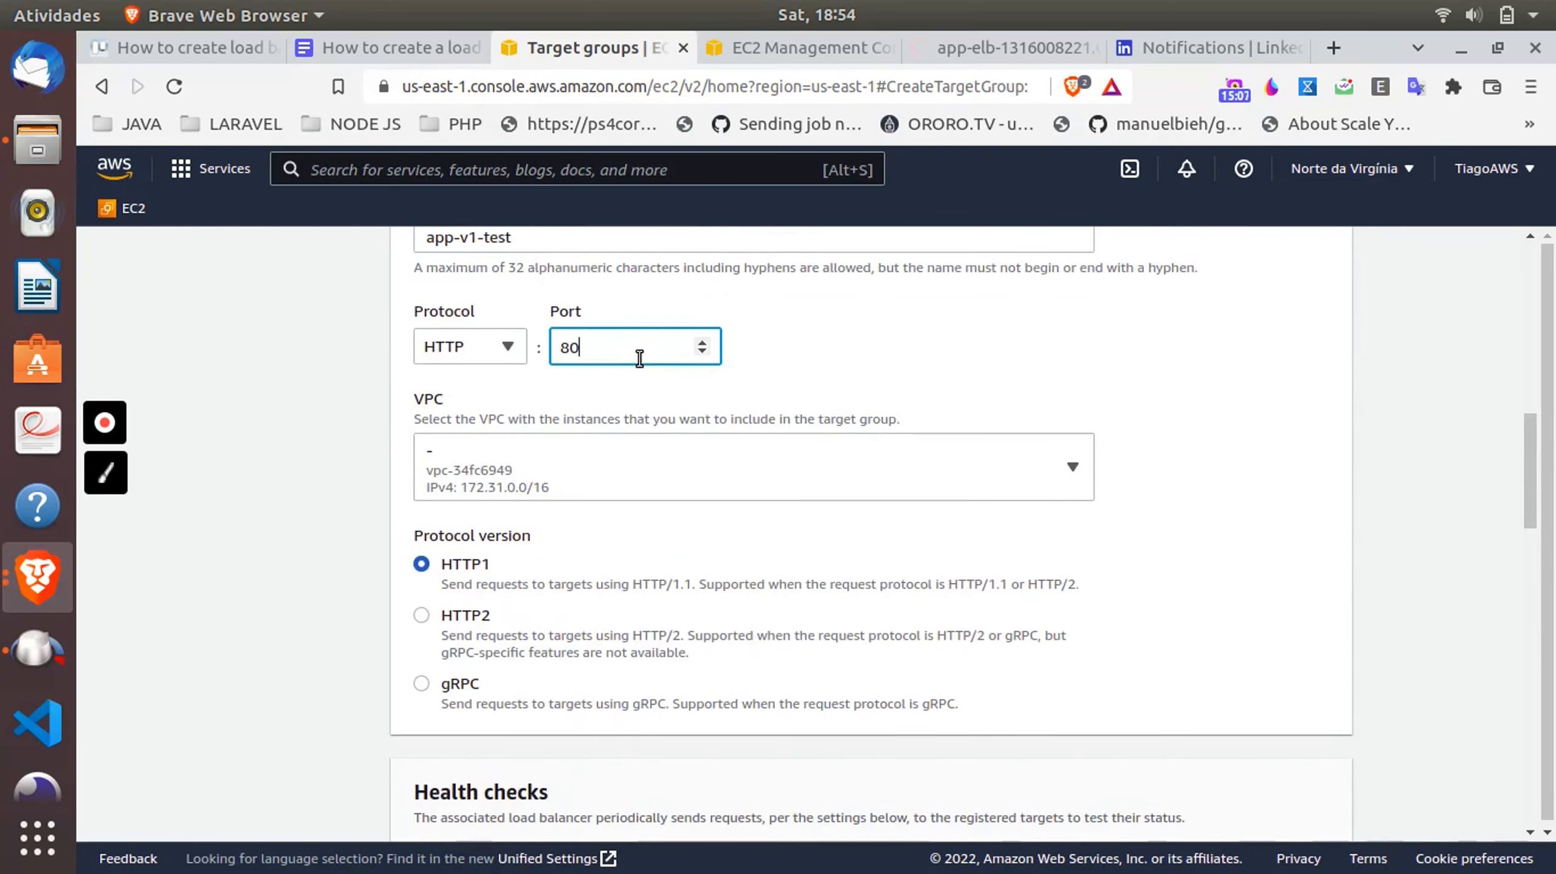
{"action": "scroll", "coordinate": [655, 541], "scroll_direction": "down", "scroll_amount": 4}
{"action": "scroll", "coordinate": [659, 554], "scroll_direction": "down", "scroll_amount": 5}
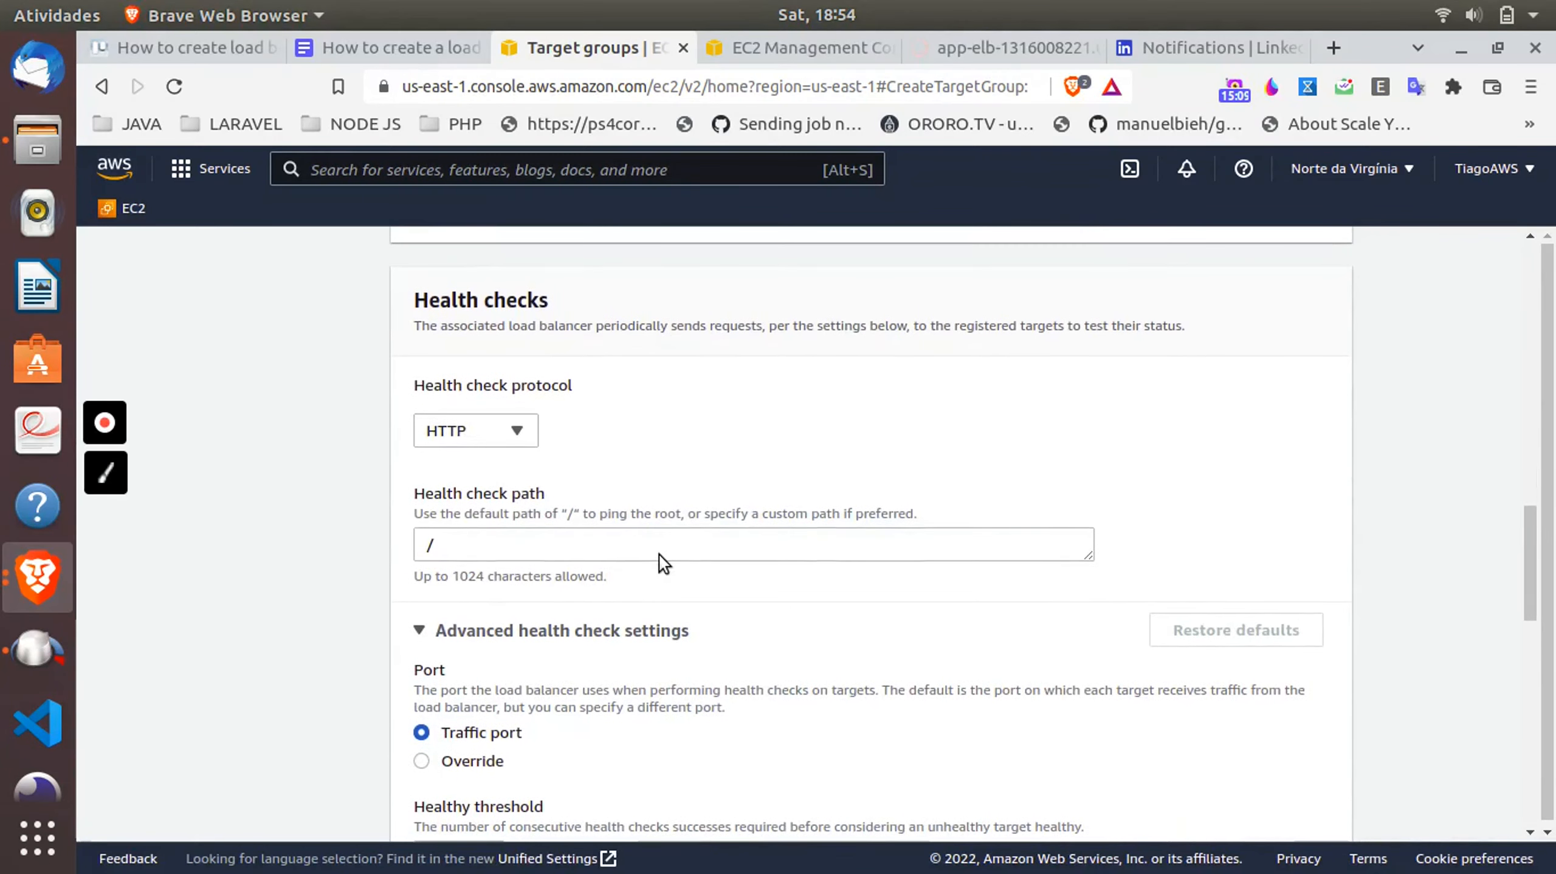
{"action": "scroll", "coordinate": [659, 555], "scroll_direction": "up", "scroll_amount": 2}
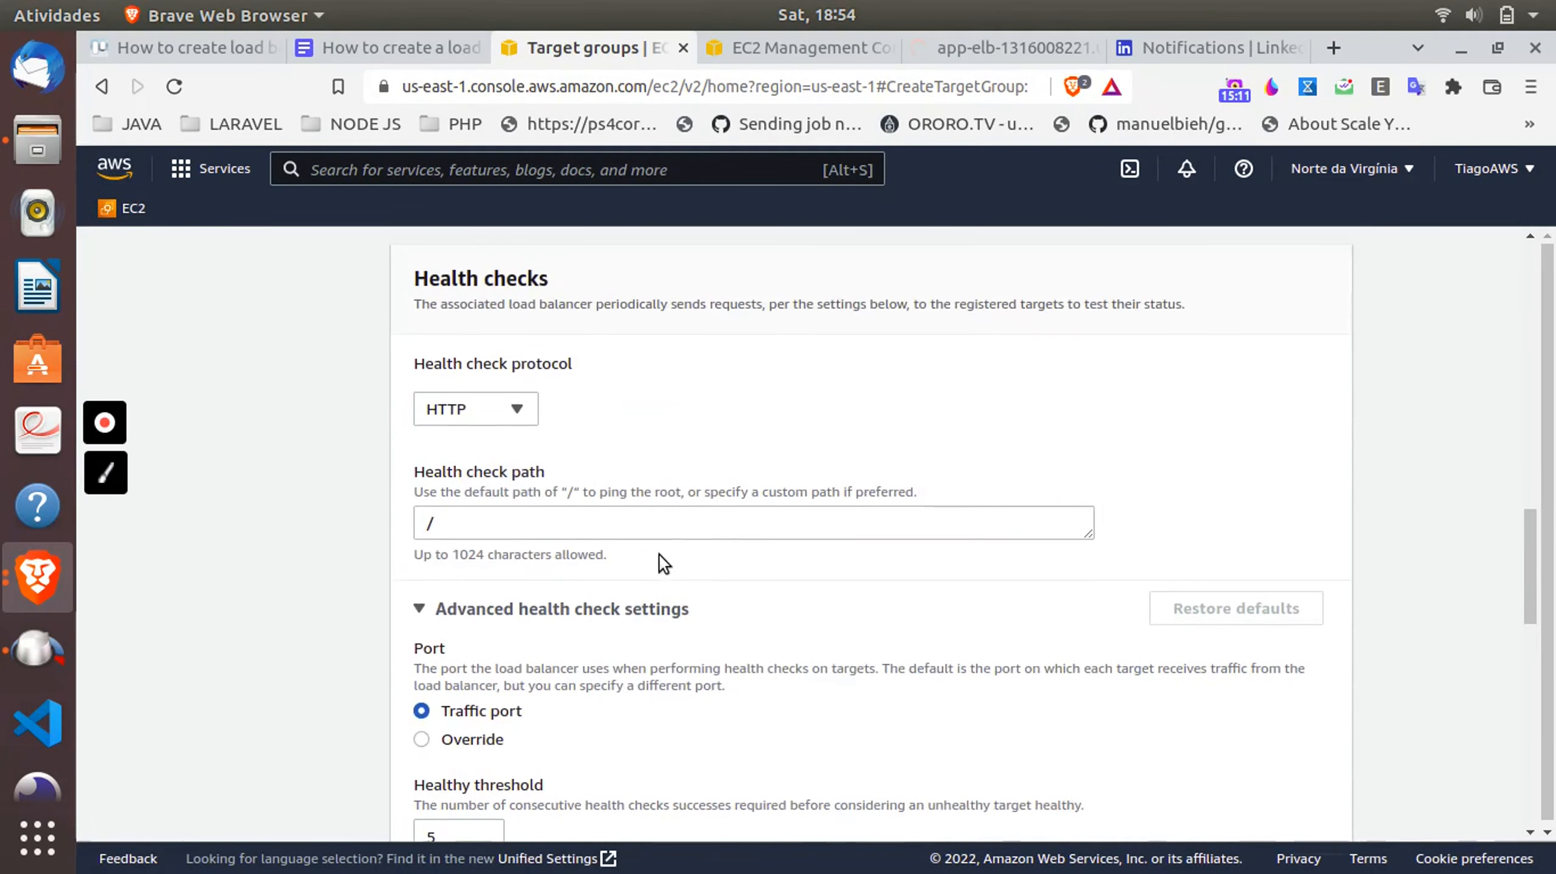
{"action": "left_click", "coordinate": [524, 417]}
{"action": "left_click", "coordinate": [619, 406]}
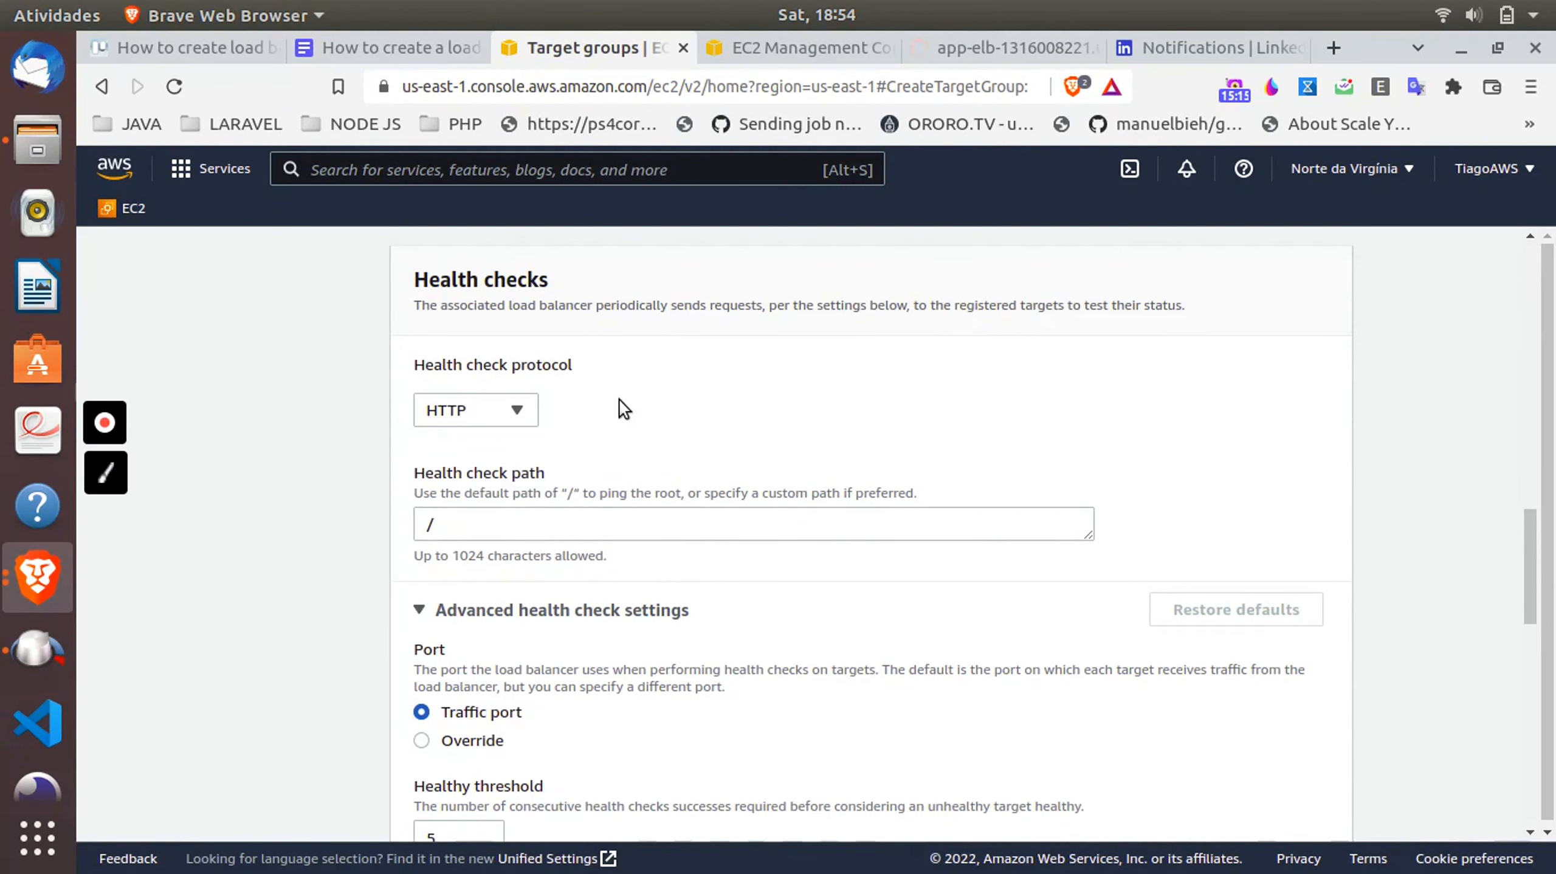
- Examine the health check path and the healthy and unhealthy threshold settings
{"action": "scroll", "coordinate": [620, 406], "scroll_direction": "down", "scroll_amount": 5}
{"action": "scroll", "coordinate": [620, 407], "scroll_direction": "up", "scroll_amount": 2}
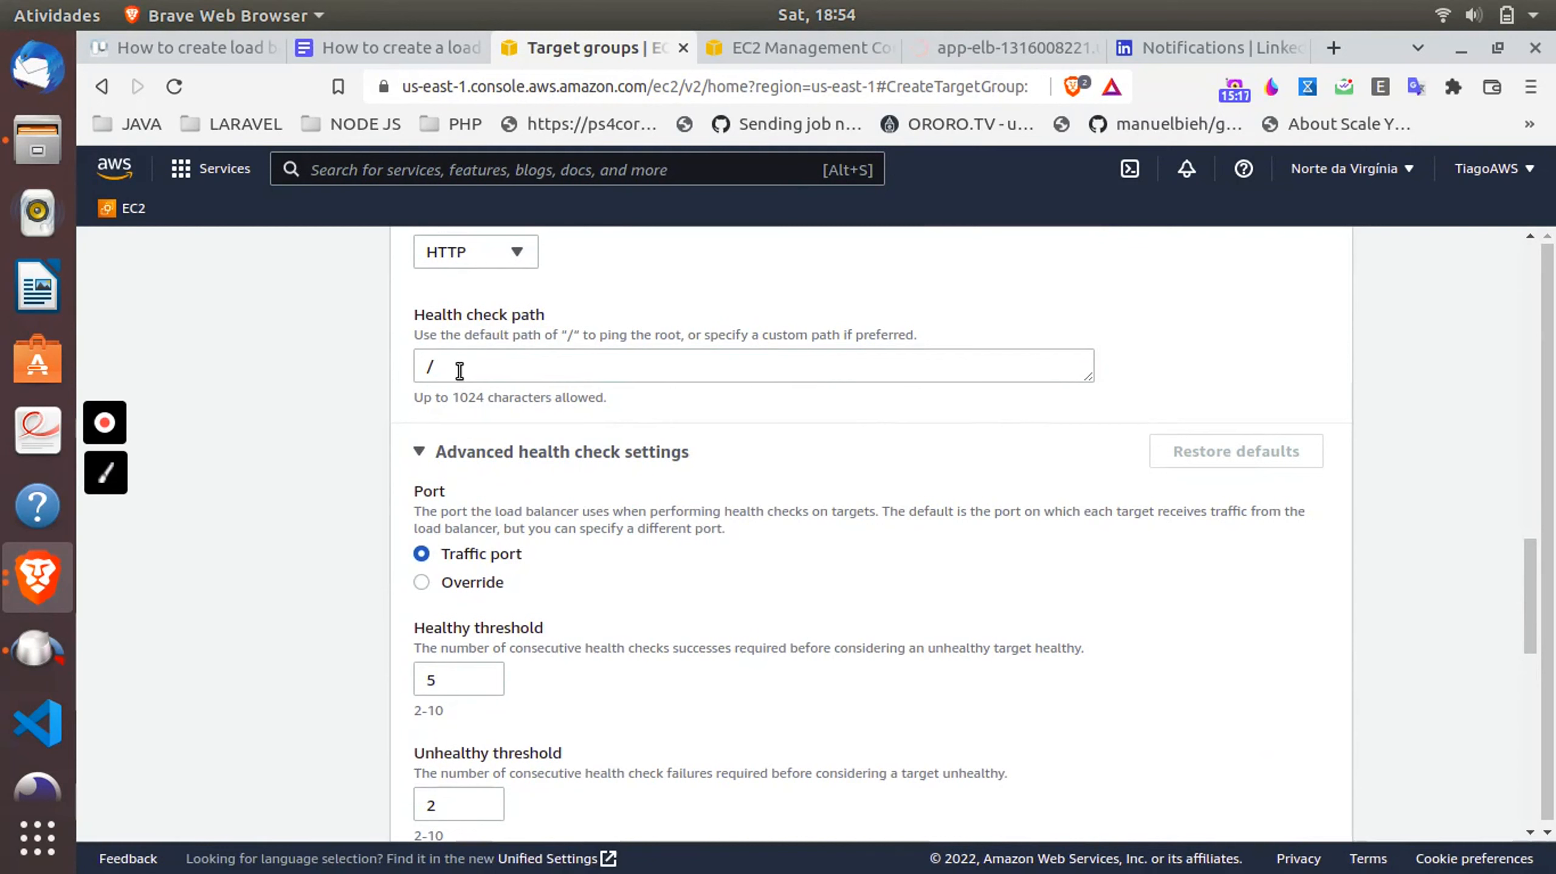
{"action": "left_click", "coordinate": [428, 364]}
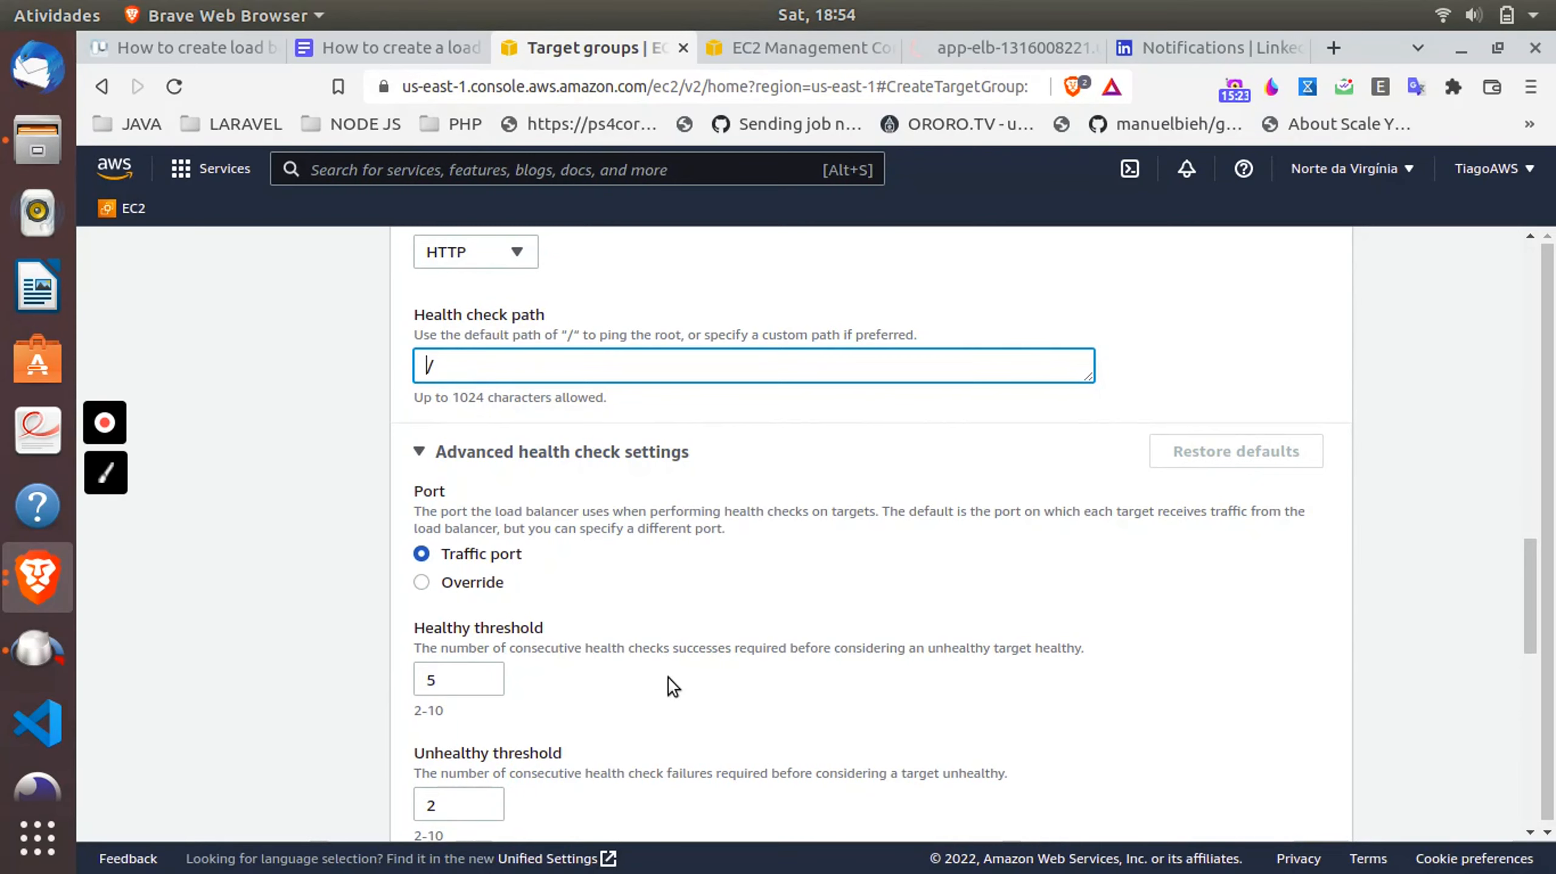
{"action": "scroll", "coordinate": [669, 678], "scroll_direction": "down", "scroll_amount": 3}
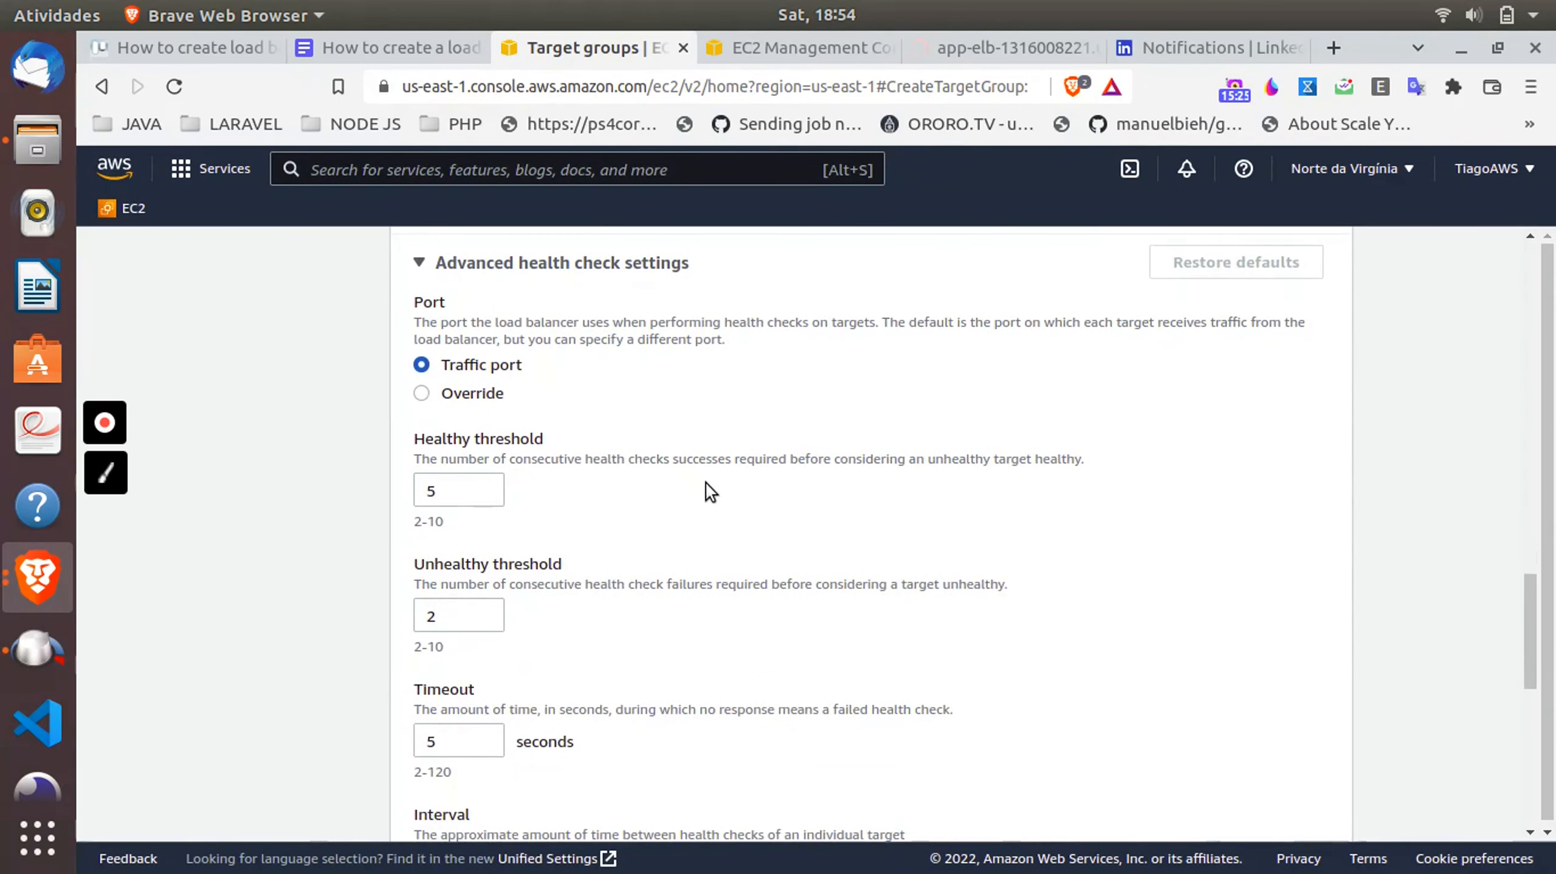
{"action": "left_click", "coordinate": [465, 476]}
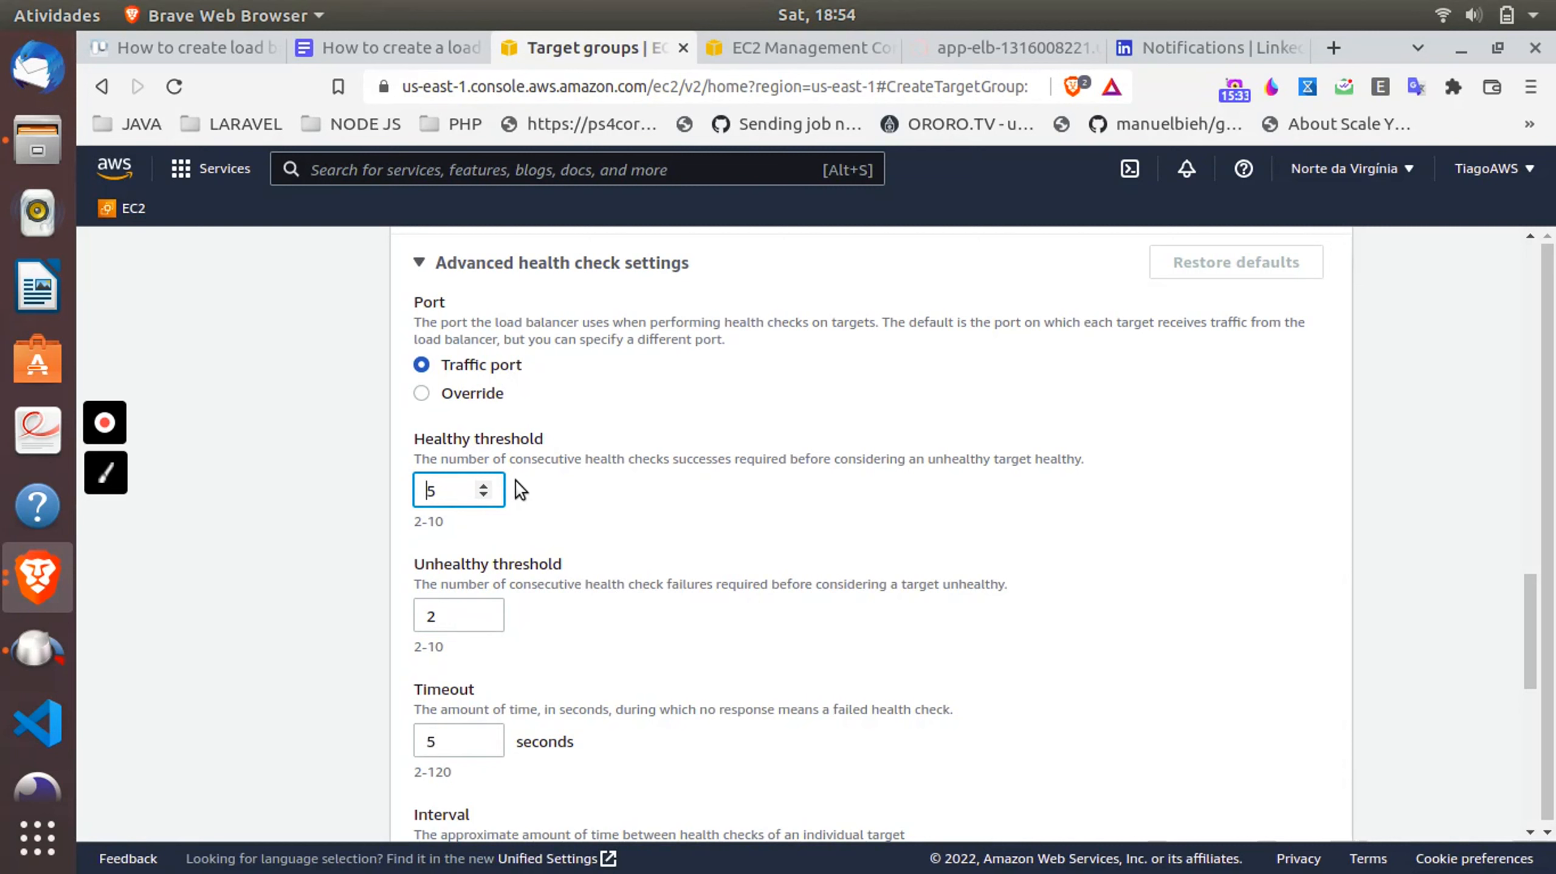
{"action": "scroll", "coordinate": [765, 568], "scroll_direction": "down", "scroll_amount": 3}
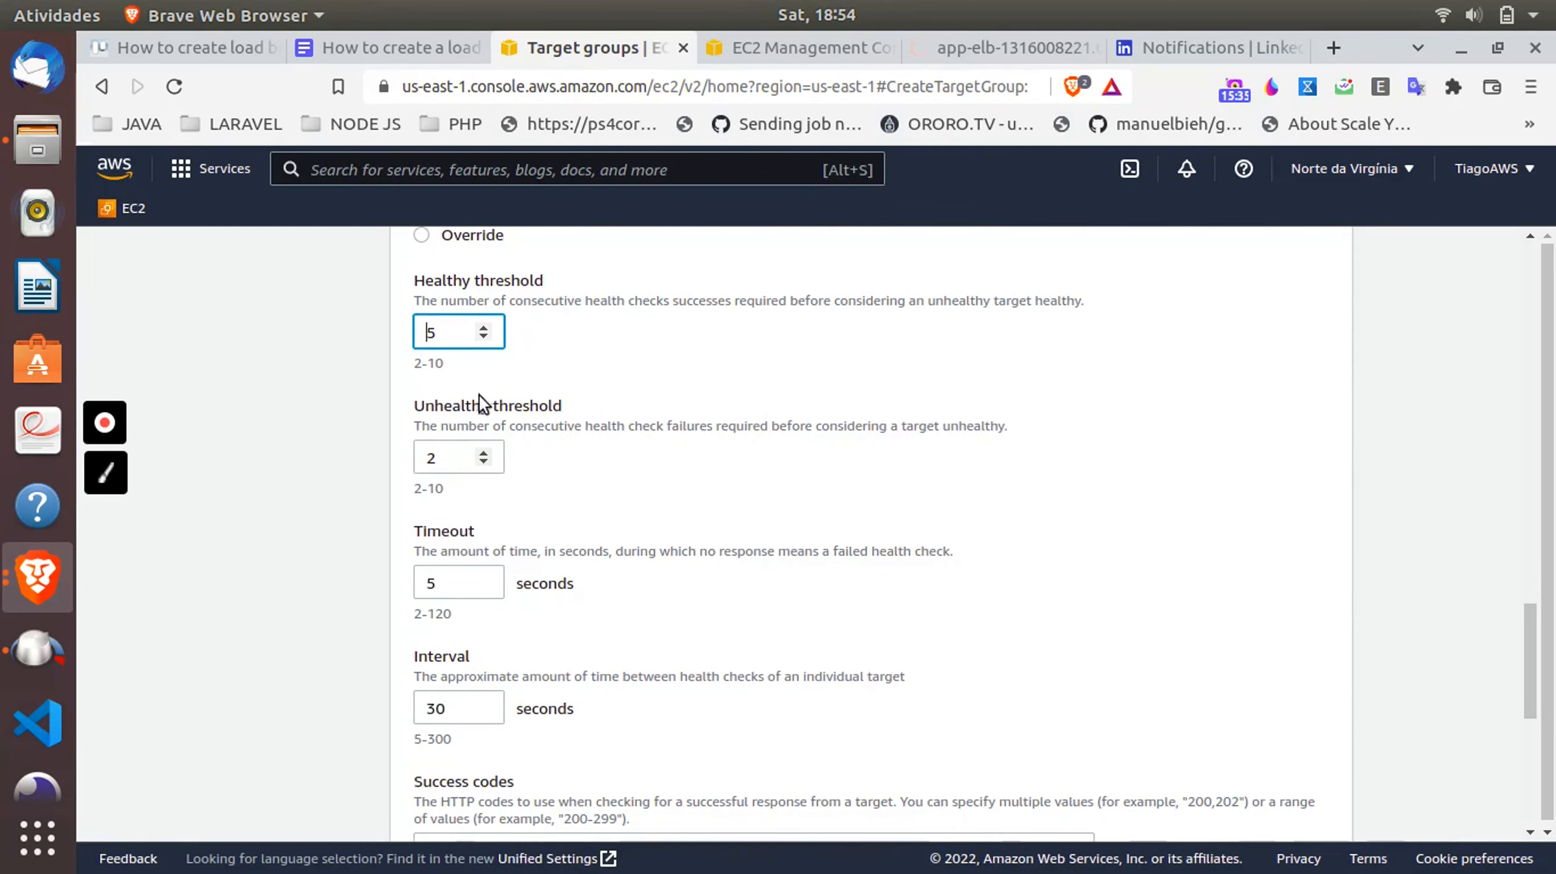
{"action": "left_click", "coordinate": [442, 464]}
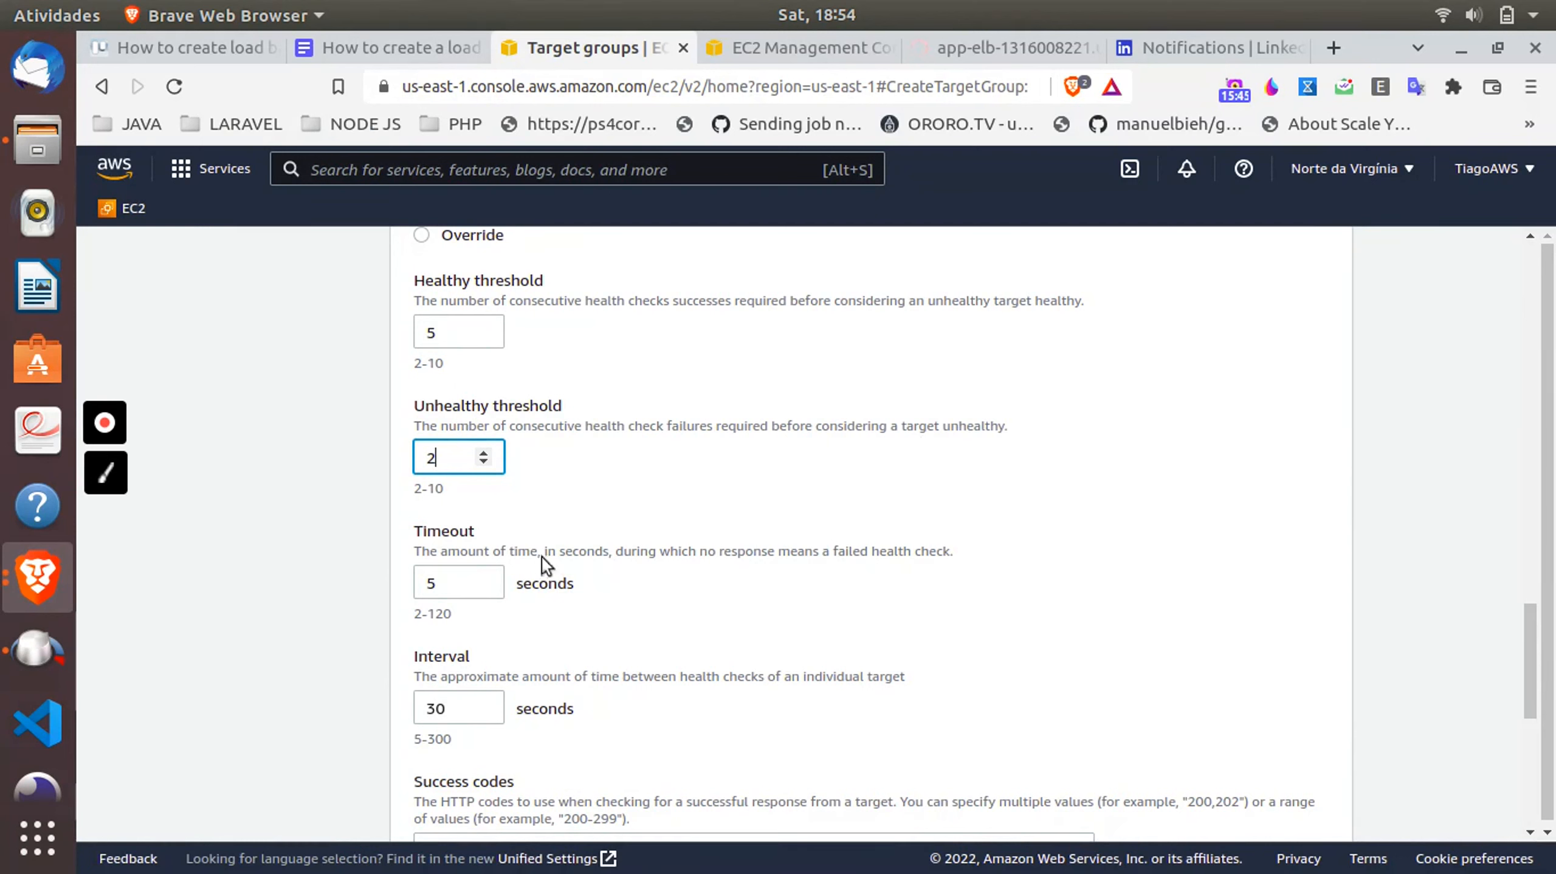
- Examine the health check timeout, interval and success codes settings
{"action": "left_click", "coordinate": [481, 587]}
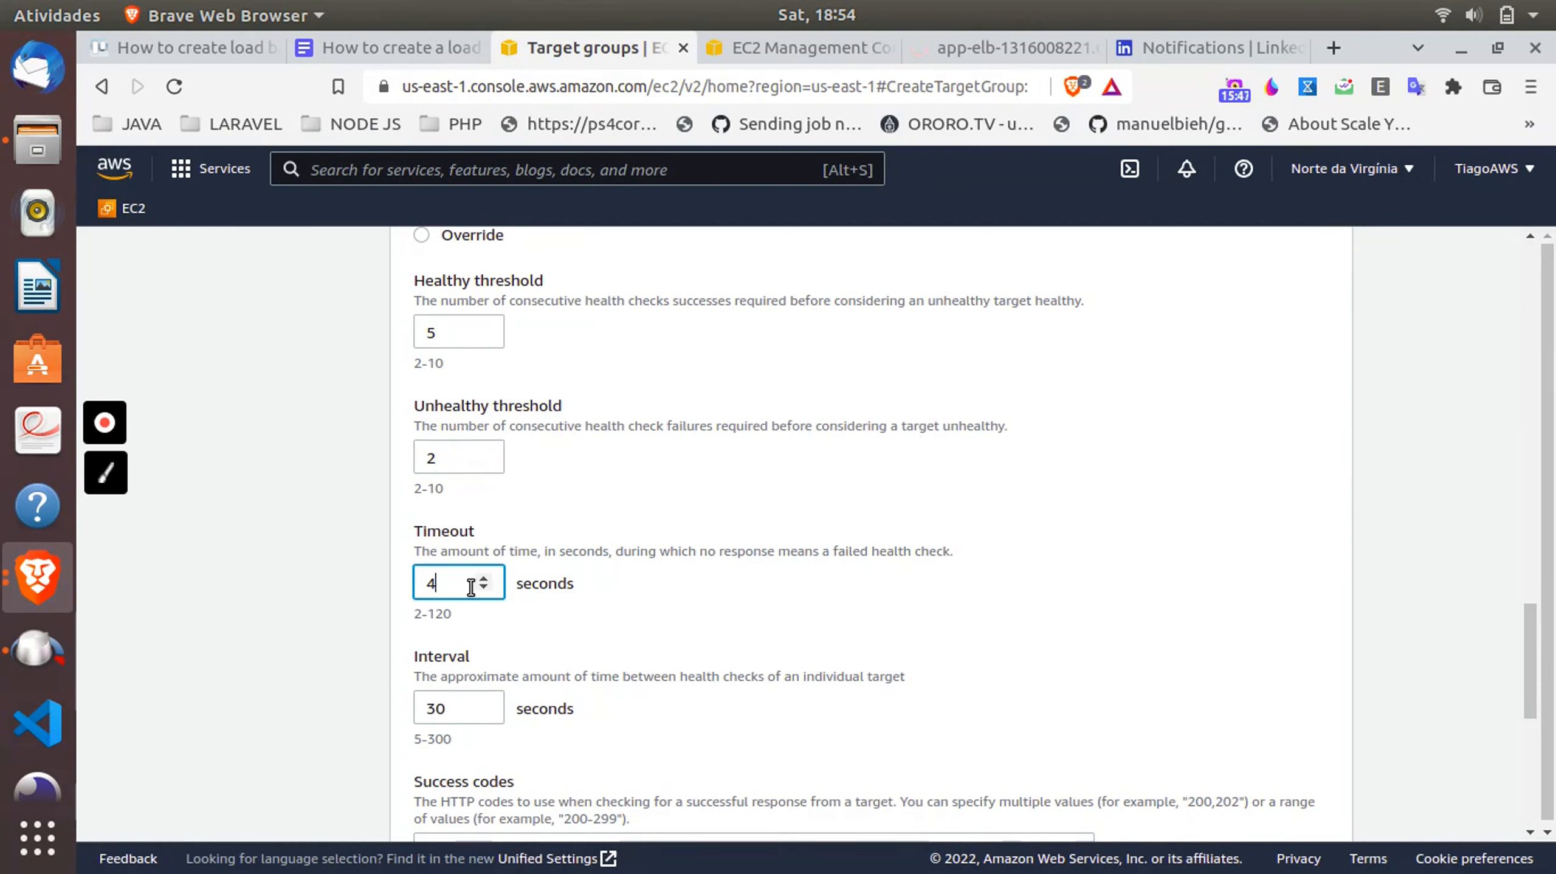
{"action": "left_click", "coordinate": [483, 578]}
{"action": "scroll", "coordinate": [737, 575], "scroll_direction": "down", "scroll_amount": 1}
{"action": "scroll", "coordinate": [737, 575], "scroll_direction": "down", "scroll_amount": 3}
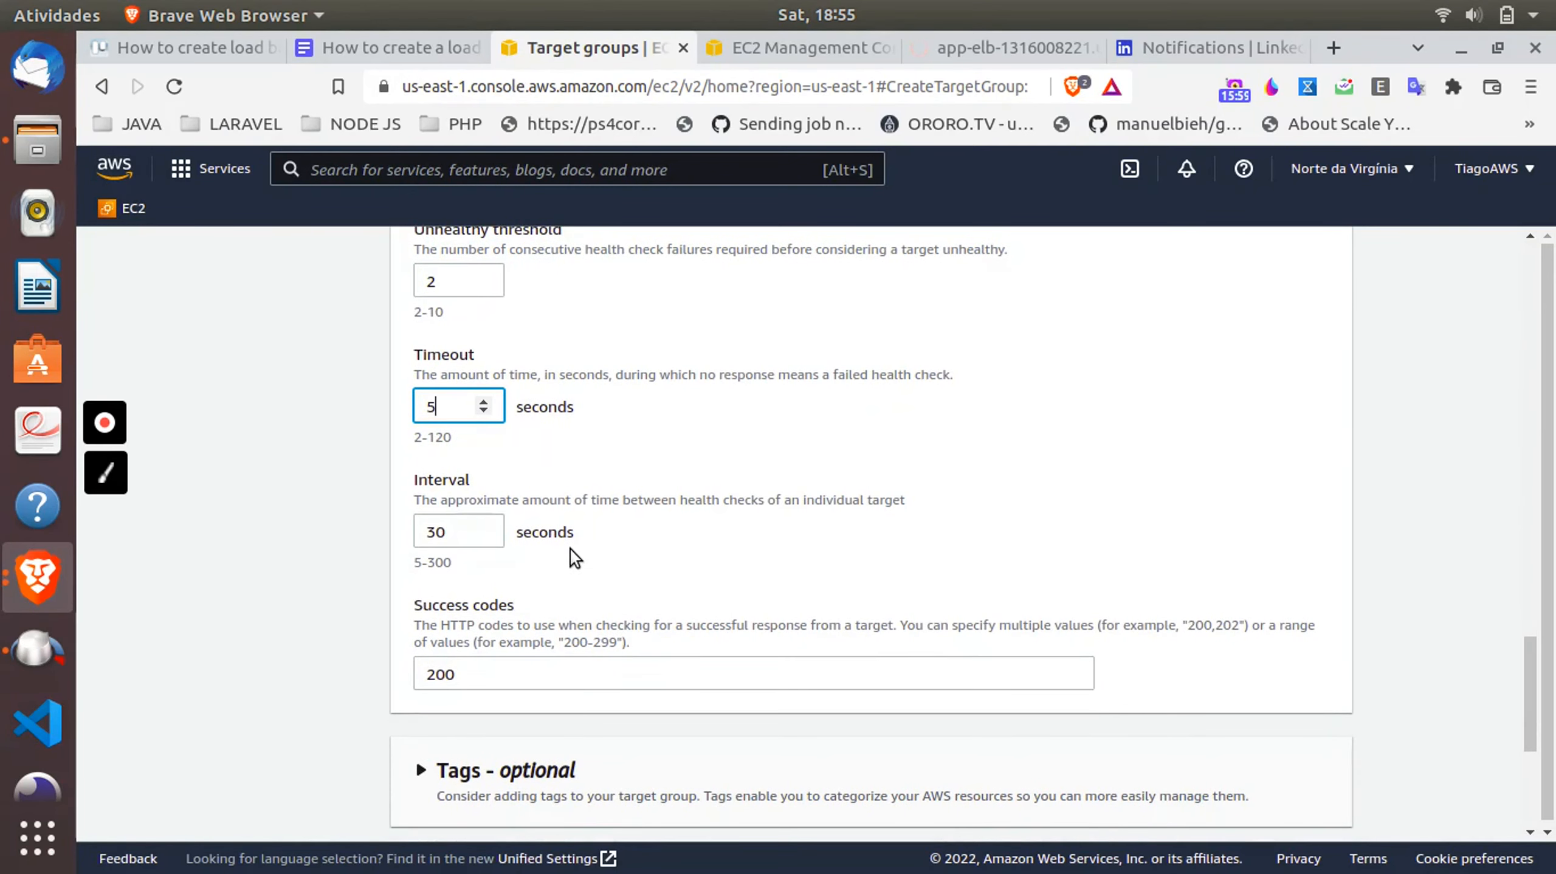
{"action": "double_click", "coordinate": [449, 599]}
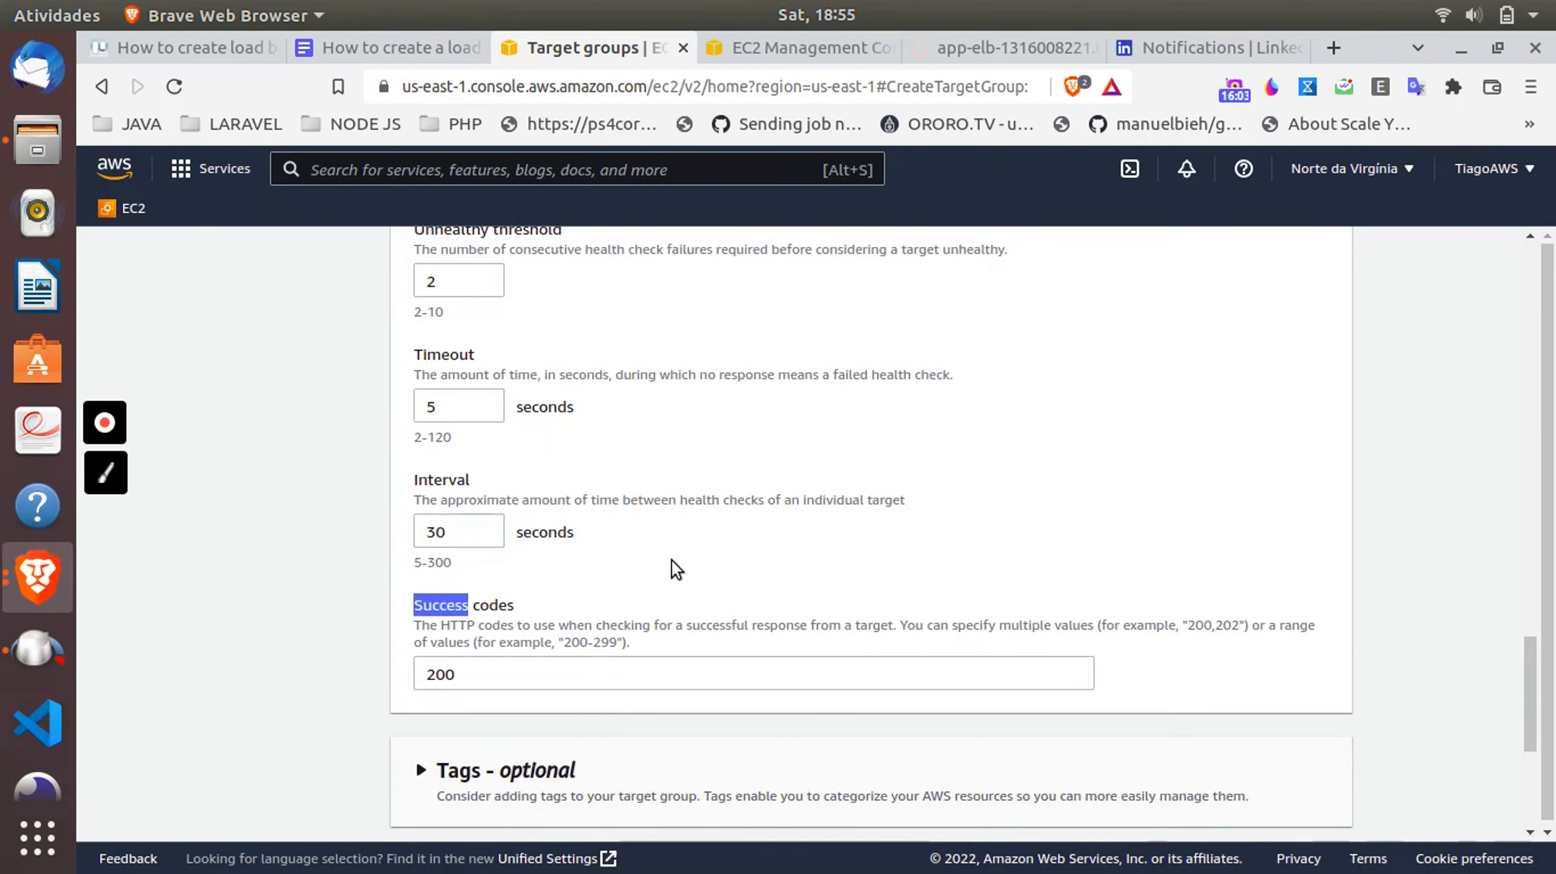
- Go over how the health check path, thresholds, timeout and interval work together
{"action": "scroll", "coordinate": [596, 452], "scroll_direction": "up", "scroll_amount": 10}
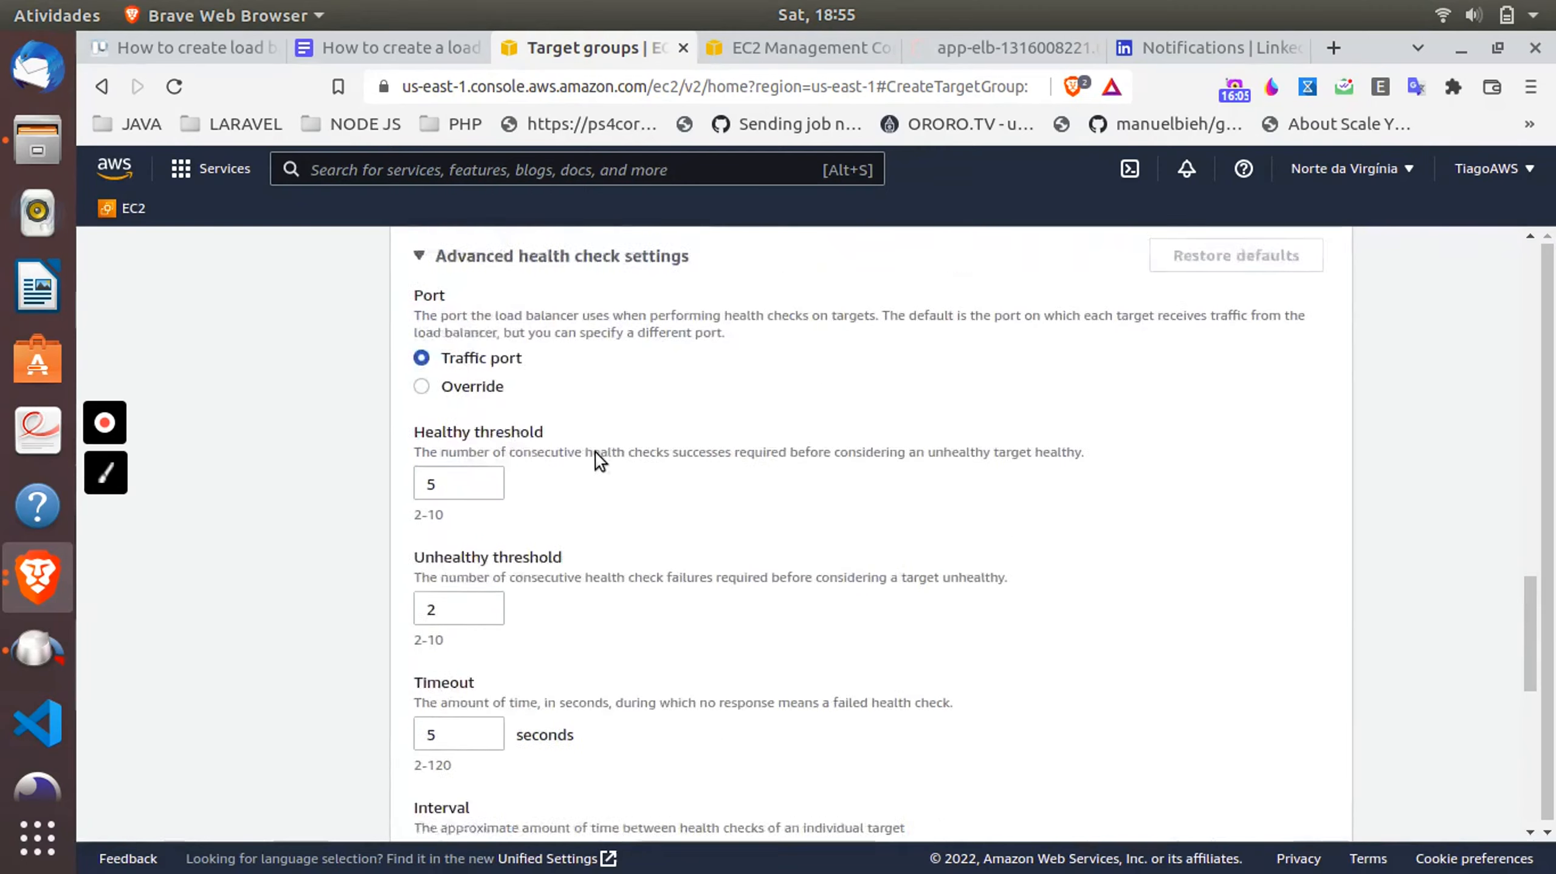
{"action": "left_click", "coordinate": [464, 440]}
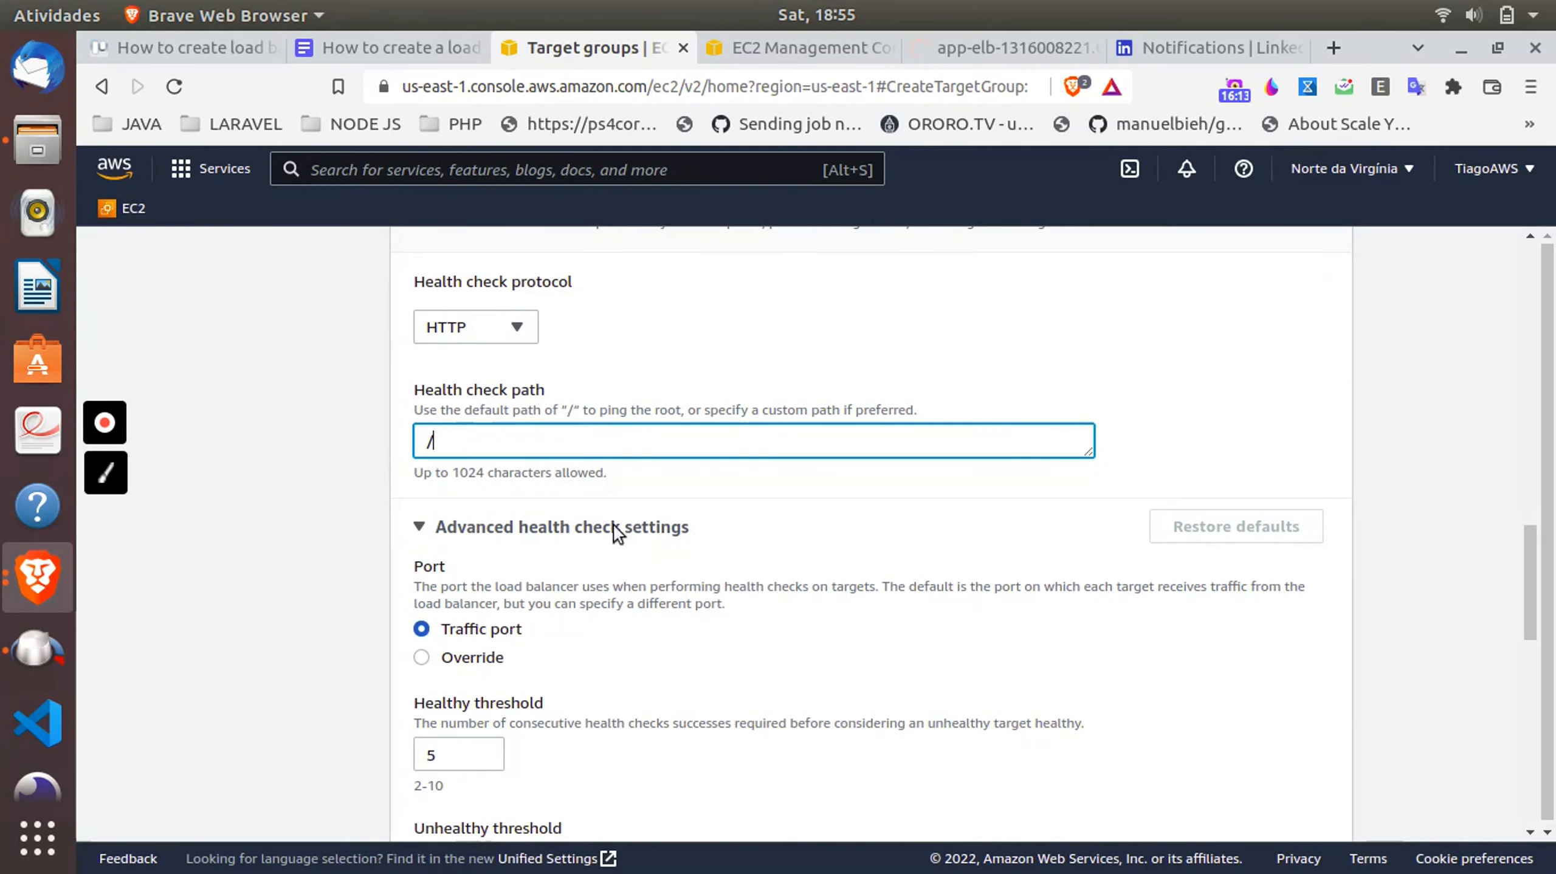
{"action": "left_click", "coordinate": [716, 620]}
{"action": "scroll", "coordinate": [715, 620], "scroll_direction": "down", "scroll_amount": 4}
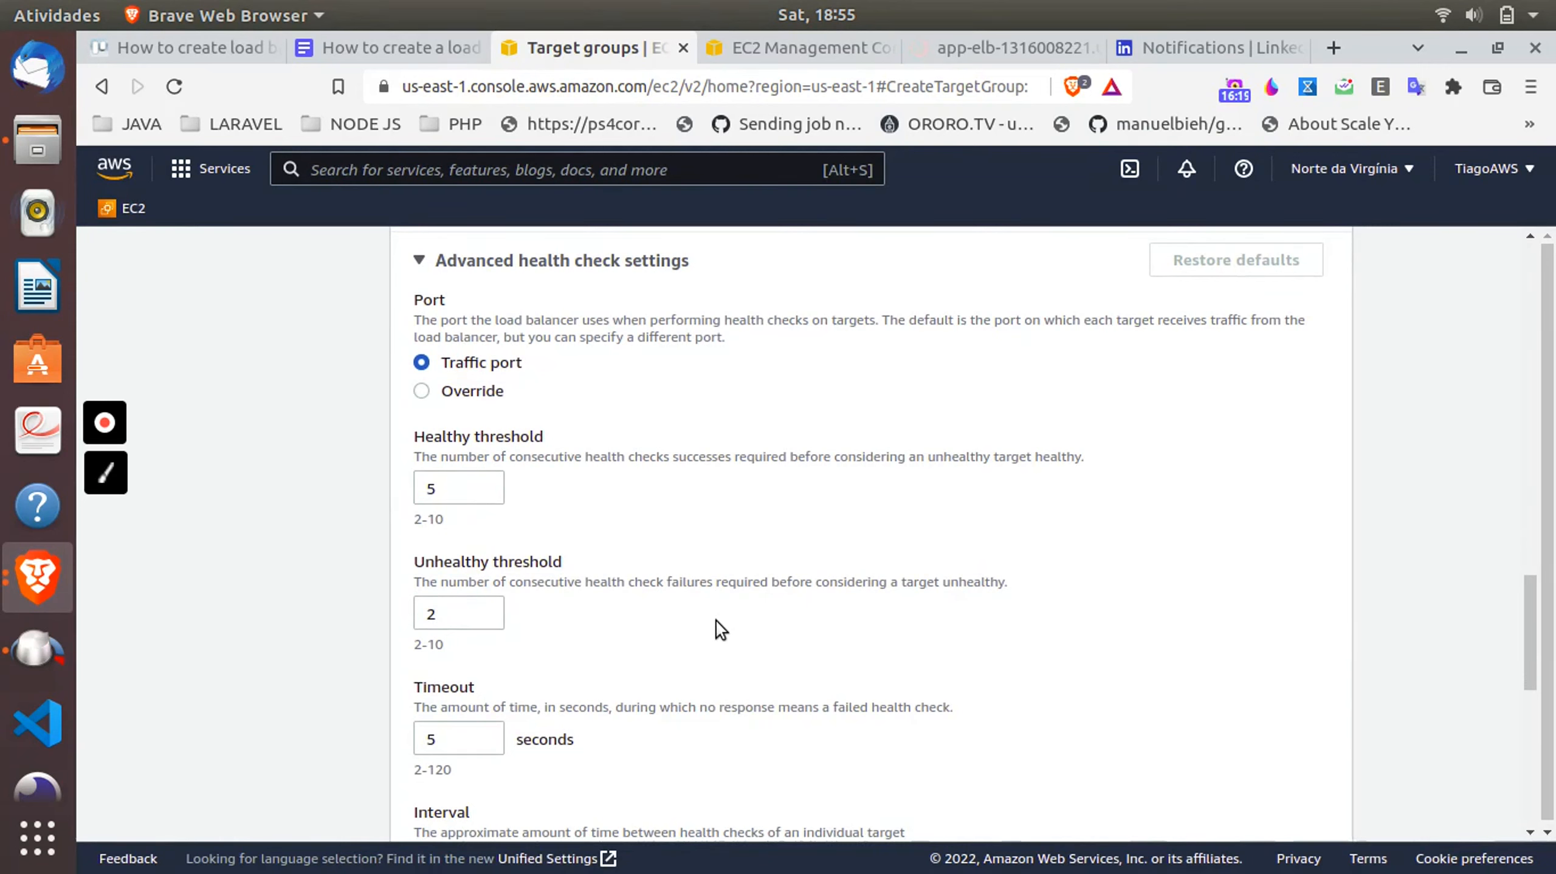
{"action": "left_click", "coordinate": [464, 488]}
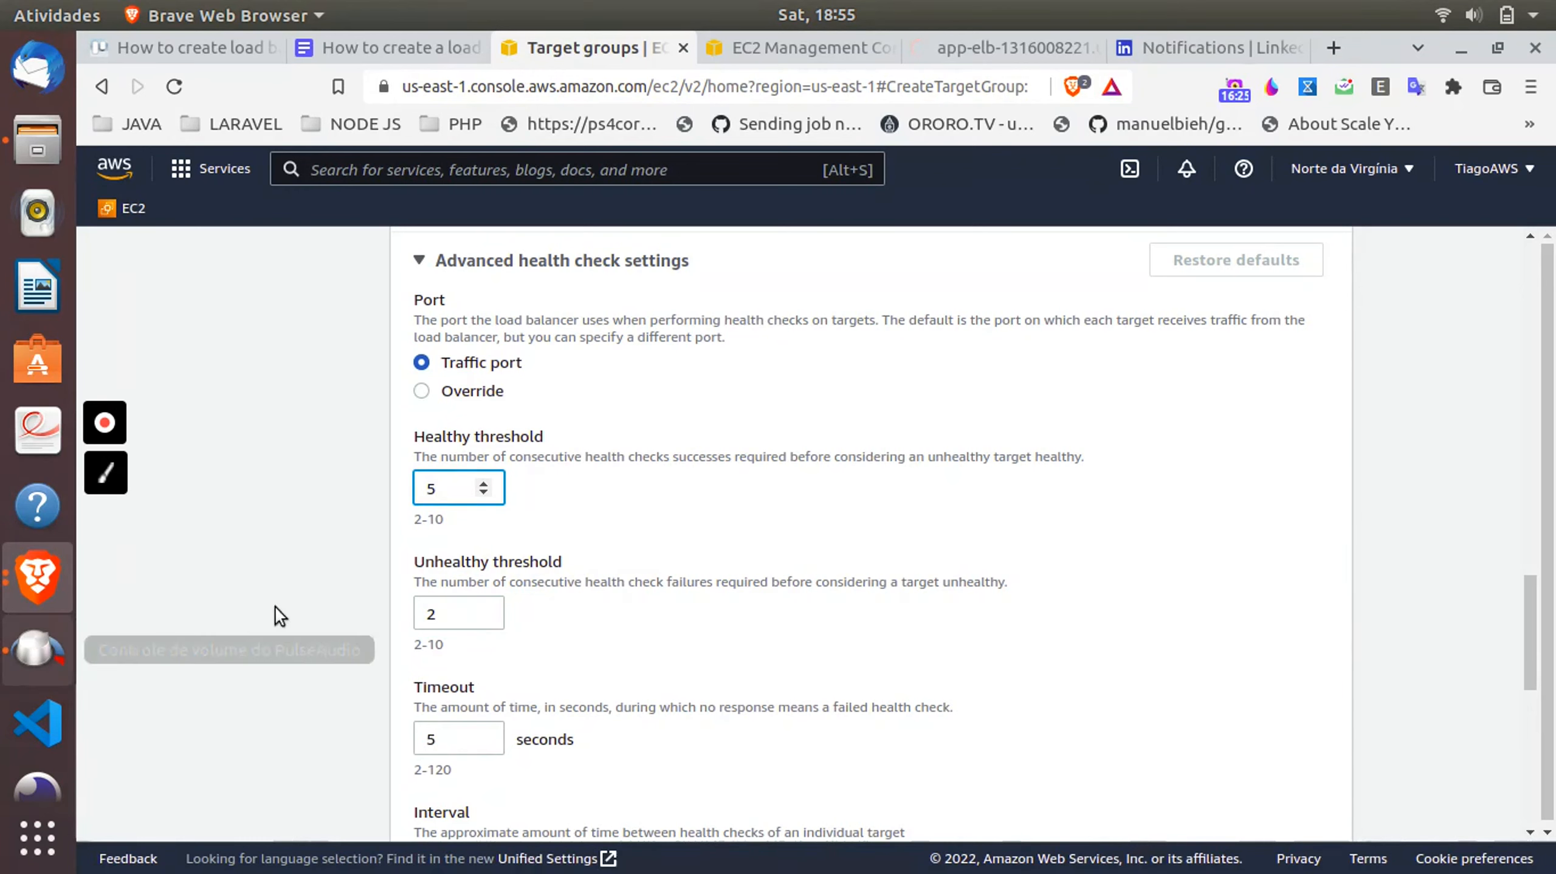
{"action": "left_click", "coordinate": [459, 612]}
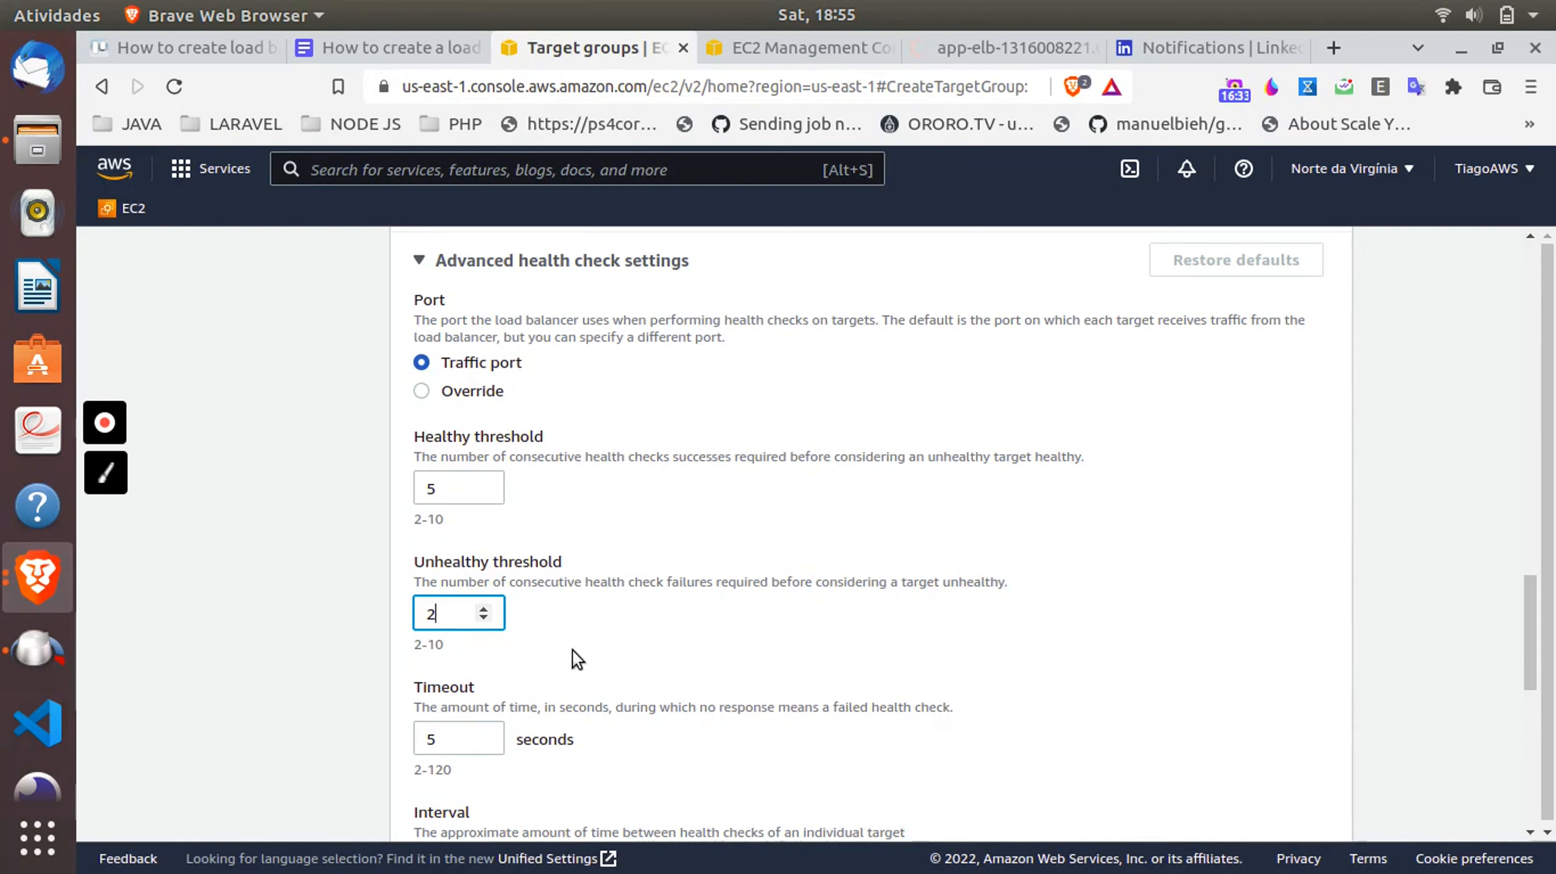
{"action": "left_click", "coordinate": [451, 736]}
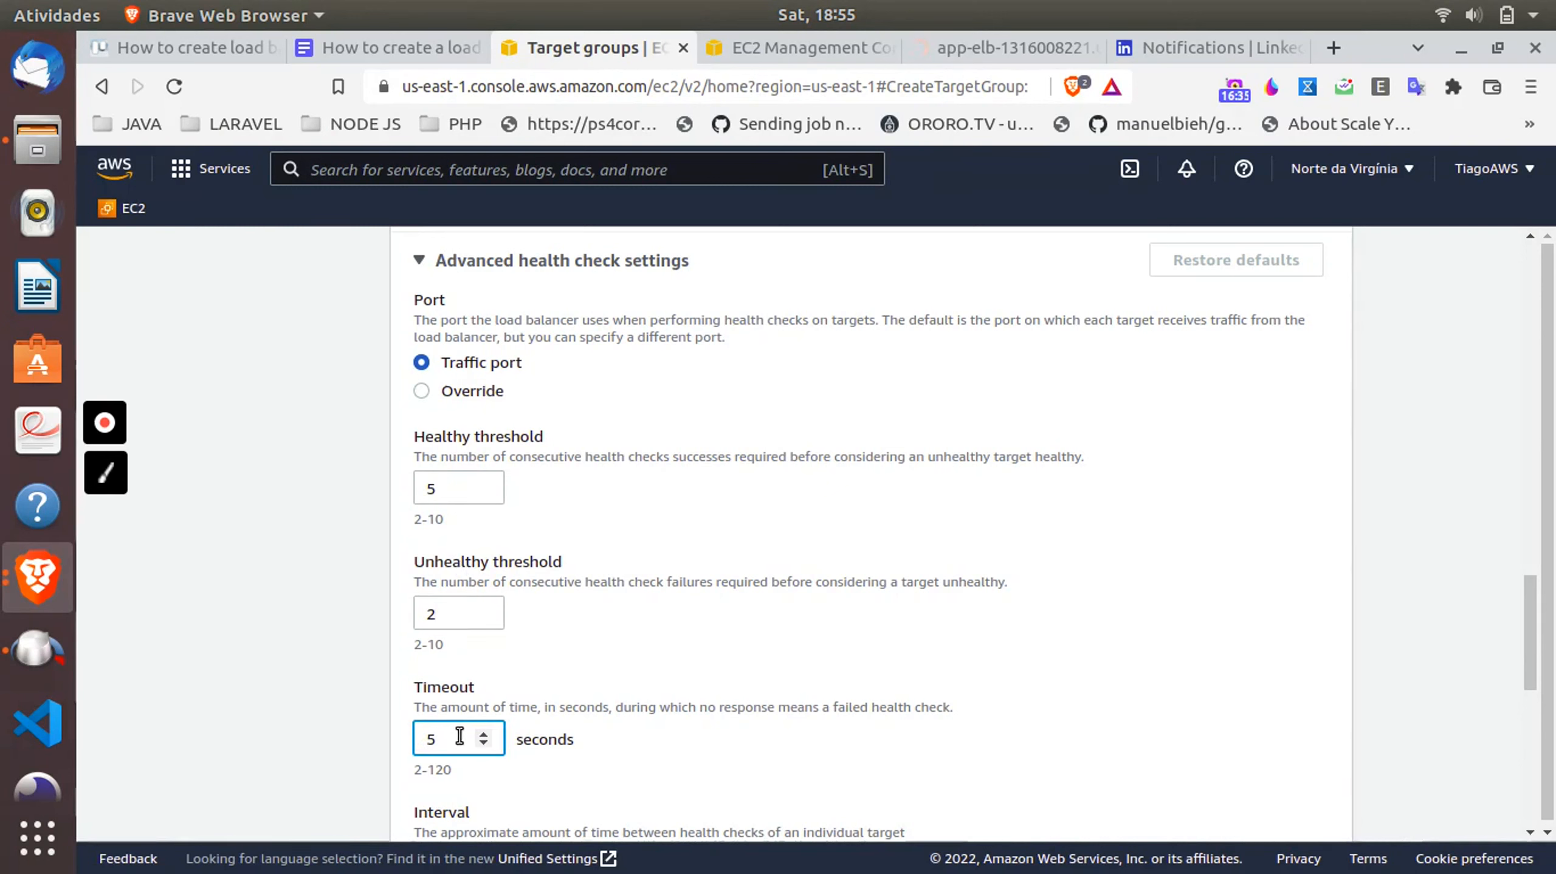
{"action": "scroll", "coordinate": [598, 353], "scroll_direction": "up", "scroll_amount": 5}
{"action": "scroll", "coordinate": [484, 530], "scroll_direction": "down", "scroll_amount": 8}
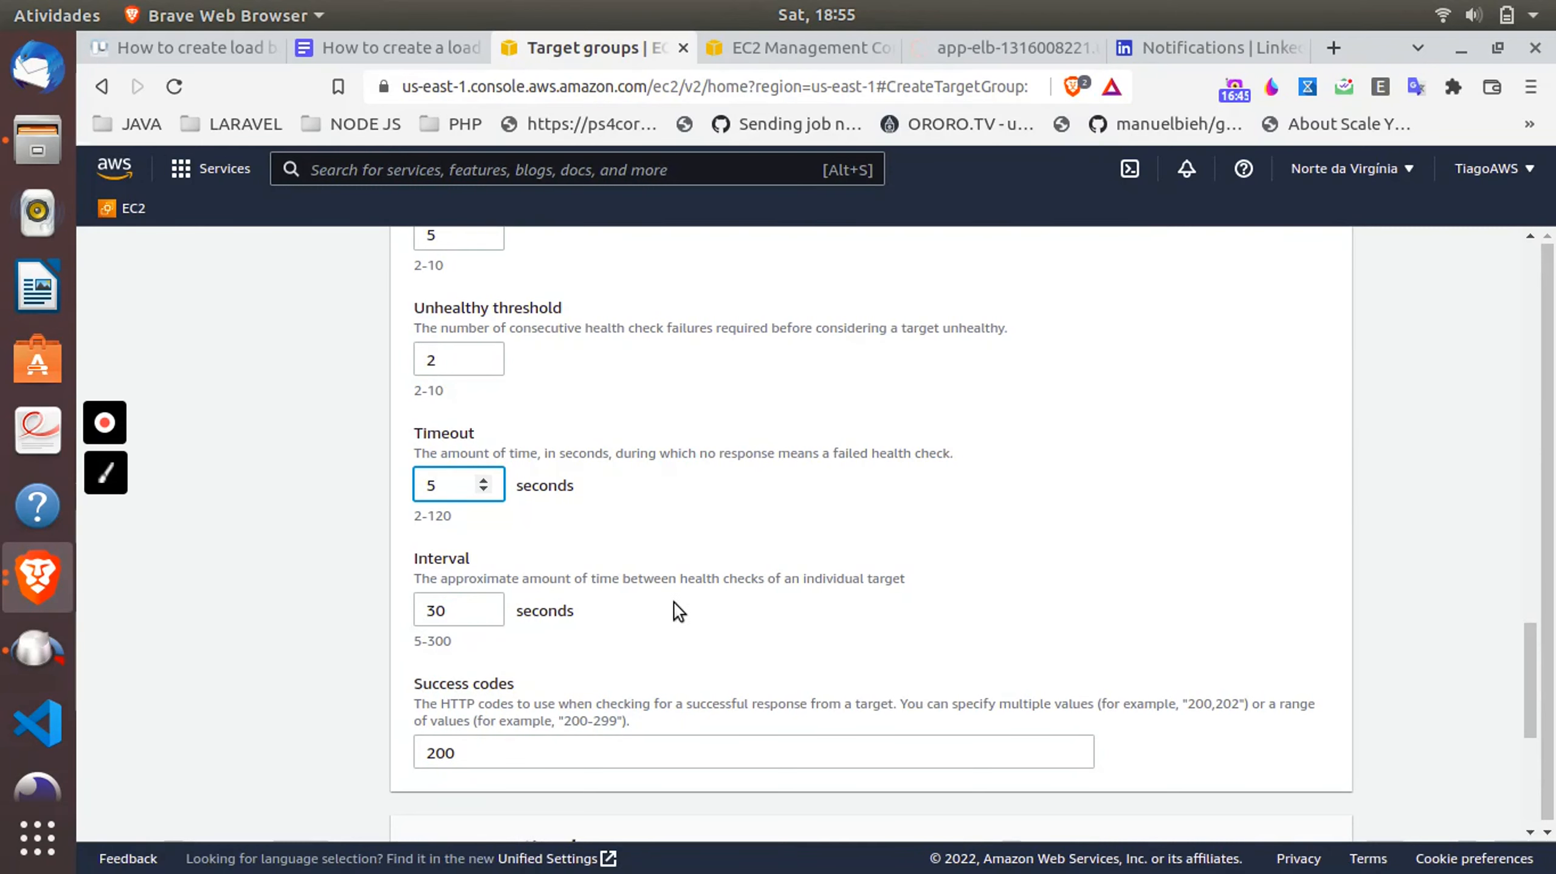
- Look over the whole target group form, from the target type to the optional tags
{"action": "scroll", "coordinate": [673, 603], "scroll_direction": "up", "scroll_amount": 5}
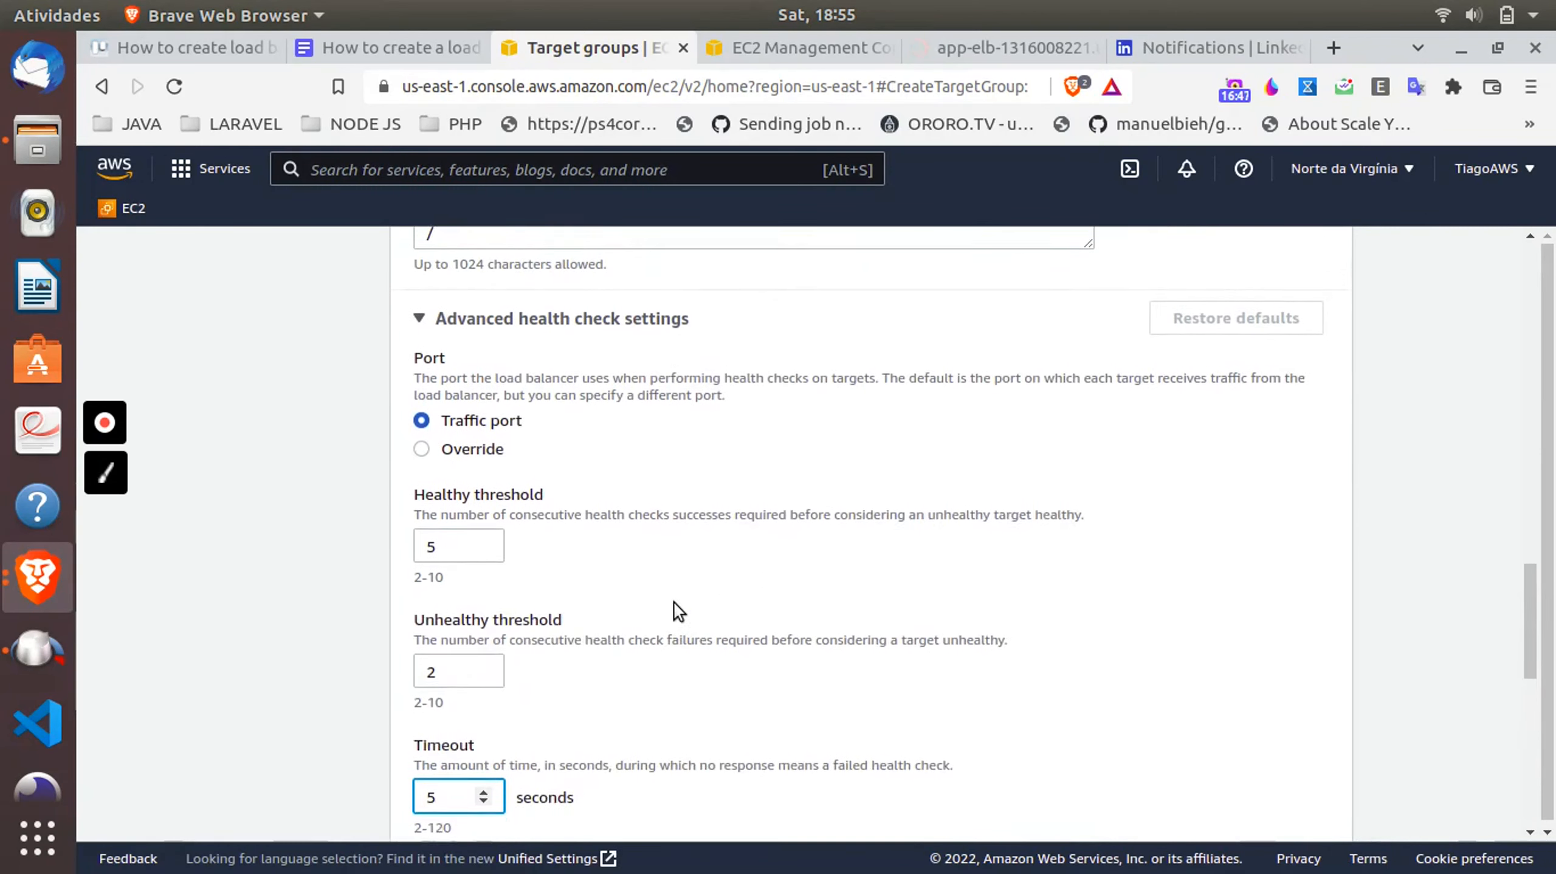
{"action": "scroll", "coordinate": [808, 535], "scroll_direction": "up", "scroll_amount": 4}
{"action": "scroll", "coordinate": [811, 542], "scroll_direction": "up", "scroll_amount": 4}
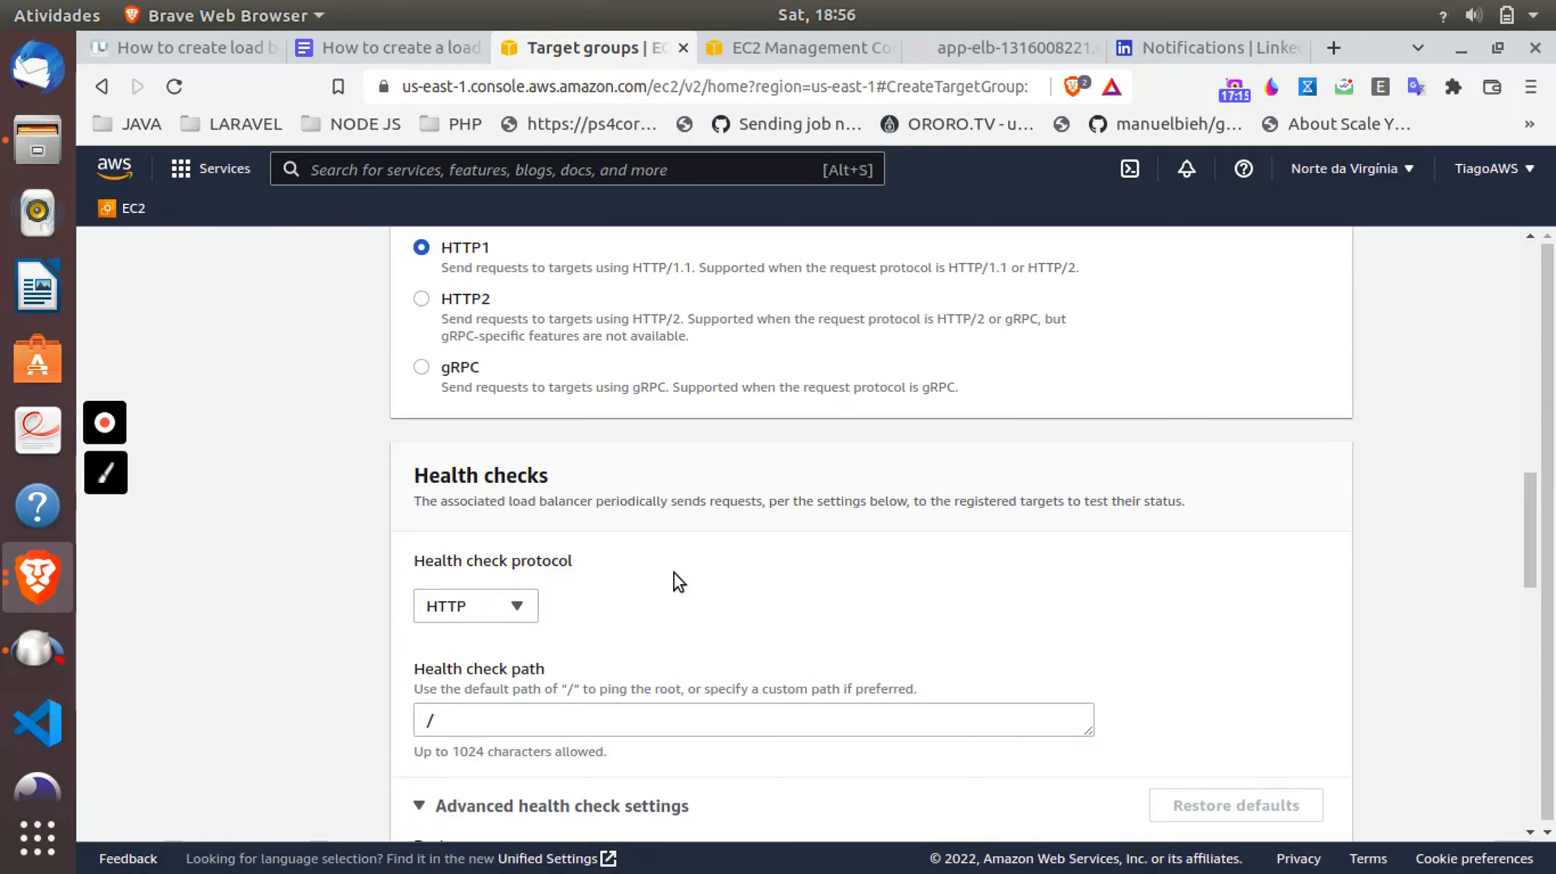
{"action": "scroll", "coordinate": [673, 573], "scroll_direction": "down", "scroll_amount": 12}
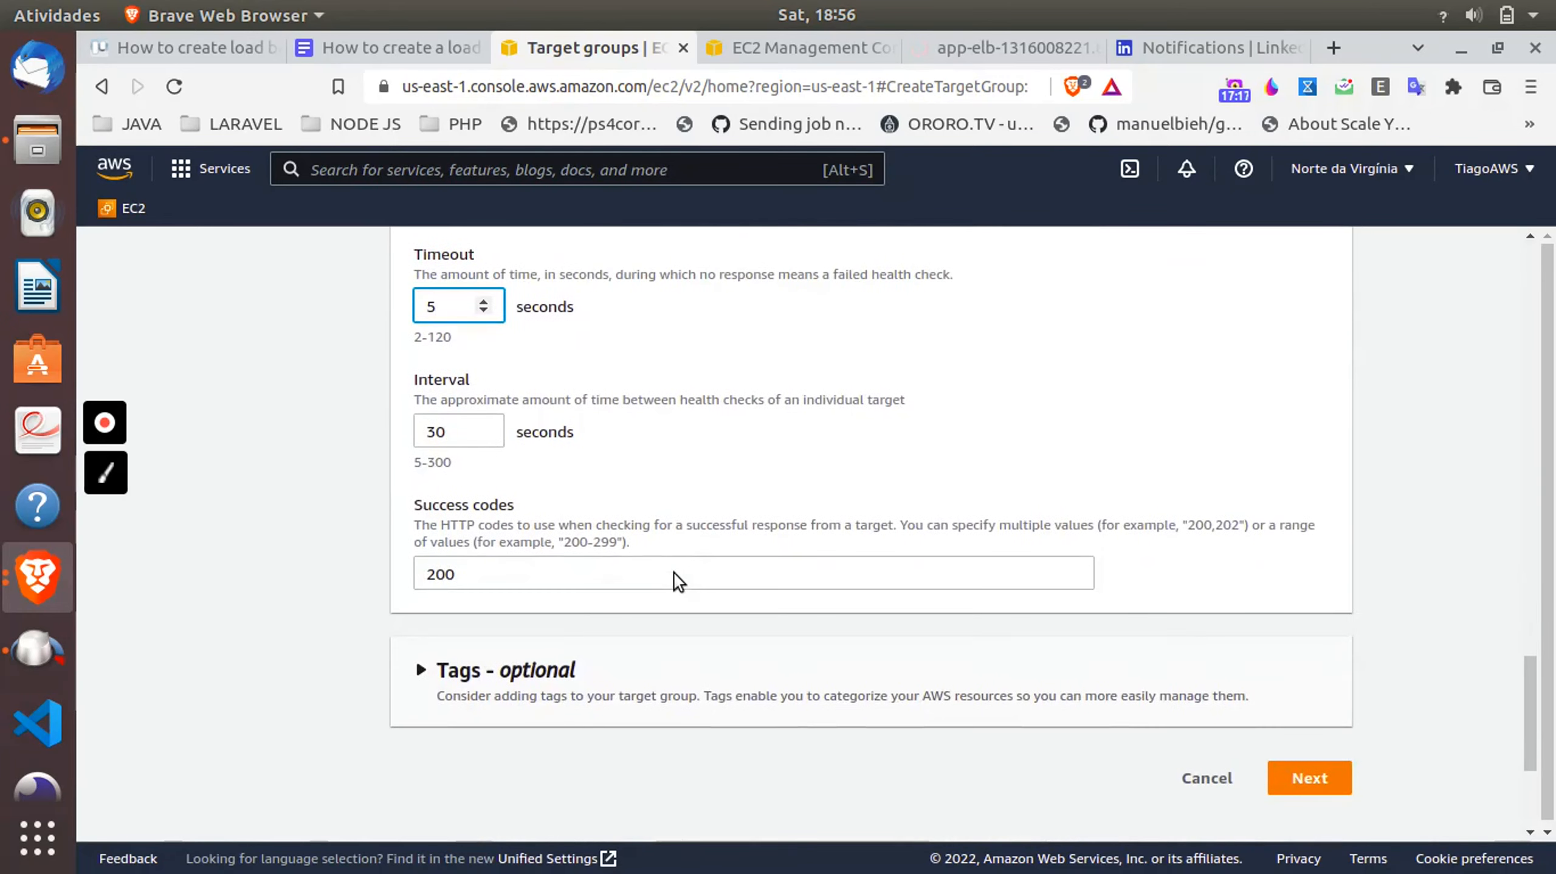
{"action": "scroll", "coordinate": [590, 405], "scroll_direction": "up", "scroll_amount": 10}
{"action": "scroll", "coordinate": [590, 405], "scroll_direction": "up", "scroll_amount": 4}
{"action": "scroll", "coordinate": [589, 405], "scroll_direction": "up", "scroll_amount": 2}
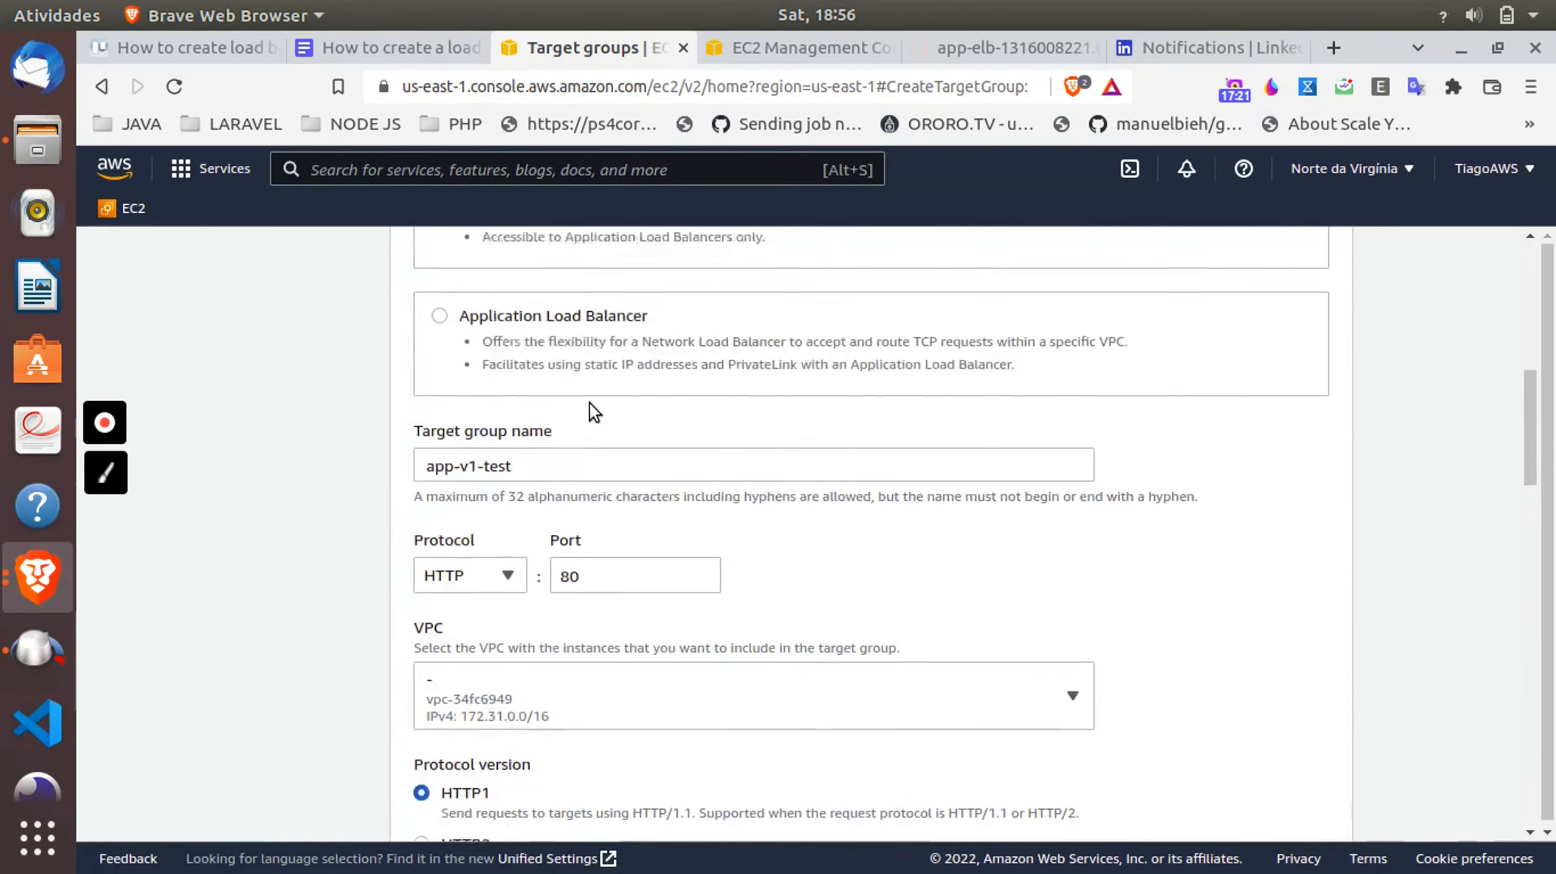
{"action": "scroll", "coordinate": [590, 403], "scroll_direction": "up", "scroll_amount": 6}
{"action": "scroll", "coordinate": [590, 404], "scroll_direction": "down", "scroll_amount": 20}
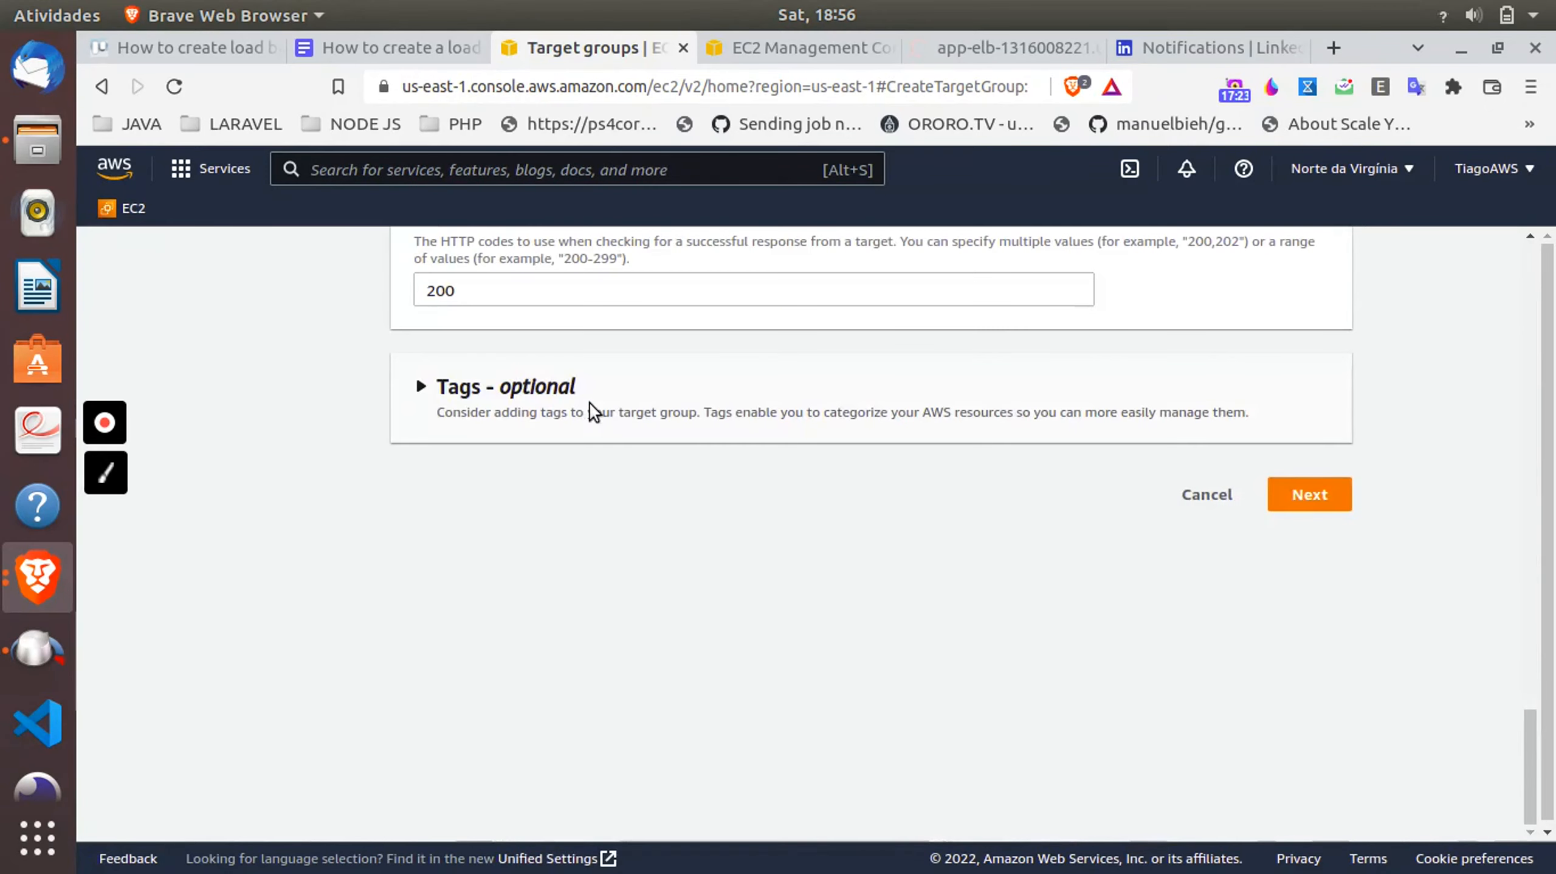
- Proceed to registering targets and include the app-v1 instance as pending on port 80
{"action": "left_click", "coordinate": [1327, 507]}
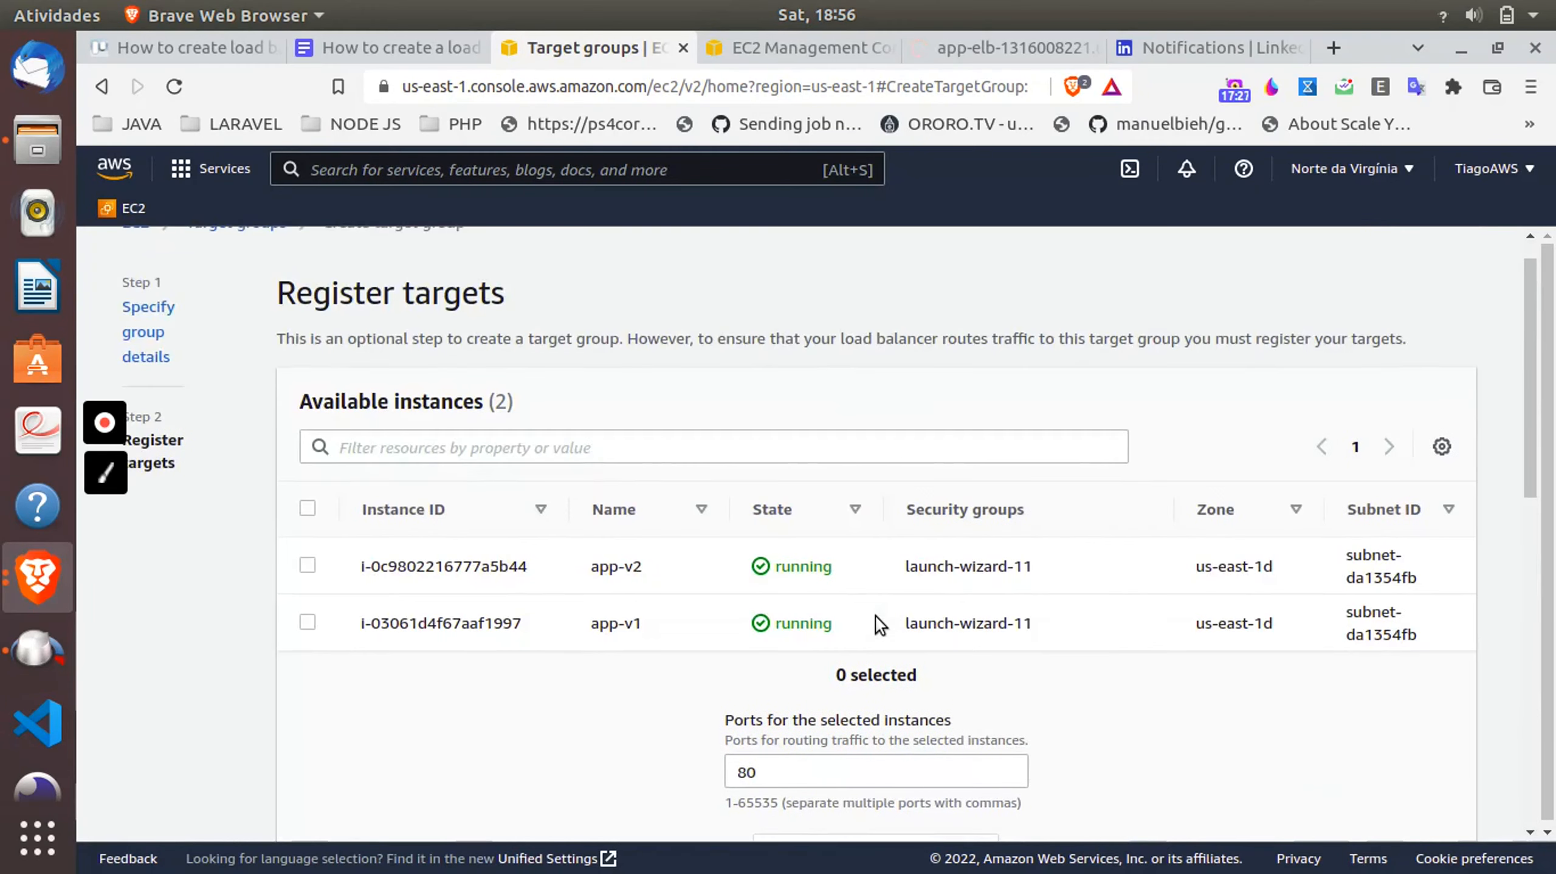
{"action": "scroll", "coordinate": [503, 678], "scroll_direction": "down", "scroll_amount": 4}
{"action": "scroll", "coordinate": [504, 678], "scroll_direction": "up", "scroll_amount": 2}
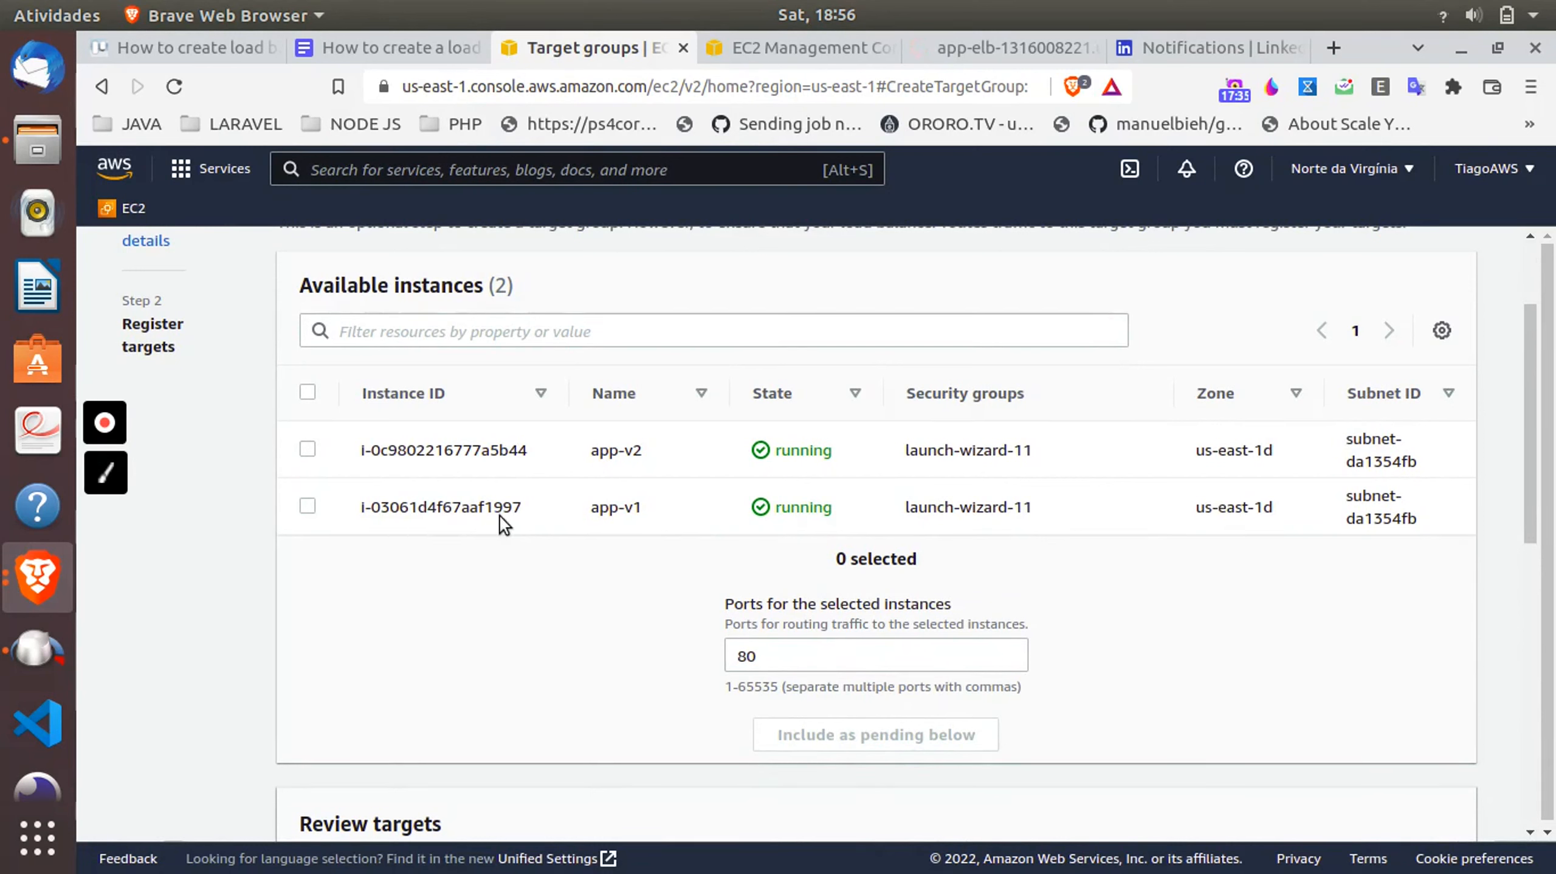
{"action": "left_click", "coordinate": [308, 506]}
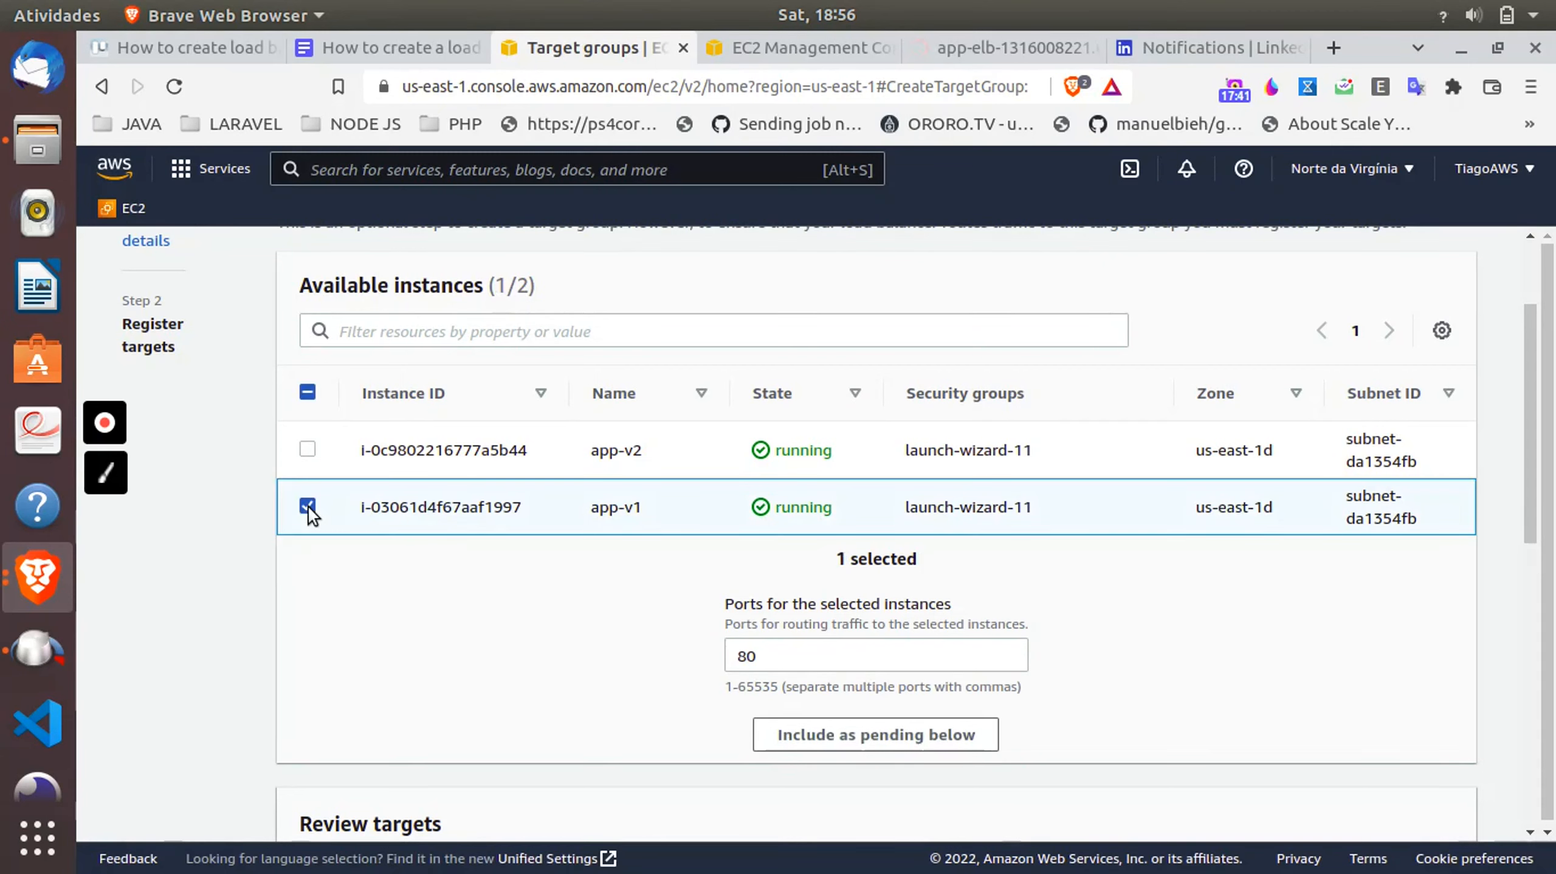
{"action": "left_click", "coordinate": [776, 651]}
{"action": "left_click", "coordinate": [843, 736]}
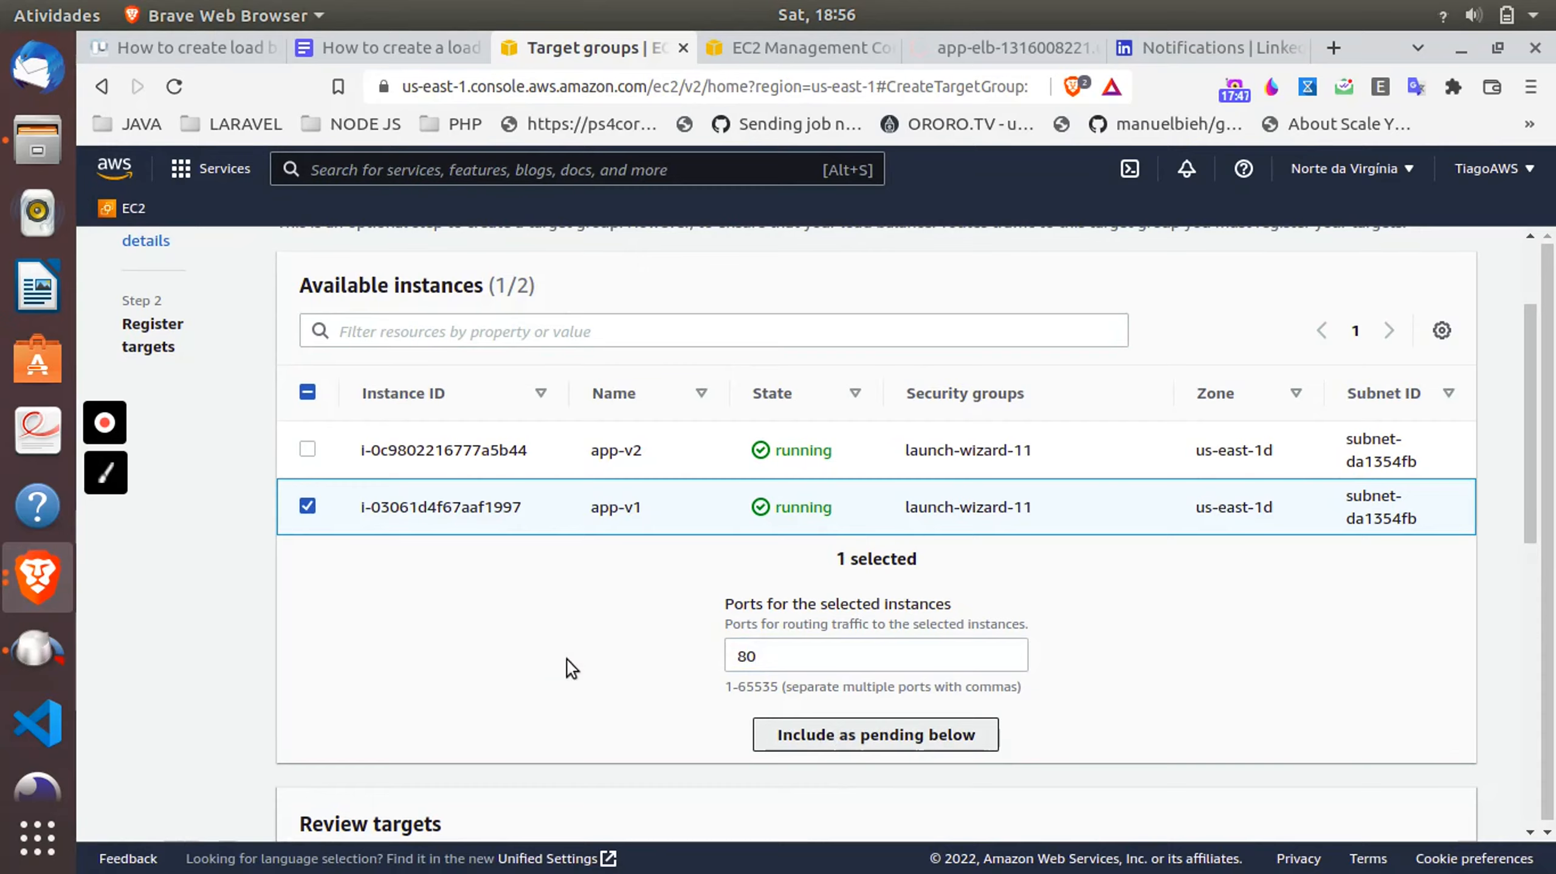
- Review the pending app-v1 target and create the app-v1-test target group
{"action": "scroll", "coordinate": [1228, 510], "scroll_direction": "down", "scroll_amount": 10}
{"action": "scroll", "coordinate": [846, 479], "scroll_direction": "up", "scroll_amount": 2}
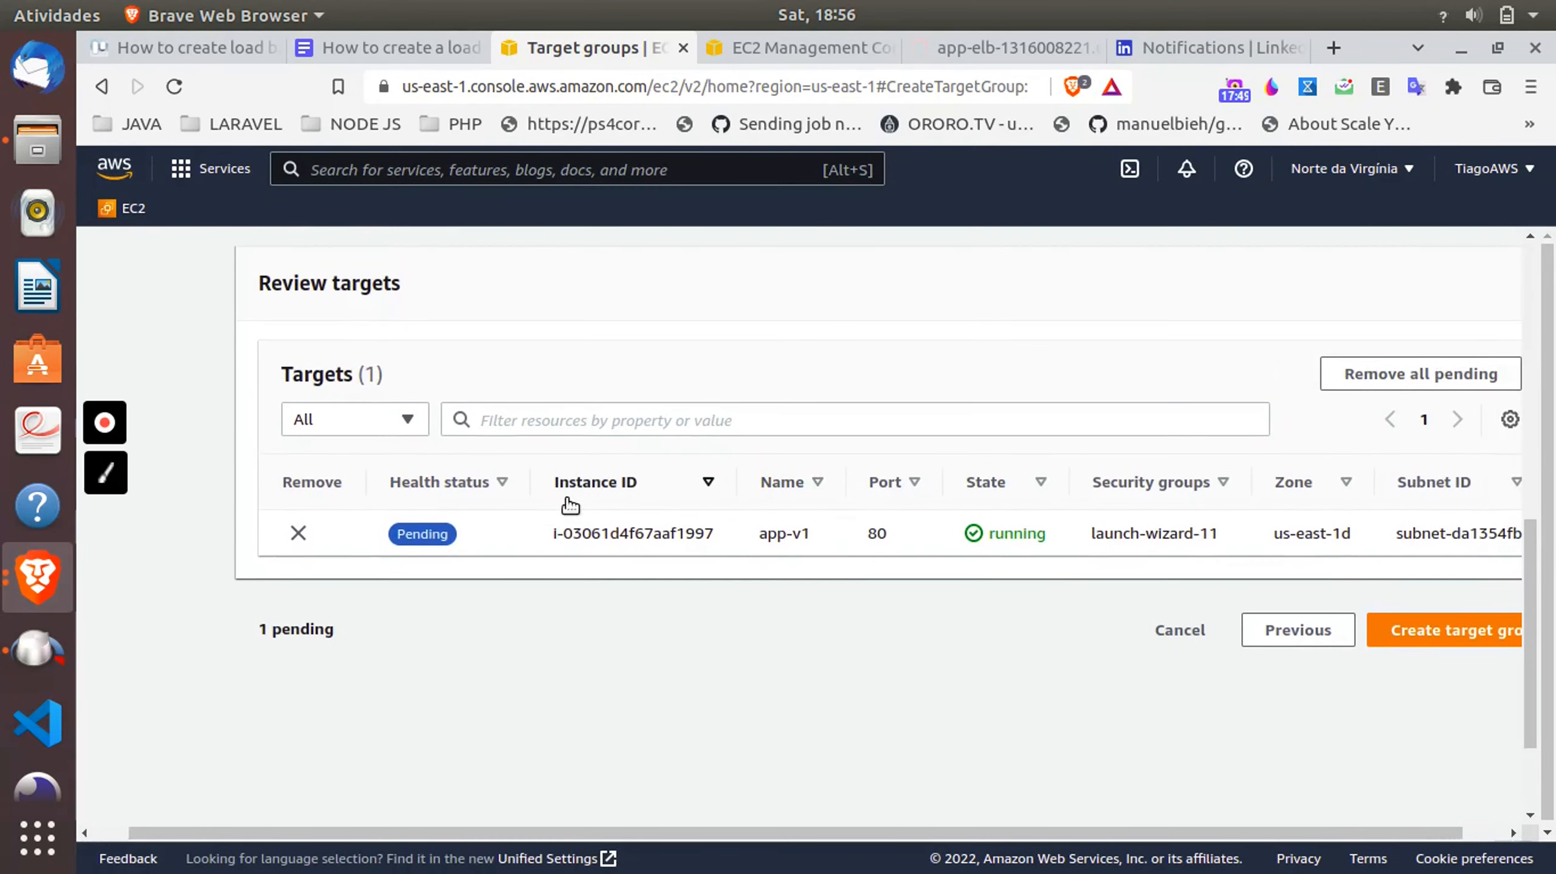
{"action": "left_click", "coordinate": [1439, 643]}
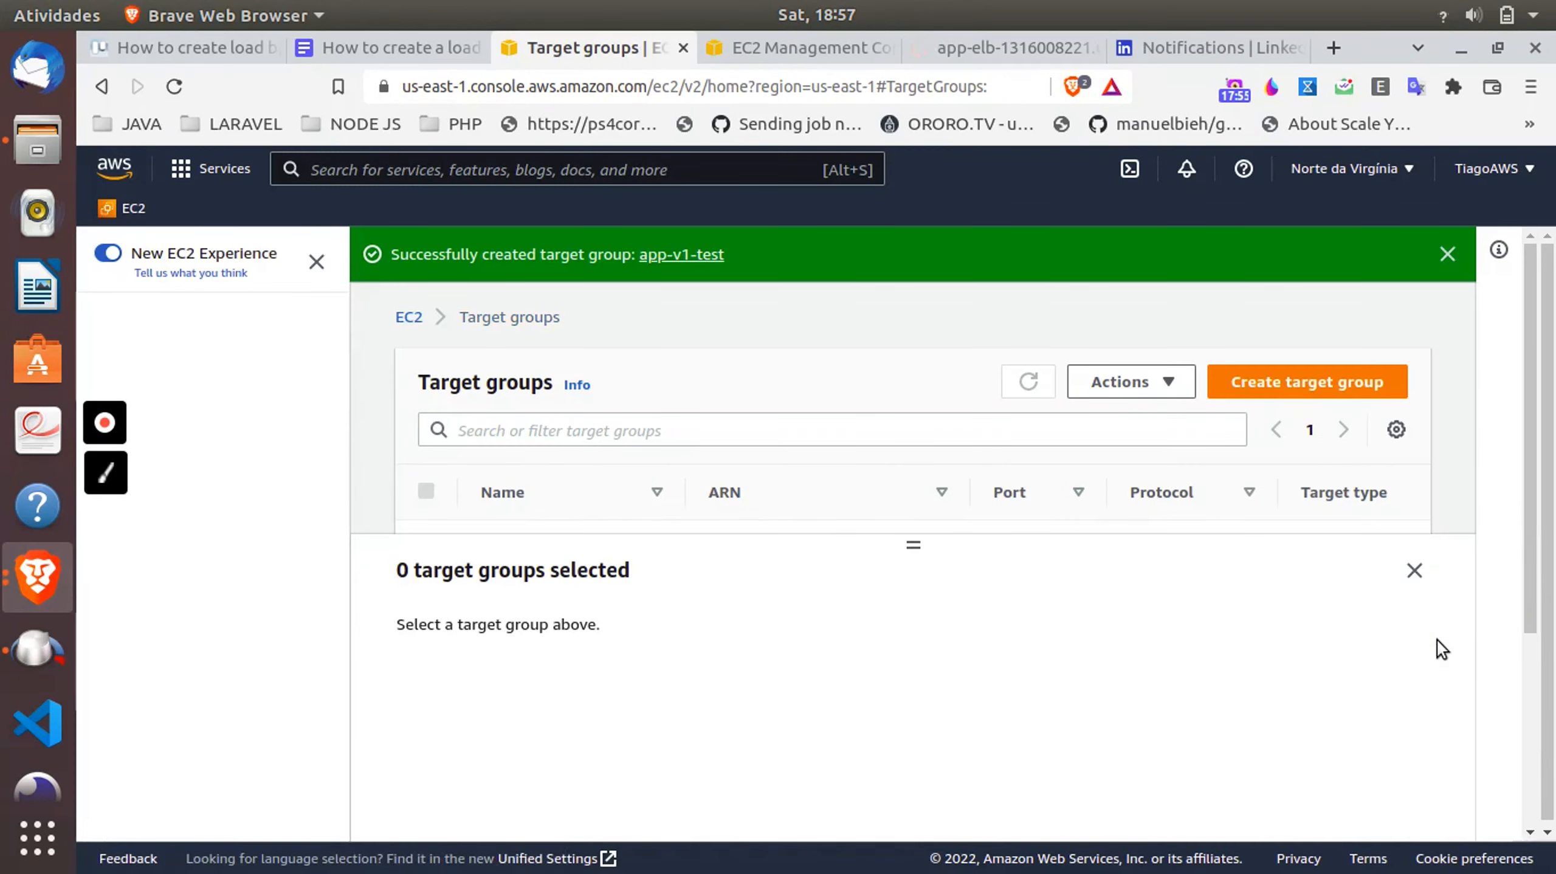
- Open the app-v1-test target group and examine its details, target health counts and the registered instance's health status
{"action": "left_click", "coordinate": [1412, 571]}
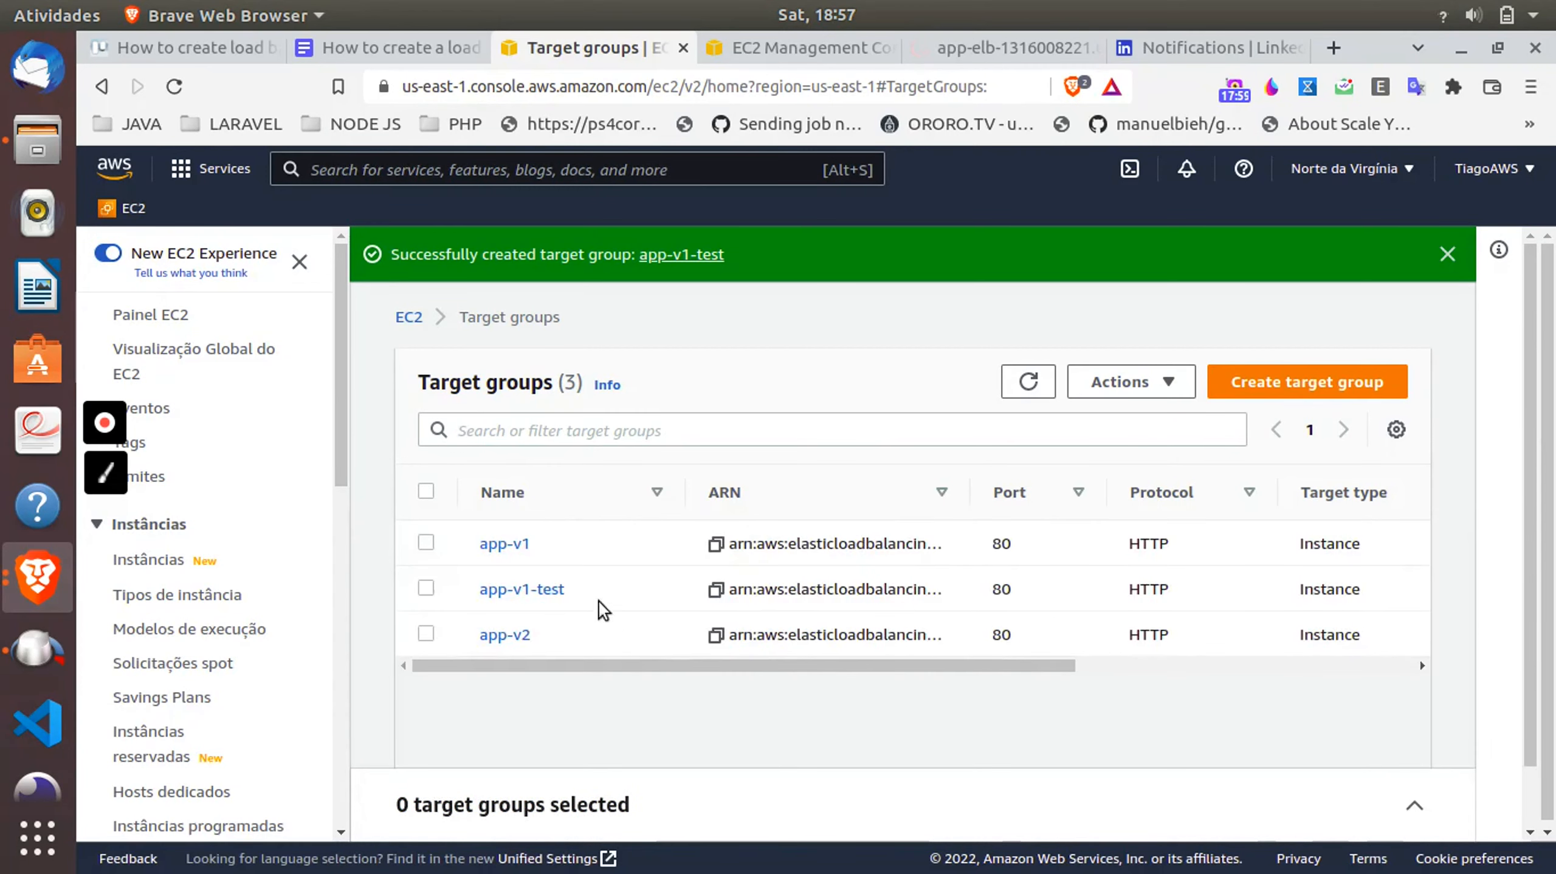
{"action": "scroll", "coordinate": [581, 589], "scroll_direction": "right", "scroll_amount": 3}
{"action": "scroll", "coordinate": [582, 589], "scroll_direction": "left", "scroll_amount": 3}
{"action": "left_click", "coordinate": [508, 590]}
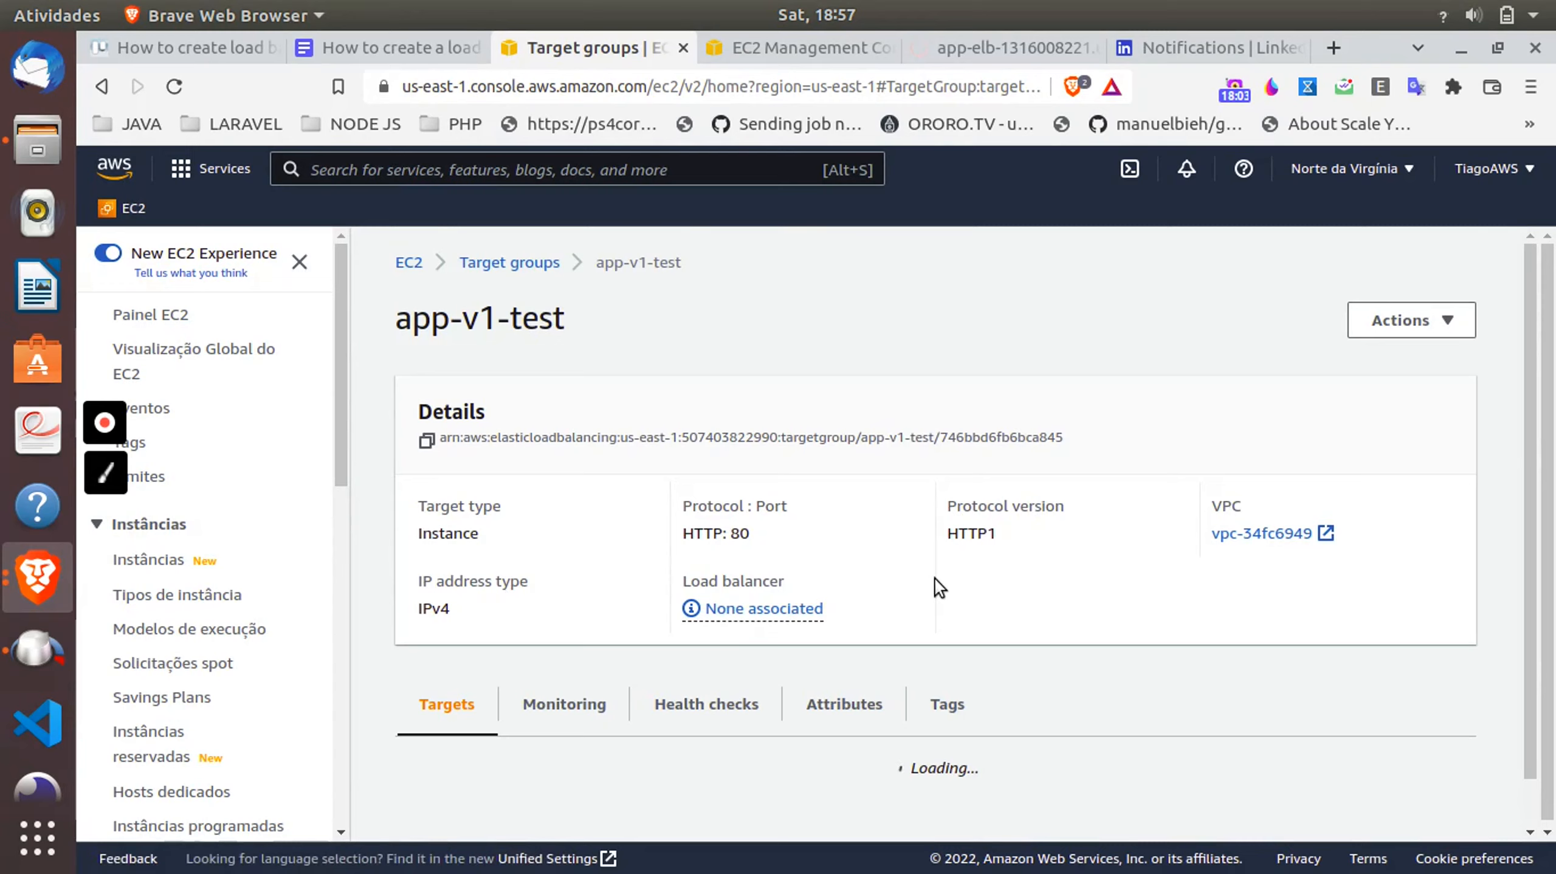
{"action": "scroll", "coordinate": [935, 579], "scroll_direction": "down", "scroll_amount": 5}
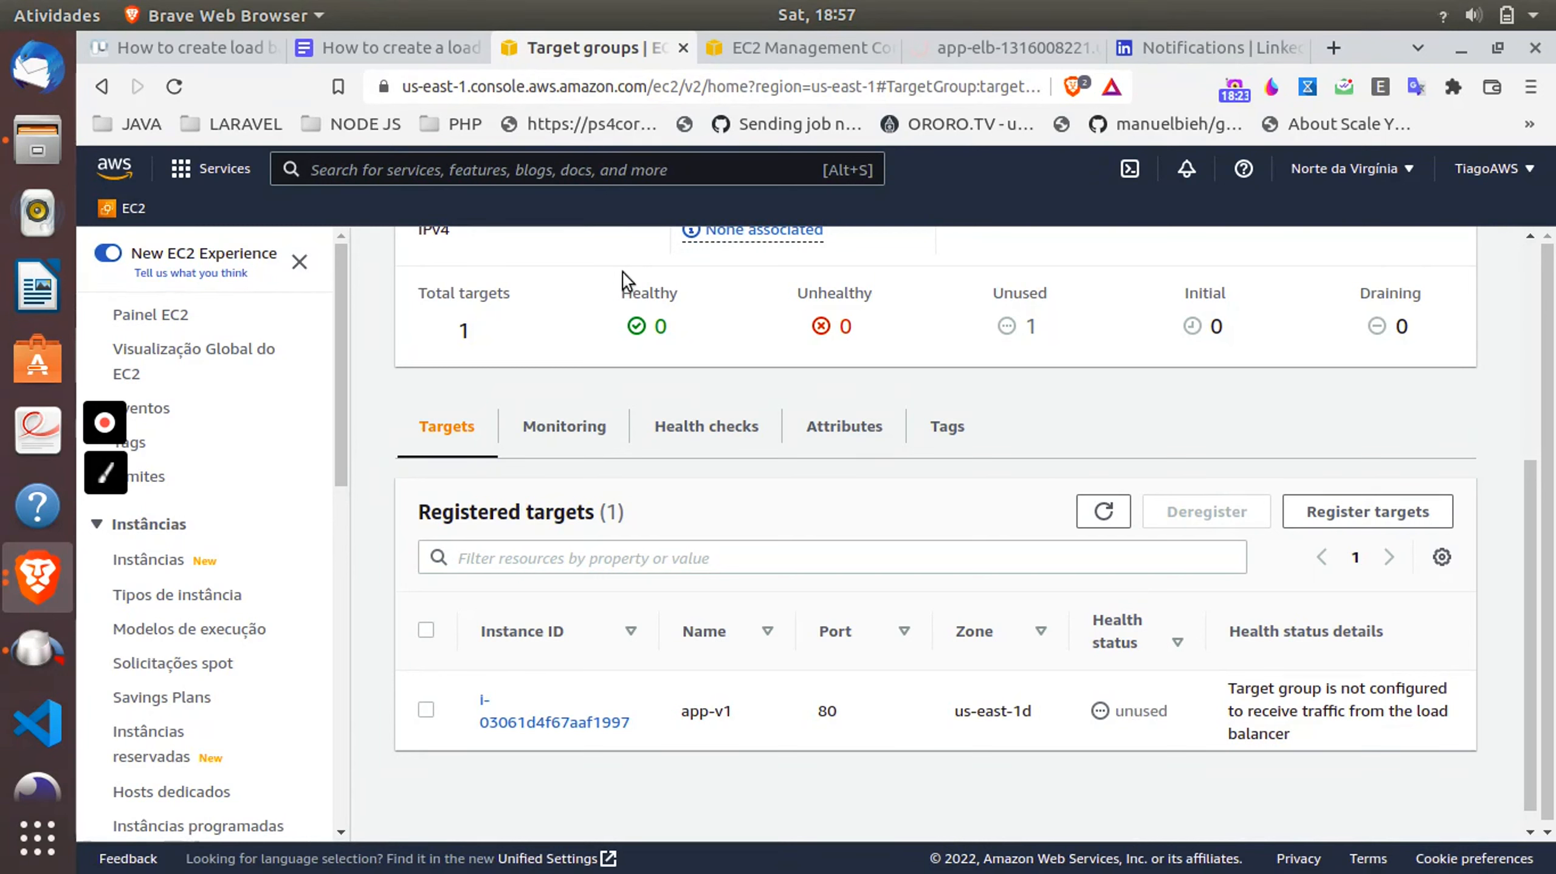
{"action": "double_click", "coordinate": [663, 293]}
{"action": "double_click", "coordinate": [1142, 713]}
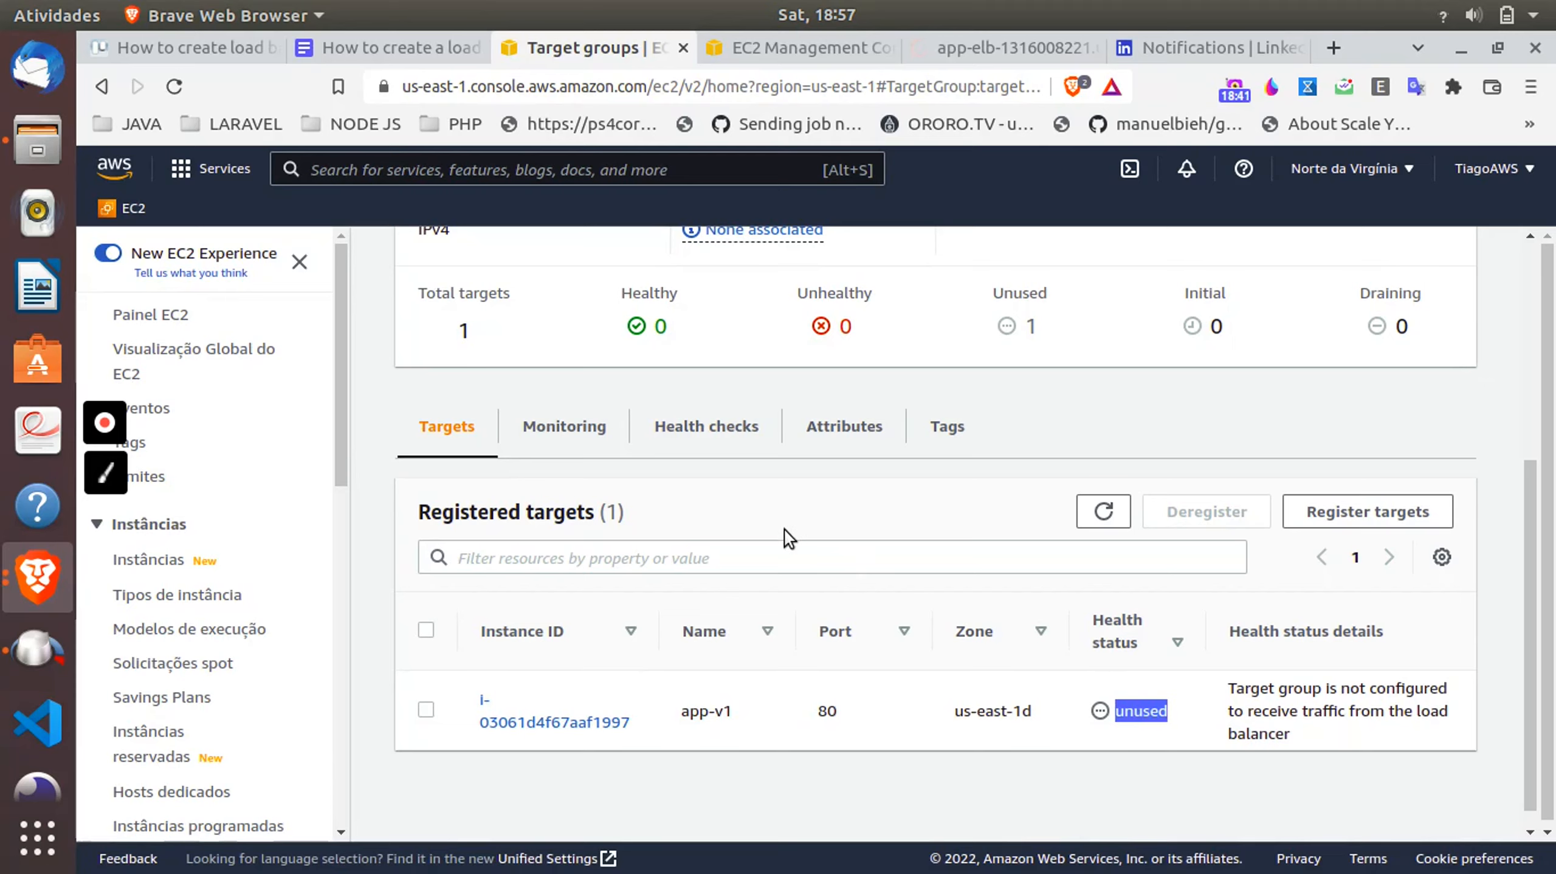
{"action": "scroll", "coordinate": [784, 530], "scroll_direction": "up", "scroll_amount": 5}
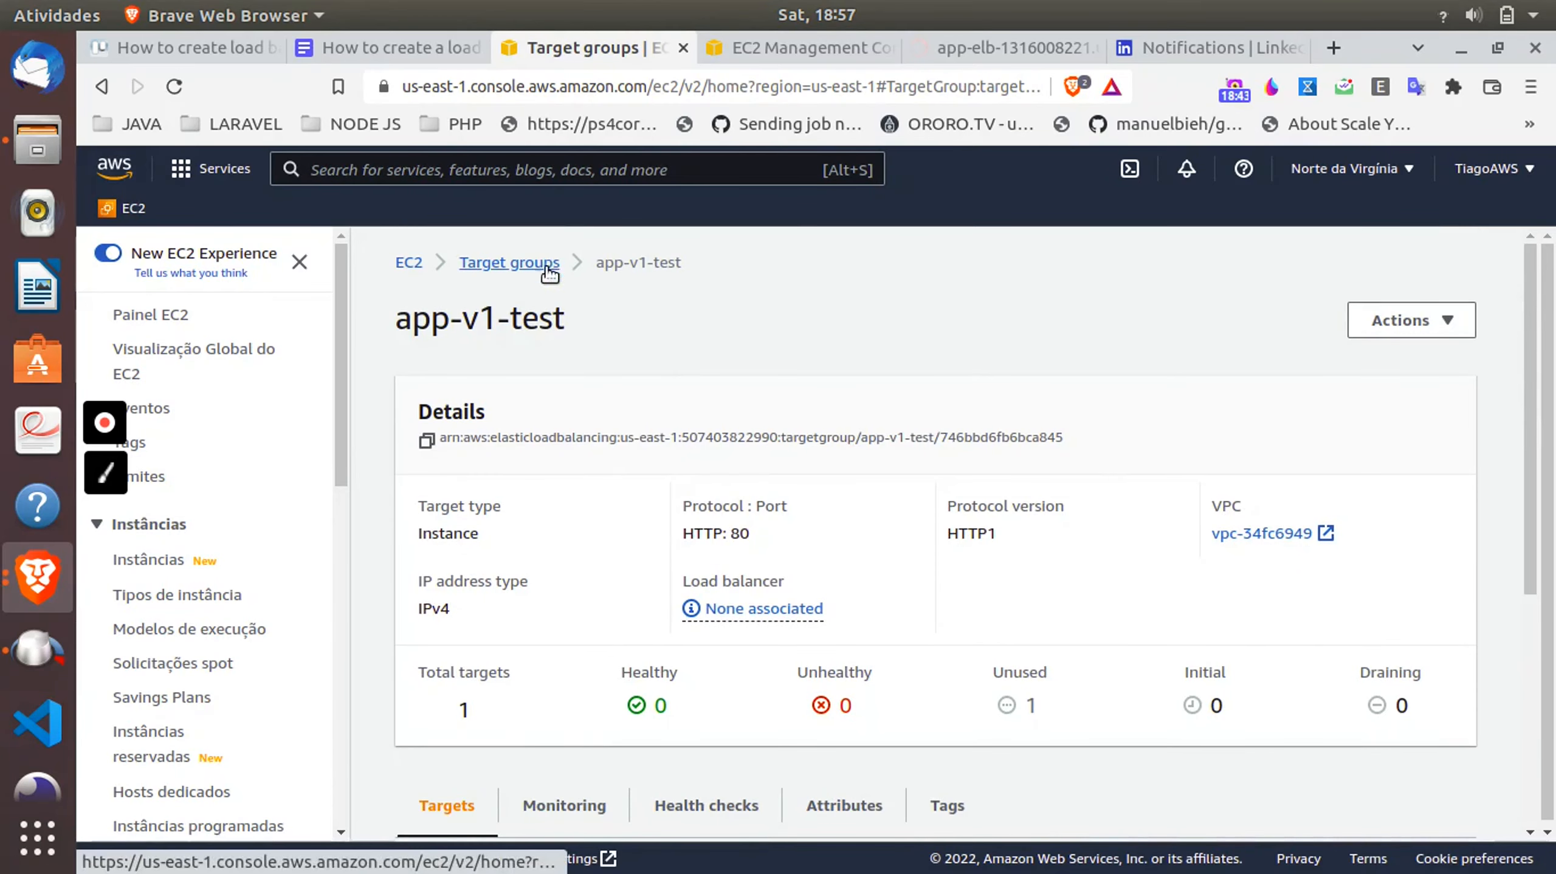
{"action": "scroll", "coordinate": [691, 591], "scroll_direction": "down", "scroll_amount": 5}
{"action": "scroll", "coordinate": [690, 591], "scroll_direction": "up", "scroll_amount": 5}
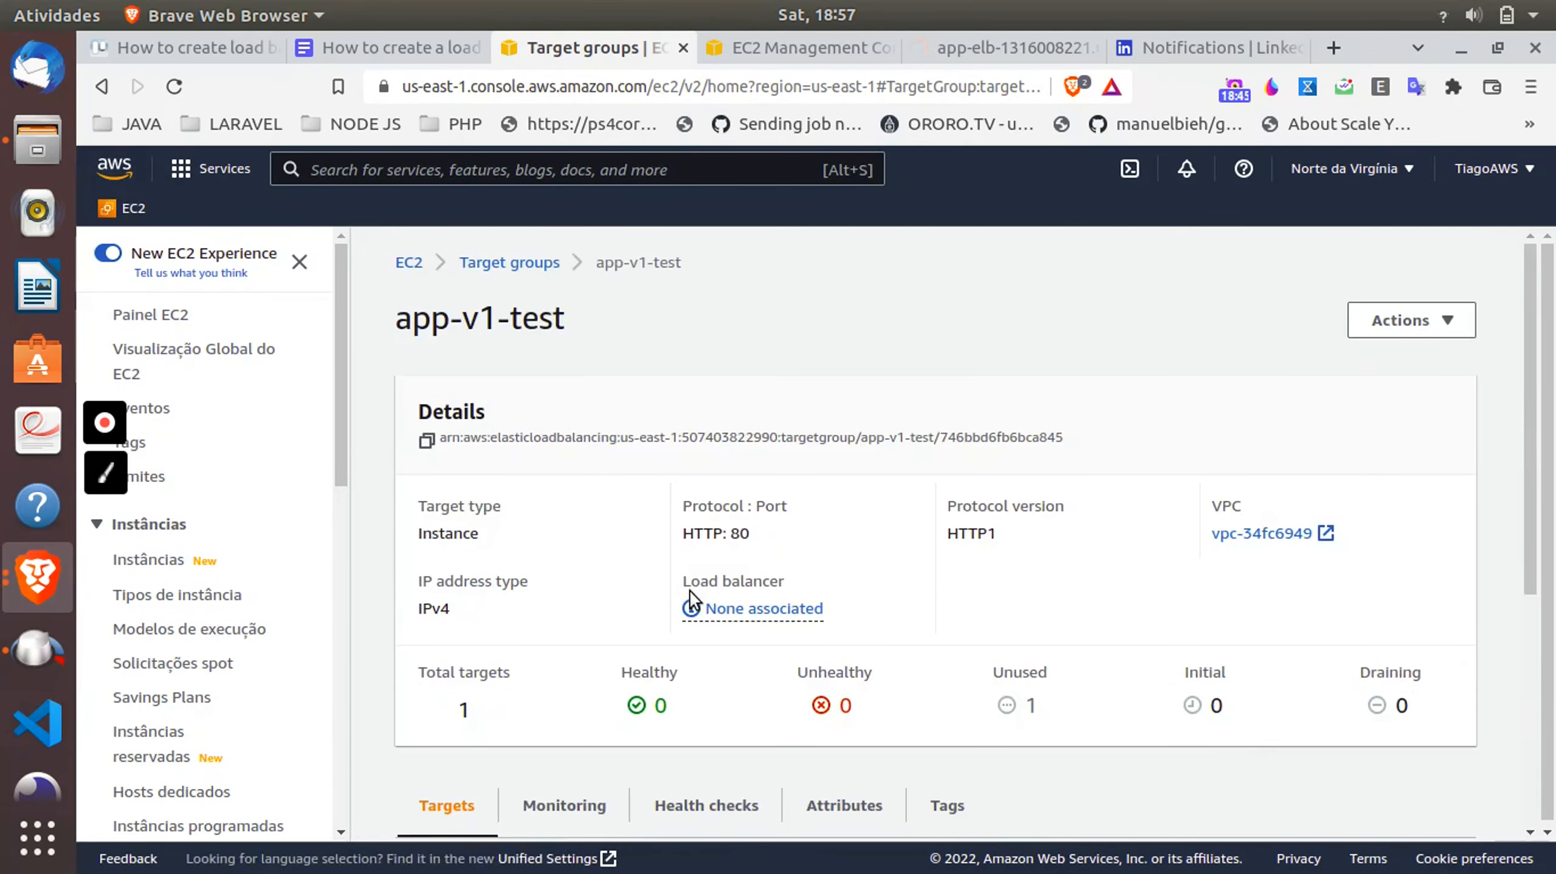
- Start another target group of type Instances named app-v2-test, keeping the HTTP protocol and port 80
{"action": "left_click", "coordinate": [516, 263]}
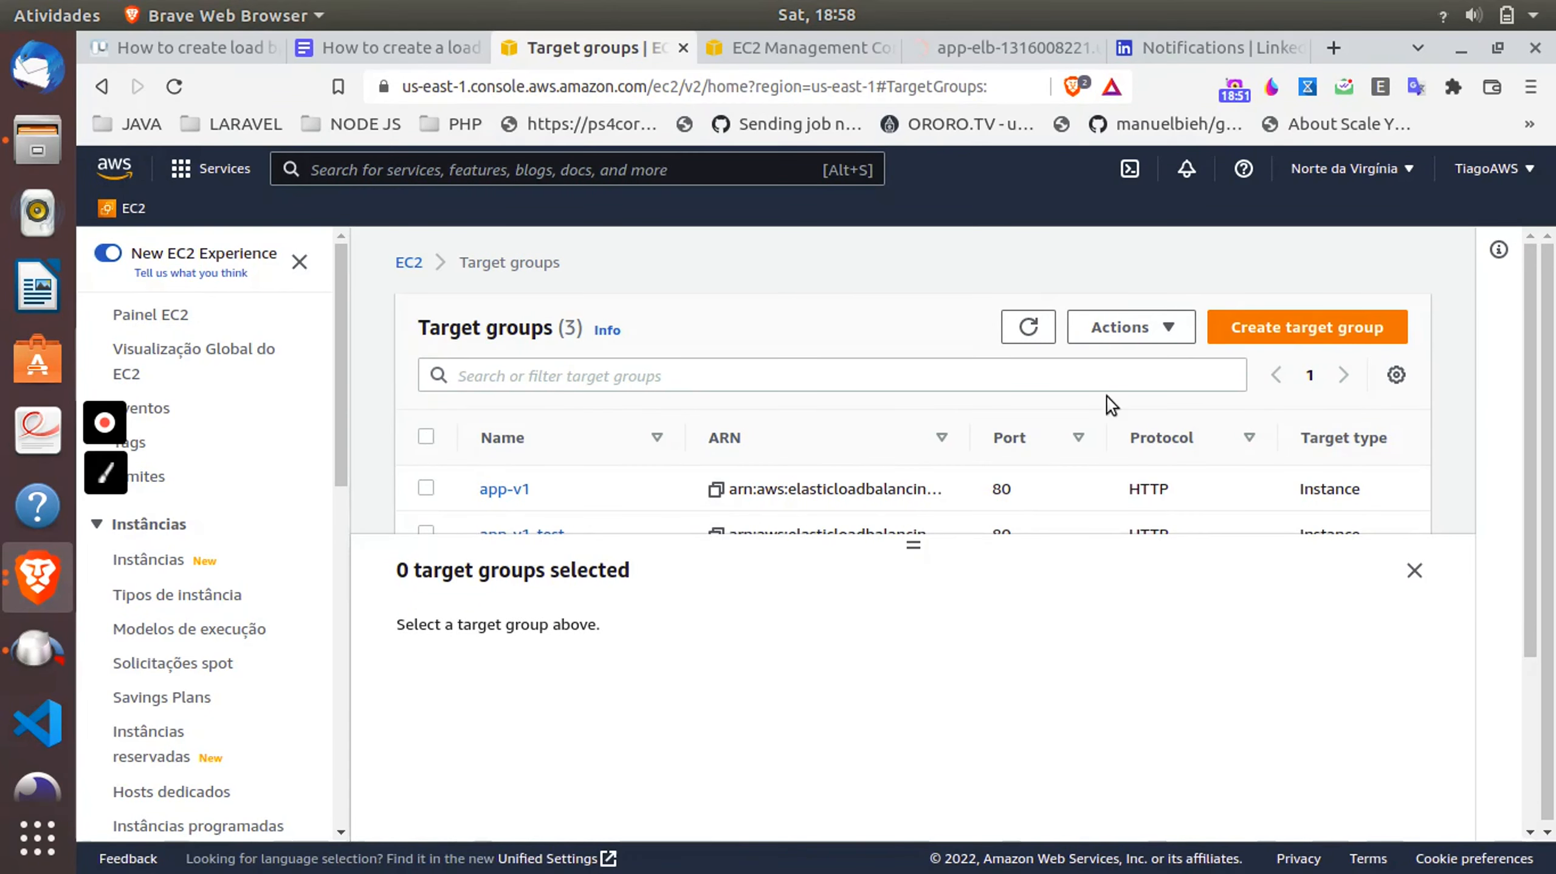
{"action": "left_click", "coordinate": [1268, 326]}
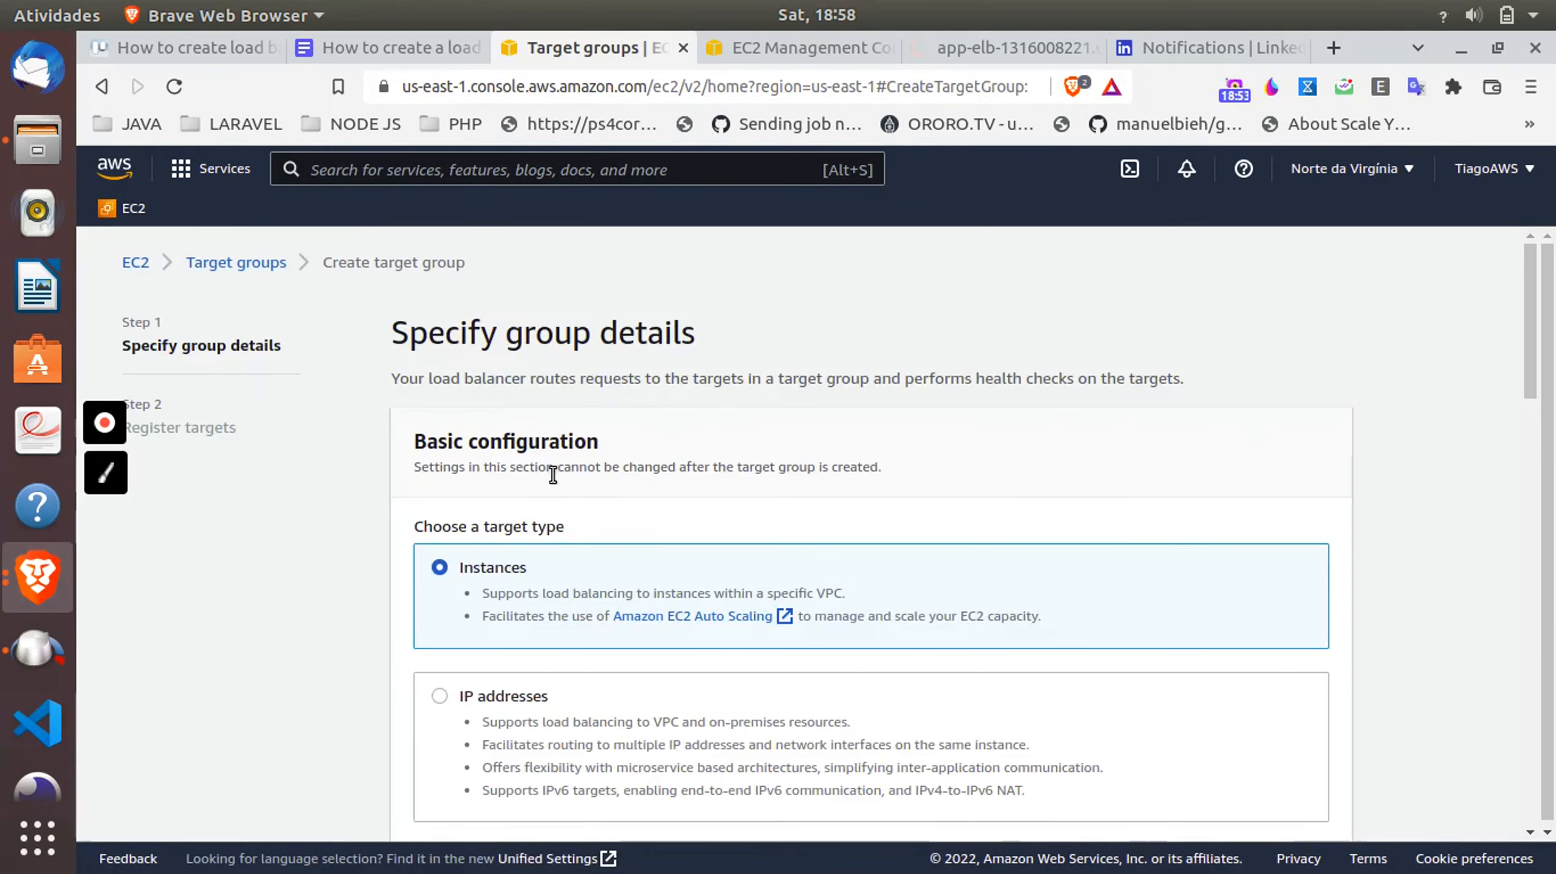
{"action": "scroll", "coordinate": [492, 558], "scroll_direction": "down", "scroll_amount": 10}
{"action": "scroll", "coordinate": [491, 558], "scroll_direction": "down", "scroll_amount": 4}
{"action": "scroll", "coordinate": [496, 547], "scroll_direction": "up", "scroll_amount": 2}
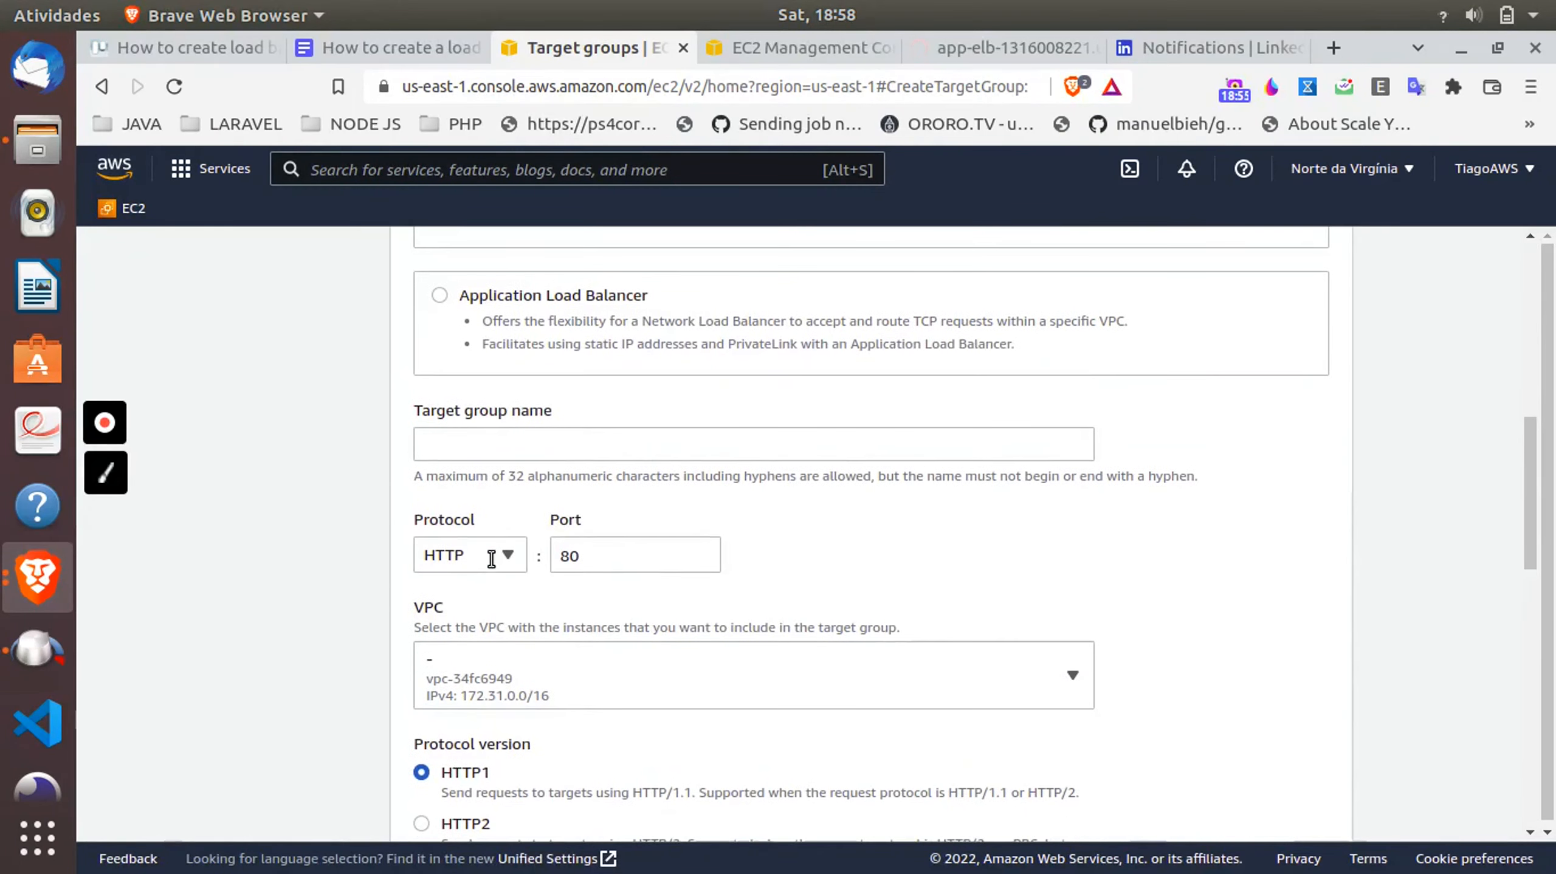
{"action": "left_click", "coordinate": [581, 430]}
{"action": "type", "text": "app-v2"}
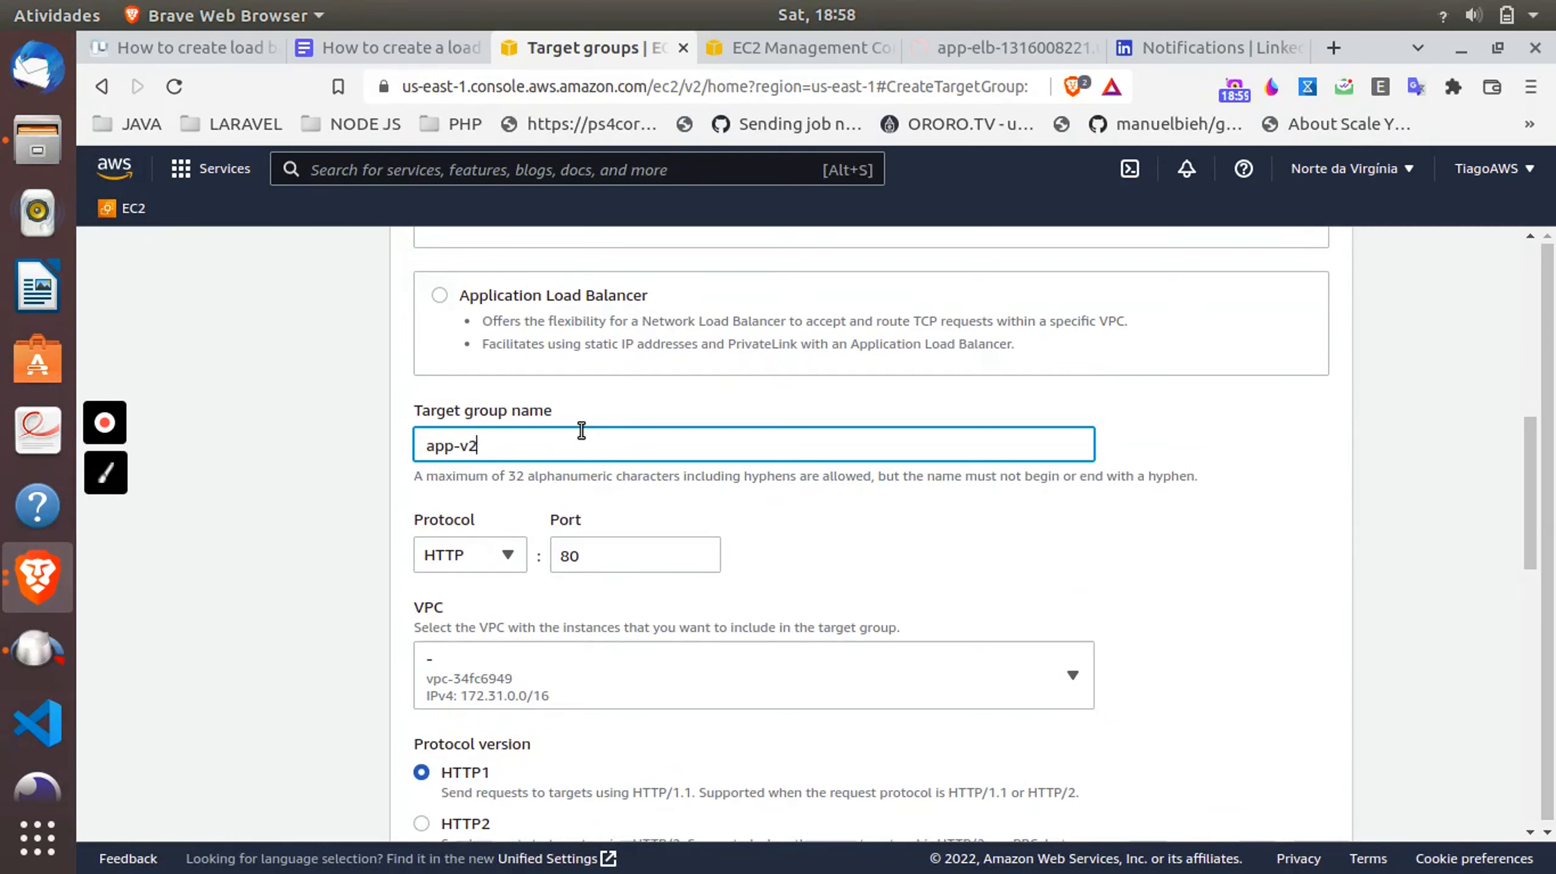
{"action": "type", "text": "-test"}
{"action": "left_click", "coordinate": [621, 555]}
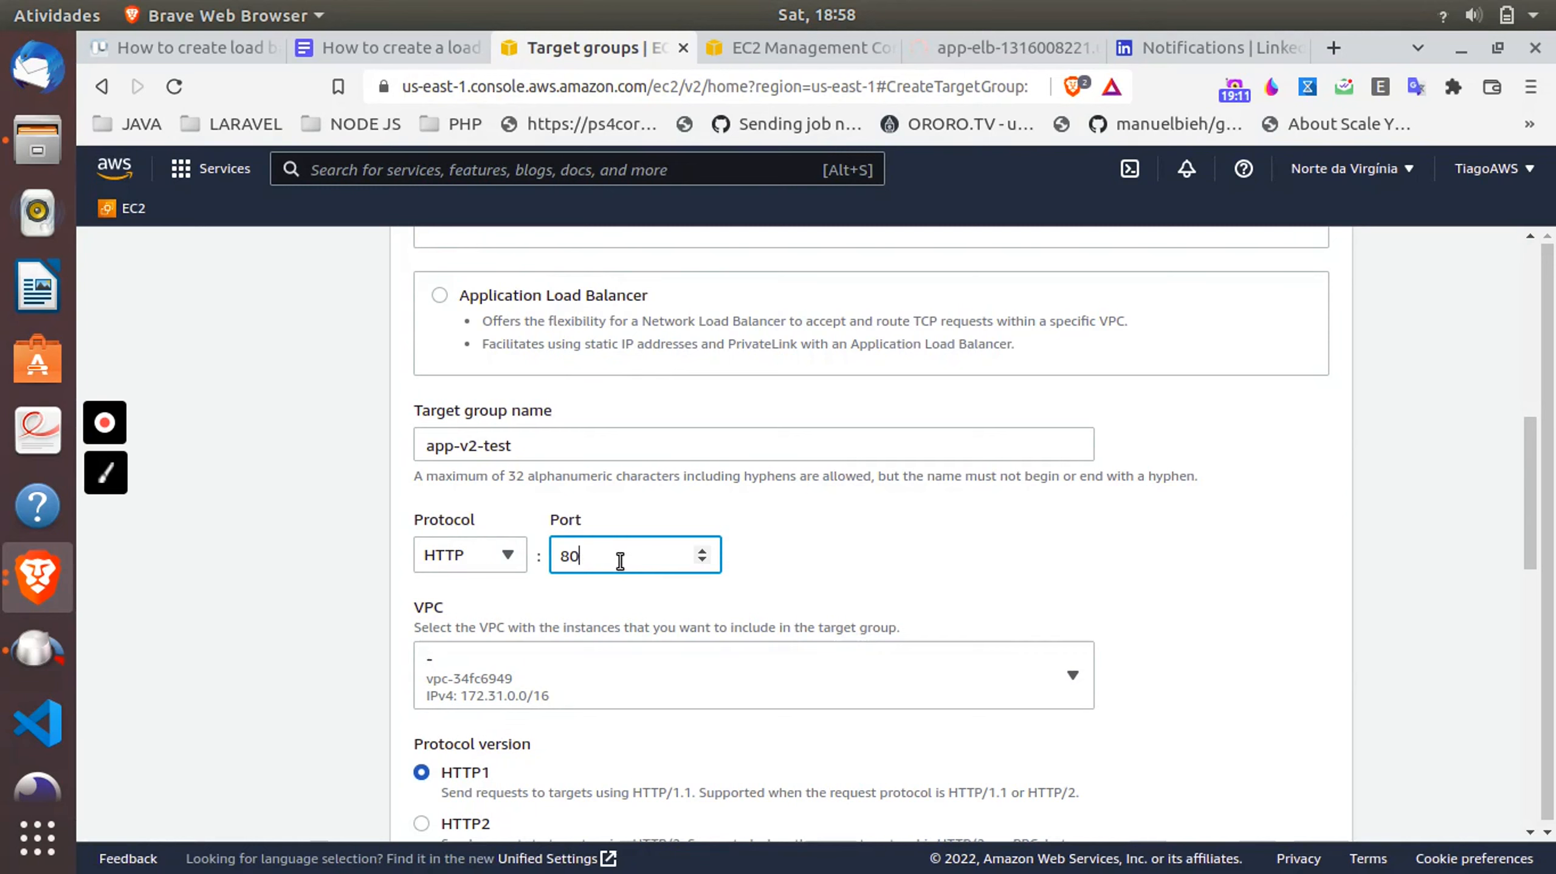
{"action": "left_click", "coordinate": [502, 555]}
{"action": "left_click", "coordinate": [500, 558]}
- Review the new group's VPC, protocol version, health check path and advanced health check settings
{"action": "scroll", "coordinate": [497, 557], "scroll_direction": "down", "scroll_amount": 5}
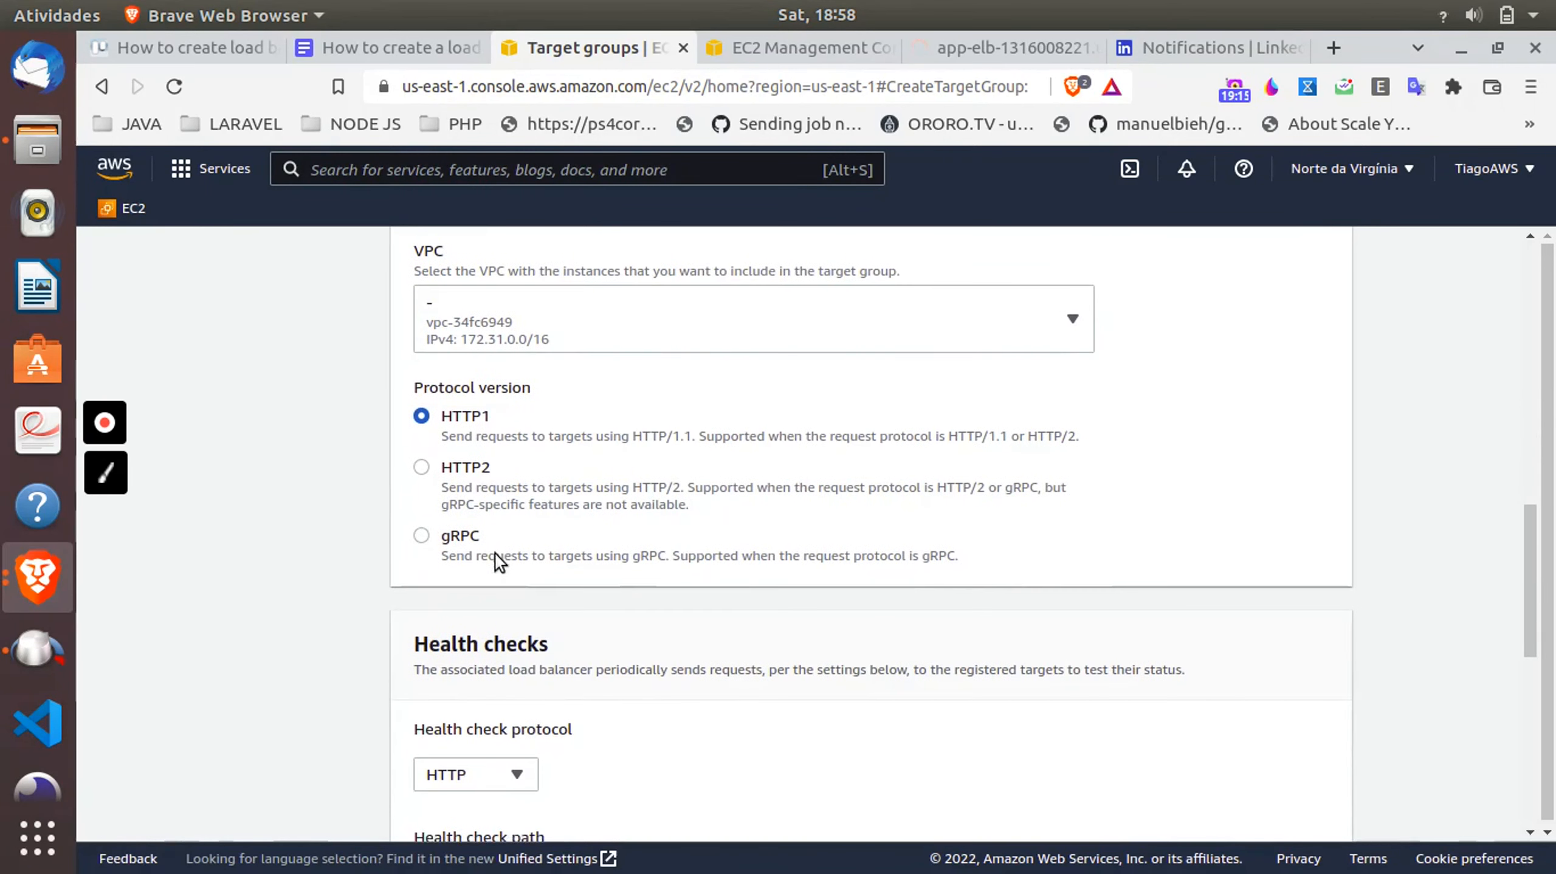
{"action": "scroll", "coordinate": [602, 649], "scroll_direction": "down", "scroll_amount": 5}
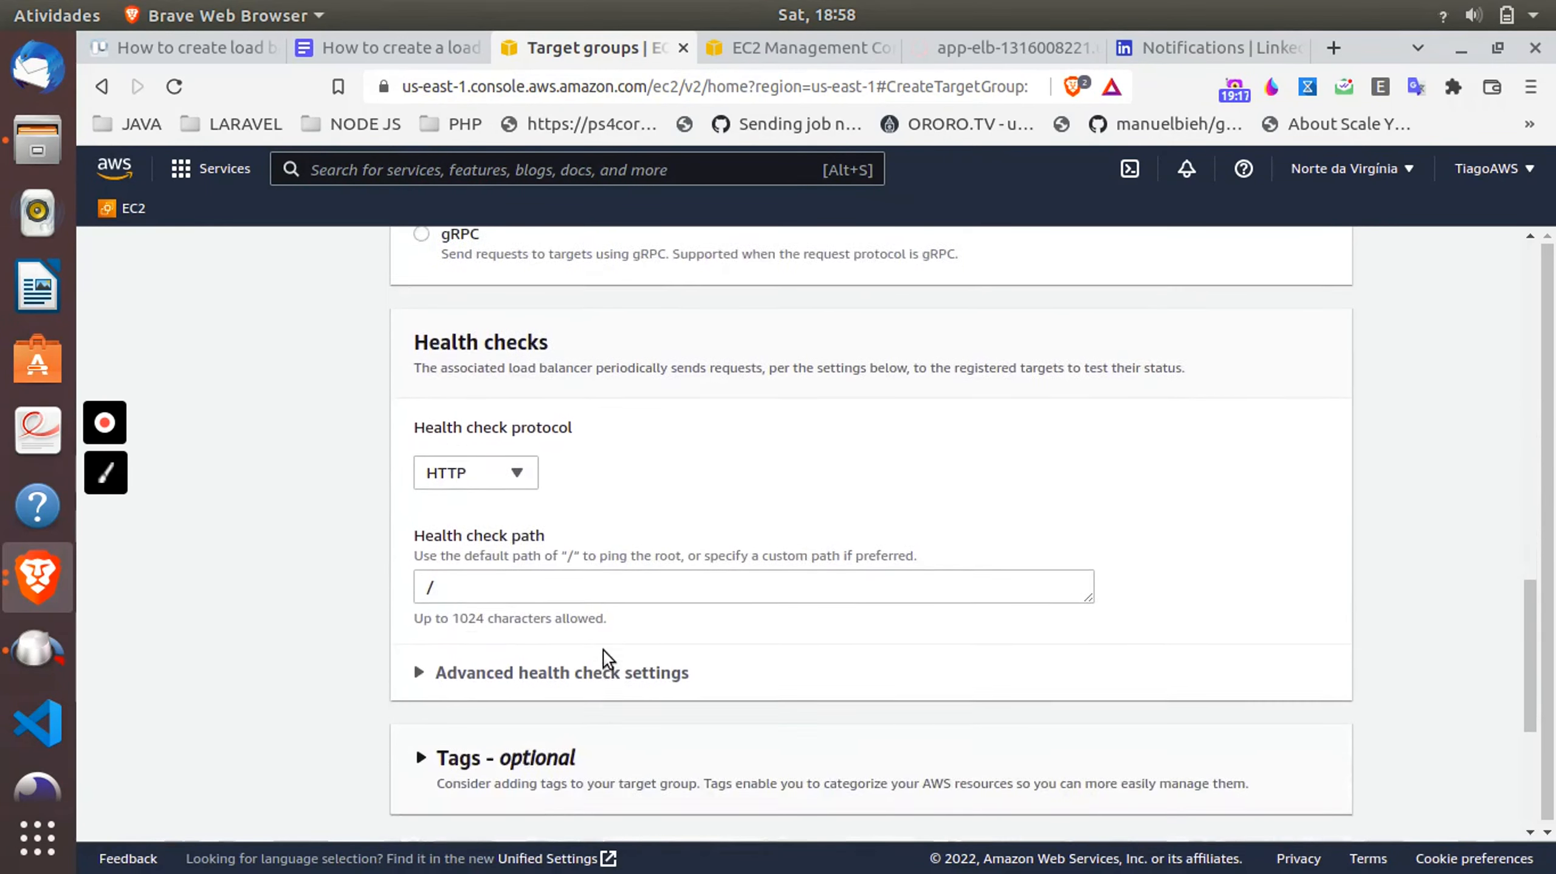
{"action": "scroll", "coordinate": [603, 649], "scroll_direction": "down", "scroll_amount": 1}
{"action": "left_click", "coordinate": [498, 529]}
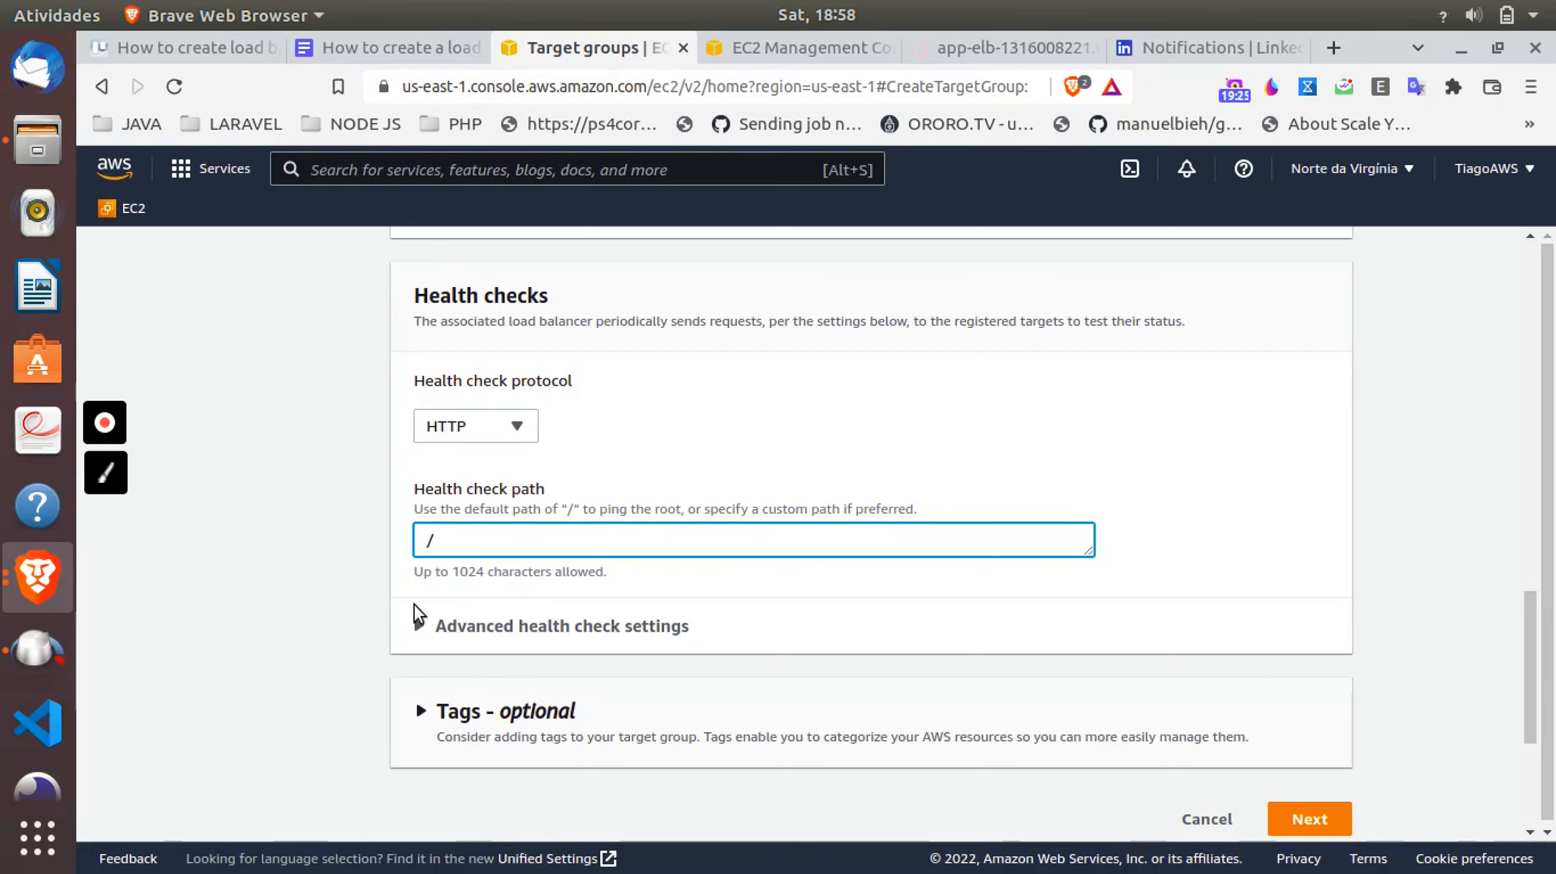
{"action": "left_click", "coordinate": [417, 615]}
{"action": "scroll", "coordinate": [622, 710], "scroll_direction": "down", "scroll_amount": 5}
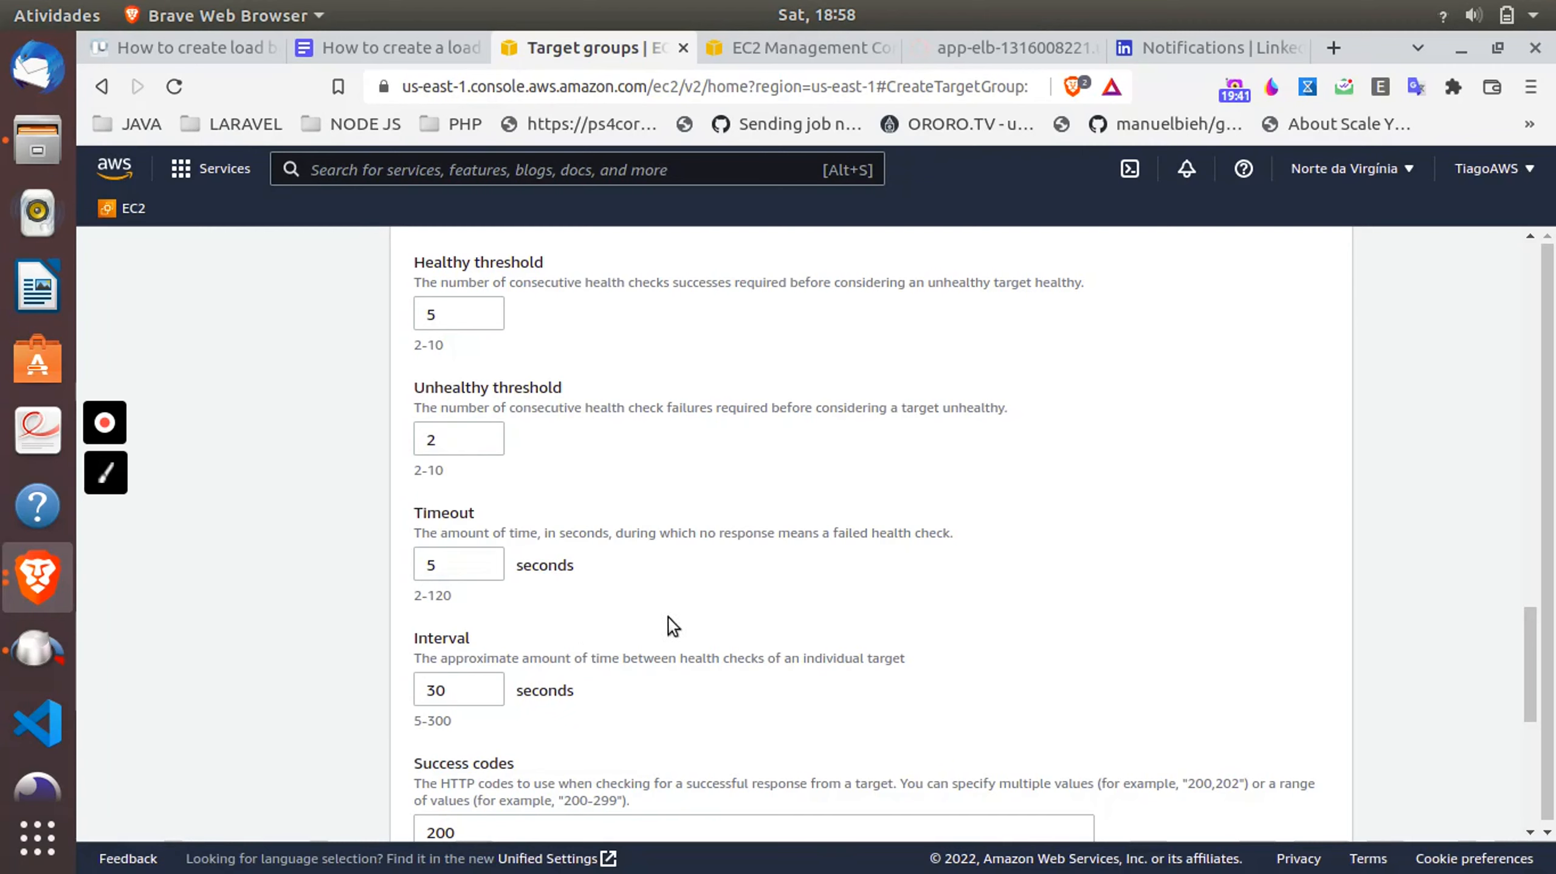
{"action": "scroll", "coordinate": [803, 650], "scroll_direction": "down", "scroll_amount": 1}
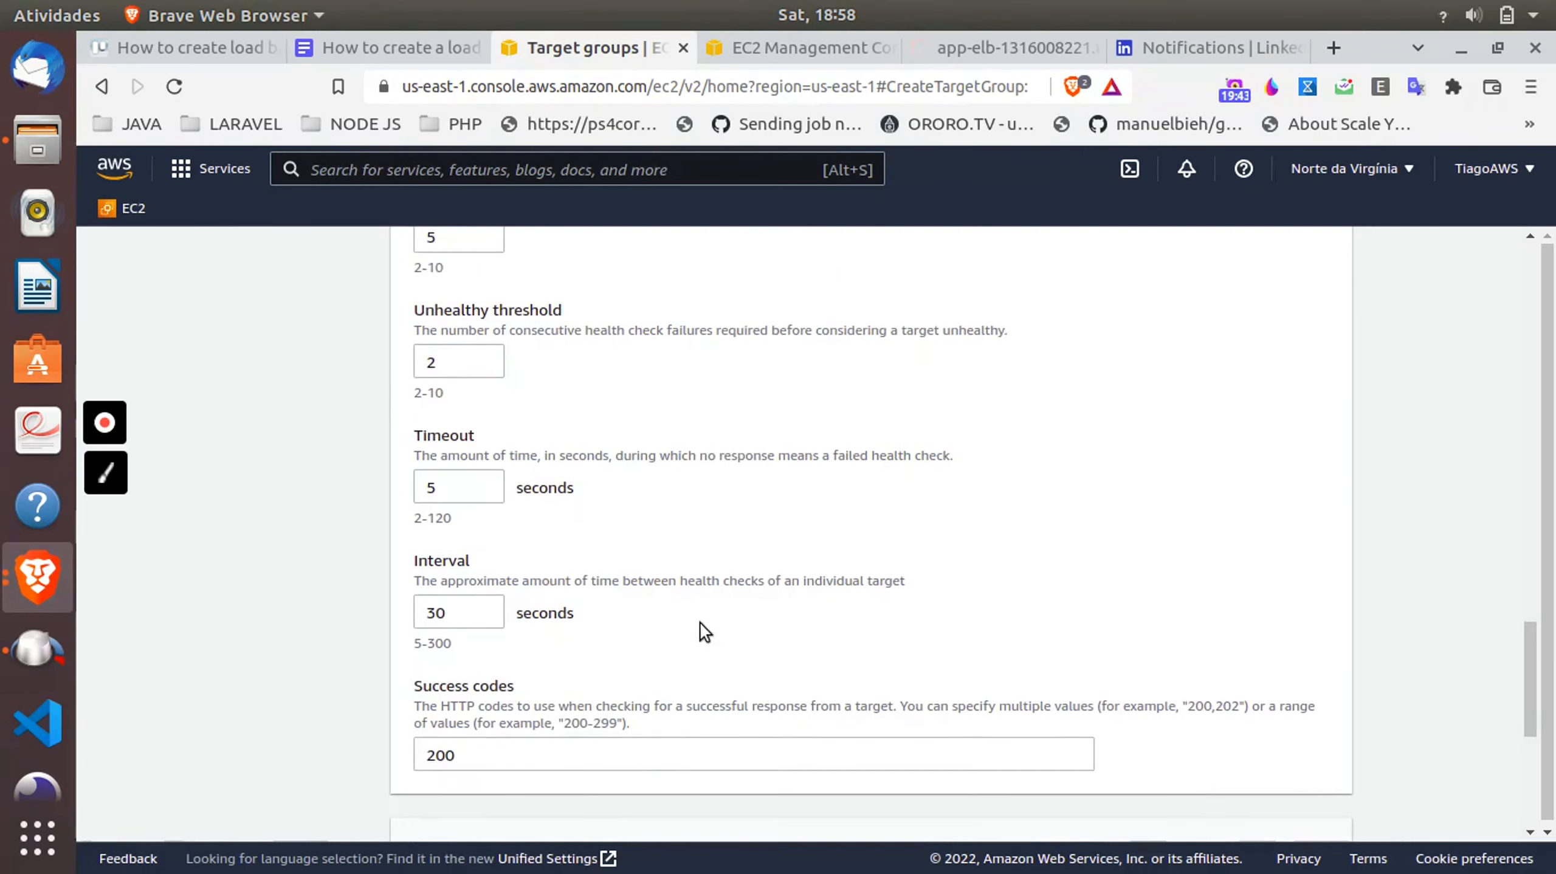
{"action": "scroll", "coordinate": [1379, 682], "scroll_direction": "down", "scroll_amount": 5}
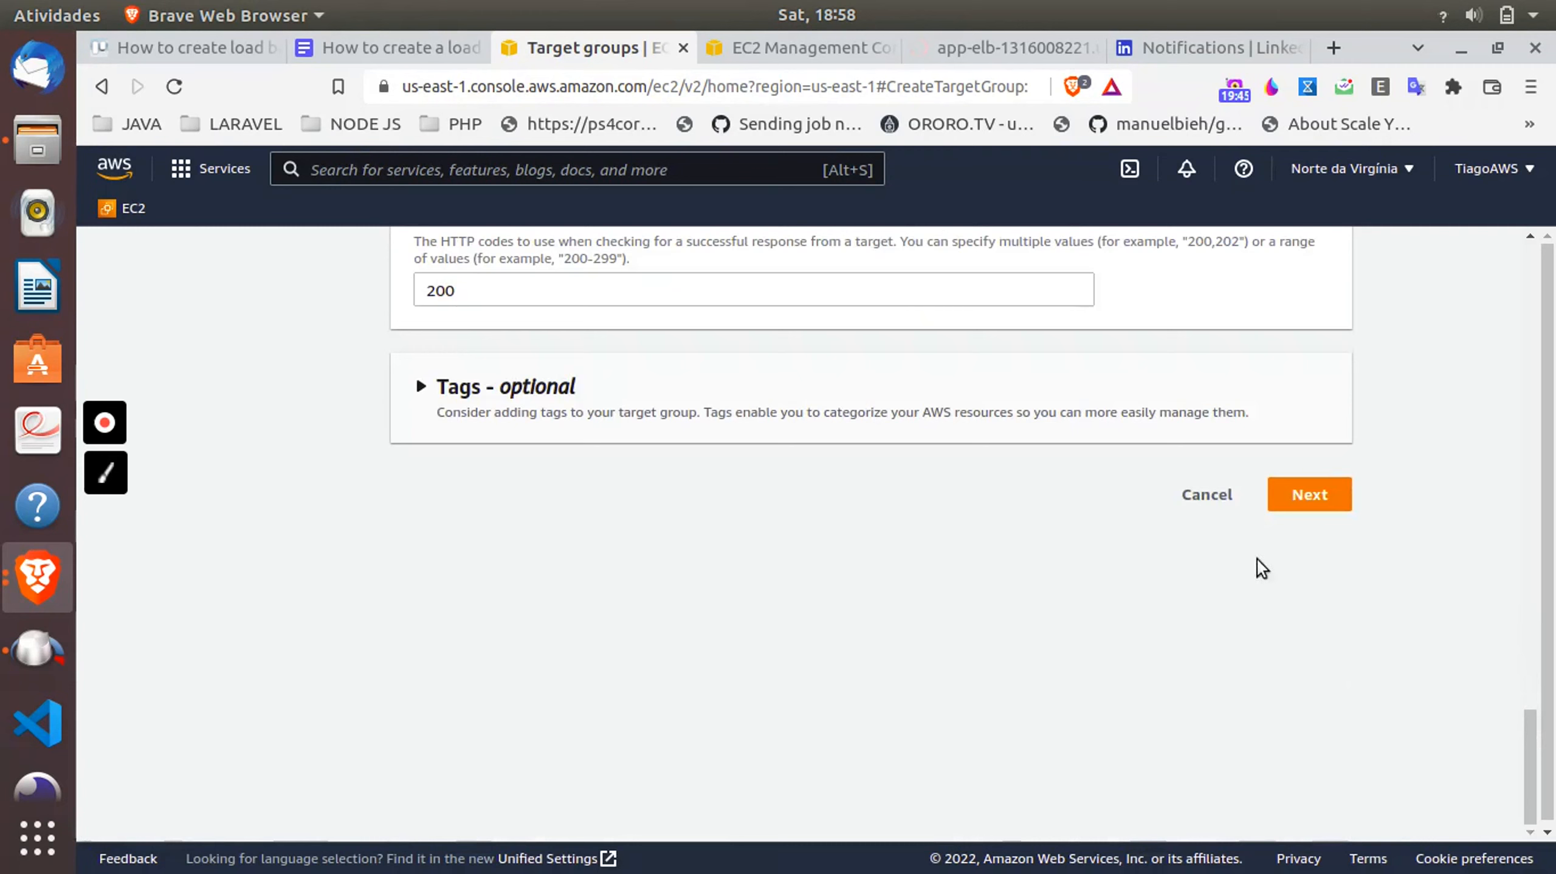
- Include the app-v2 instance as a pending target on port 80 and create the app-v2-test target group
{"action": "left_click", "coordinate": [1307, 495]}
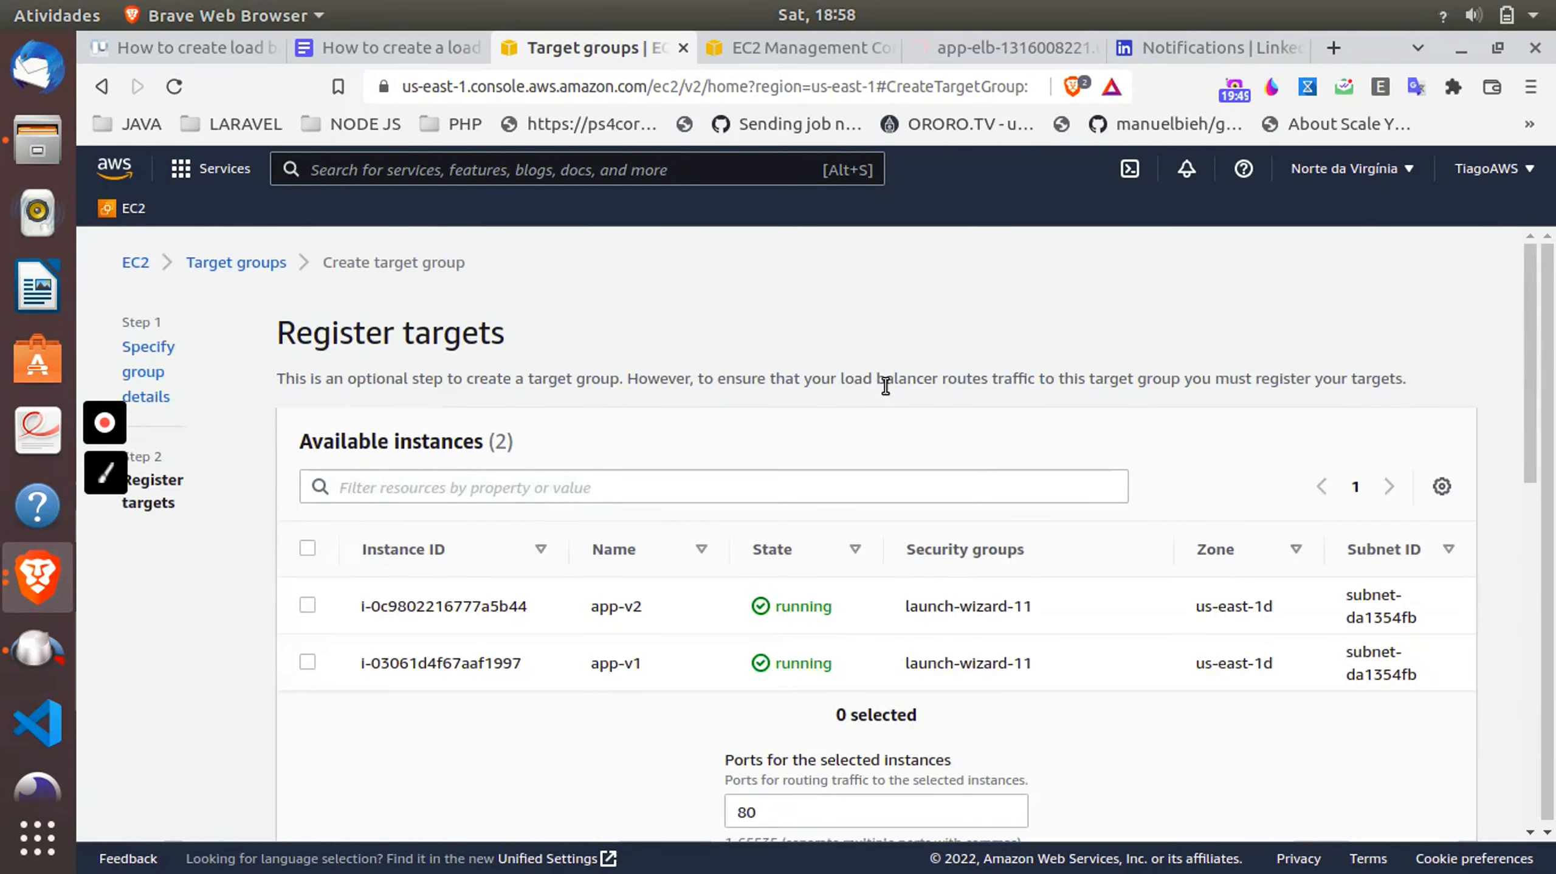
{"action": "left_click", "coordinate": [308, 607]}
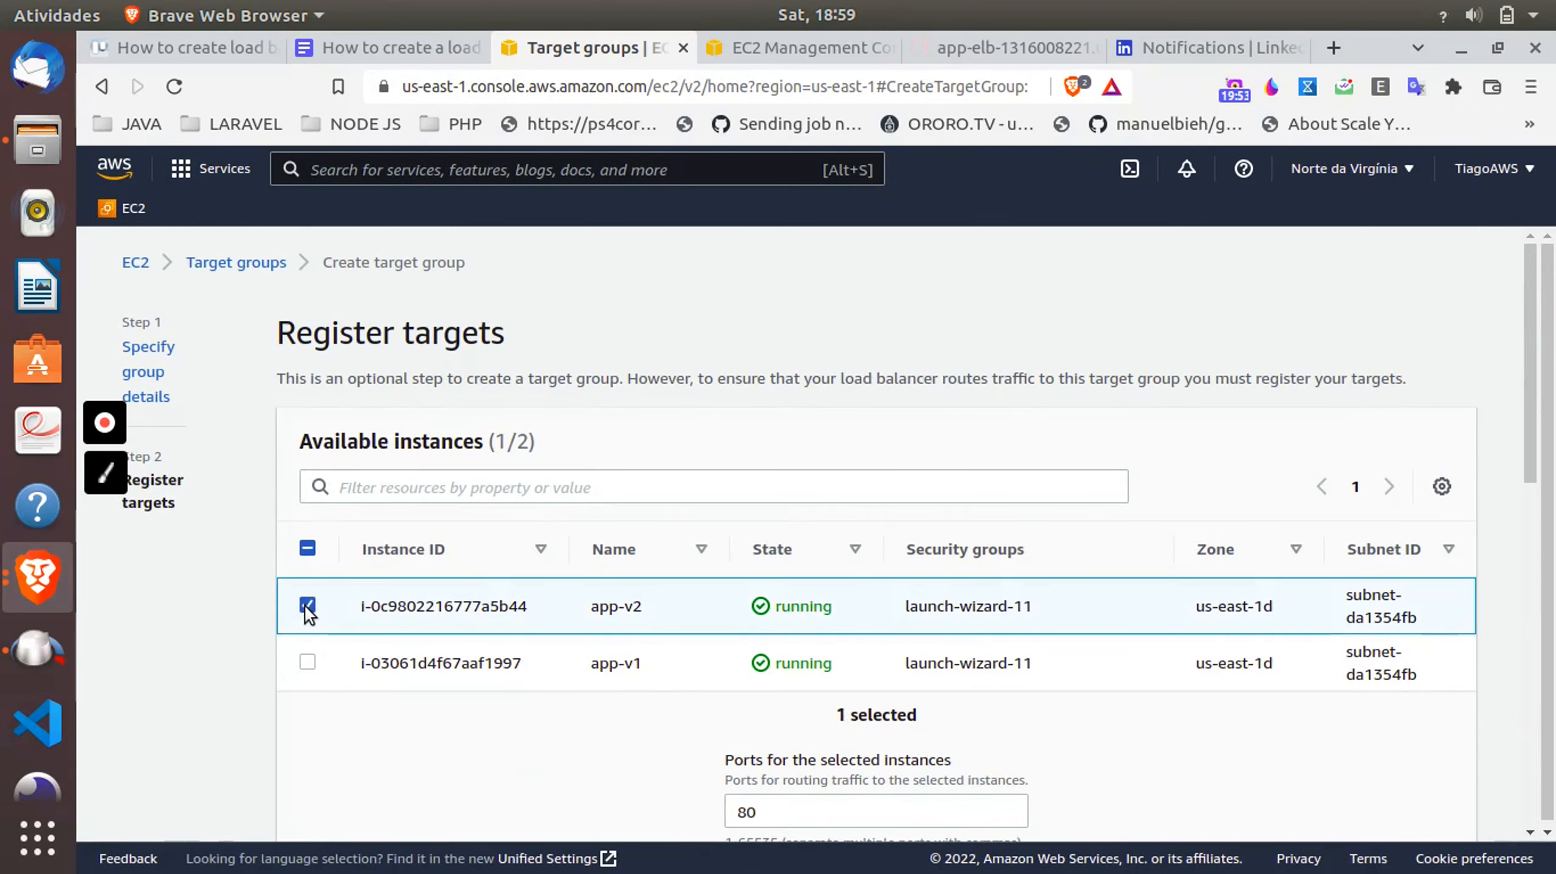
{"action": "scroll", "coordinate": [744, 583], "scroll_direction": "down", "scroll_amount": 5}
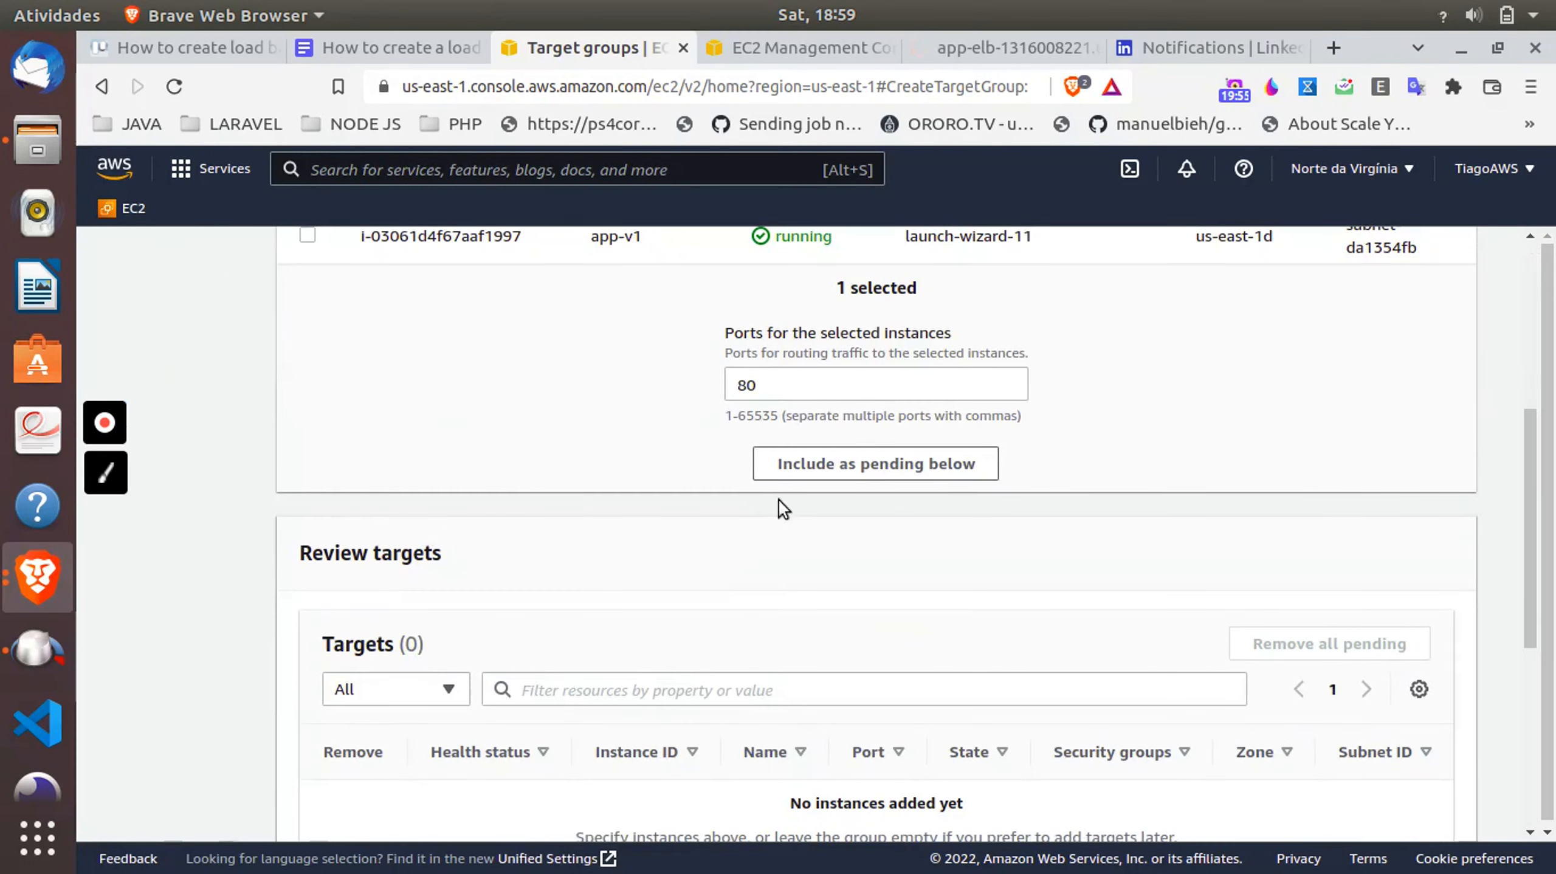
{"action": "left_click", "coordinate": [856, 468]}
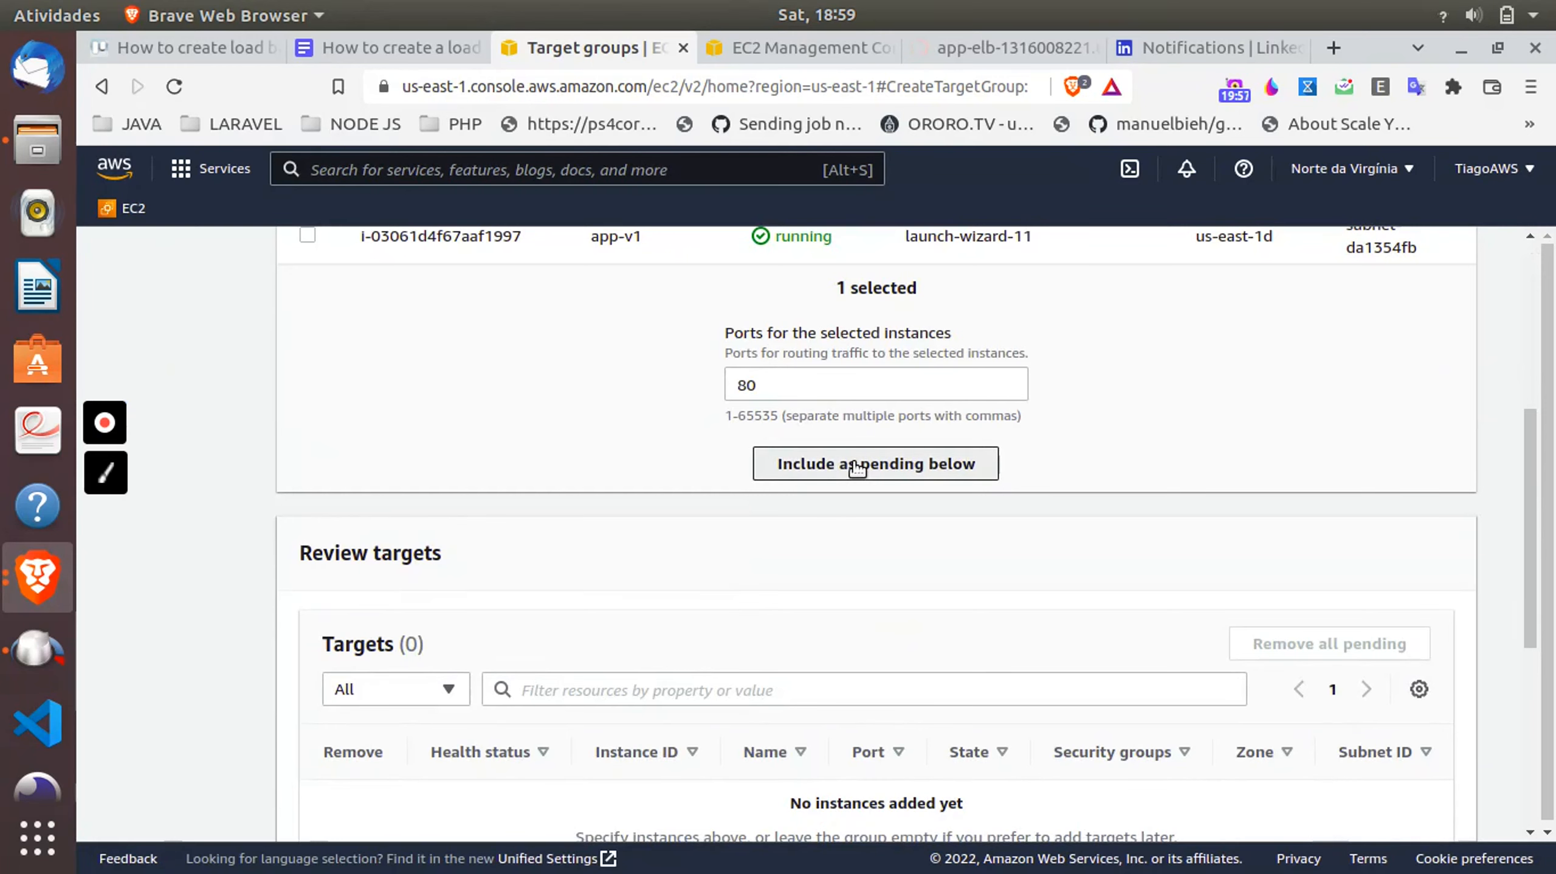
{"action": "scroll", "coordinate": [695, 566], "scroll_direction": "down", "scroll_amount": 3}
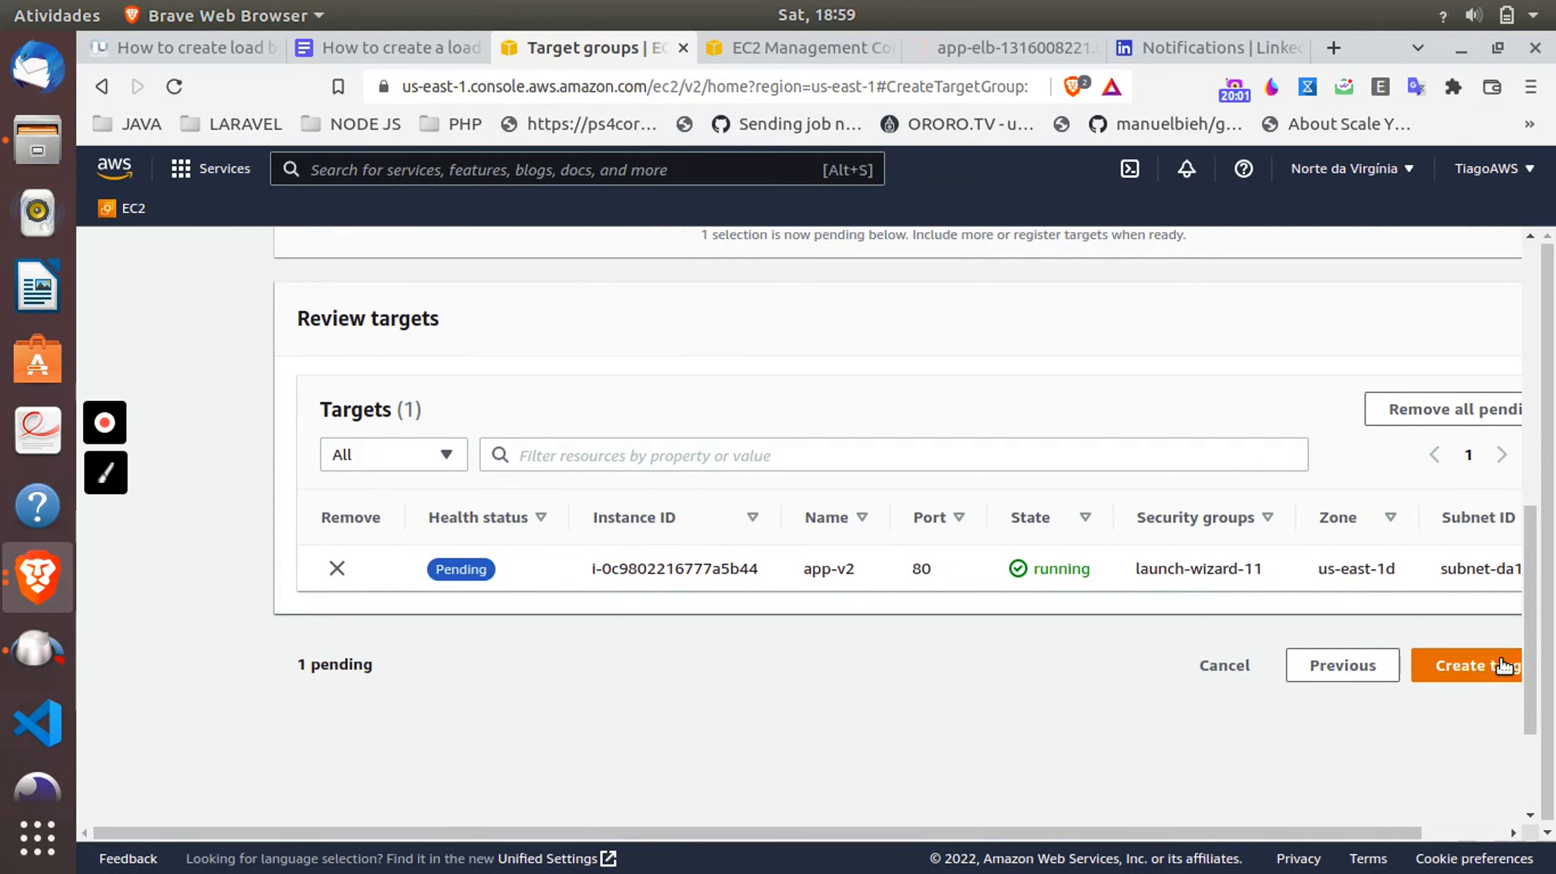
{"action": "left_click", "coordinate": [1500, 659]}
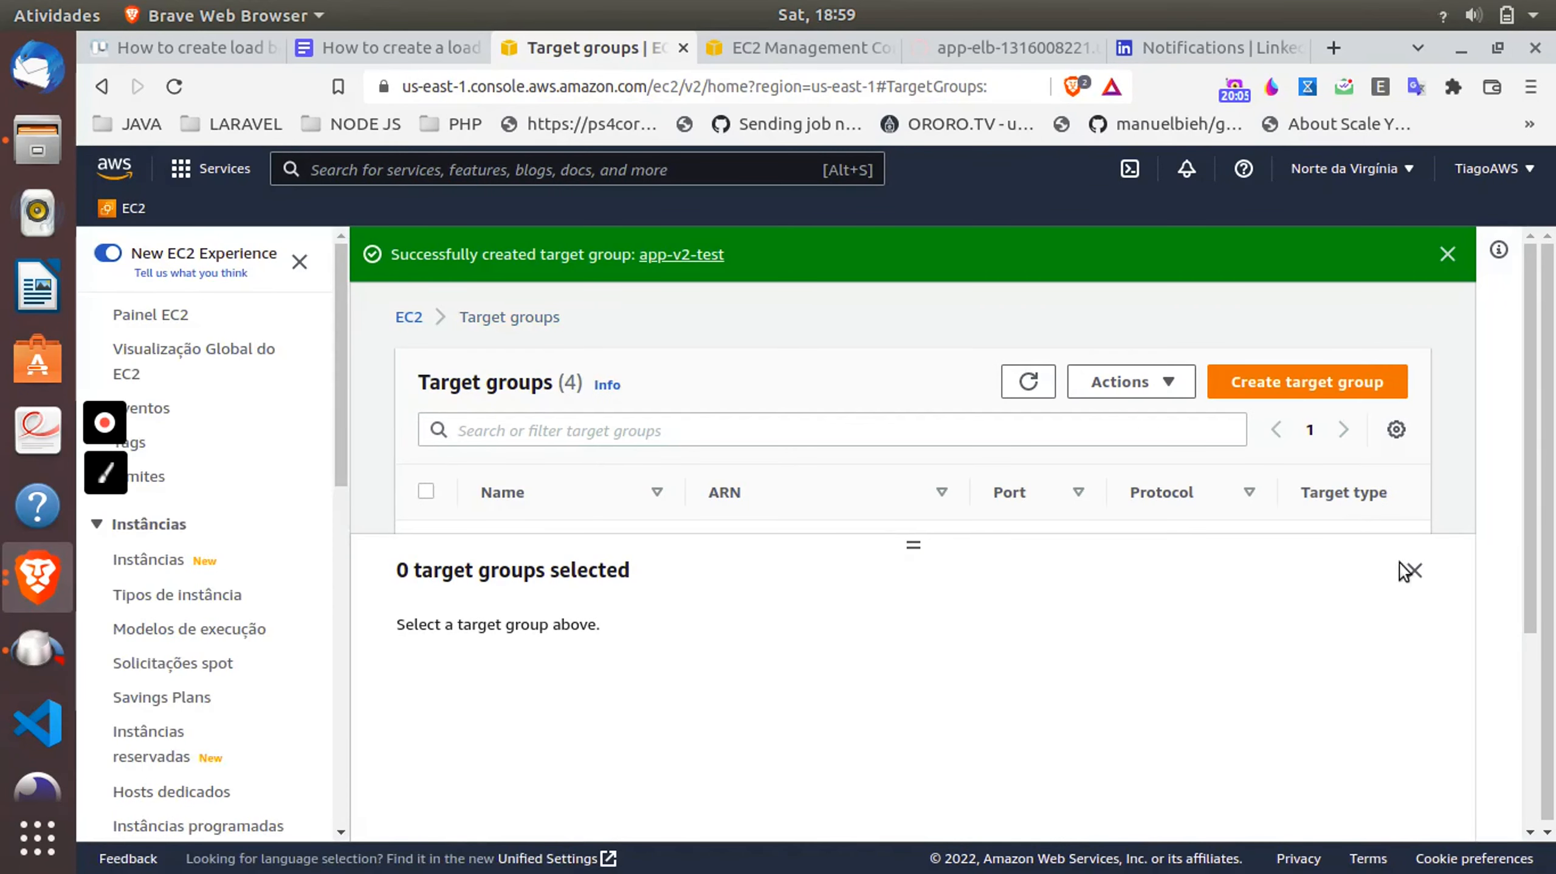
- Filter the list of target groups by the term "test"
{"action": "left_click", "coordinate": [1409, 570]}
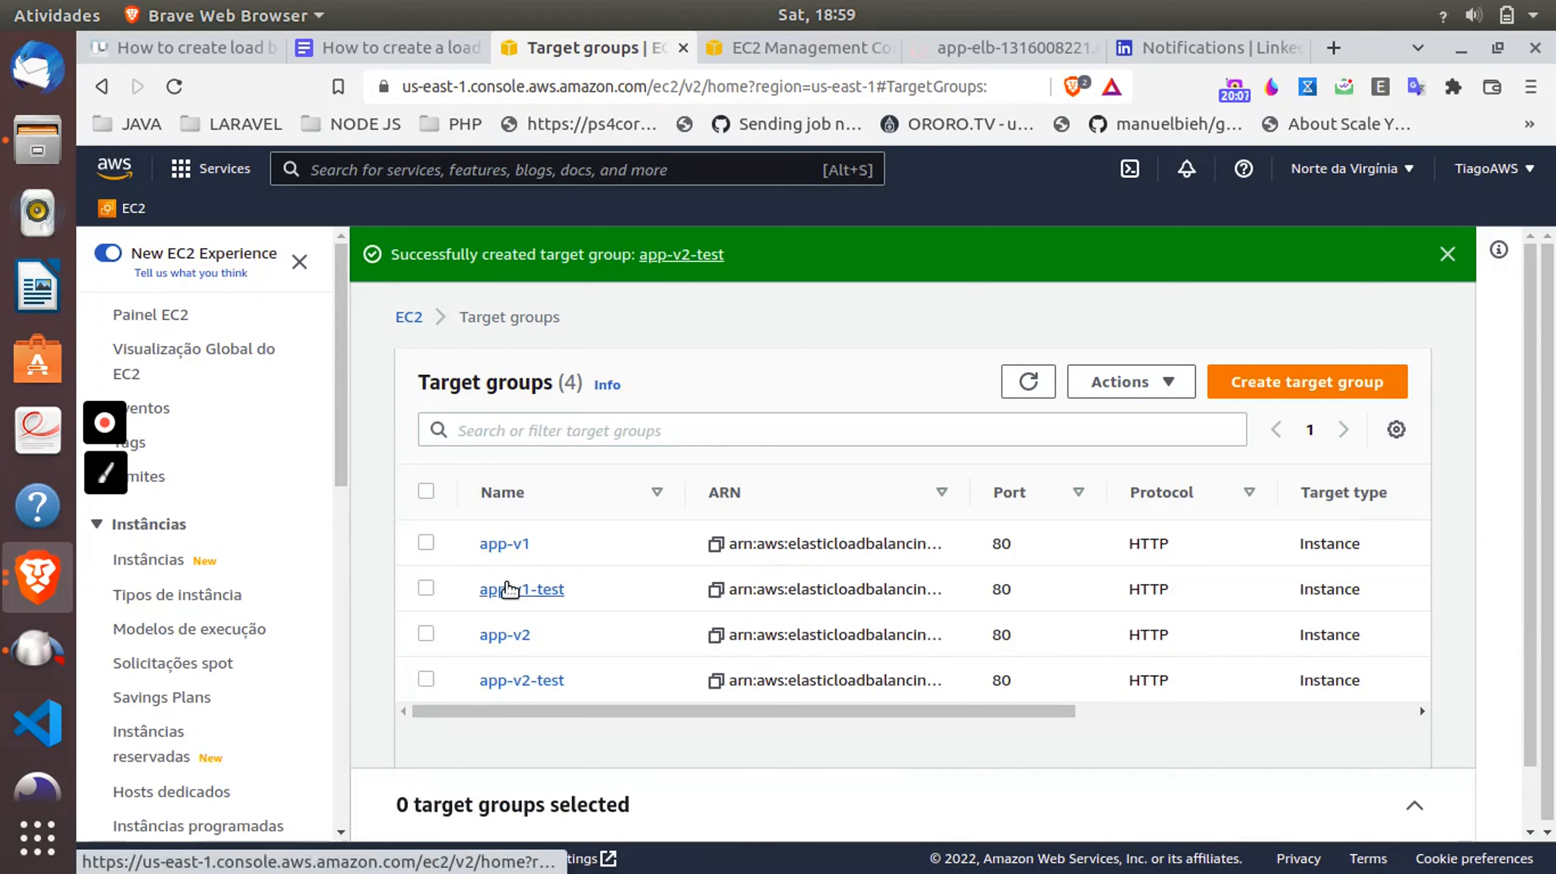
{"action": "left_click", "coordinate": [612, 430]}
{"action": "type", "text": "test"}
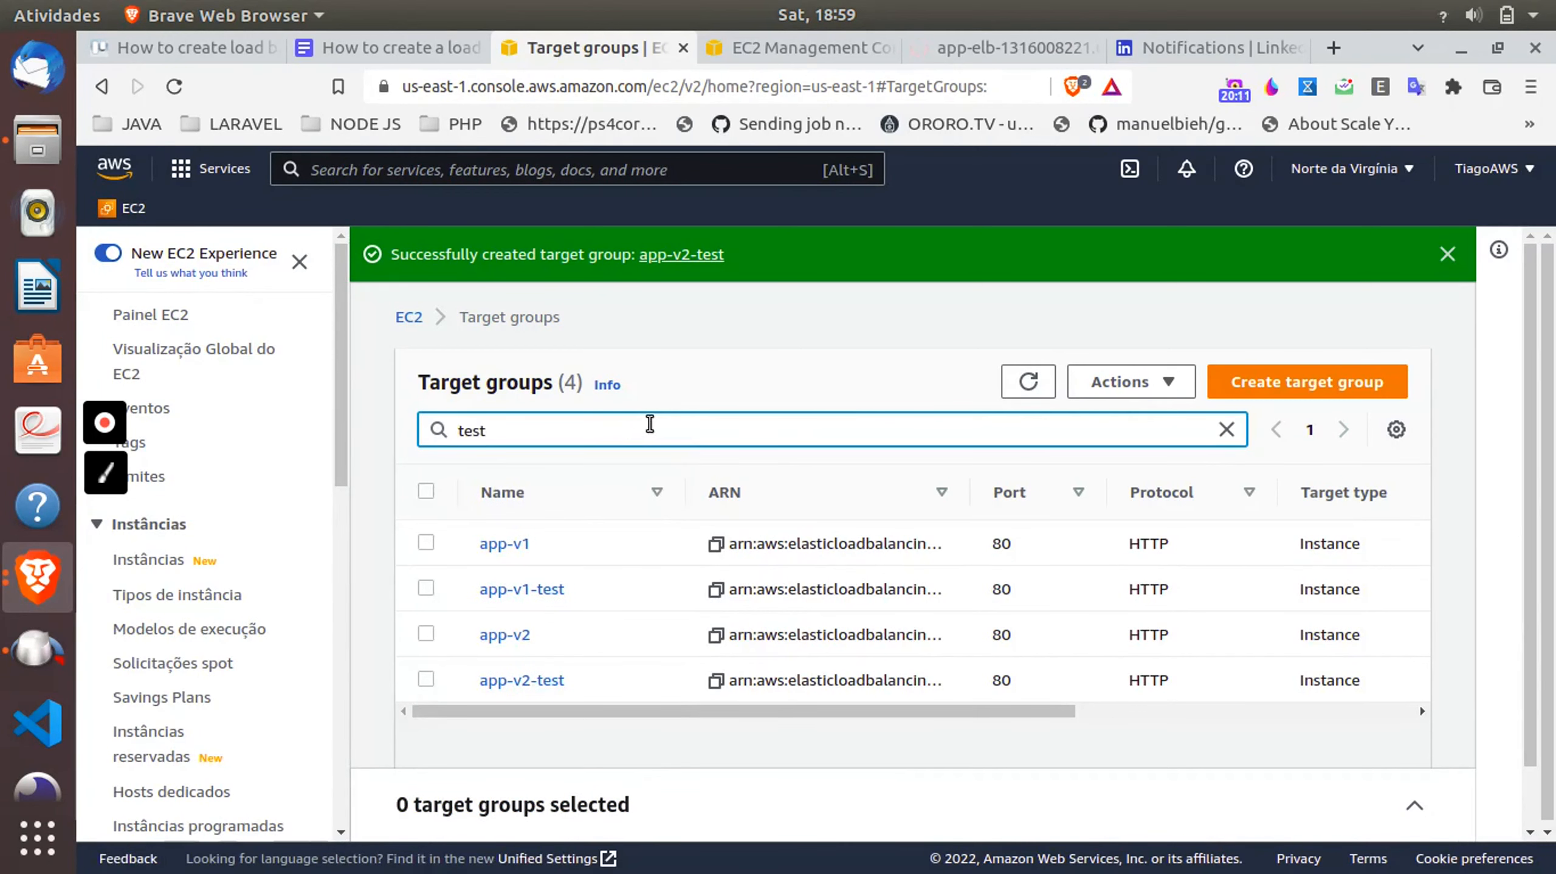
{"action": "key", "text": "Return"}
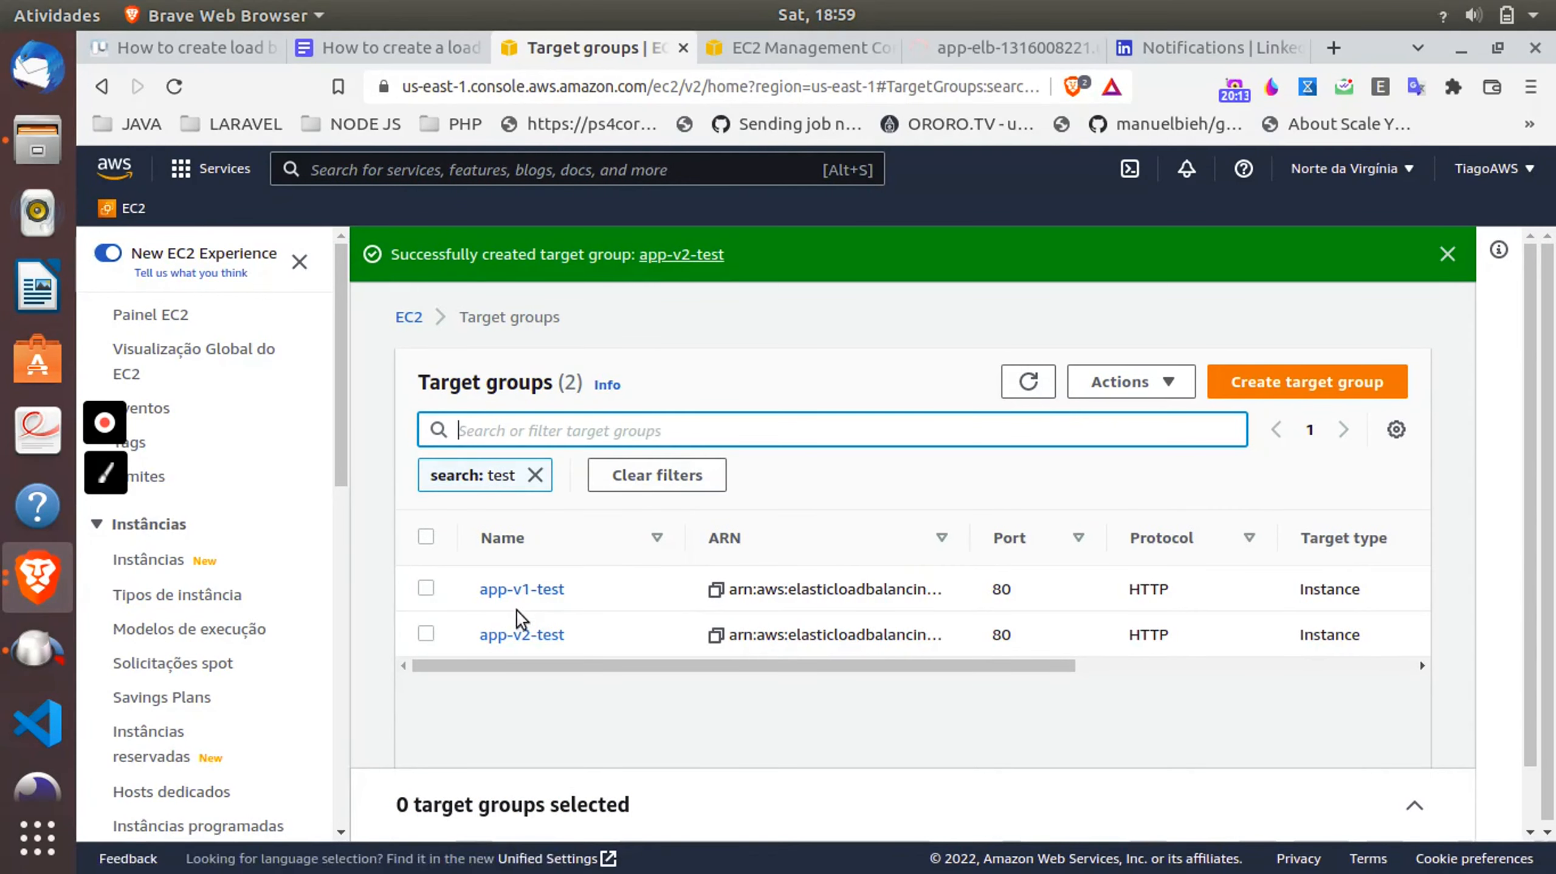
- Open the app-v2-test target group and examine its registered target and health status
{"action": "left_click", "coordinate": [517, 635]}
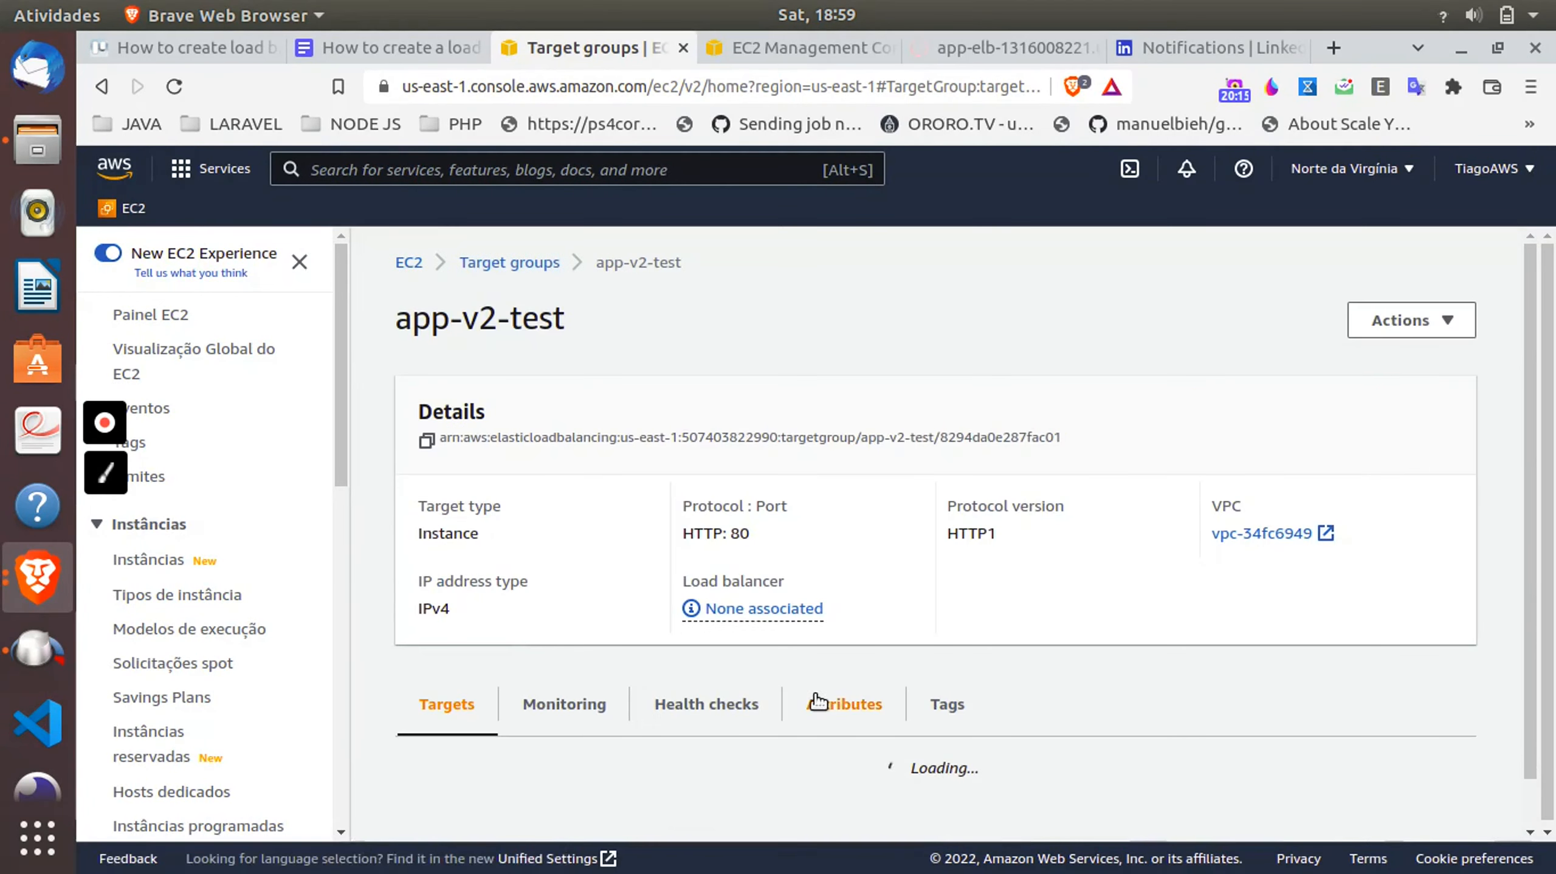
{"action": "scroll", "coordinate": [816, 702], "scroll_direction": "down", "scroll_amount": 5}
{"action": "scroll", "coordinate": [817, 702], "scroll_direction": "down", "scroll_amount": 2}
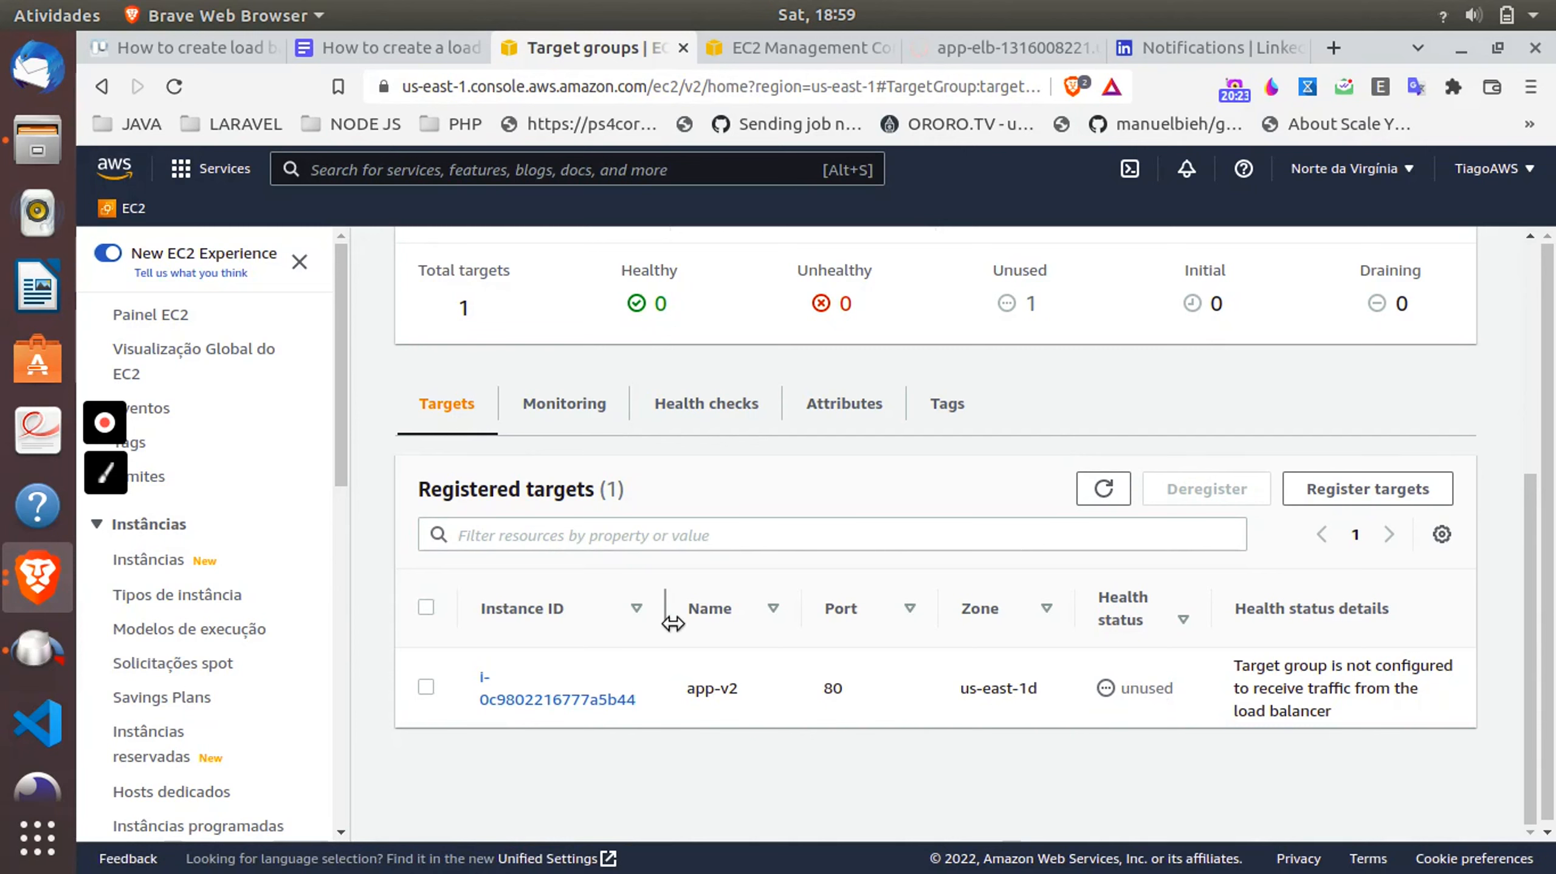
{"action": "scroll", "coordinate": [443, 610], "scroll_direction": "down", "scroll_amount": 1}
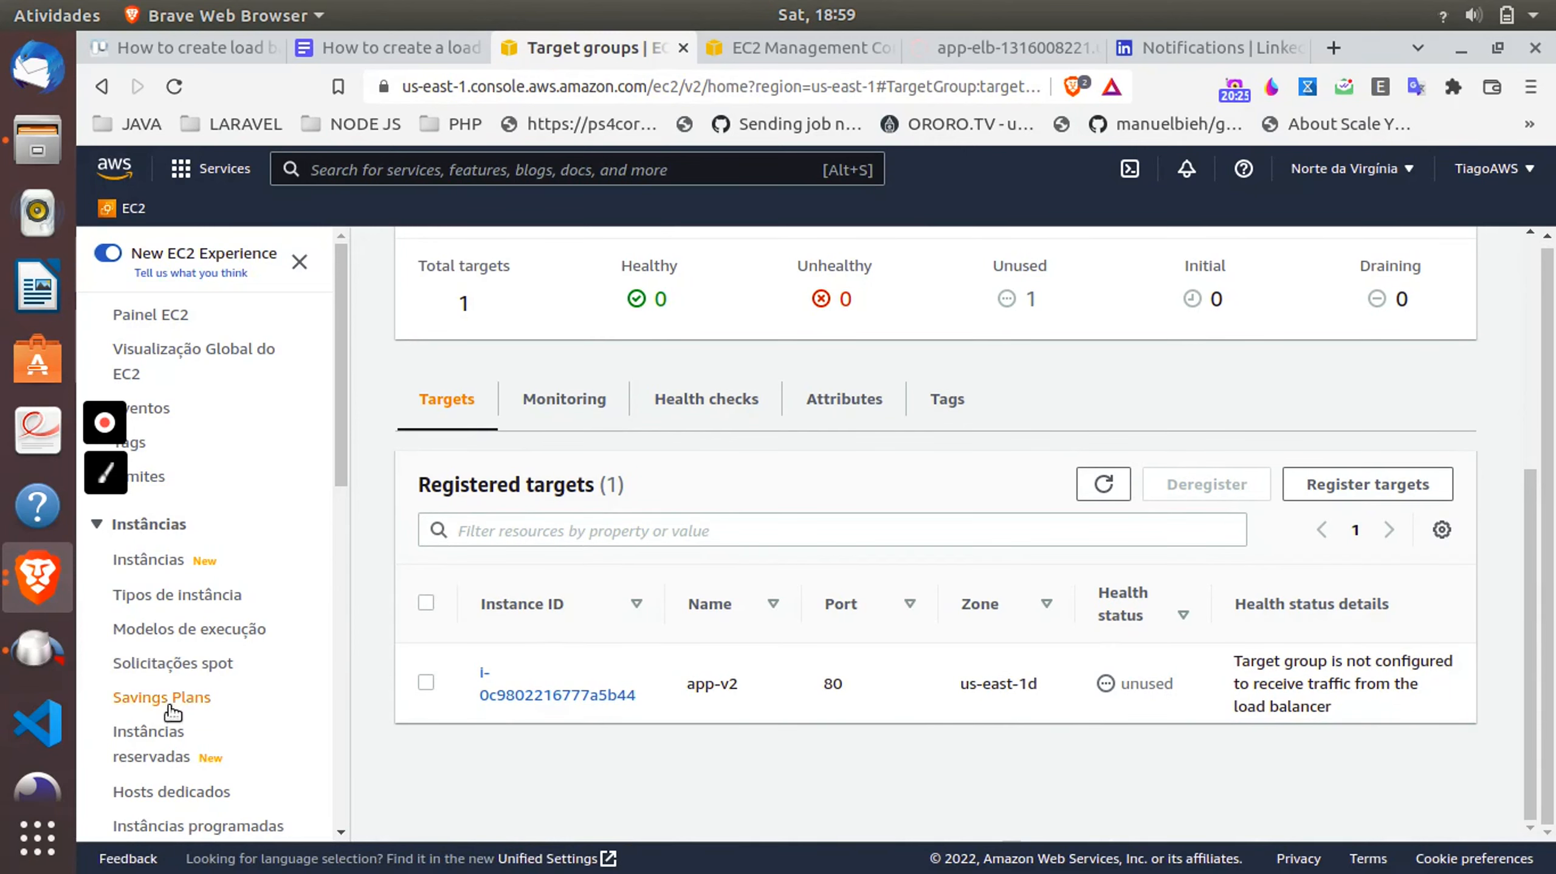
- Go to the EC2 load balancers list and start creating a new load balancer
{"action": "scroll", "coordinate": [153, 705], "scroll_direction": "down", "scroll_amount": 10}
{"action": "scroll", "coordinate": [153, 705], "scroll_direction": "up", "scroll_amount": 1}
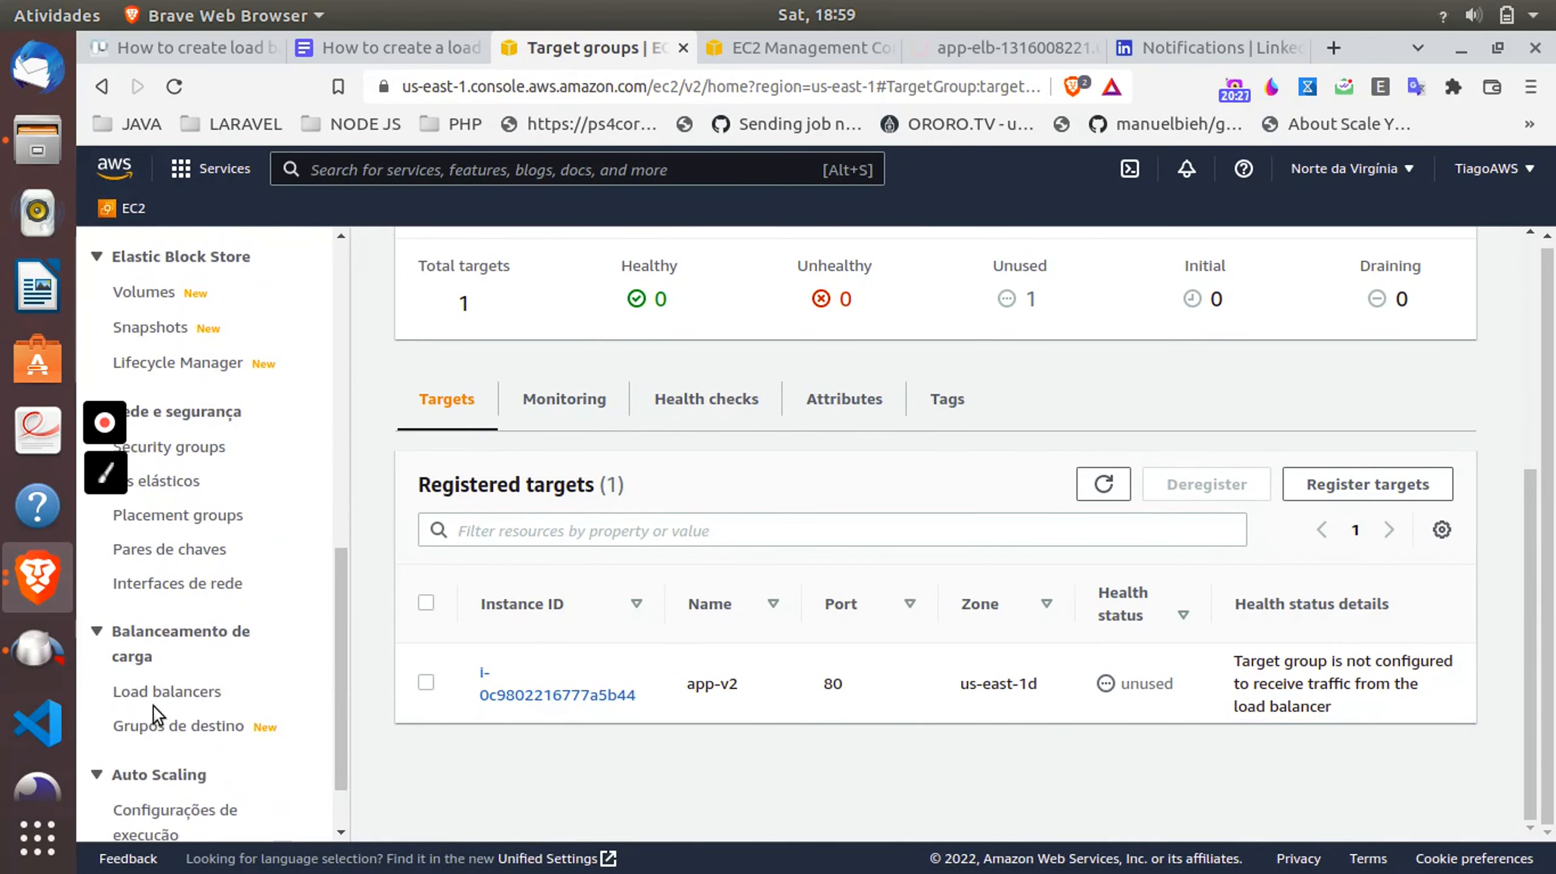
{"action": "left_click", "coordinate": [174, 694]}
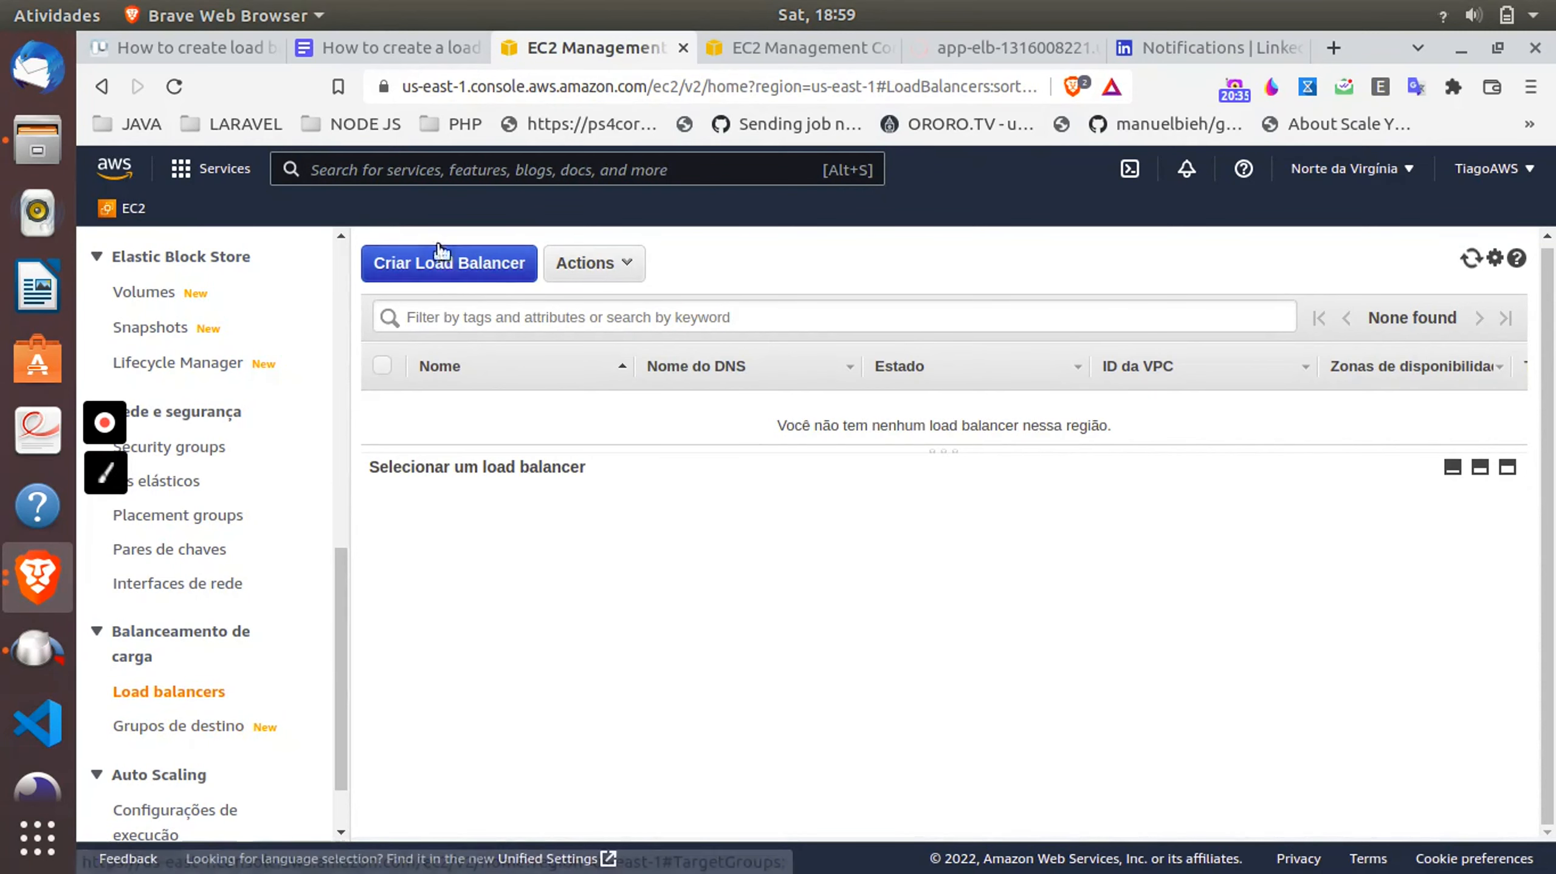
{"action": "left_click", "coordinate": [448, 275]}
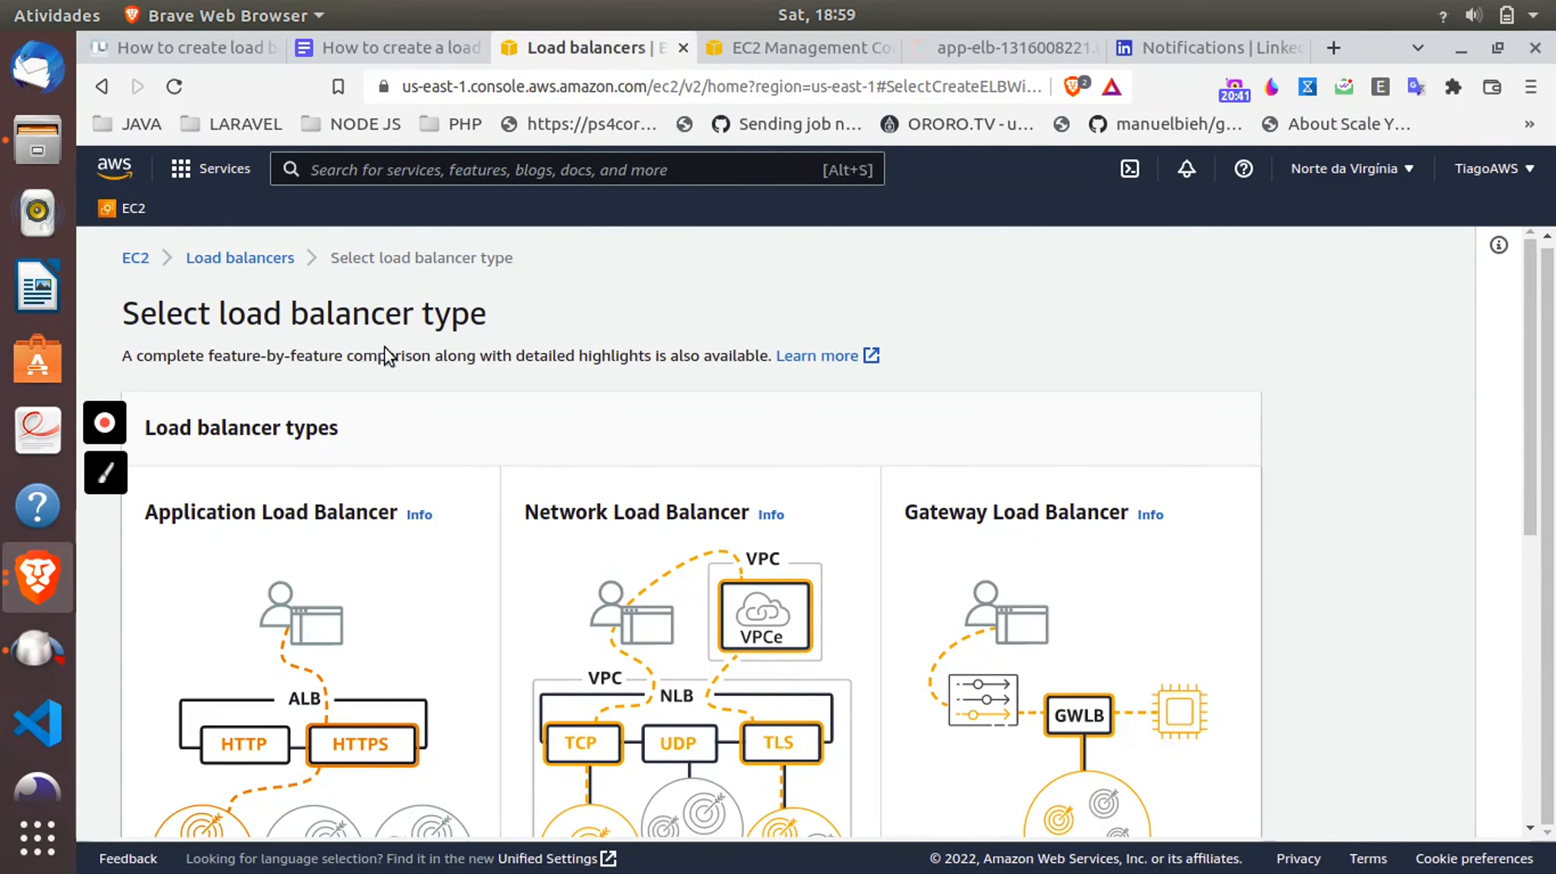
- Compare the diagrams and descriptions of the Application, Network and Gateway Load Balancer types
{"action": "scroll", "coordinate": [311, 572], "scroll_direction": "down", "scroll_amount": 5}
{"action": "scroll", "coordinate": [311, 571], "scroll_direction": "up", "scroll_amount": 3}
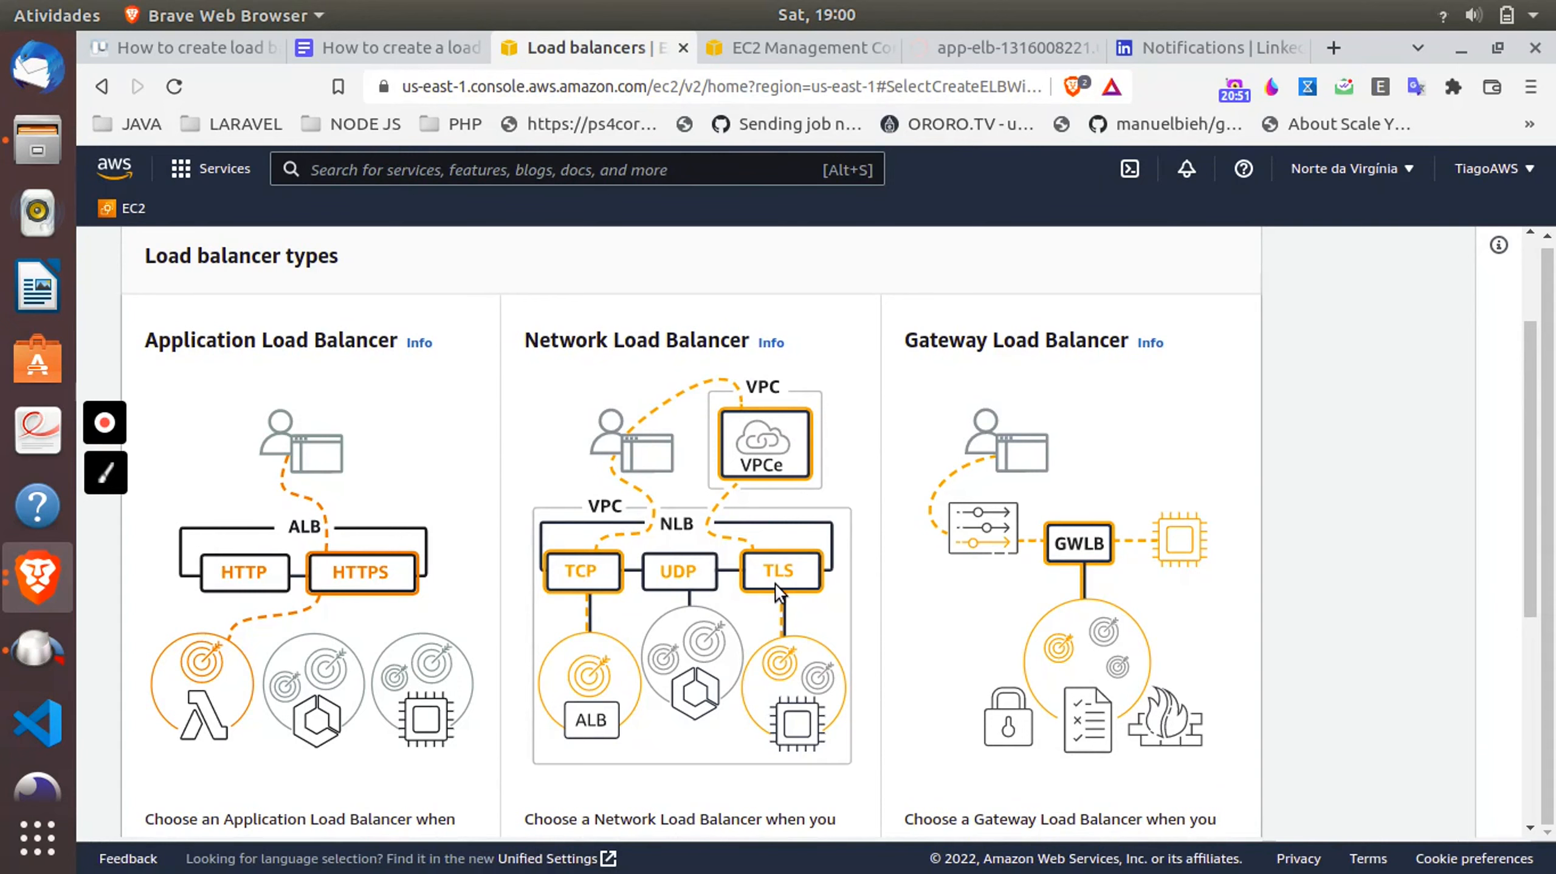
{"action": "scroll", "coordinate": [1136, 446], "scroll_direction": "up", "scroll_amount": 2}
{"action": "scroll", "coordinate": [1135, 446], "scroll_direction": "down", "scroll_amount": 3}
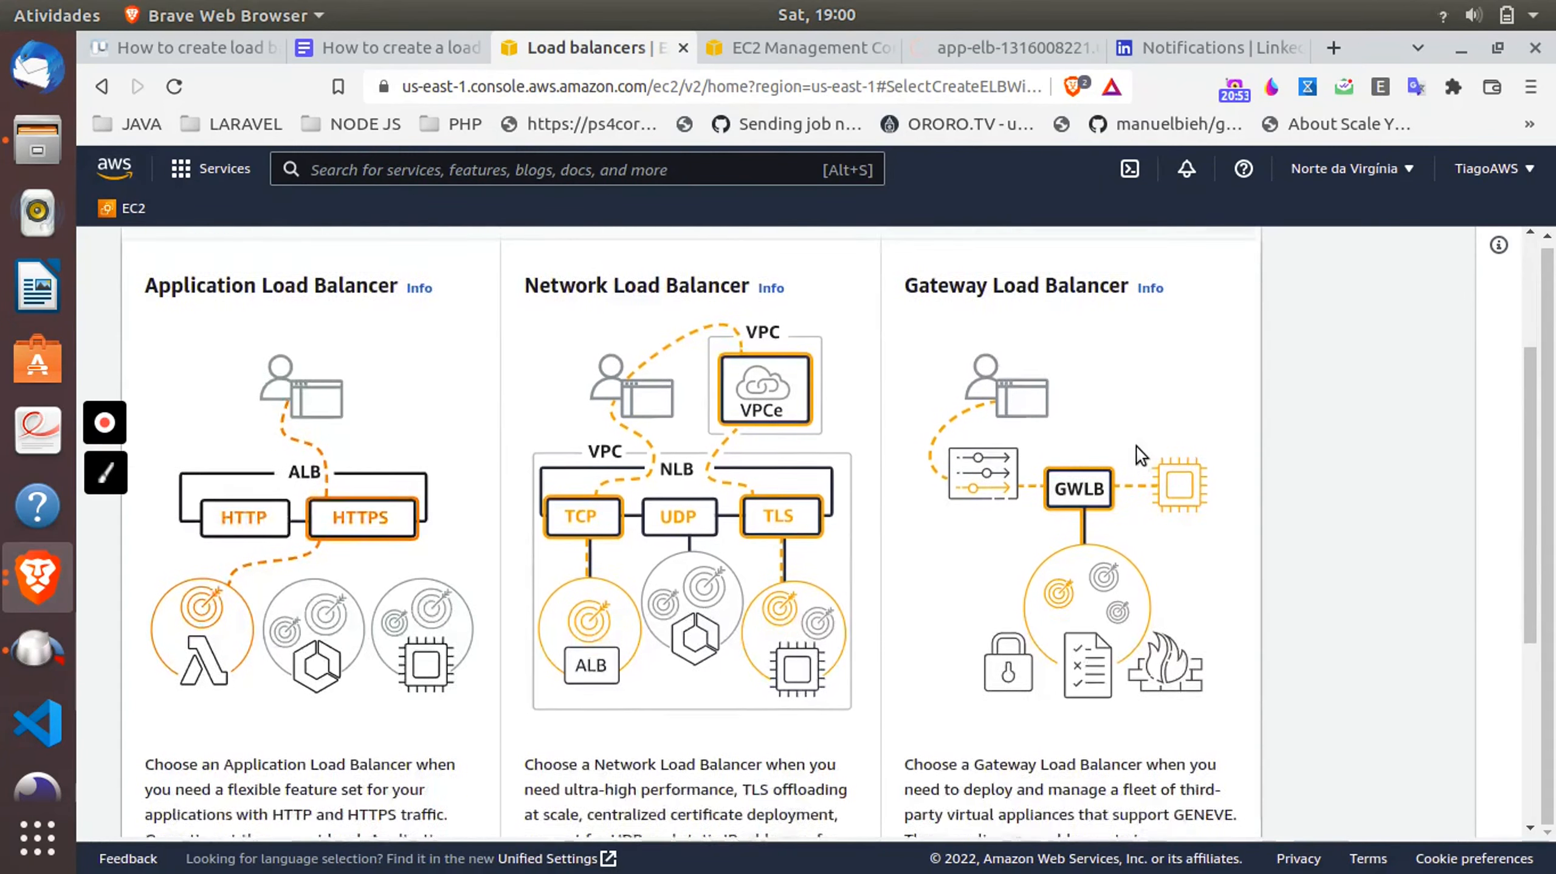
{"action": "scroll", "coordinate": [1135, 446], "scroll_direction": "down", "scroll_amount": 2}
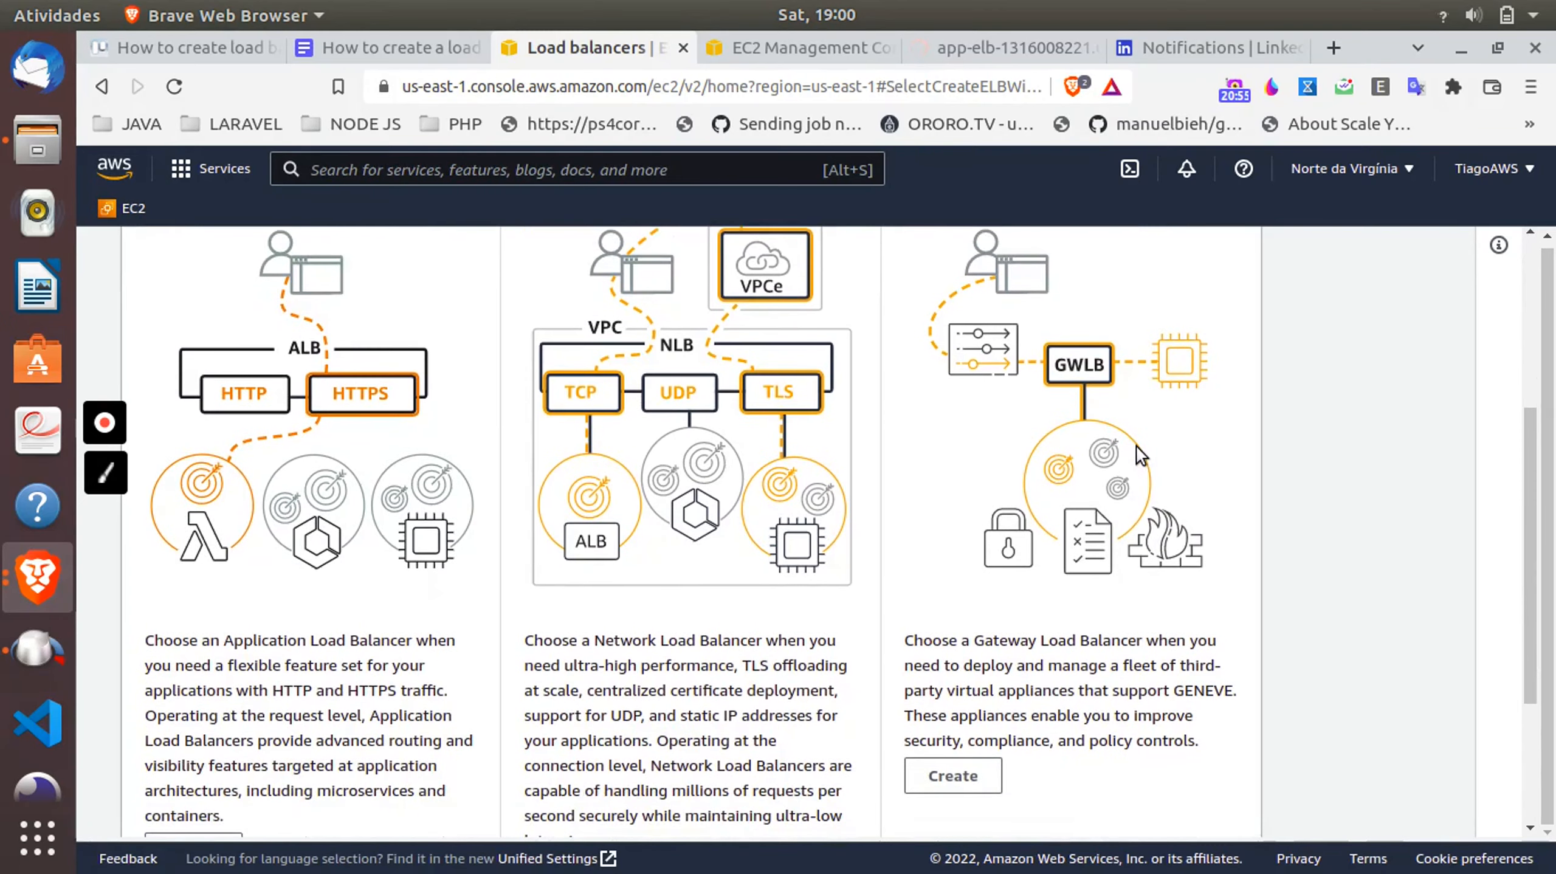
{"action": "scroll", "coordinate": [1135, 446], "scroll_direction": "down", "scroll_amount": 1}
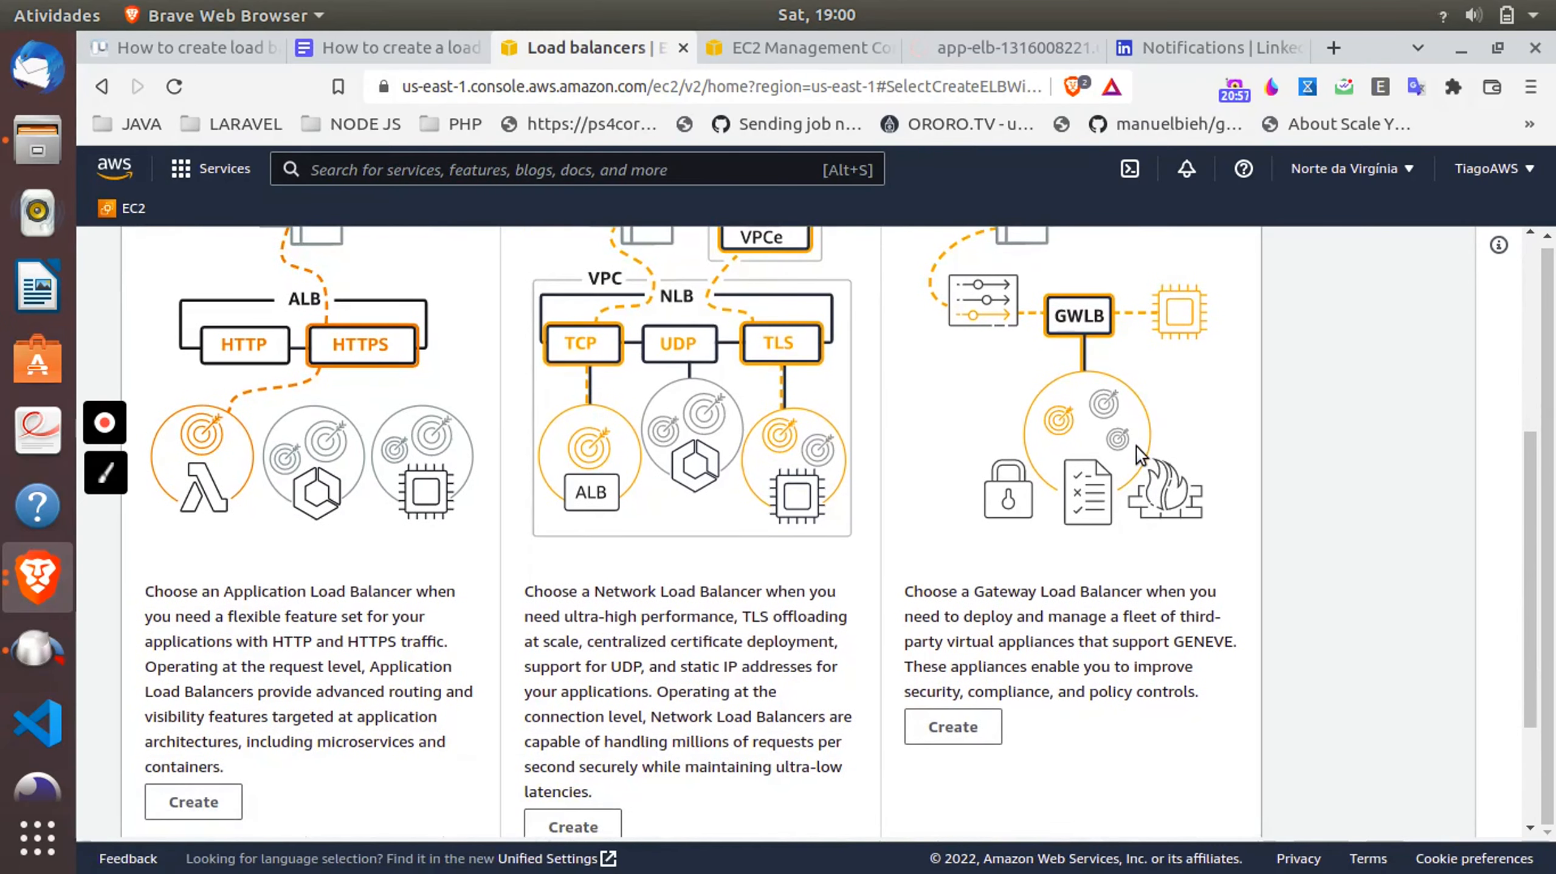
{"action": "scroll", "coordinate": [1135, 446], "scroll_direction": "up", "scroll_amount": 1}
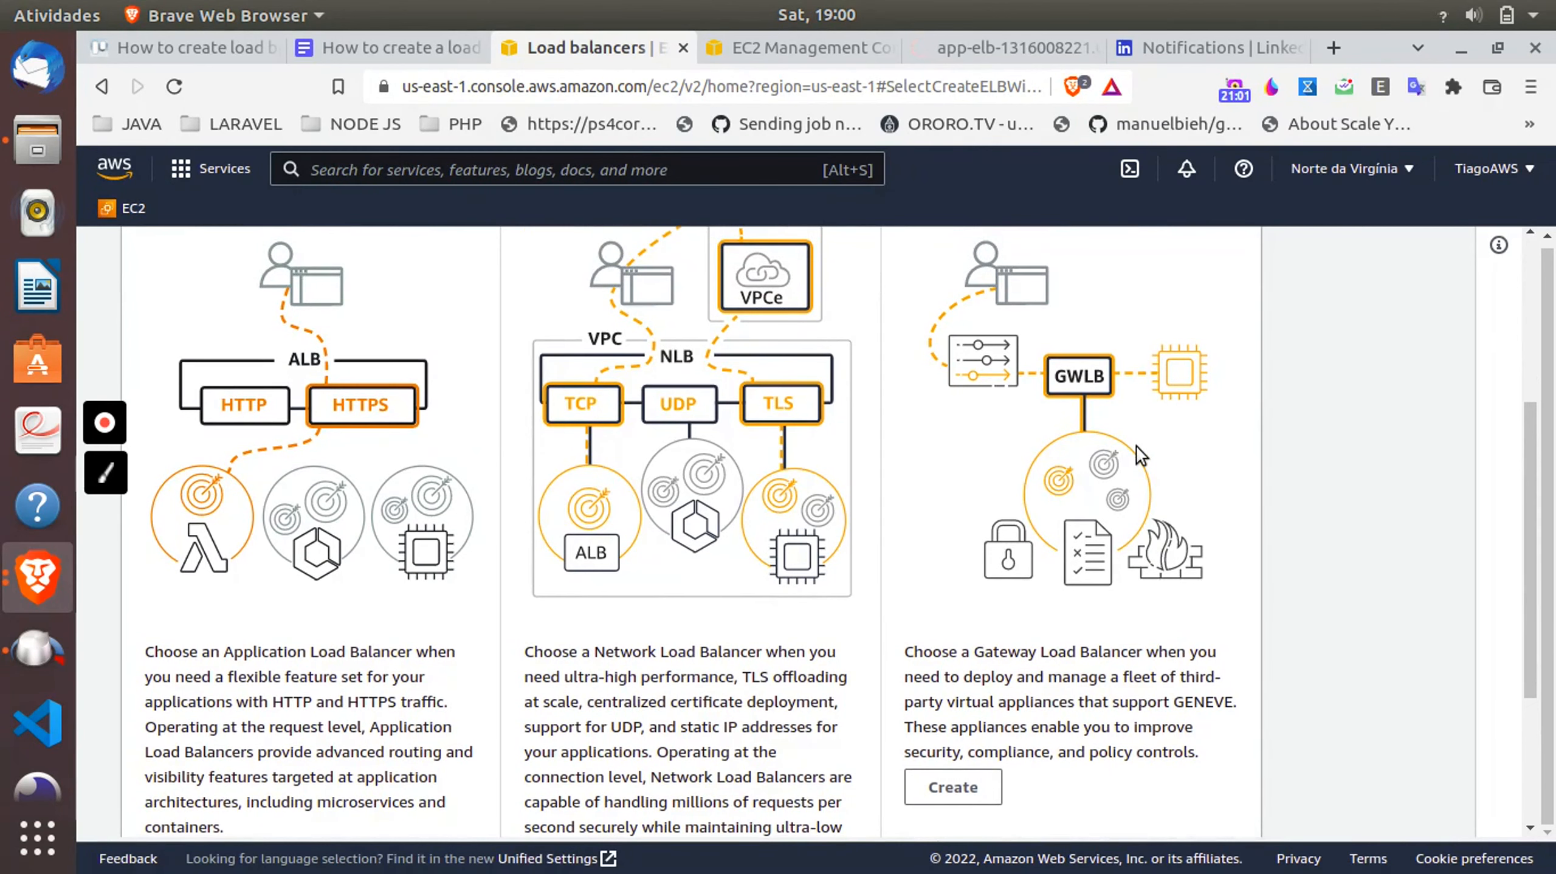
{"action": "scroll", "coordinate": [323, 511], "scroll_direction": "up", "scroll_amount": 4}
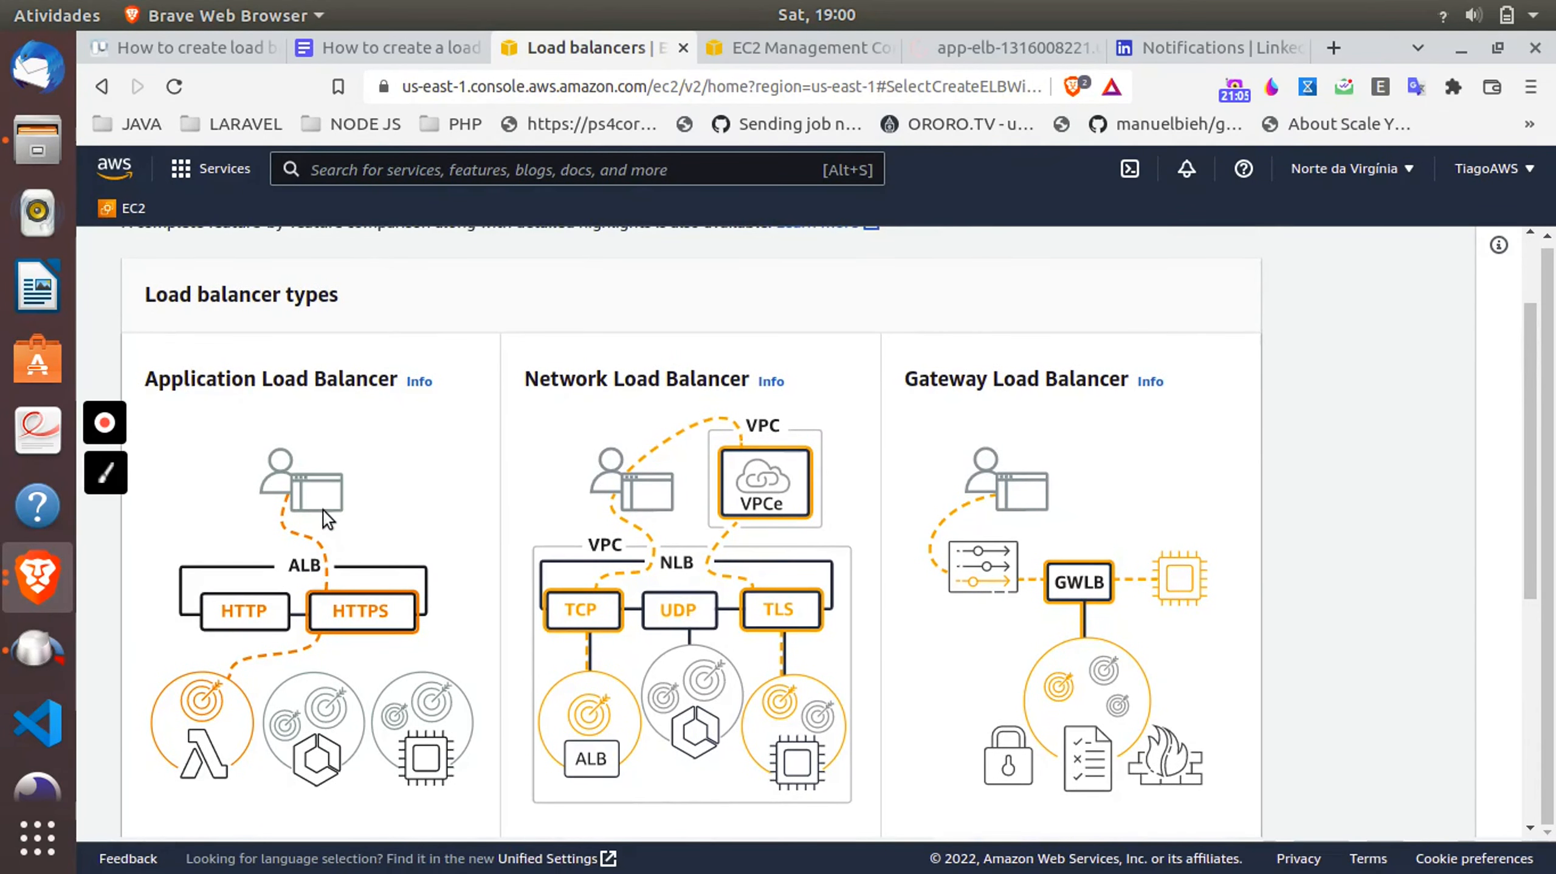
{"action": "scroll", "coordinate": [215, 597], "scroll_direction": "down", "scroll_amount": 5}
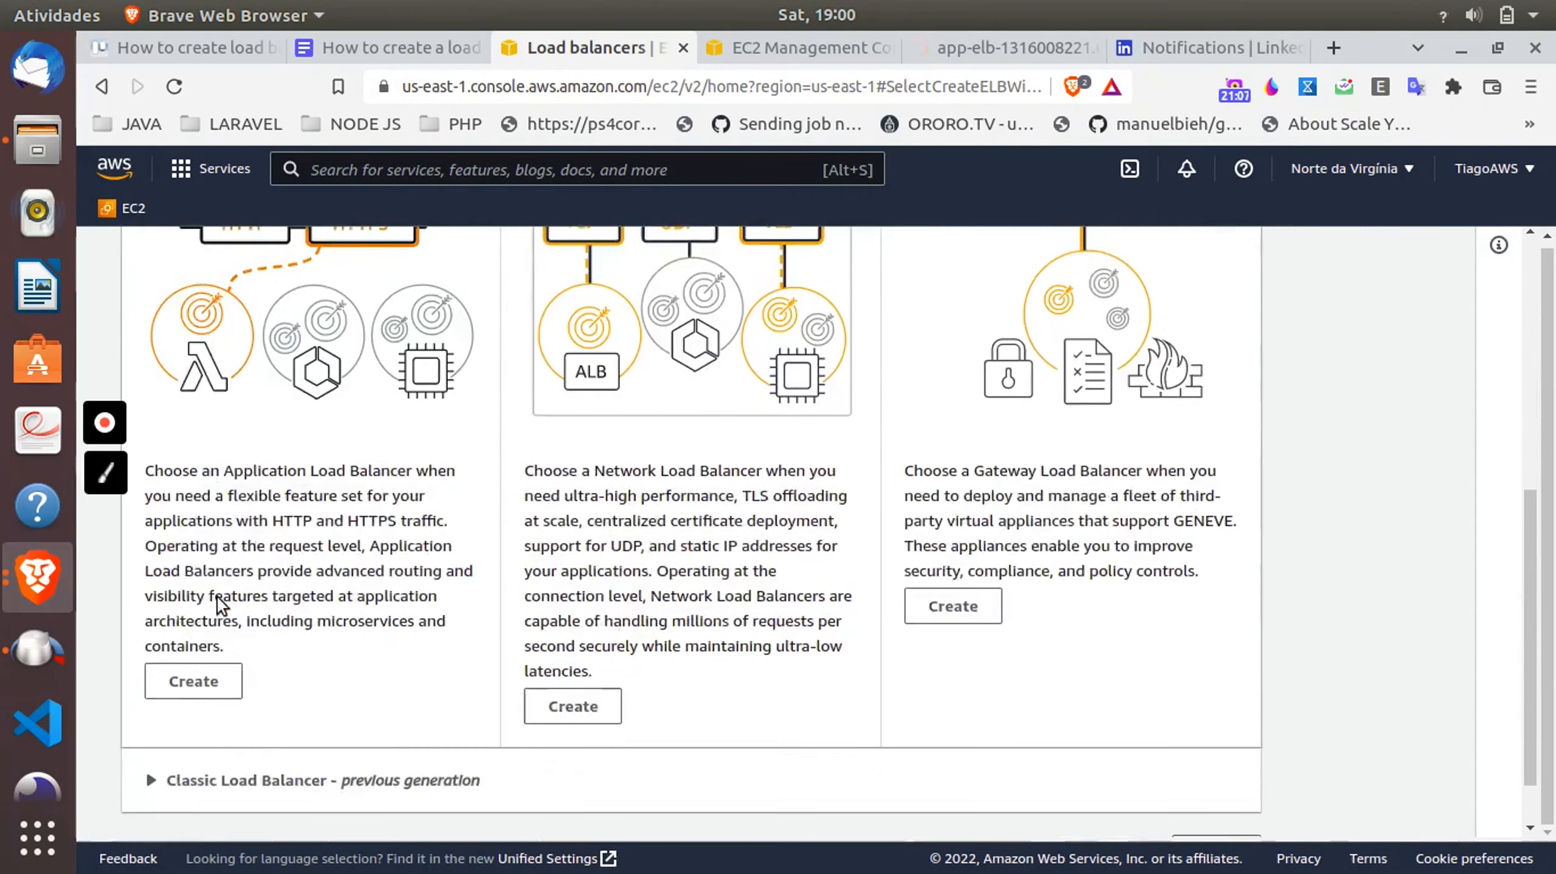
- Choose to create an Application Load Balancer and name it app-test-elb
{"action": "left_click", "coordinate": [227, 614]}
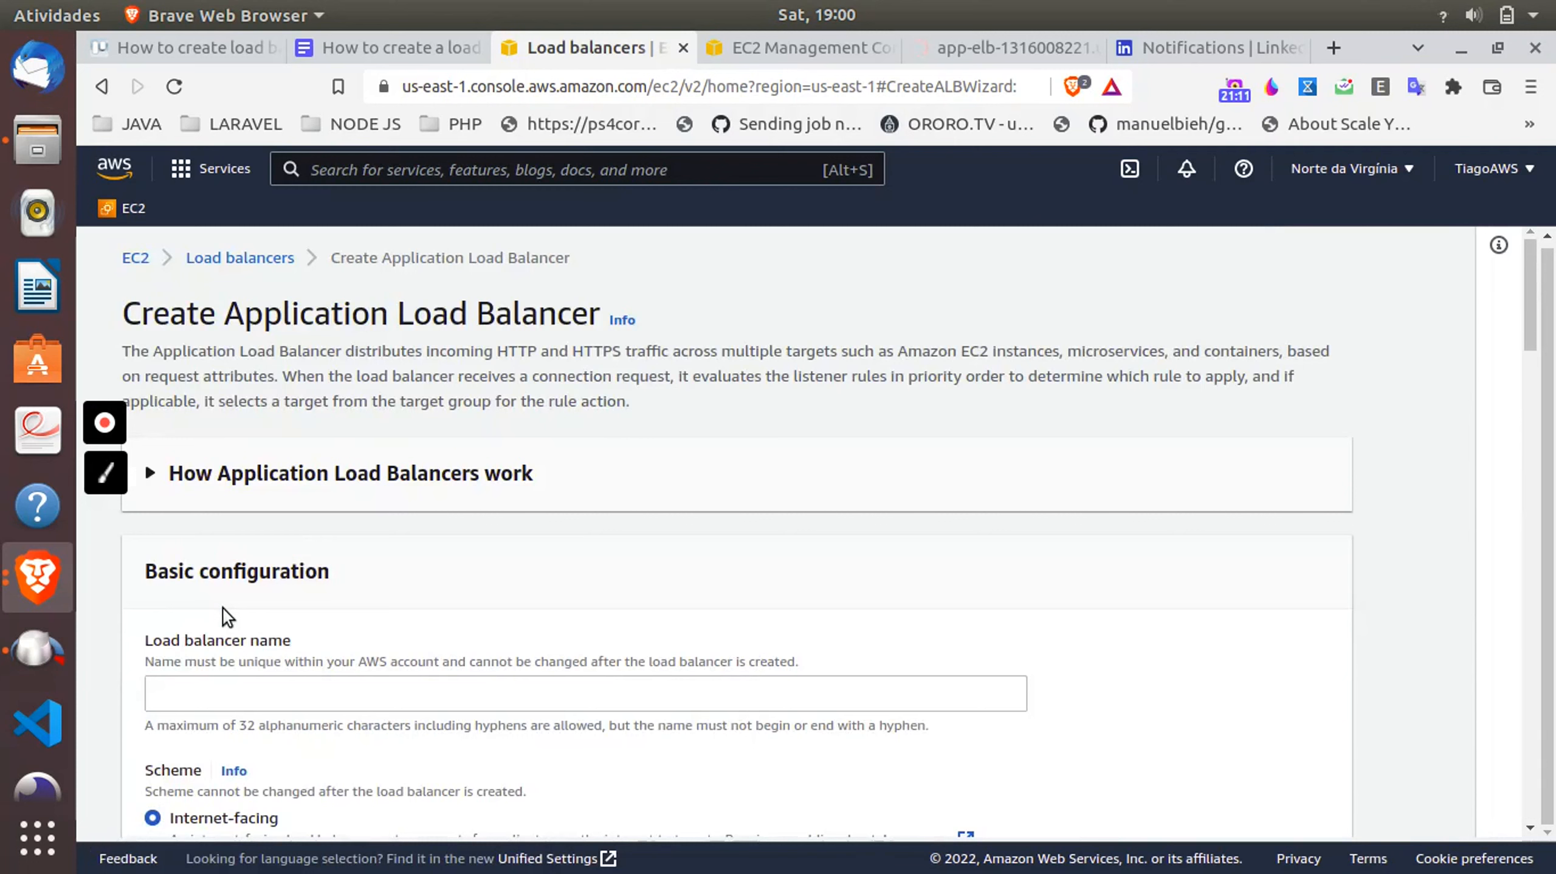
{"action": "left_click", "coordinate": [327, 694]}
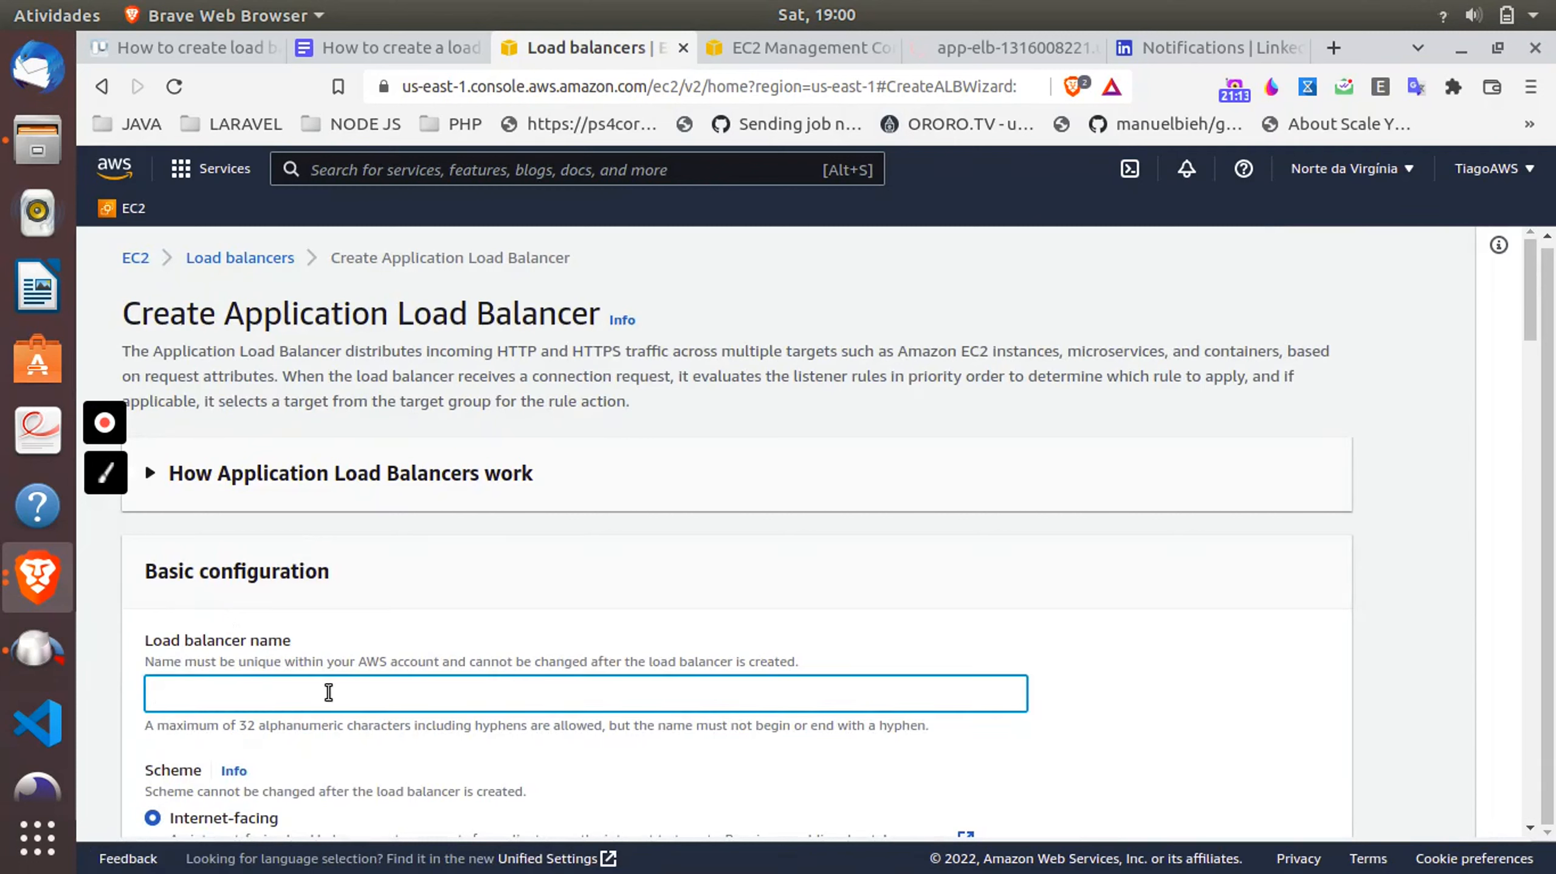
{"action": "type", "text": "app-el"}
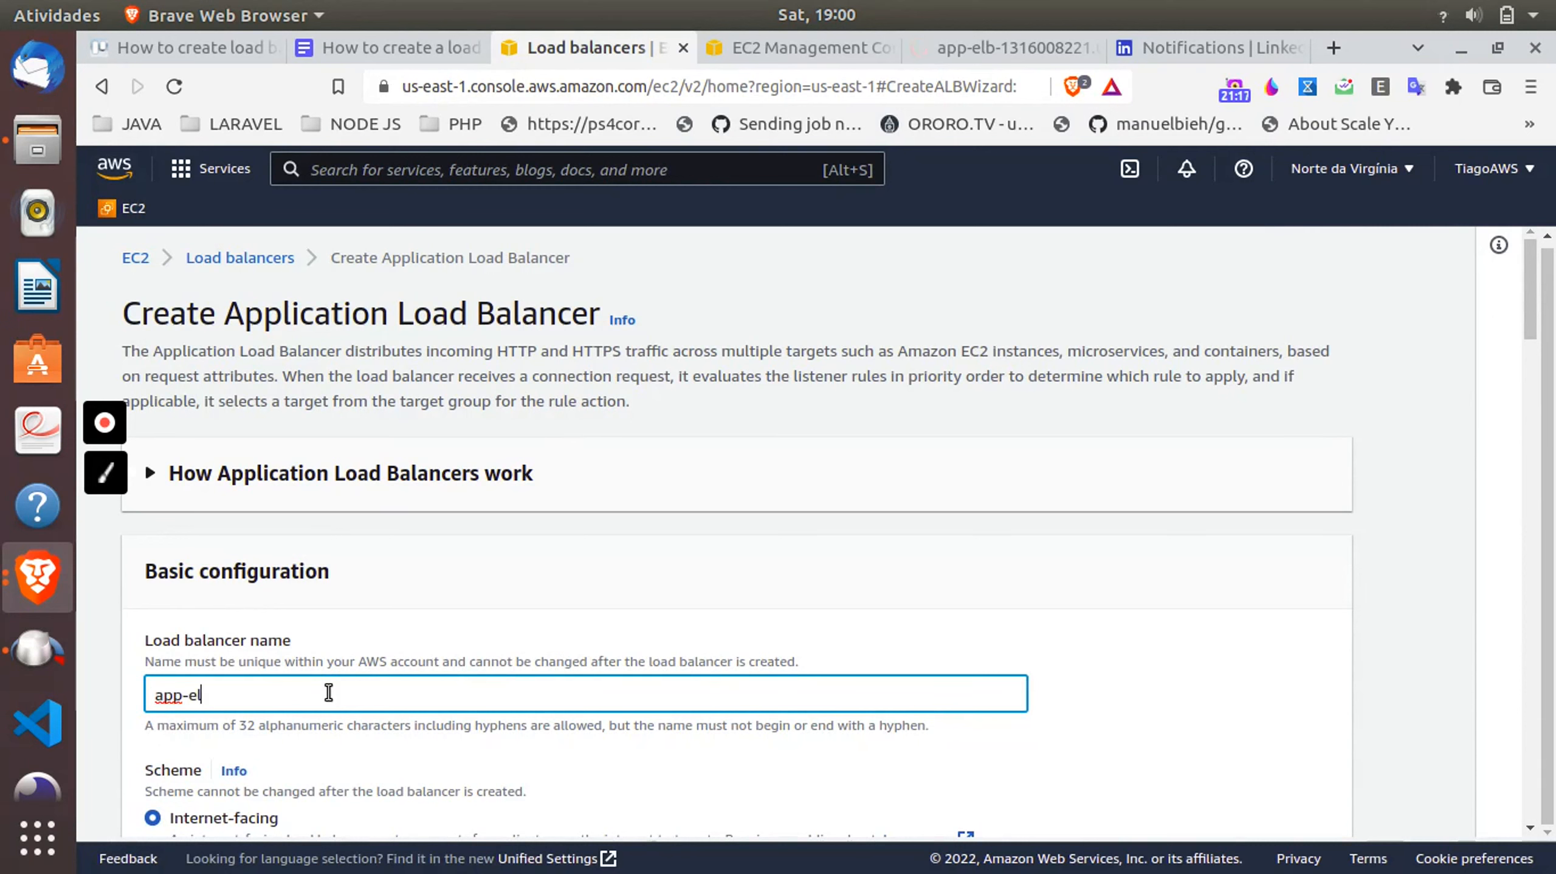
{"action": "key", "text": "BackSpace"}
{"action": "key", "text": "BackSpace"}
{"action": "type", "text": "test-elb"}
- Review the load balancer's scheme, IP address type, VPC and Availability Zone mapping options
{"action": "scroll", "coordinate": [415, 613], "scroll_direction": "down", "scroll_amount": 4}
{"action": "scroll", "coordinate": [415, 612], "scroll_direction": "down", "scroll_amount": 5}
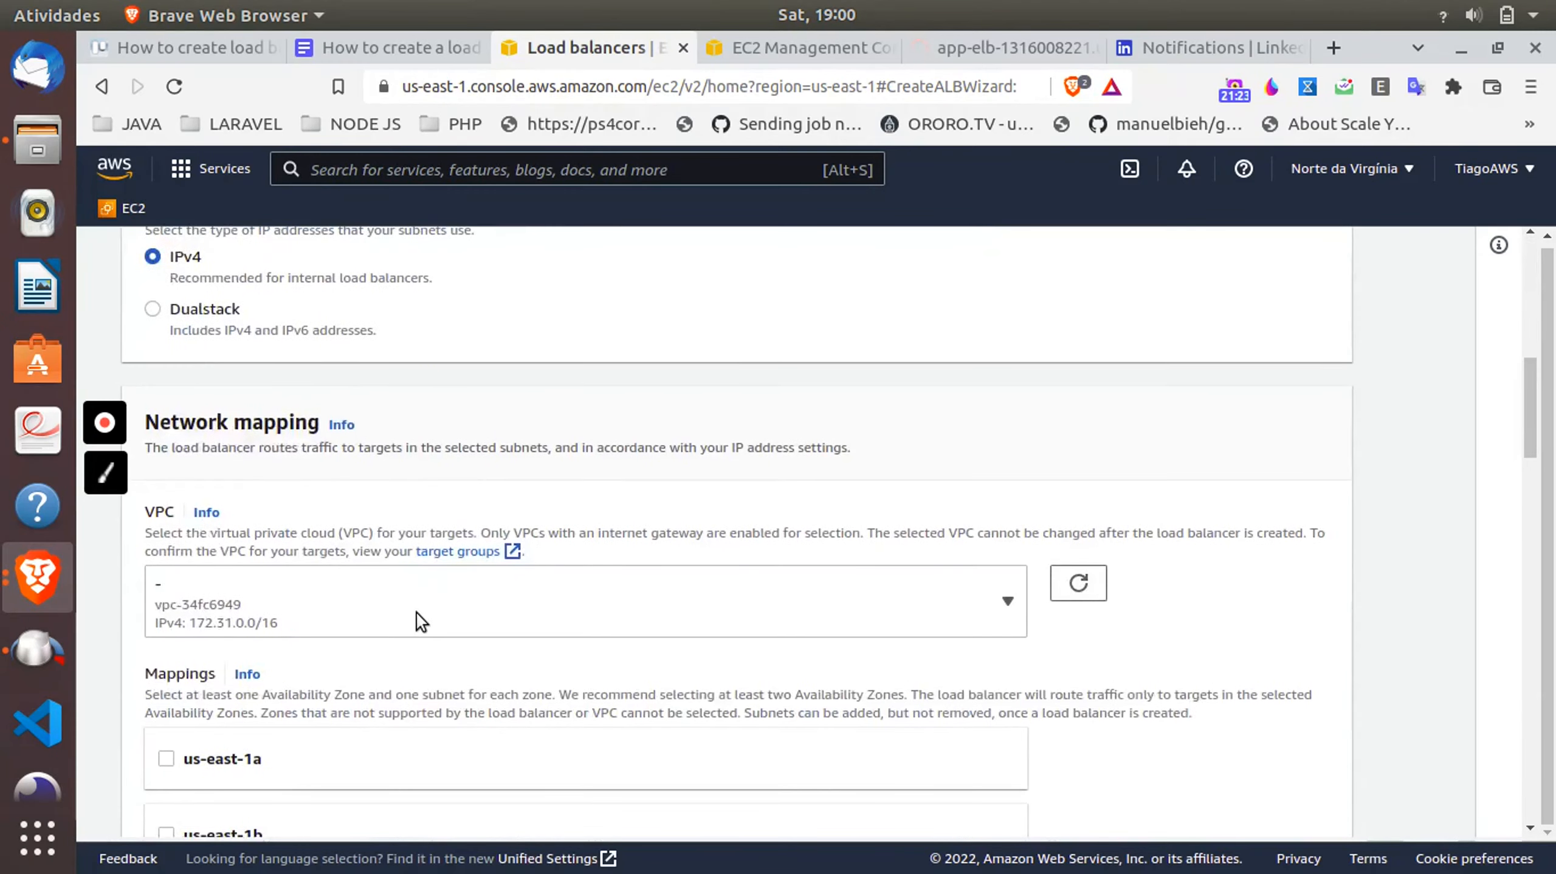
{"action": "scroll", "coordinate": [416, 612], "scroll_direction": "up", "scroll_amount": 6}
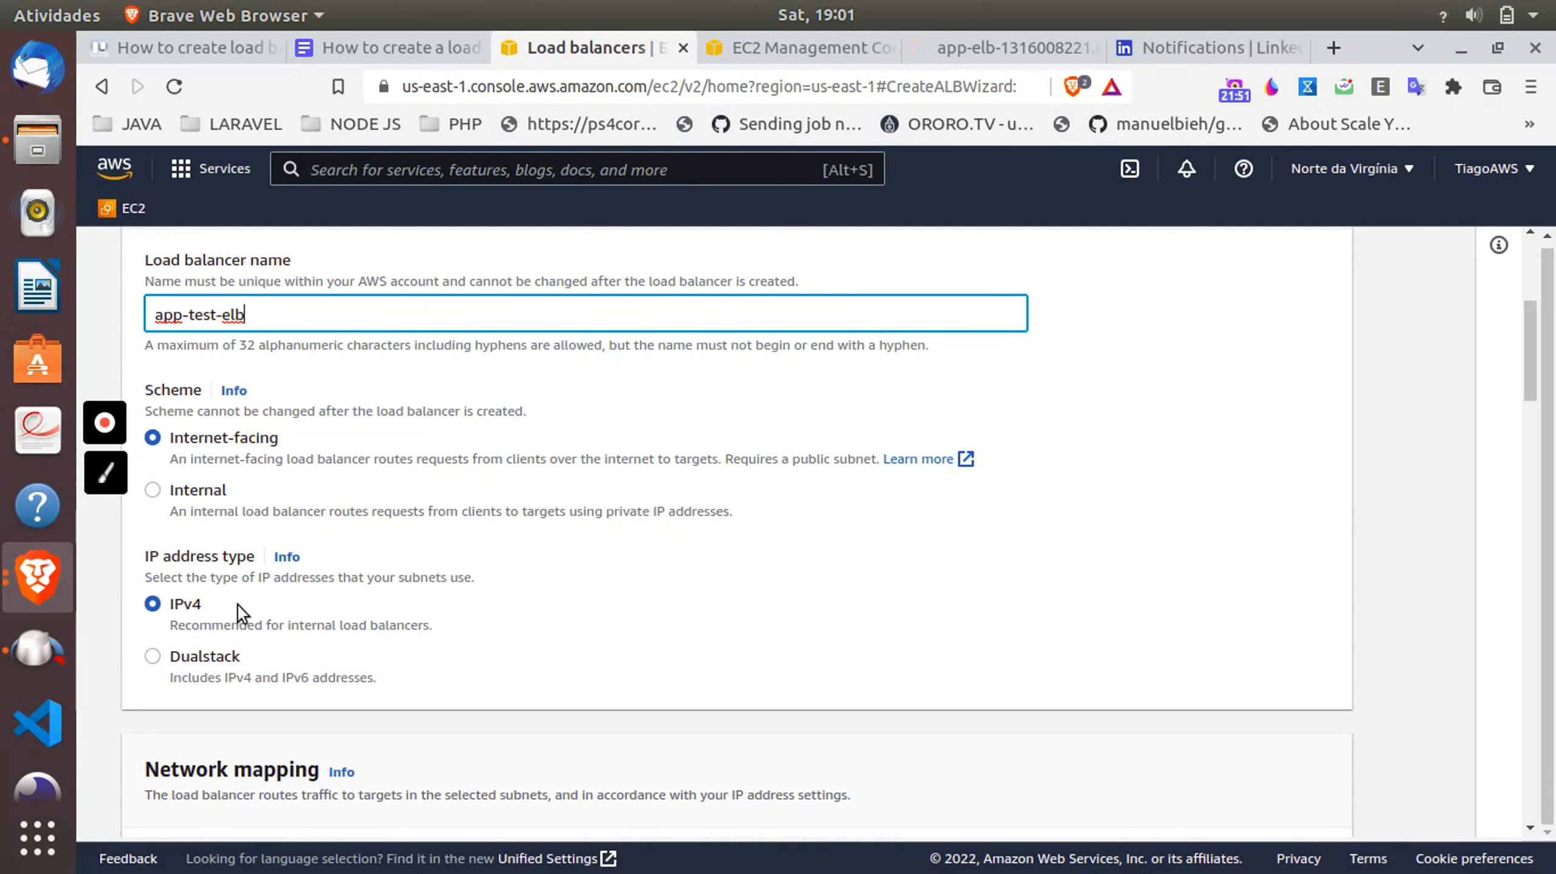
{"action": "scroll", "coordinate": [238, 605], "scroll_direction": "down", "scroll_amount": 5}
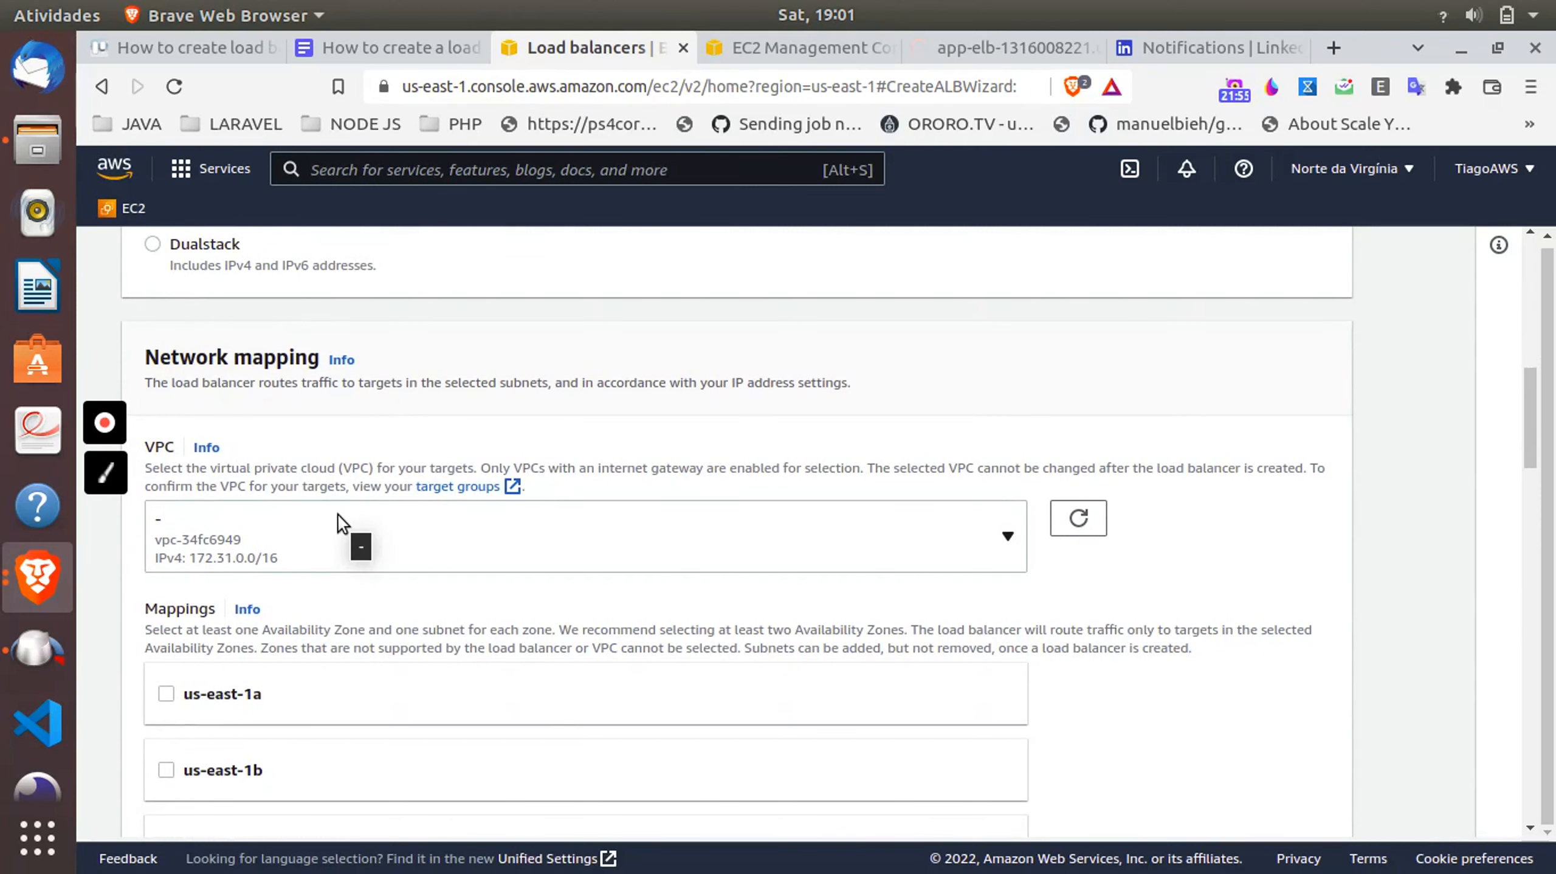
{"action": "scroll", "coordinate": [341, 690], "scroll_direction": "down", "scroll_amount": 3}
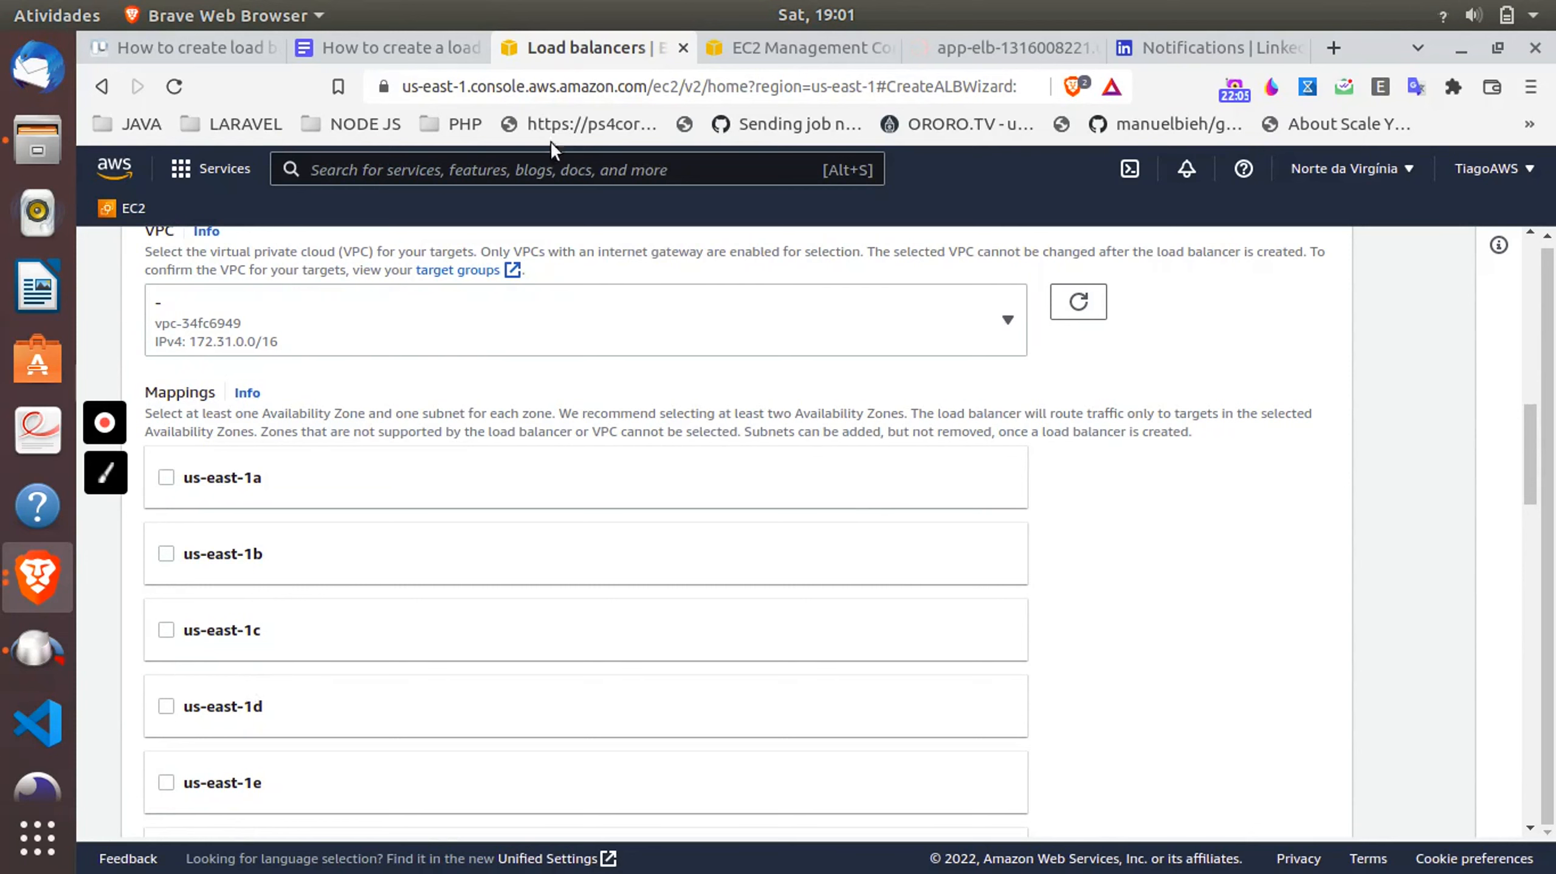
- Switch to the browser tab with the security group's inbound rules and open the list of running EC2 instances from there
{"action": "left_click", "coordinate": [770, 38]}
{"action": "scroll", "coordinate": [339, 404], "scroll_direction": "up", "scroll_amount": 1}
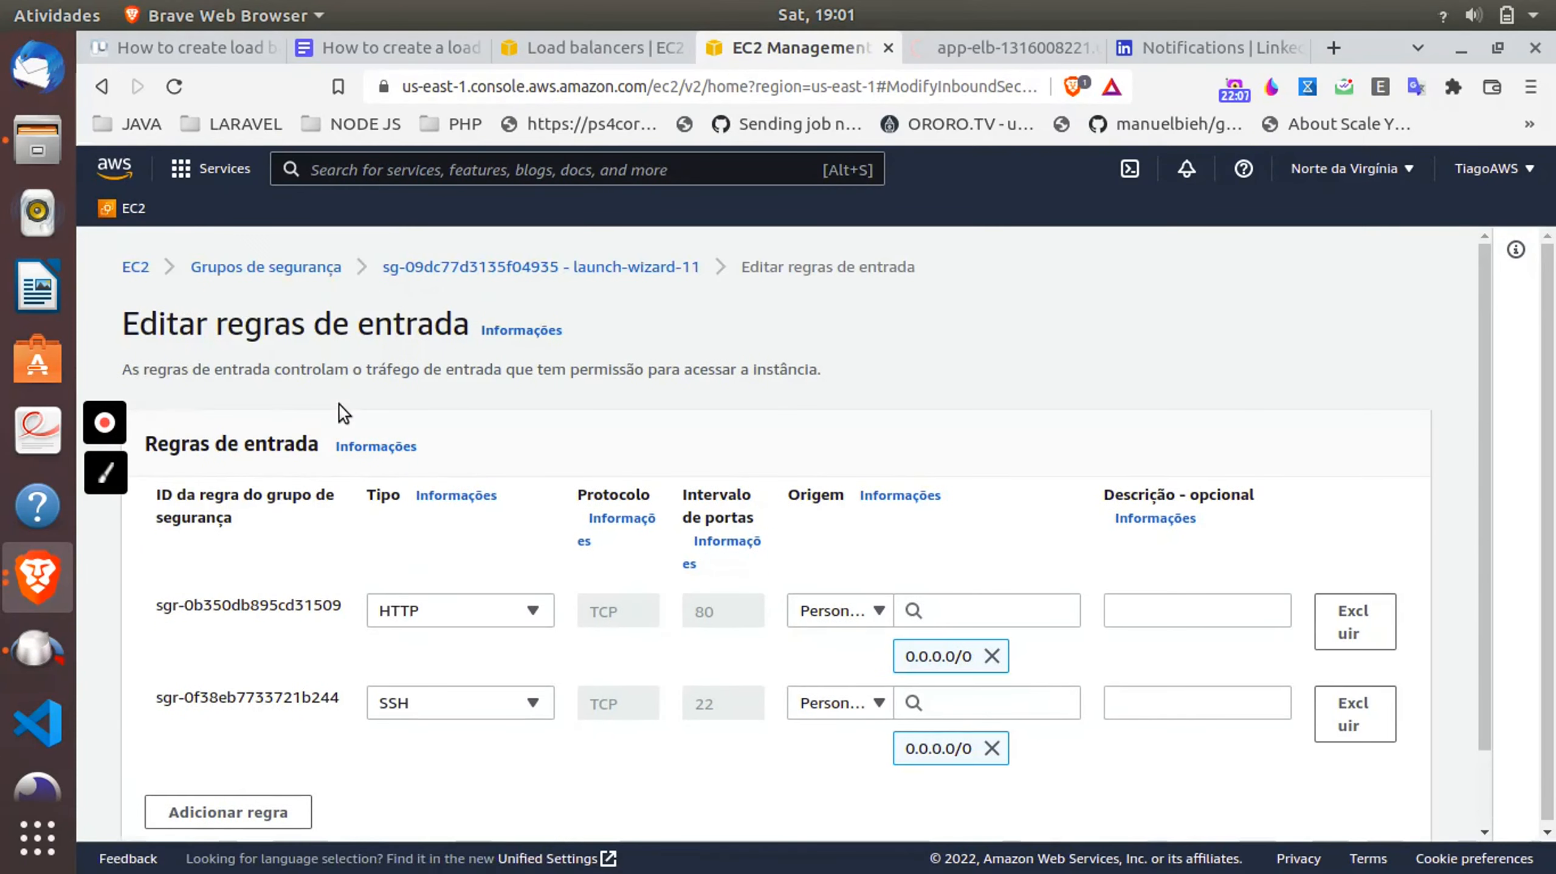
{"action": "left_click", "coordinate": [127, 266]}
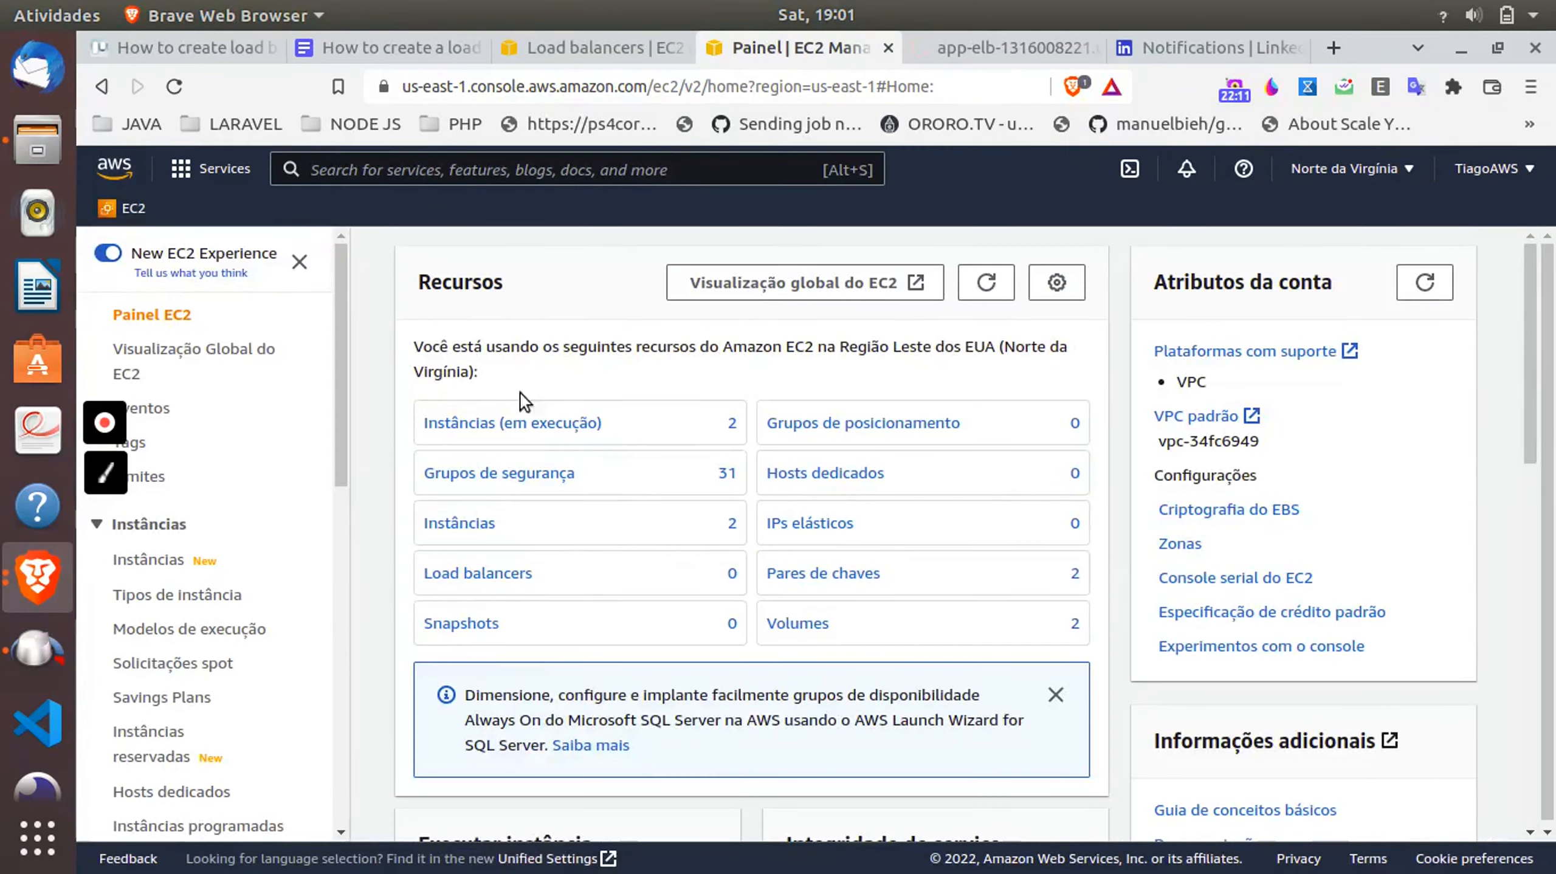
{"action": "left_click", "coordinate": [535, 426]}
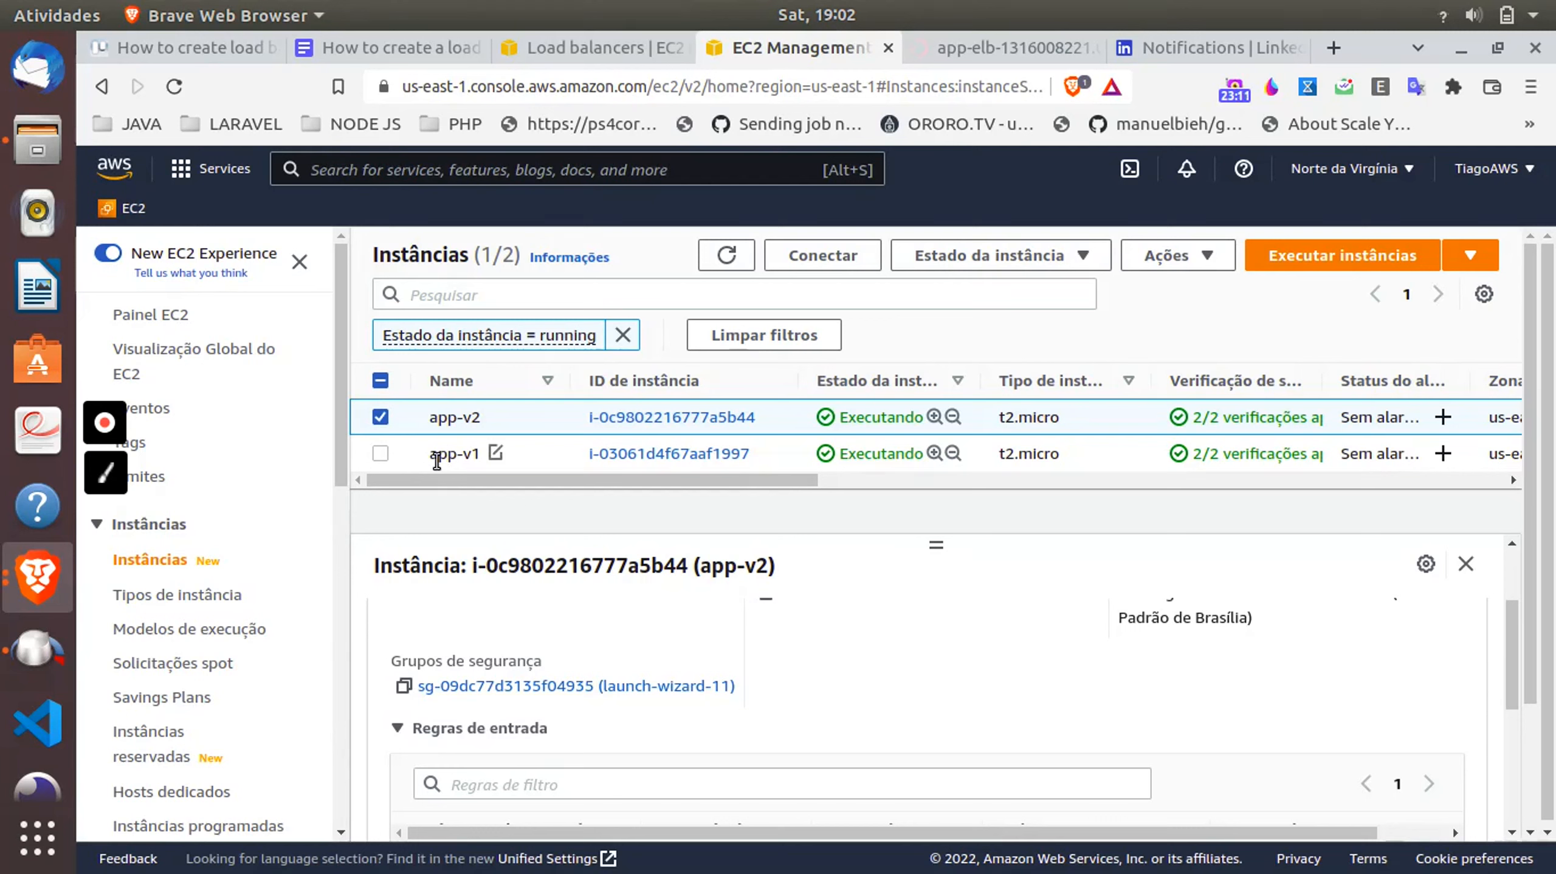
- Select the app-v1 instance and compare the Availability Zone and security group columns of both running instances
{"action": "double_click", "coordinate": [439, 454]}
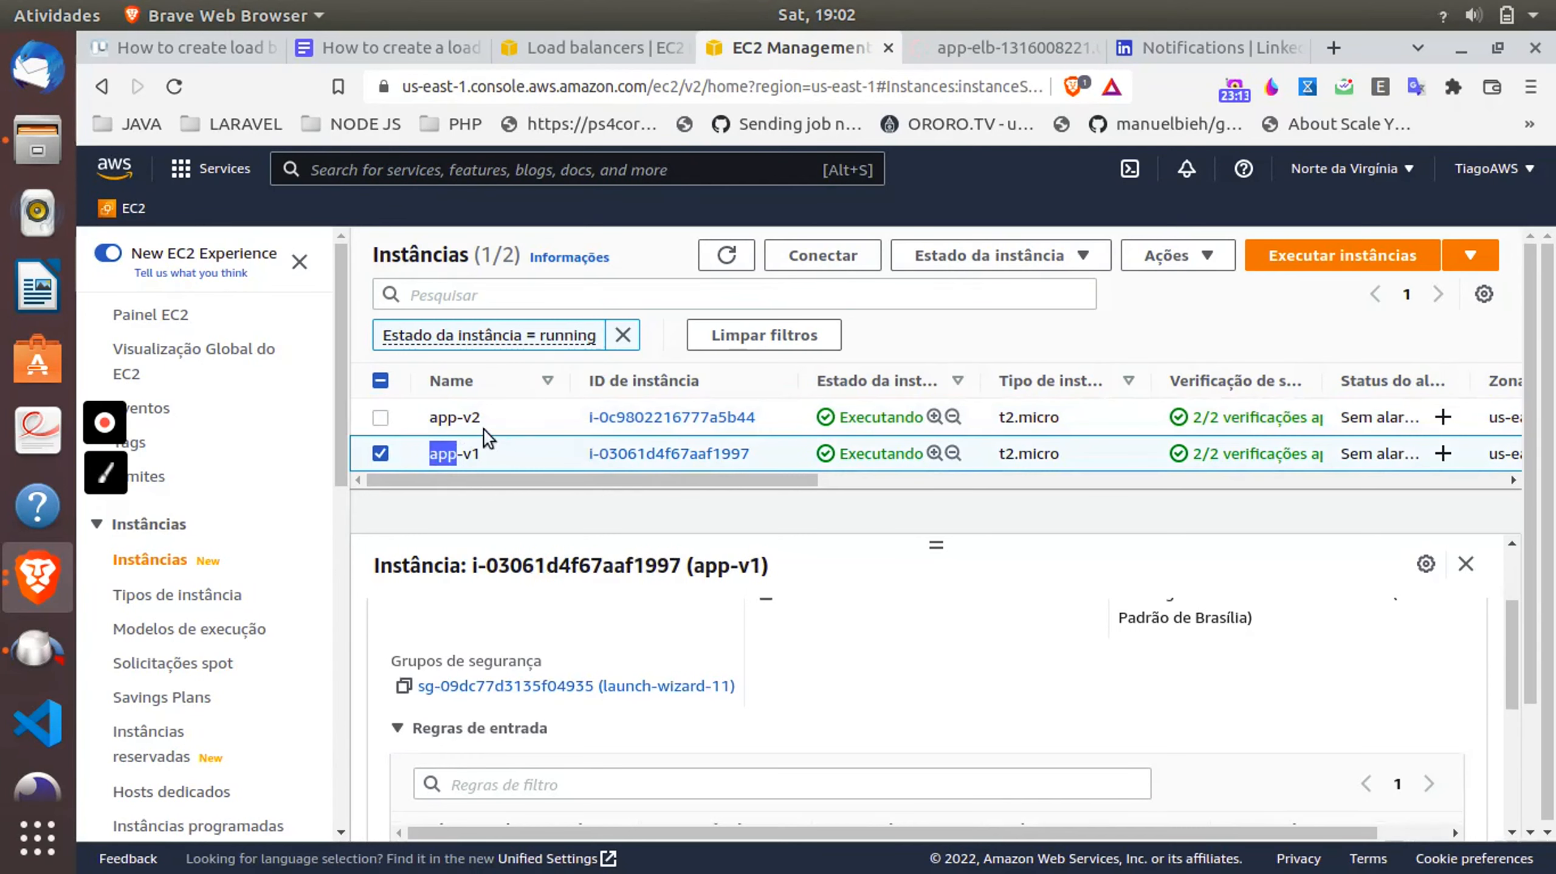
{"action": "double_click", "coordinate": [470, 417]}
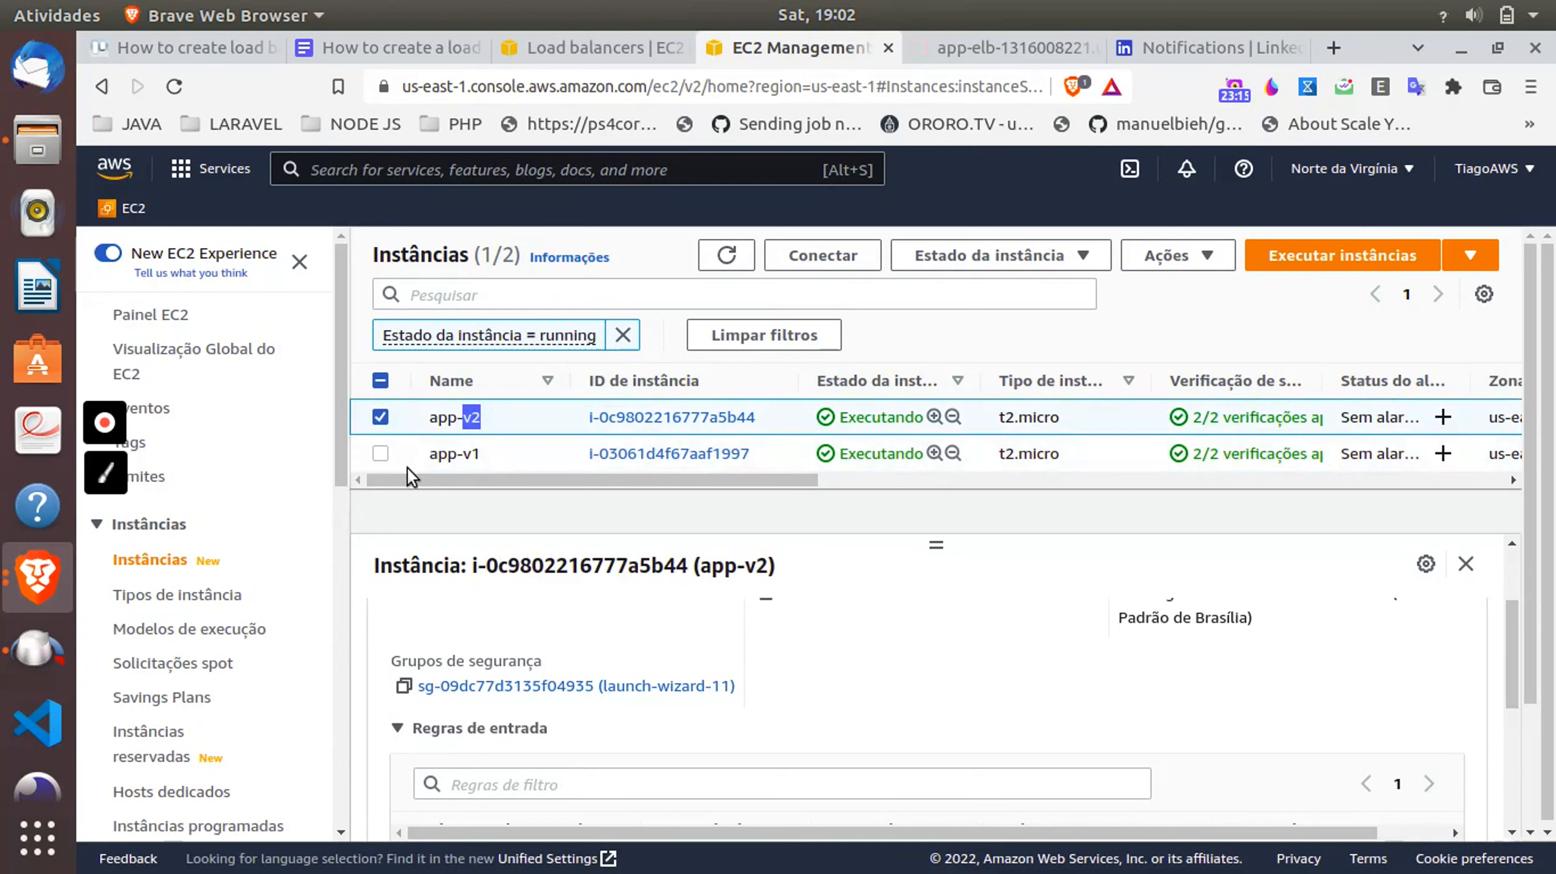
{"action": "left_click", "coordinate": [425, 464]}
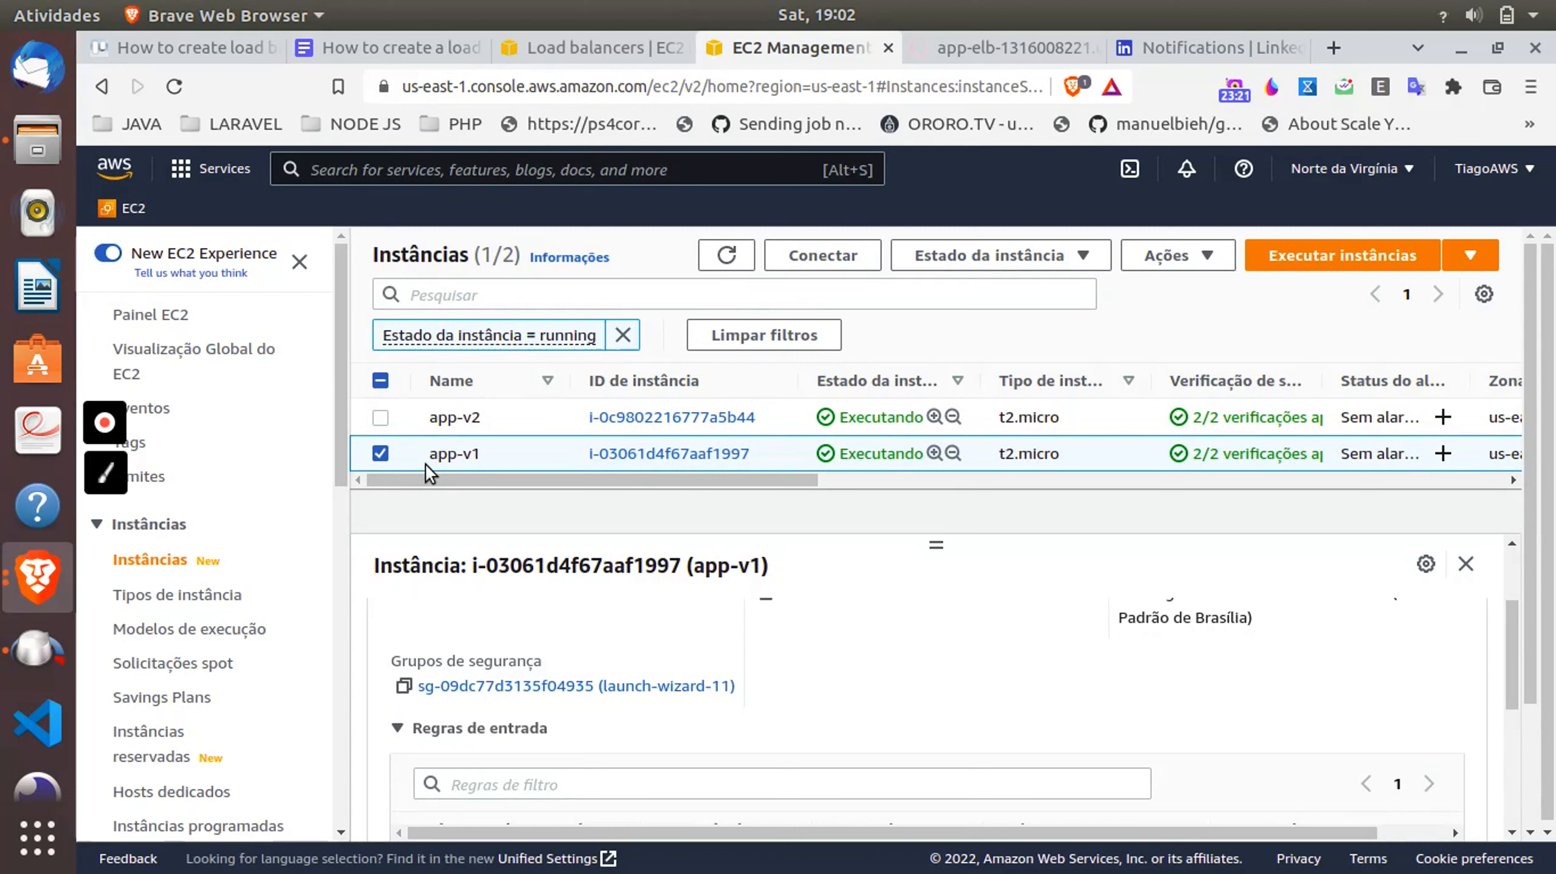
{"action": "scroll", "coordinate": [950, 419], "scroll_direction": "right", "scroll_amount": 5}
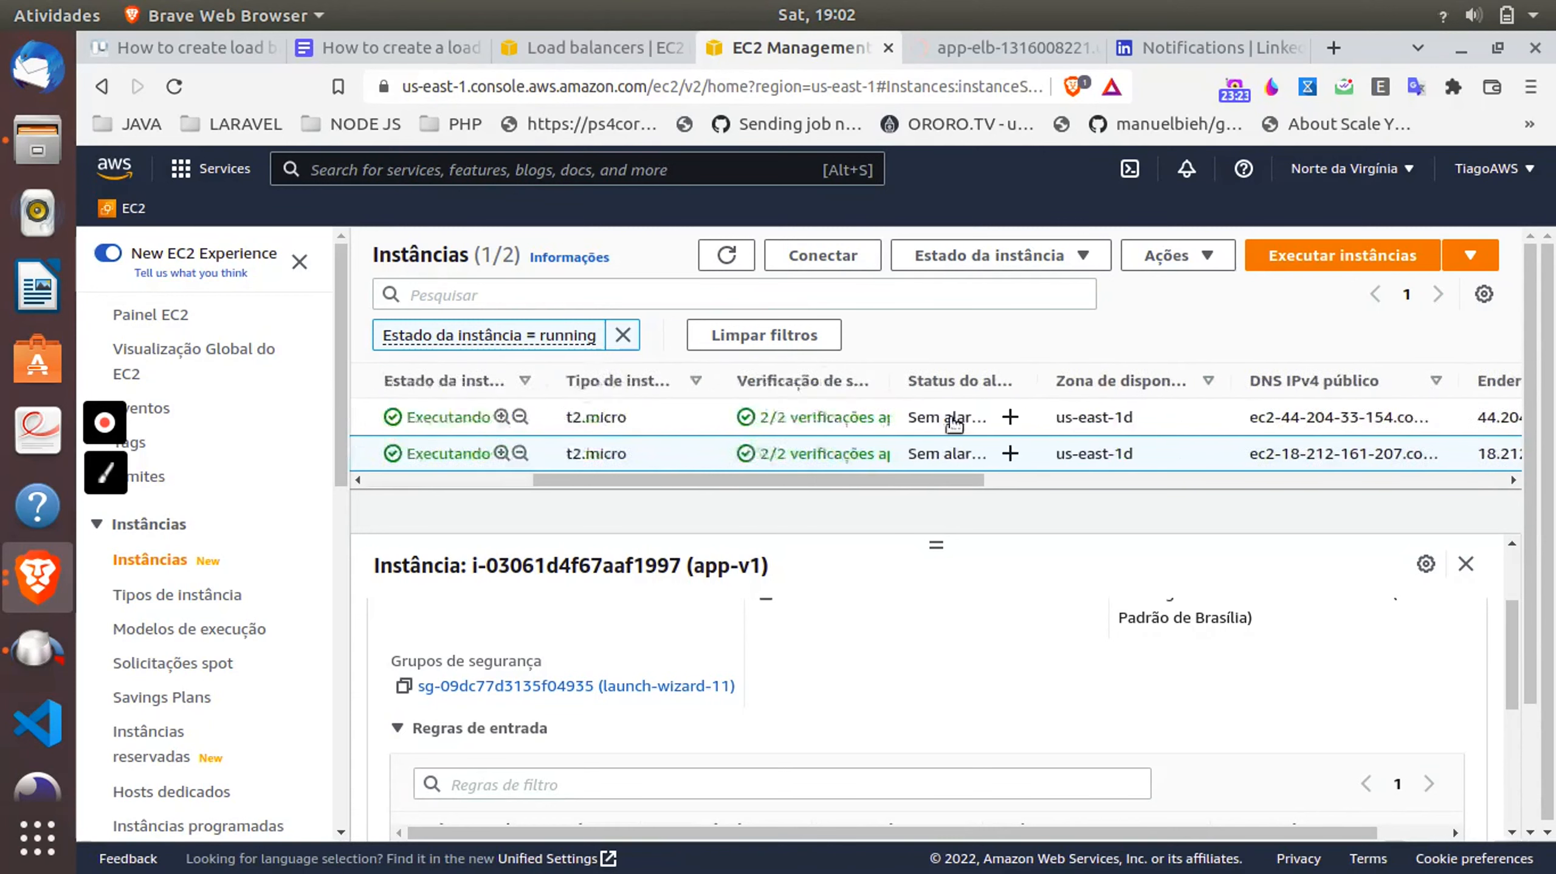
{"action": "scroll", "coordinate": [950, 418], "scroll_direction": "right", "scroll_amount": 5}
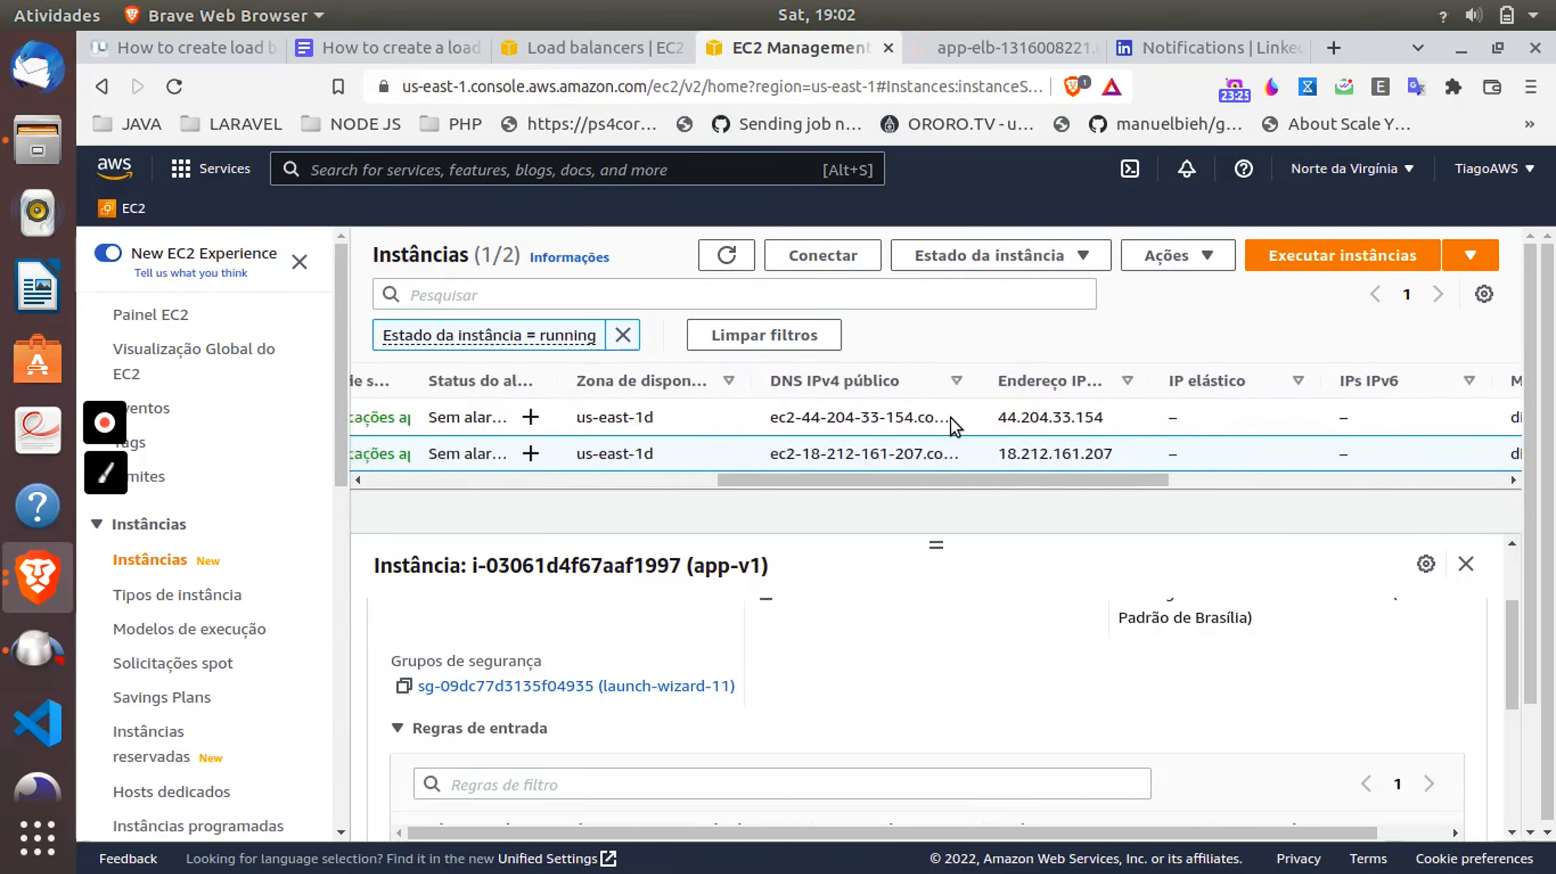
{"action": "scroll", "coordinate": [952, 423], "scroll_direction": "right", "scroll_amount": 5}
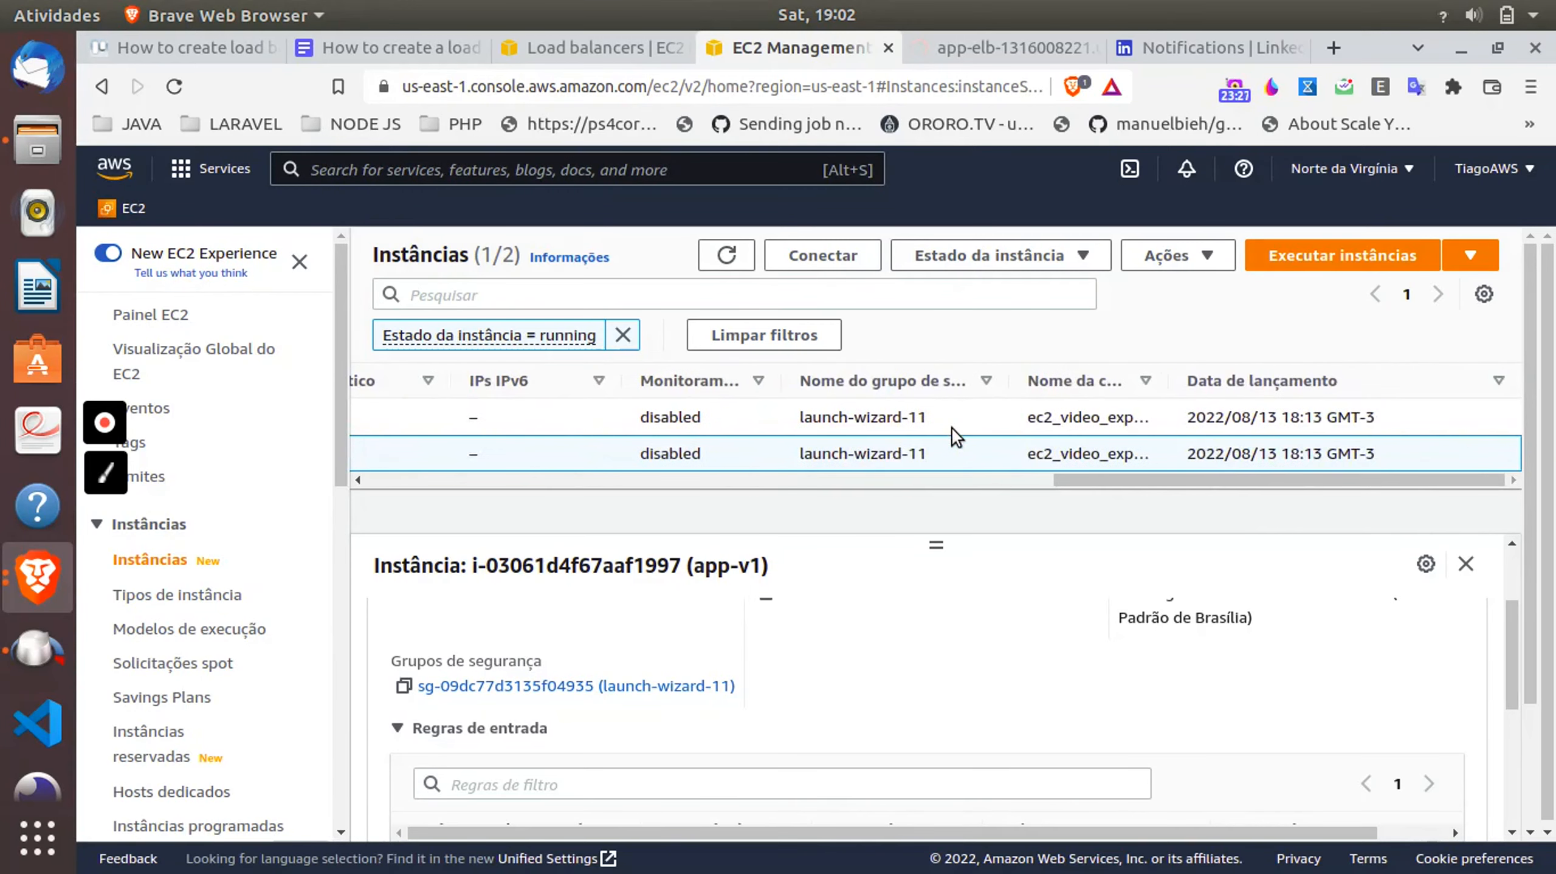
{"action": "scroll", "coordinate": [560, 547], "scroll_direction": "down", "scroll_amount": 1}
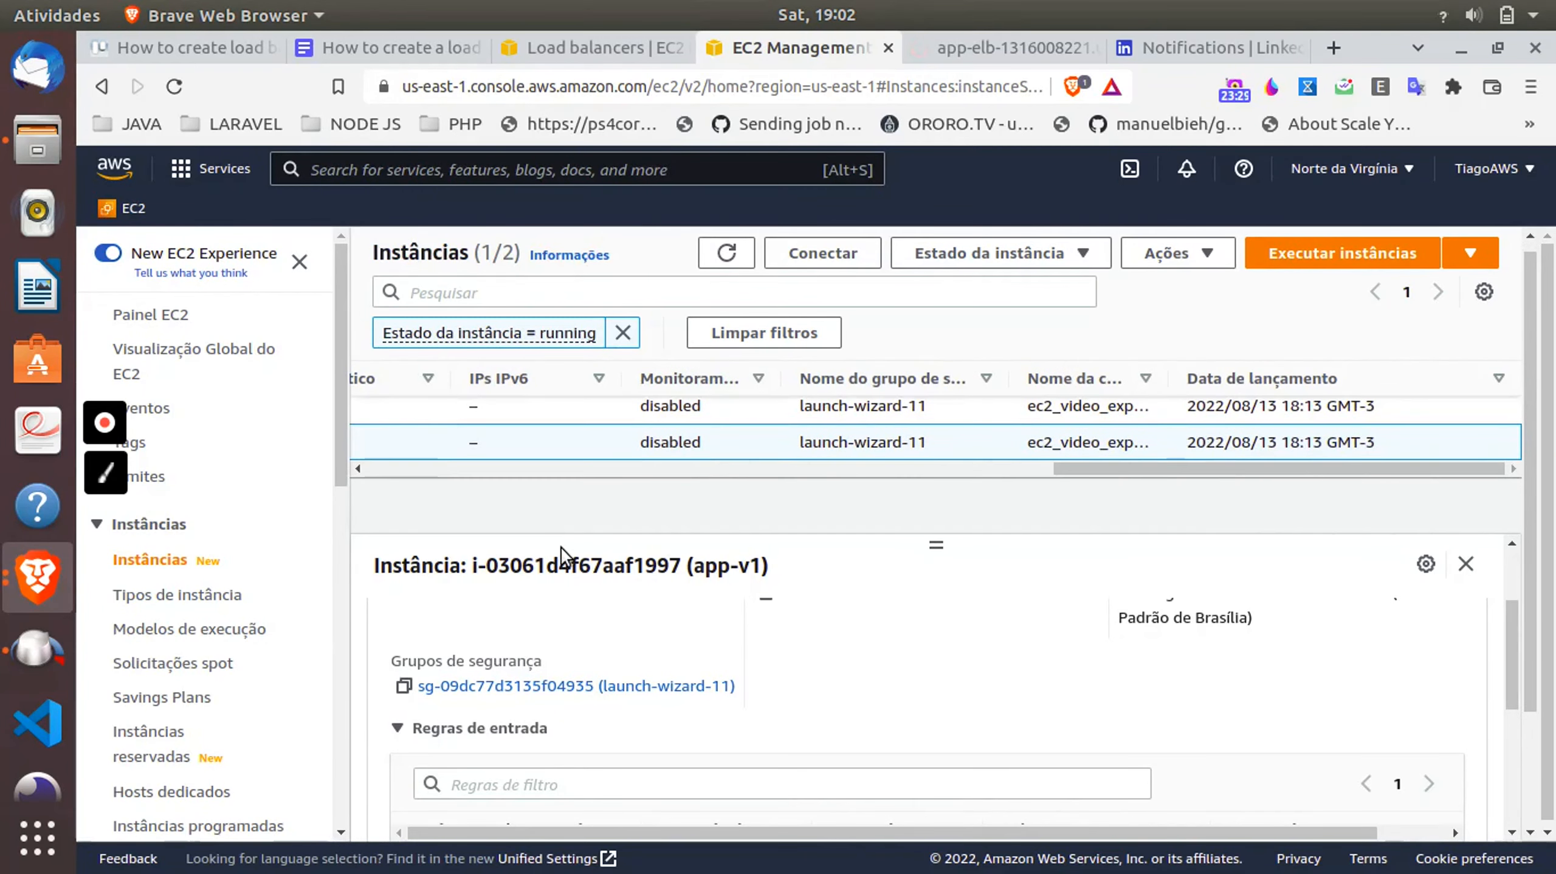
{"action": "scroll", "coordinate": [576, 443], "scroll_direction": "left", "scroll_amount": 10}
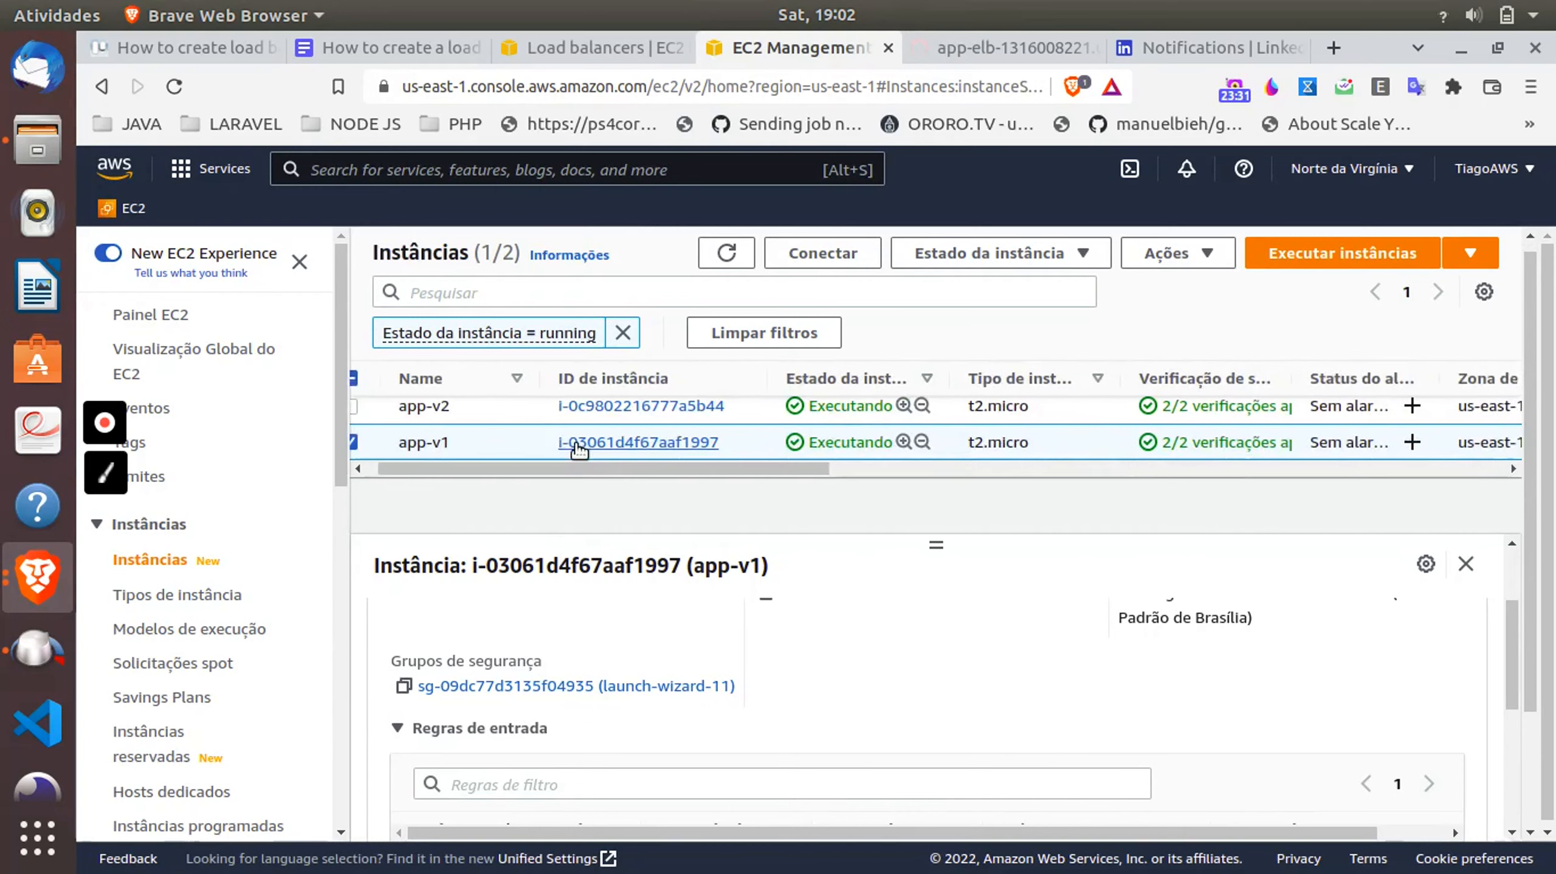
- Open the networking details of the app-v1 instance and check its subnet and Availability Zone
{"action": "scroll", "coordinate": [503, 606], "scroll_direction": "down", "scroll_amount": 5}
{"action": "scroll", "coordinate": [503, 606], "scroll_direction": "up", "scroll_amount": 7}
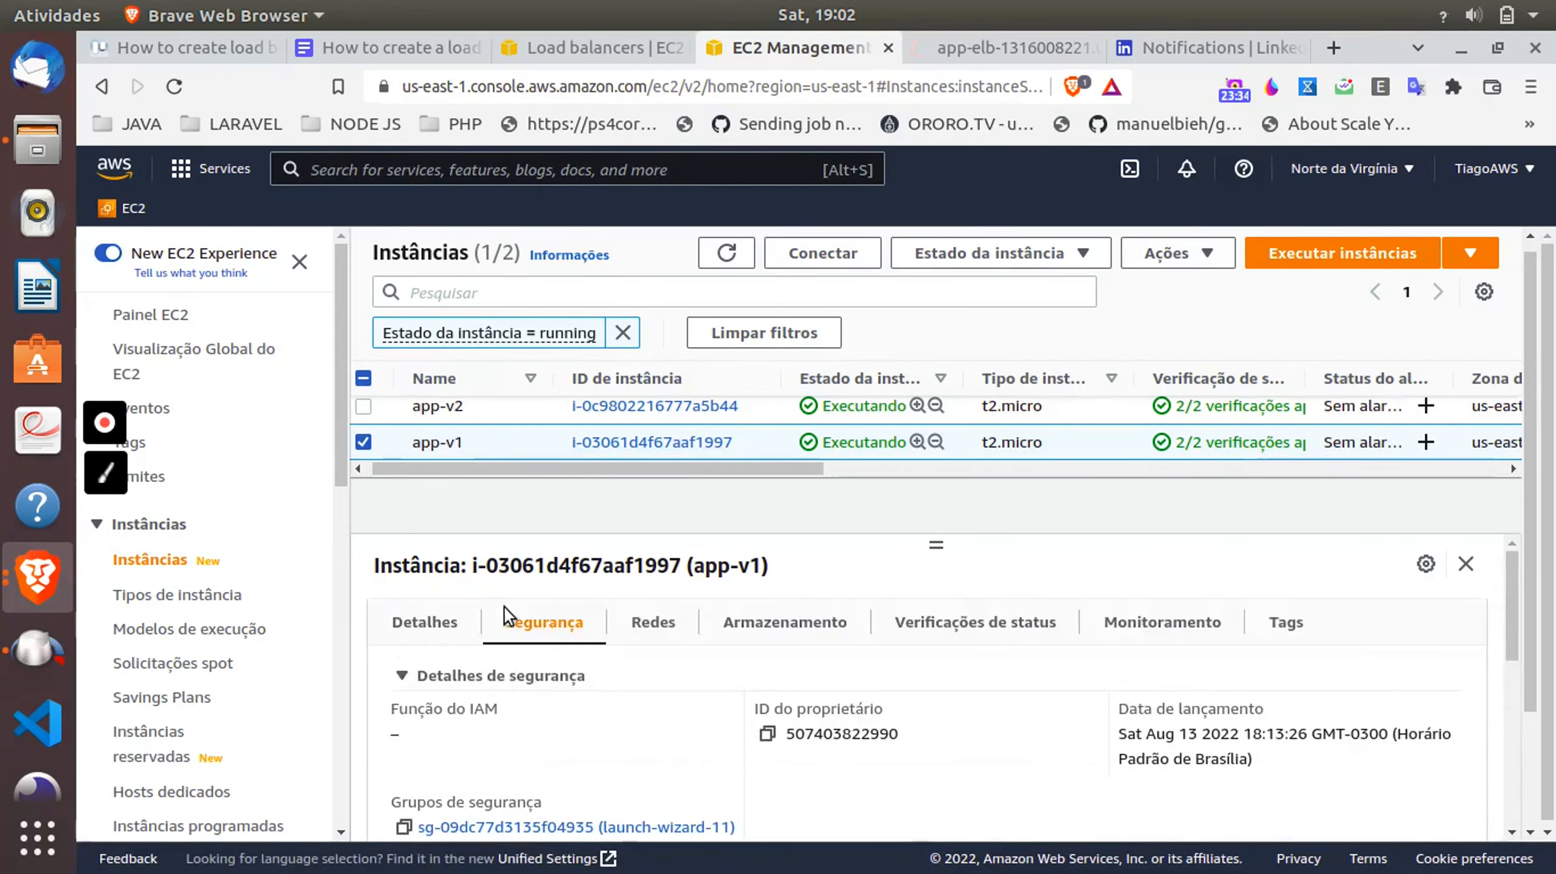
{"action": "left_click", "coordinate": [653, 622]}
{"action": "scroll", "coordinate": [553, 734], "scroll_direction": "down", "scroll_amount": 5}
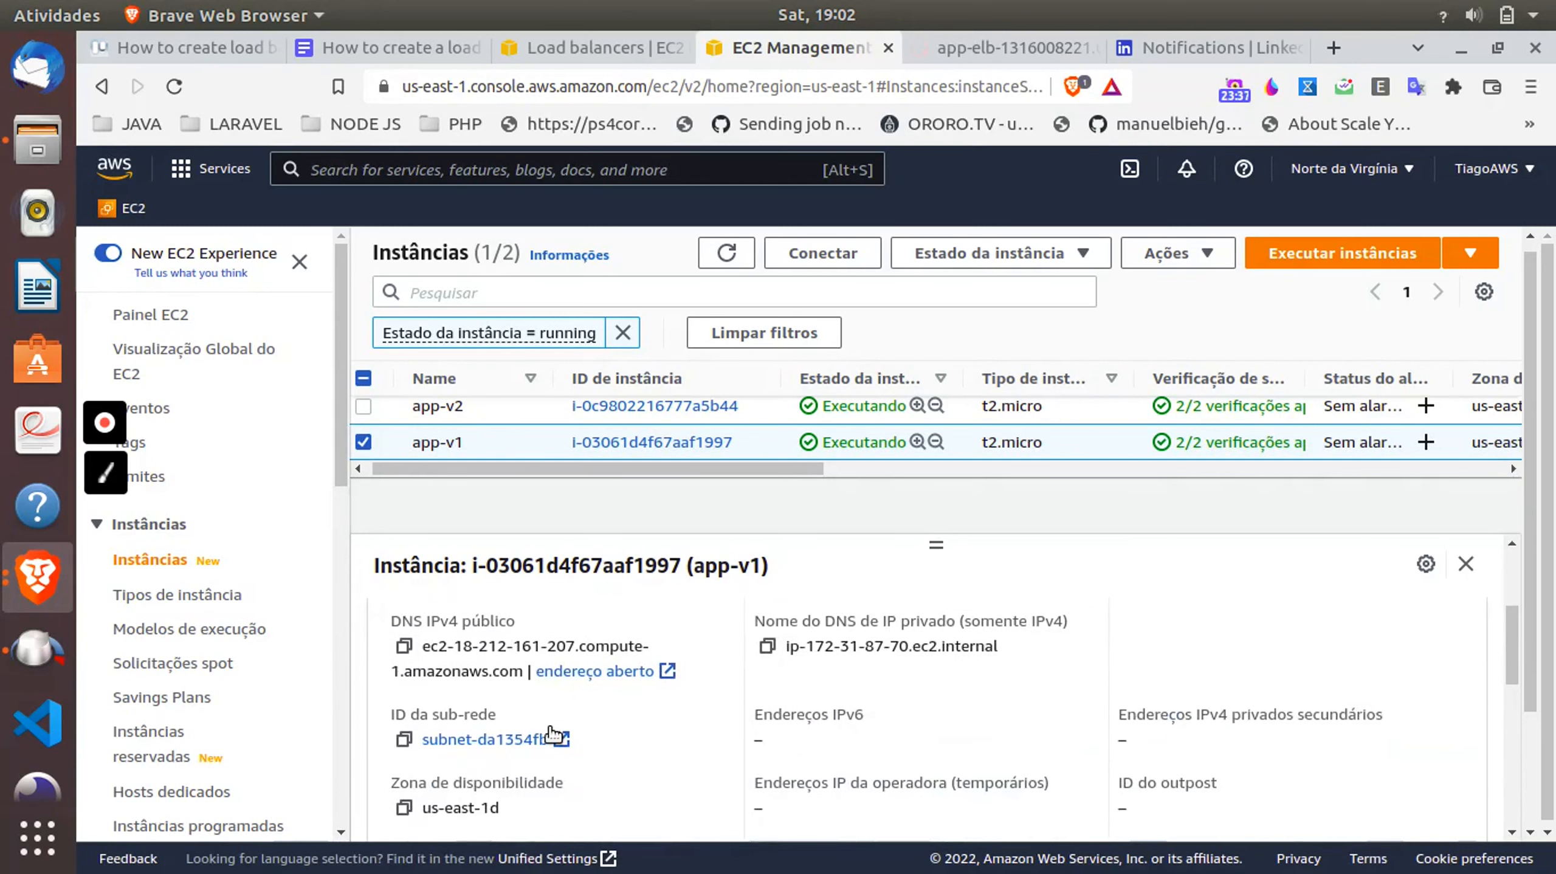
{"action": "scroll", "coordinate": [553, 734], "scroll_direction": "down", "scroll_amount": 1}
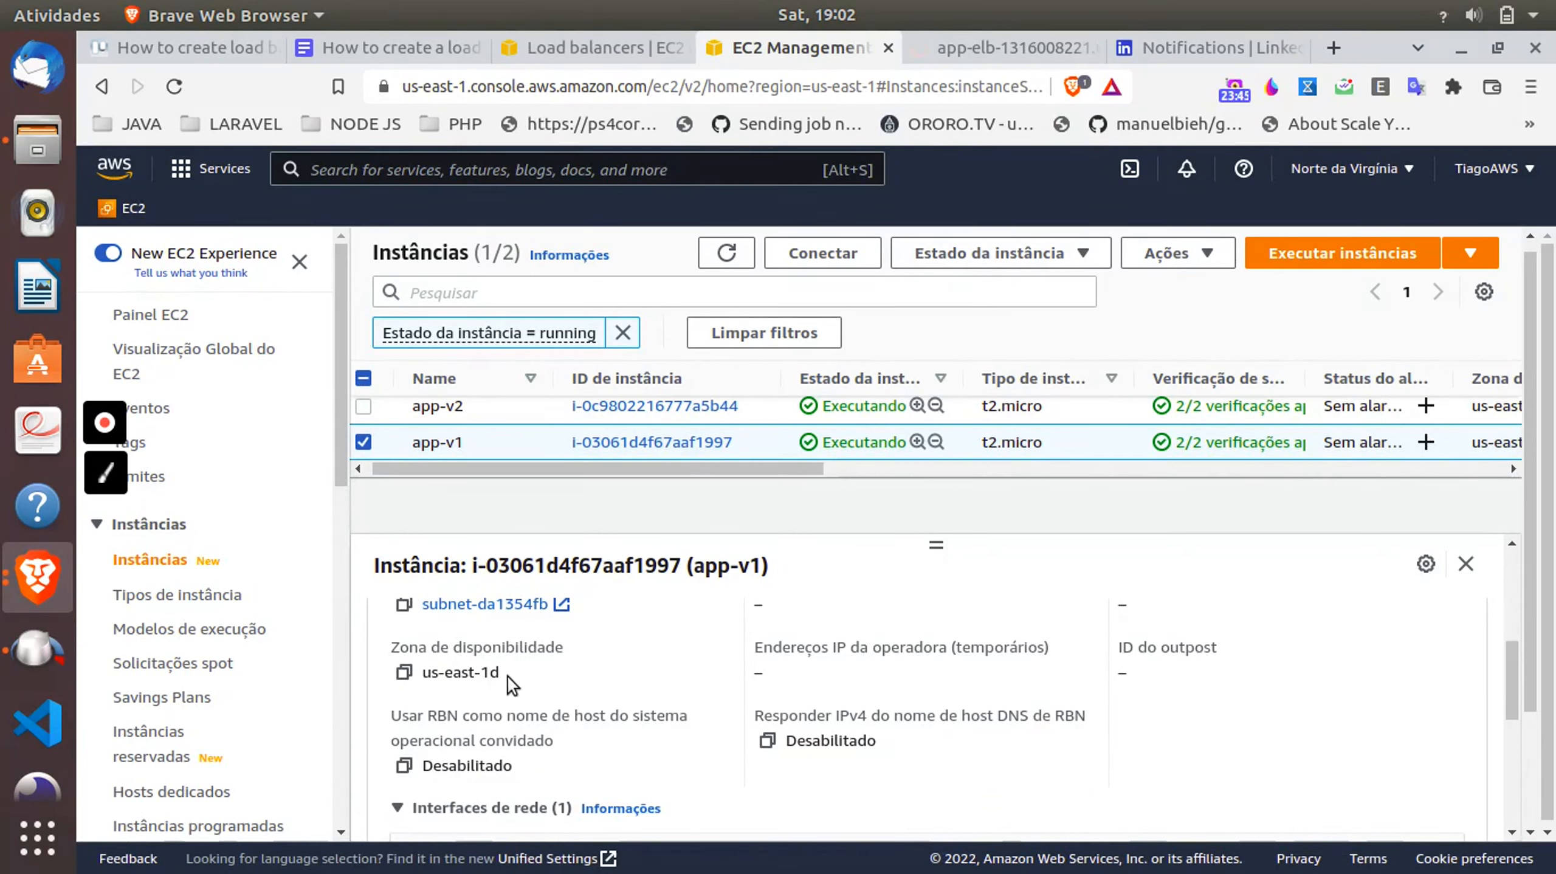
- Select only the app-v2 instance and check the Availability Zone in its networking details
{"action": "left_click", "coordinate": [363, 441]}
{"action": "left_click", "coordinate": [363, 409]}
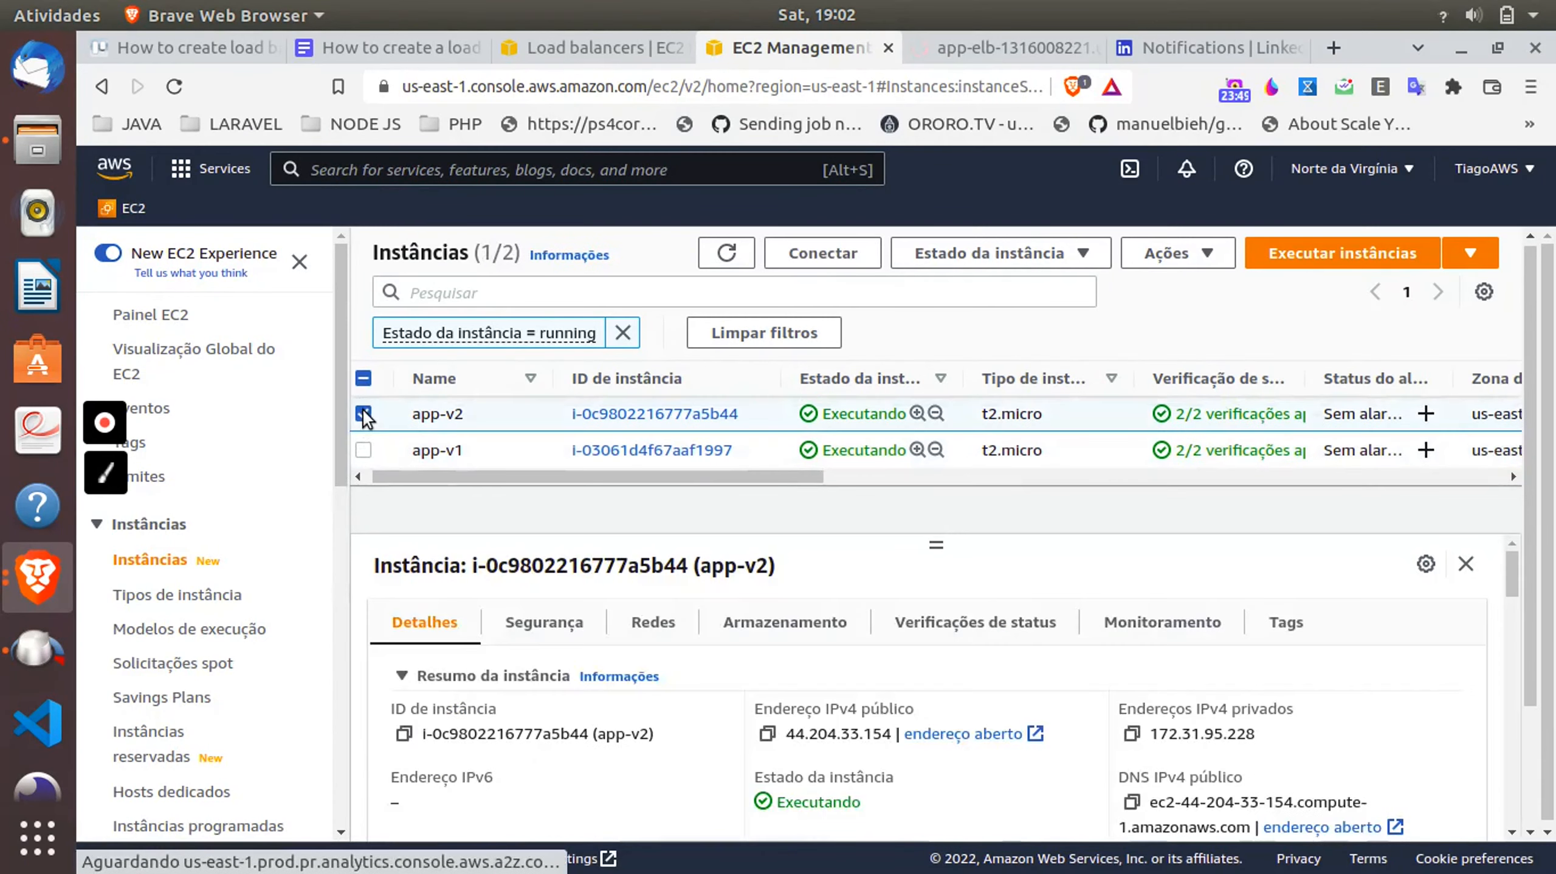
{"action": "left_click", "coordinate": [654, 619]}
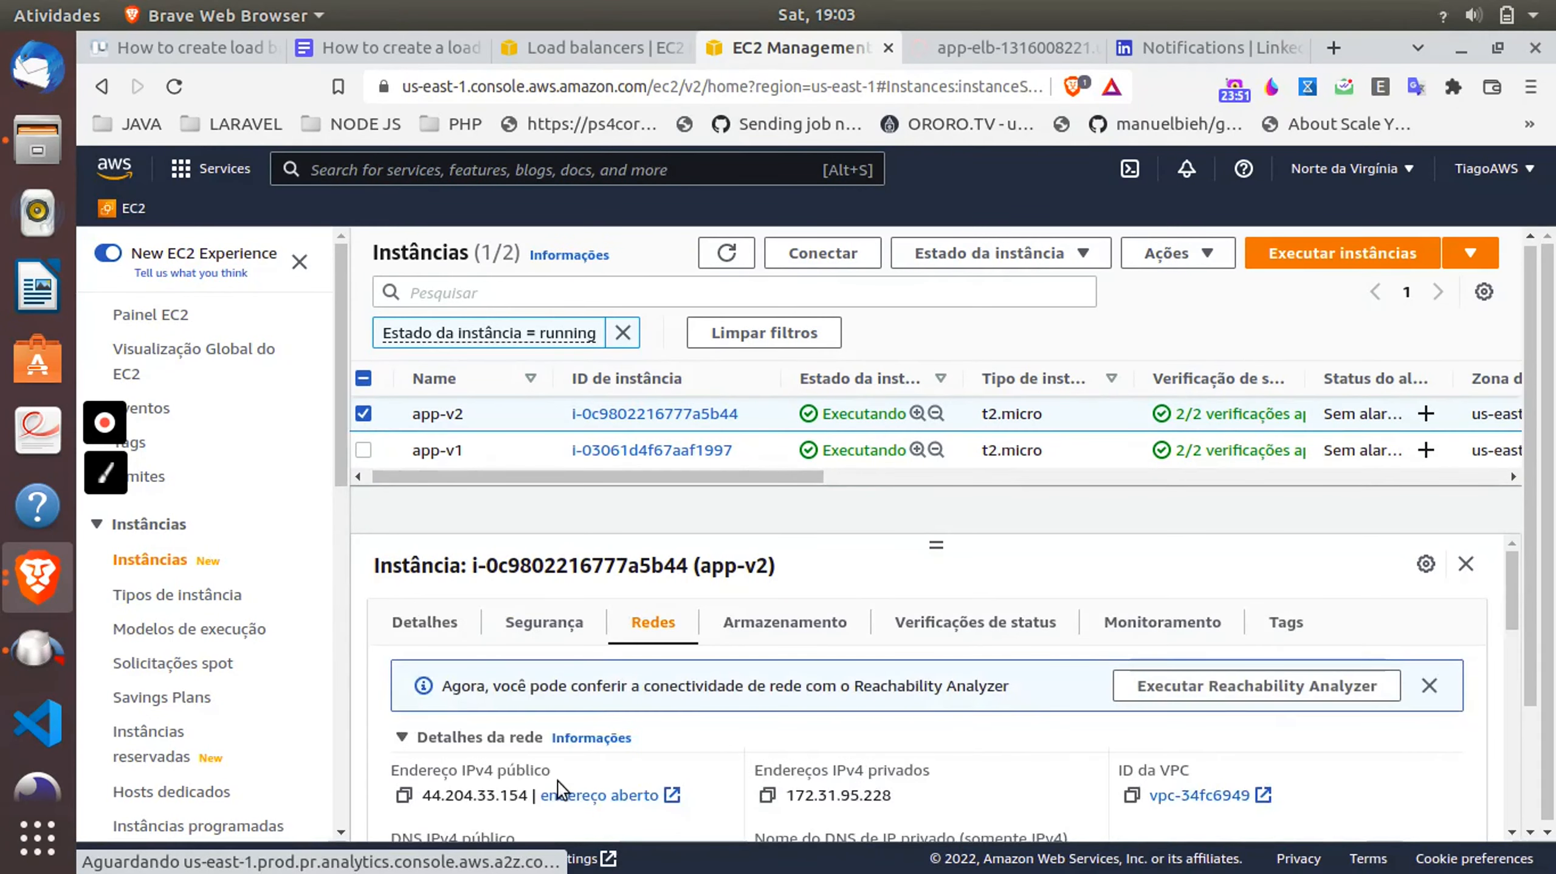
{"action": "scroll", "coordinate": [557, 781], "scroll_direction": "down", "scroll_amount": 5}
{"action": "scroll", "coordinate": [560, 787], "scroll_direction": "down", "scroll_amount": 5}
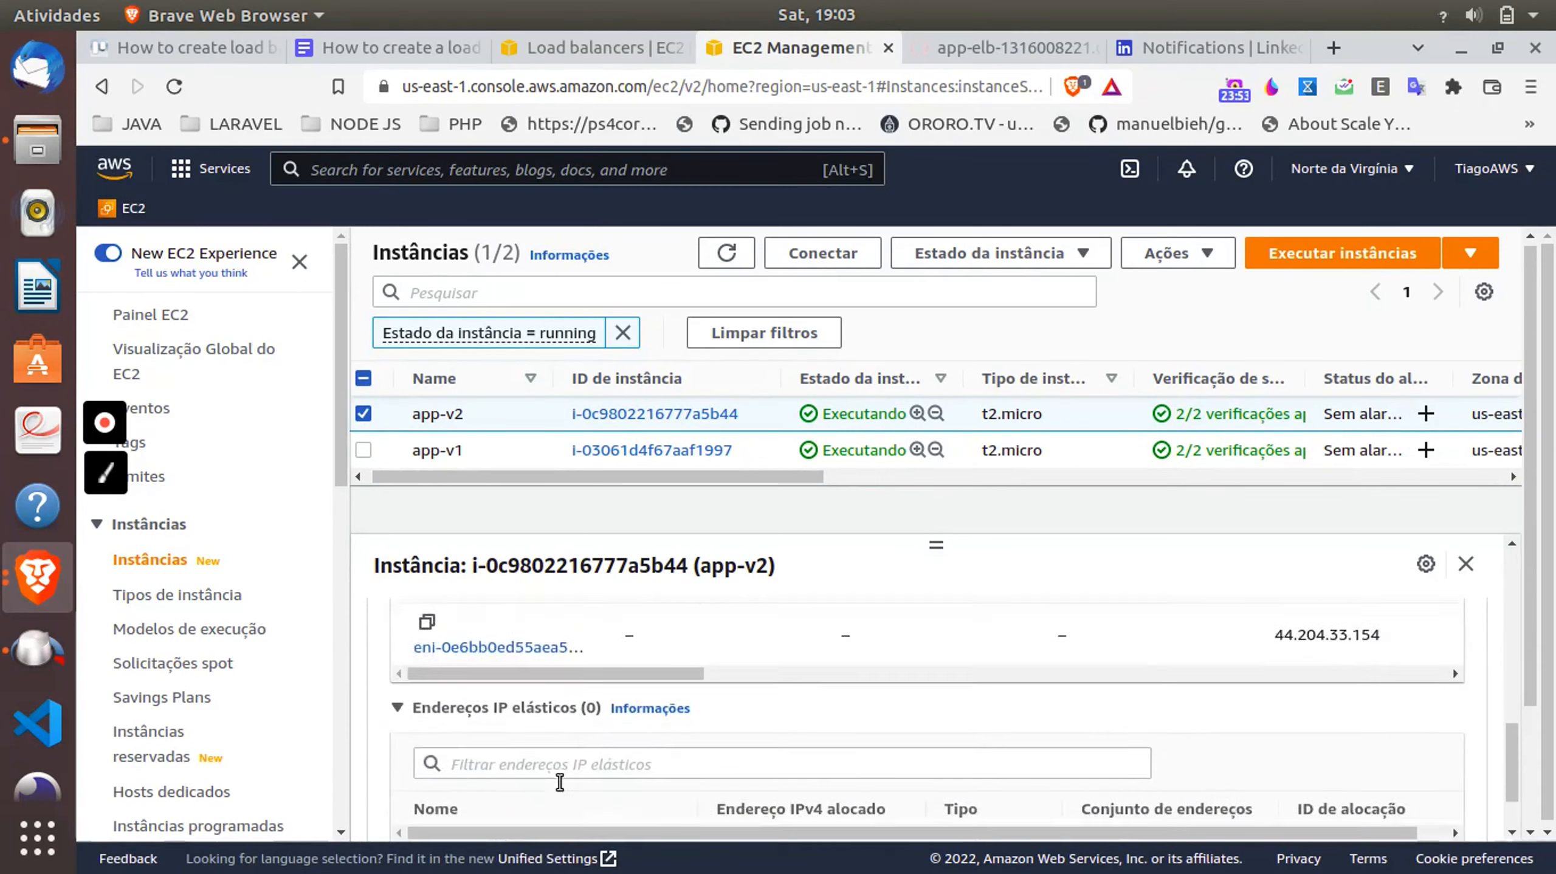
{"action": "scroll", "coordinate": [560, 787], "scroll_direction": "up", "scroll_amount": 5}
{"action": "scroll", "coordinate": [557, 781], "scroll_direction": "up", "scroll_amount": 1}
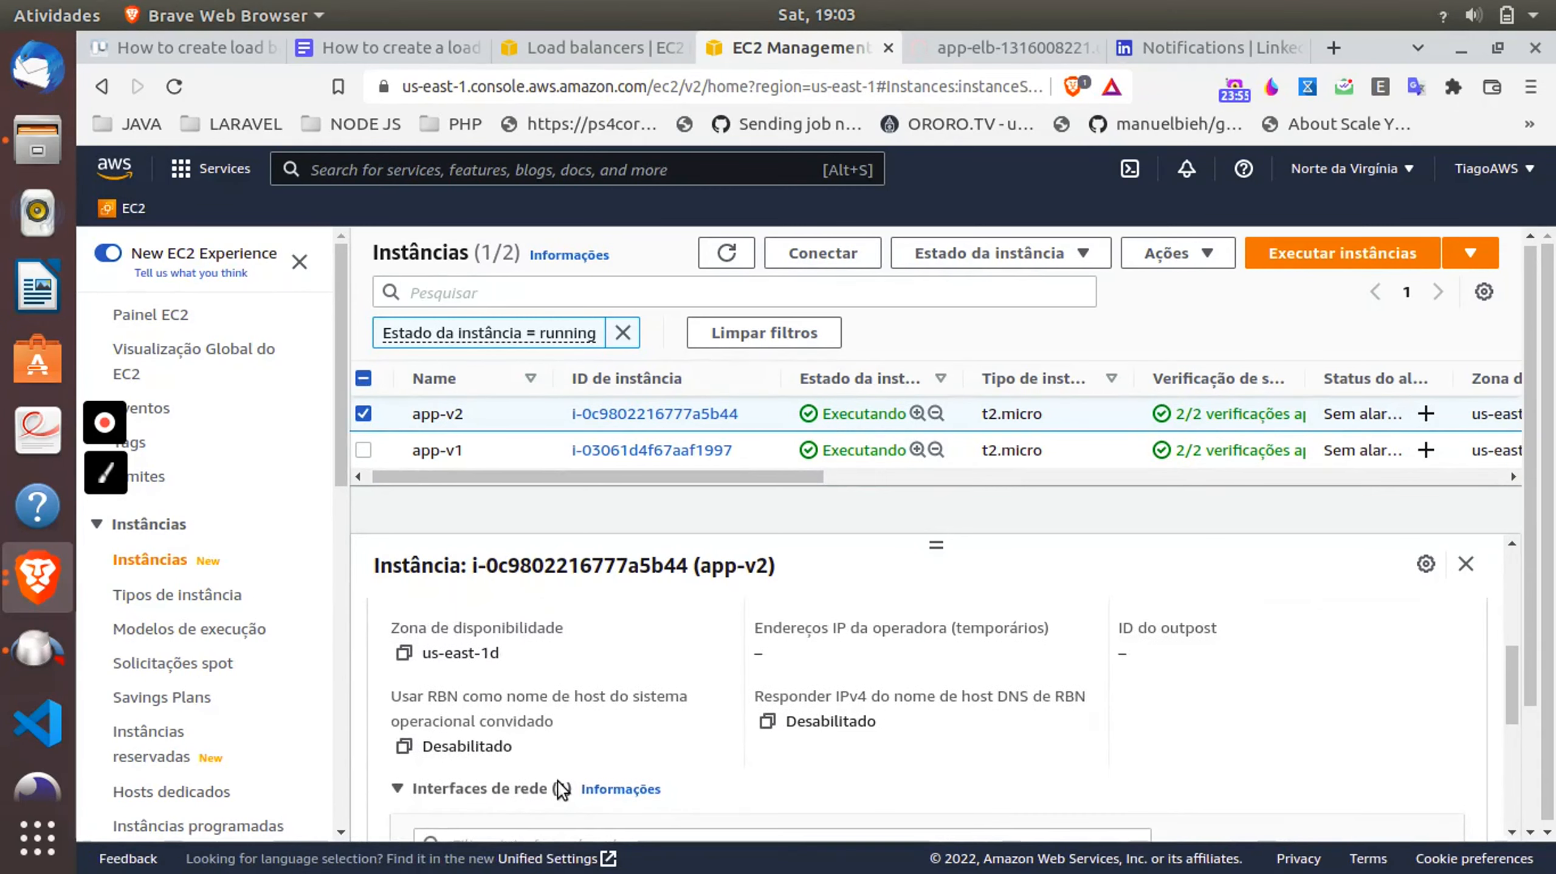
- Return to the load balancer creation form and enable the us-east-1d Availability Zone in the network mappings
{"action": "triple_click", "coordinate": [475, 660]}
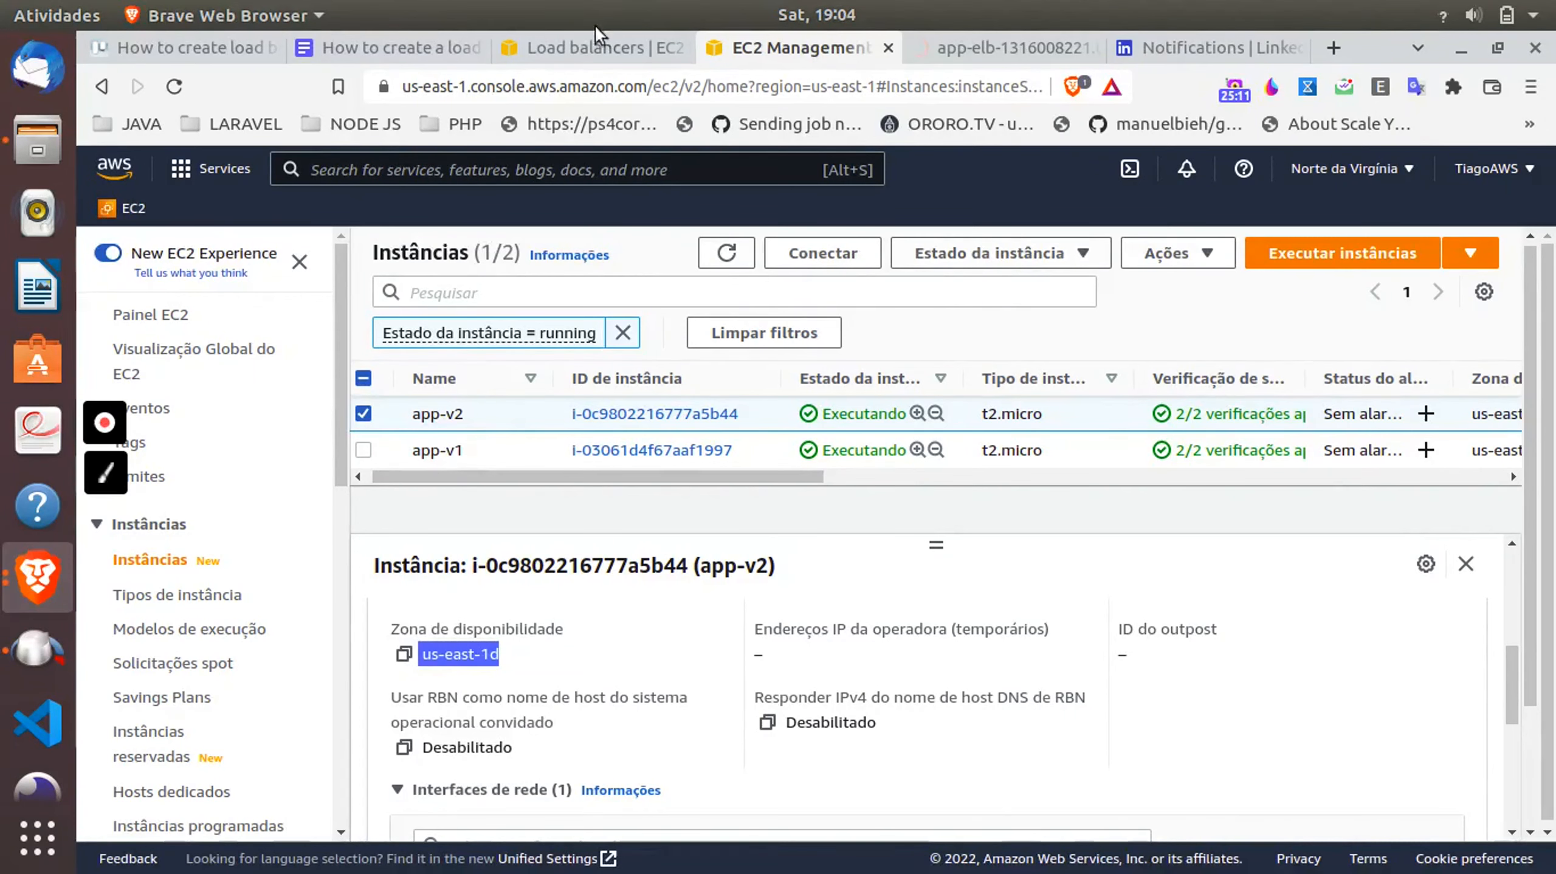
{"action": "left_click", "coordinate": [570, 47]}
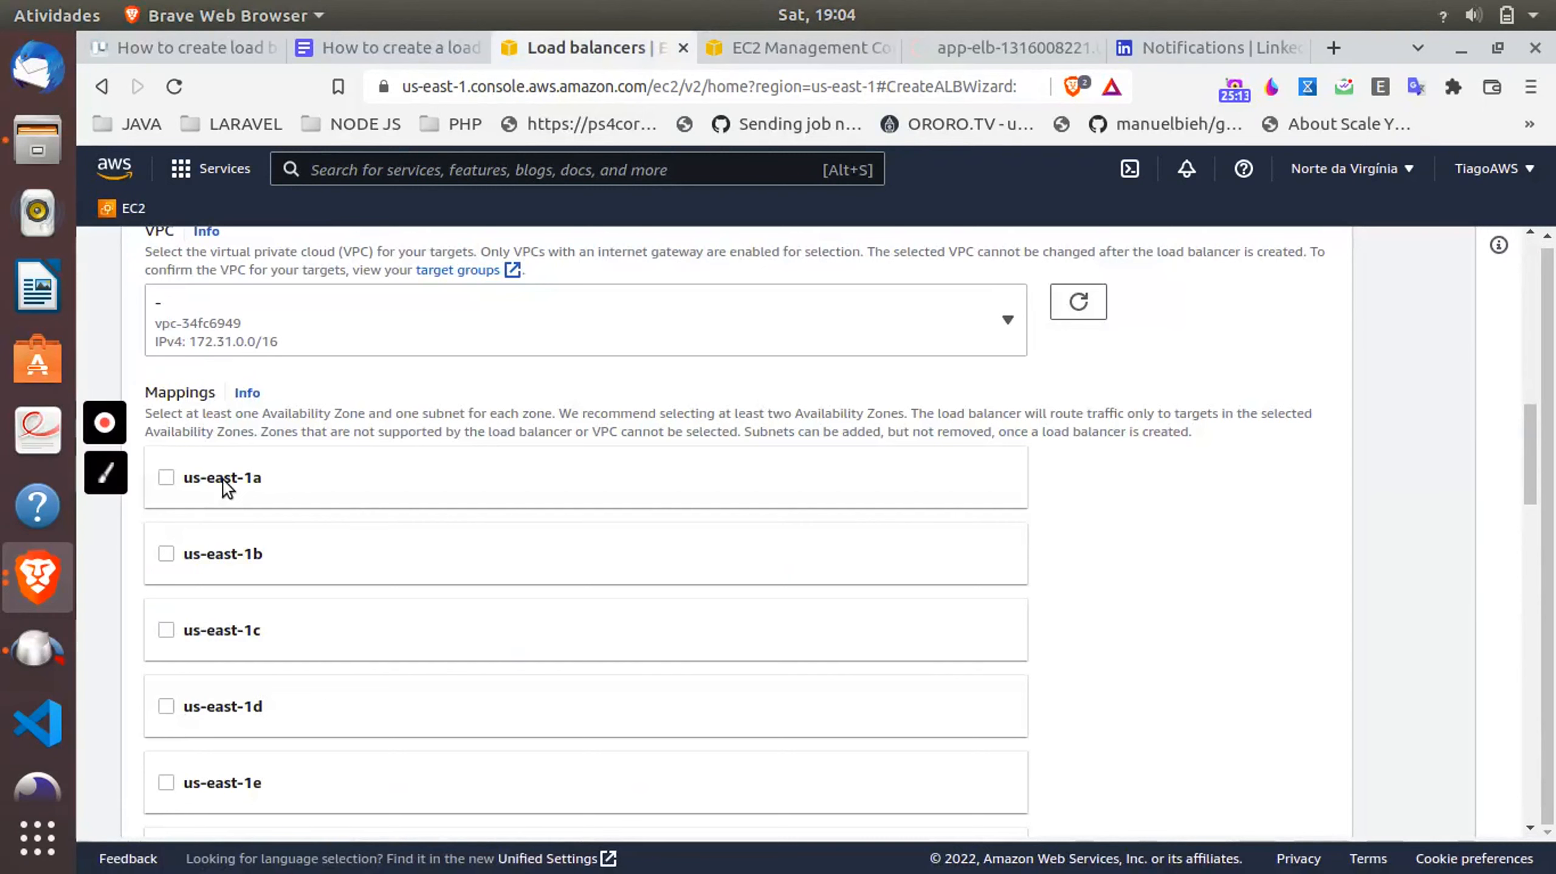
{"action": "scroll", "coordinate": [223, 478], "scroll_direction": "down", "scroll_amount": 5}
{"action": "scroll", "coordinate": [222, 478], "scroll_direction": "up", "scroll_amount": 3}
{"action": "scroll", "coordinate": [222, 479], "scroll_direction": "up", "scroll_amount": 1}
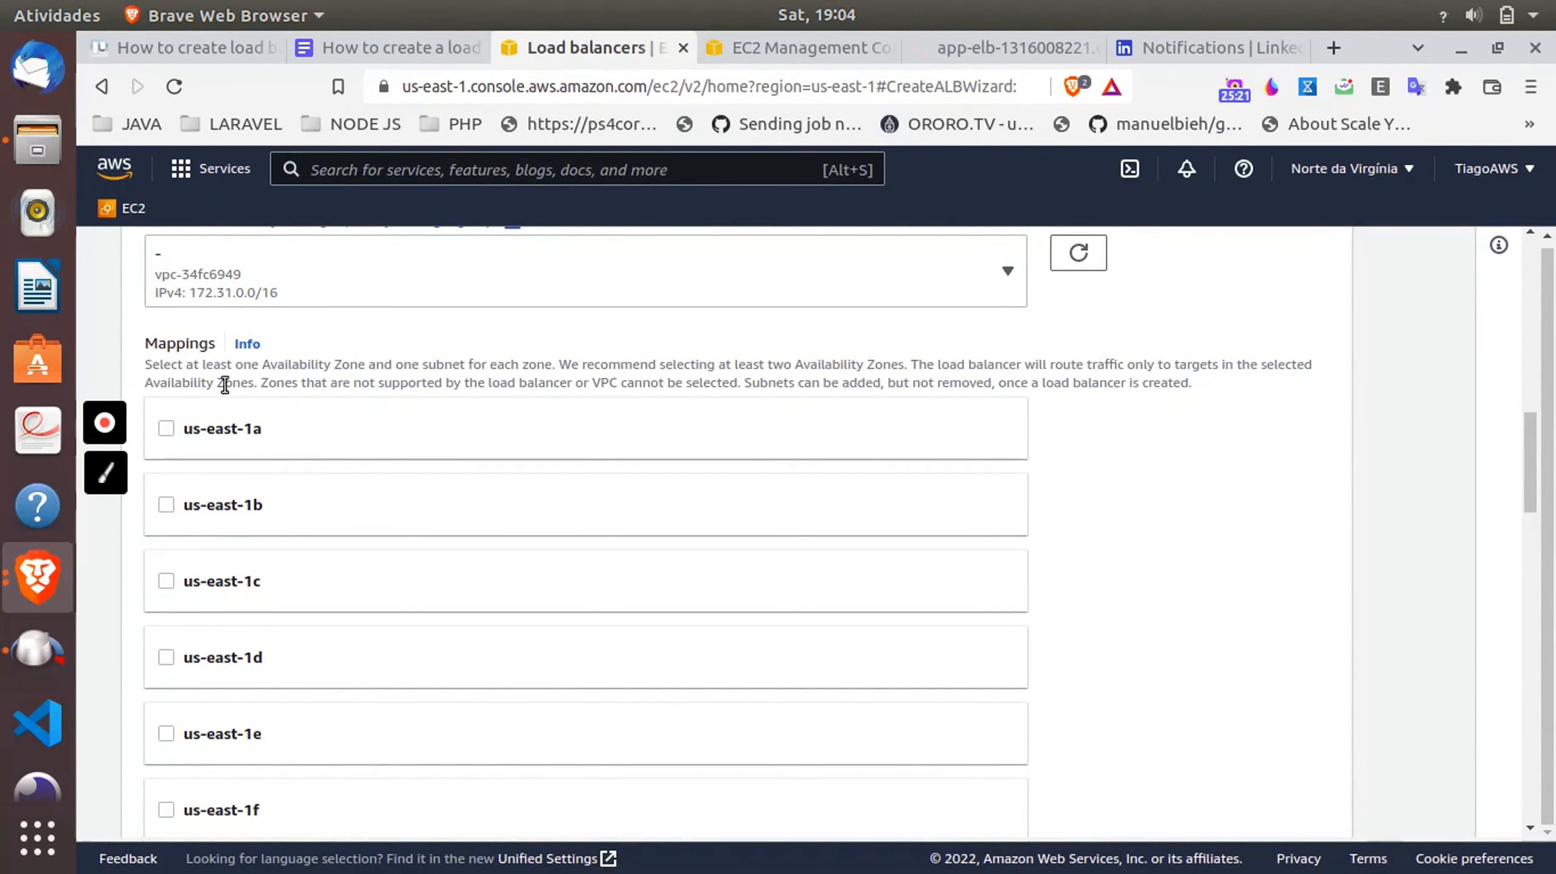
{"action": "scroll", "coordinate": [197, 385], "scroll_direction": "up", "scroll_amount": 5}
{"action": "scroll", "coordinate": [196, 386], "scroll_direction": "down", "scroll_amount": 9}
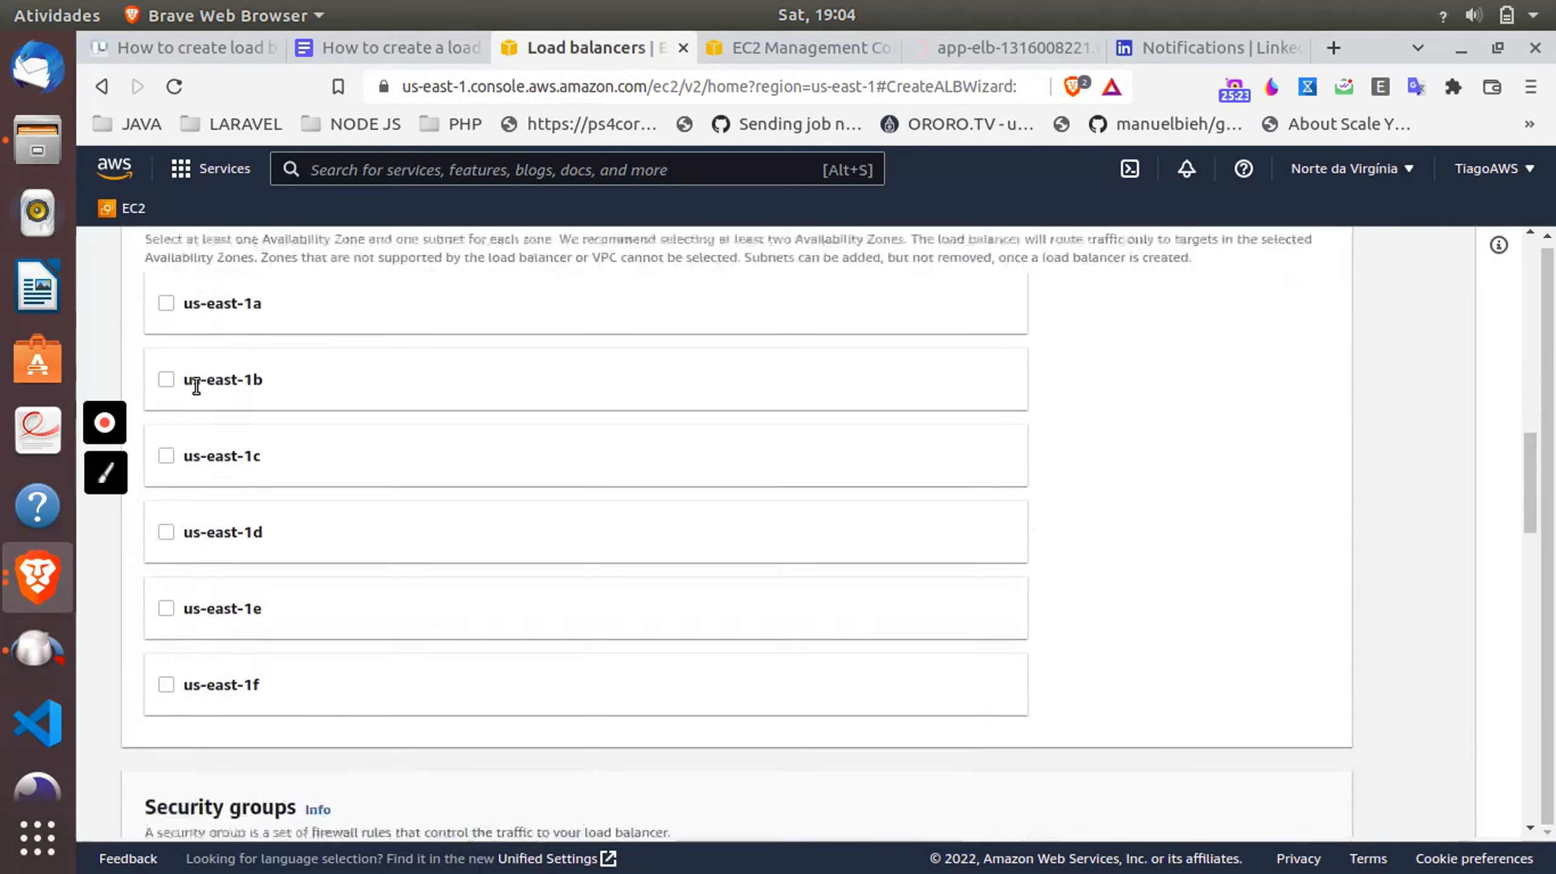
{"action": "scroll", "coordinate": [168, 416], "scroll_direction": "up", "scroll_amount": 4}
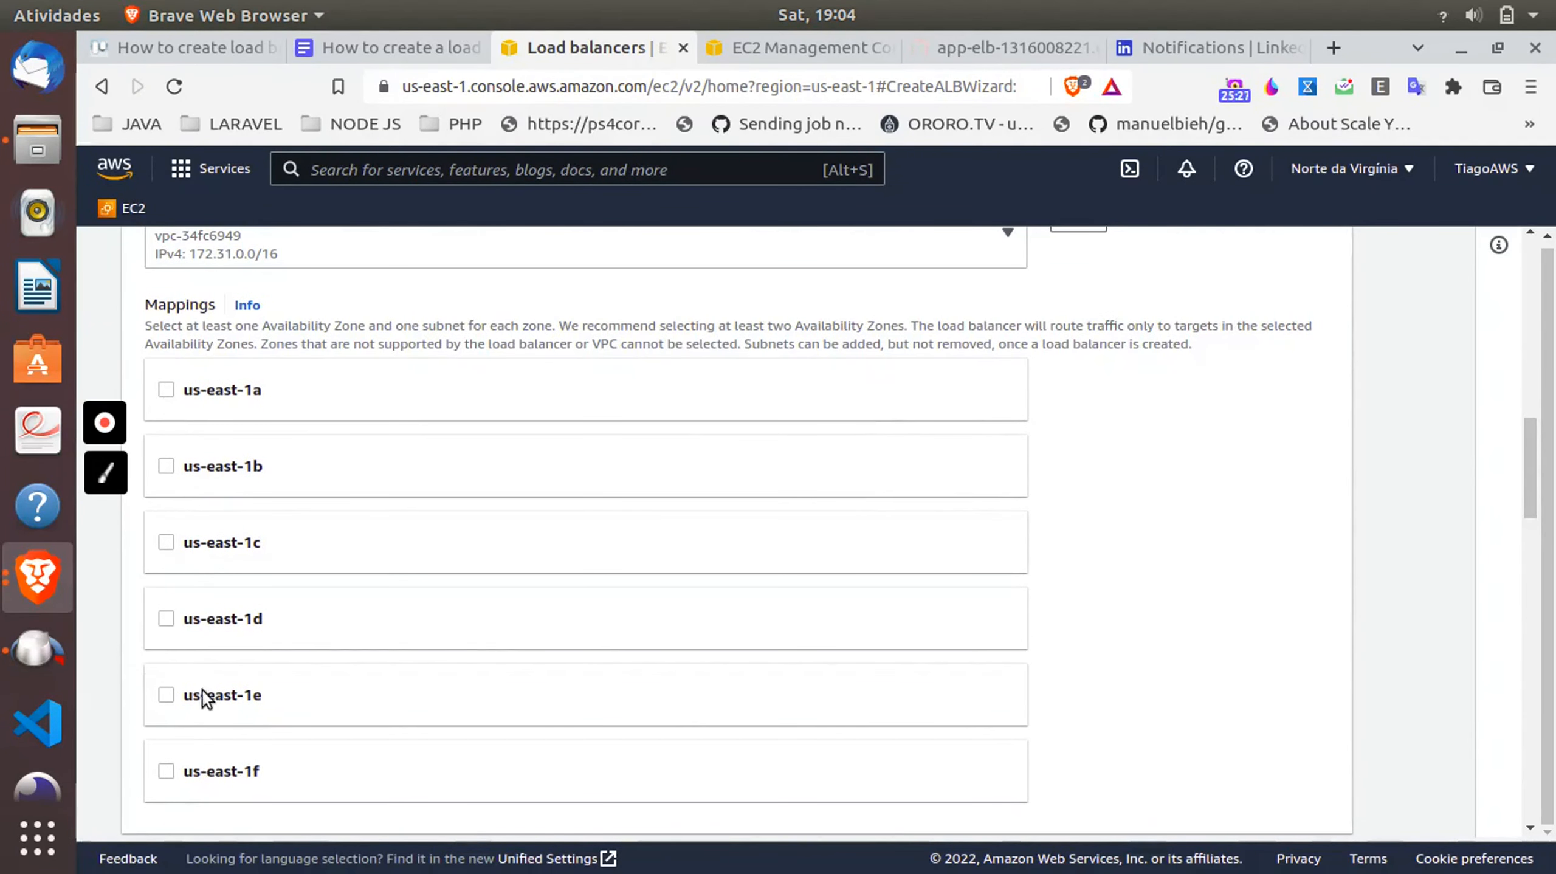
{"action": "left_click", "coordinate": [166, 619]}
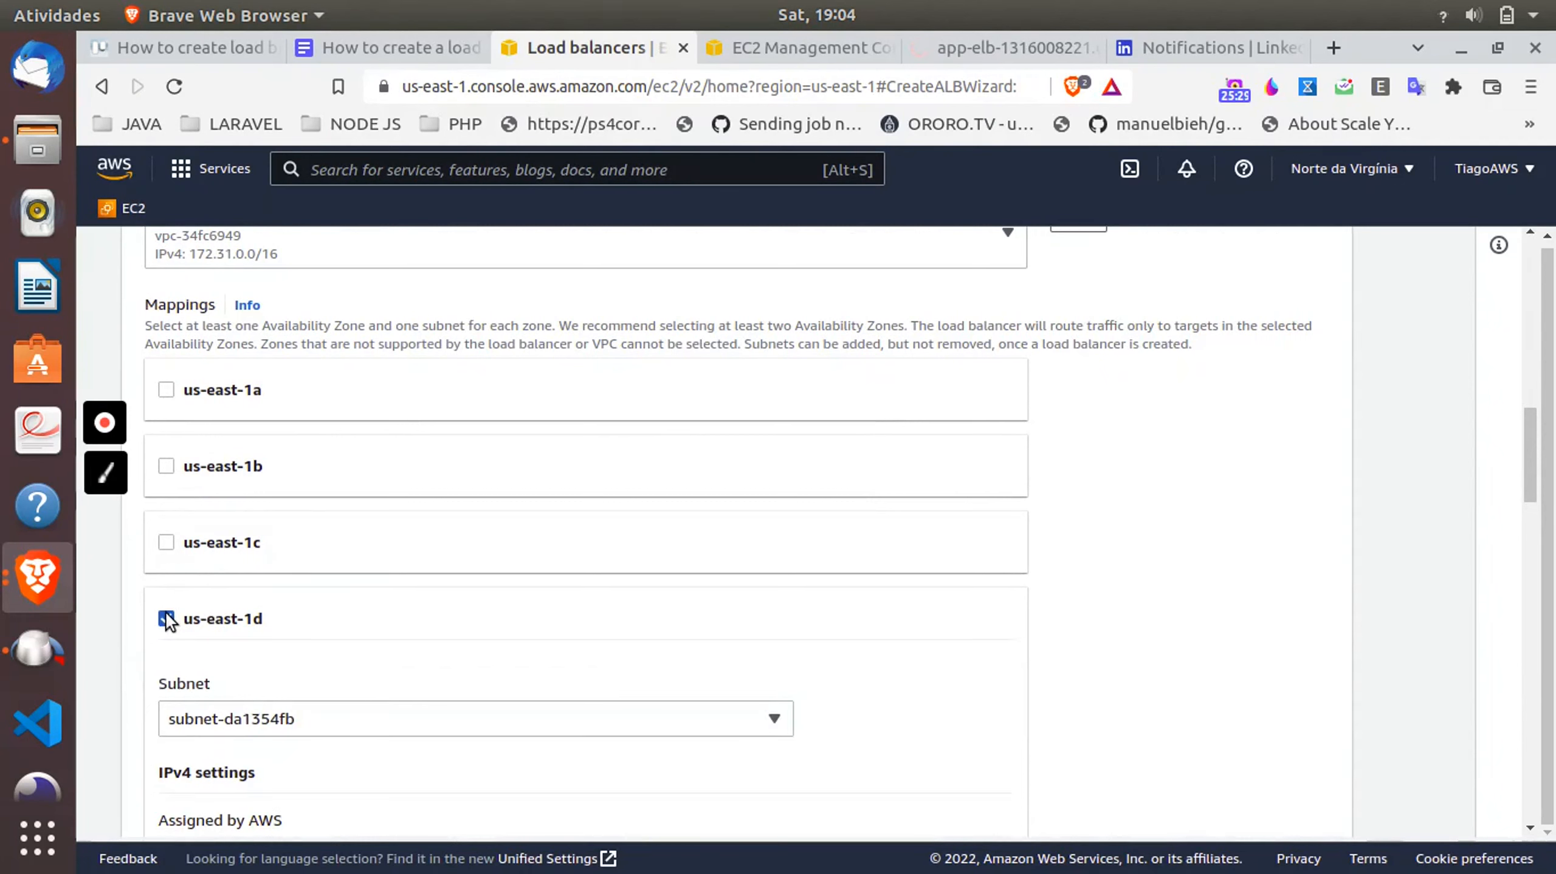
{"action": "left_click", "coordinate": [167, 619]}
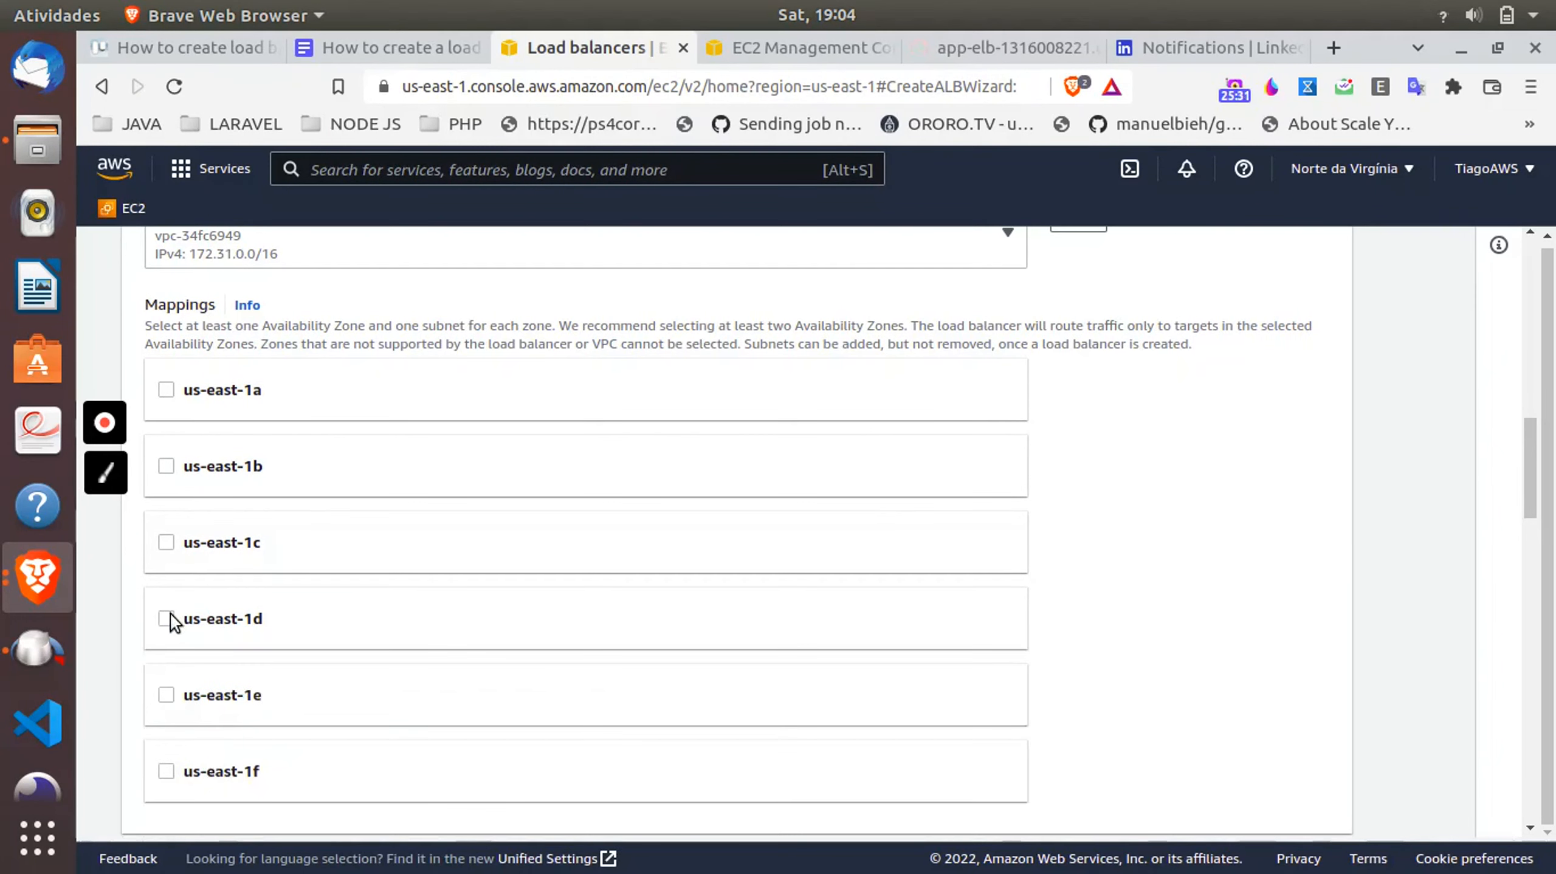
{"action": "left_click", "coordinate": [165, 618]}
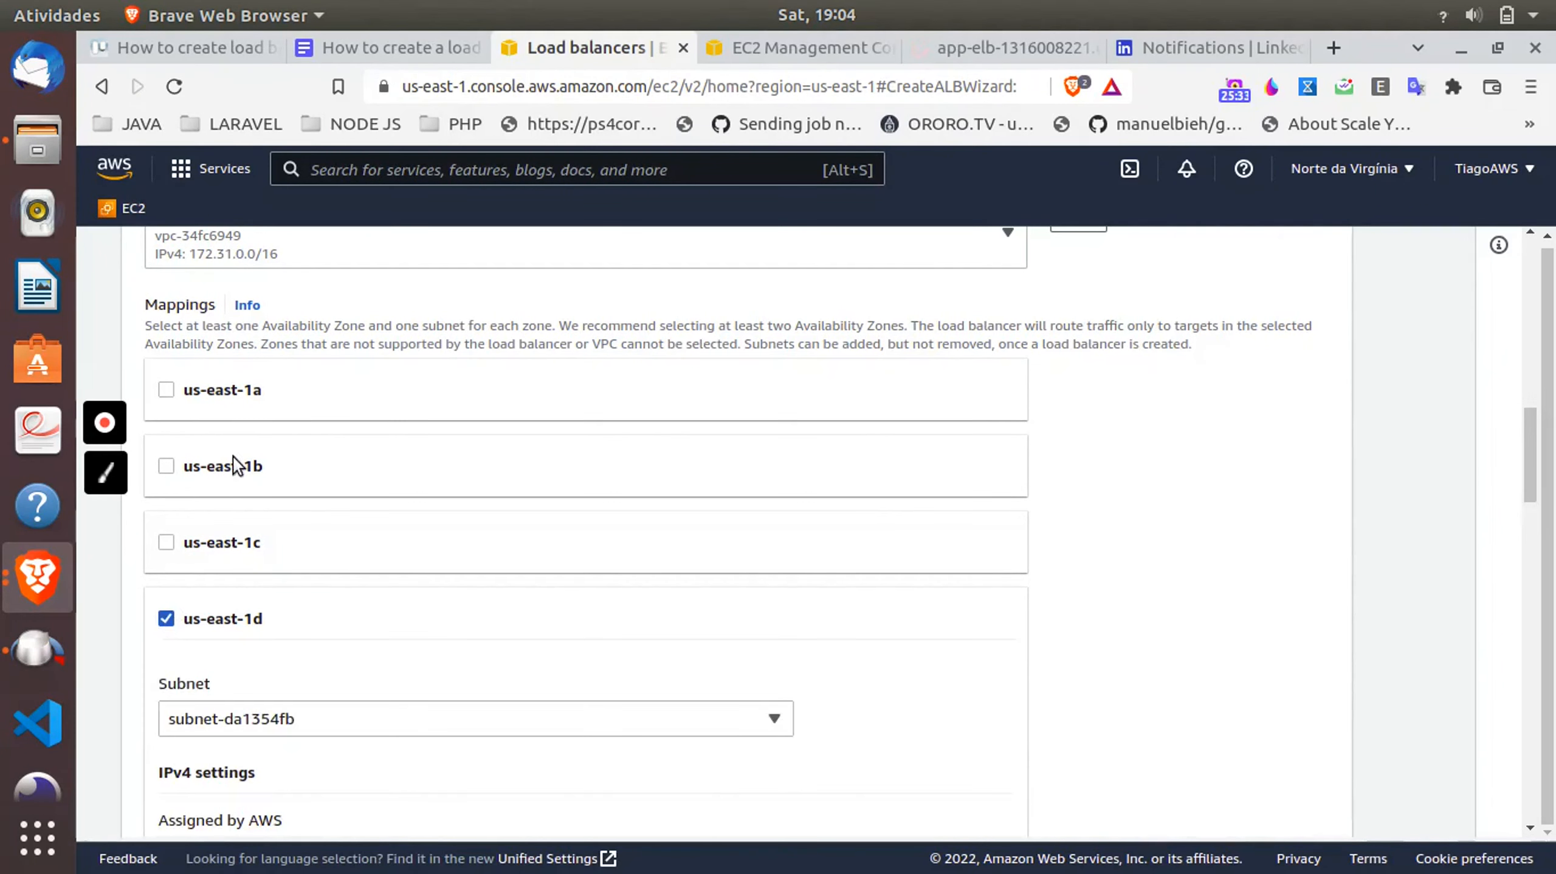
- Enable the us-east-1a Availability Zone as the second network mapping of the load balancer
{"action": "left_click", "coordinate": [167, 391]}
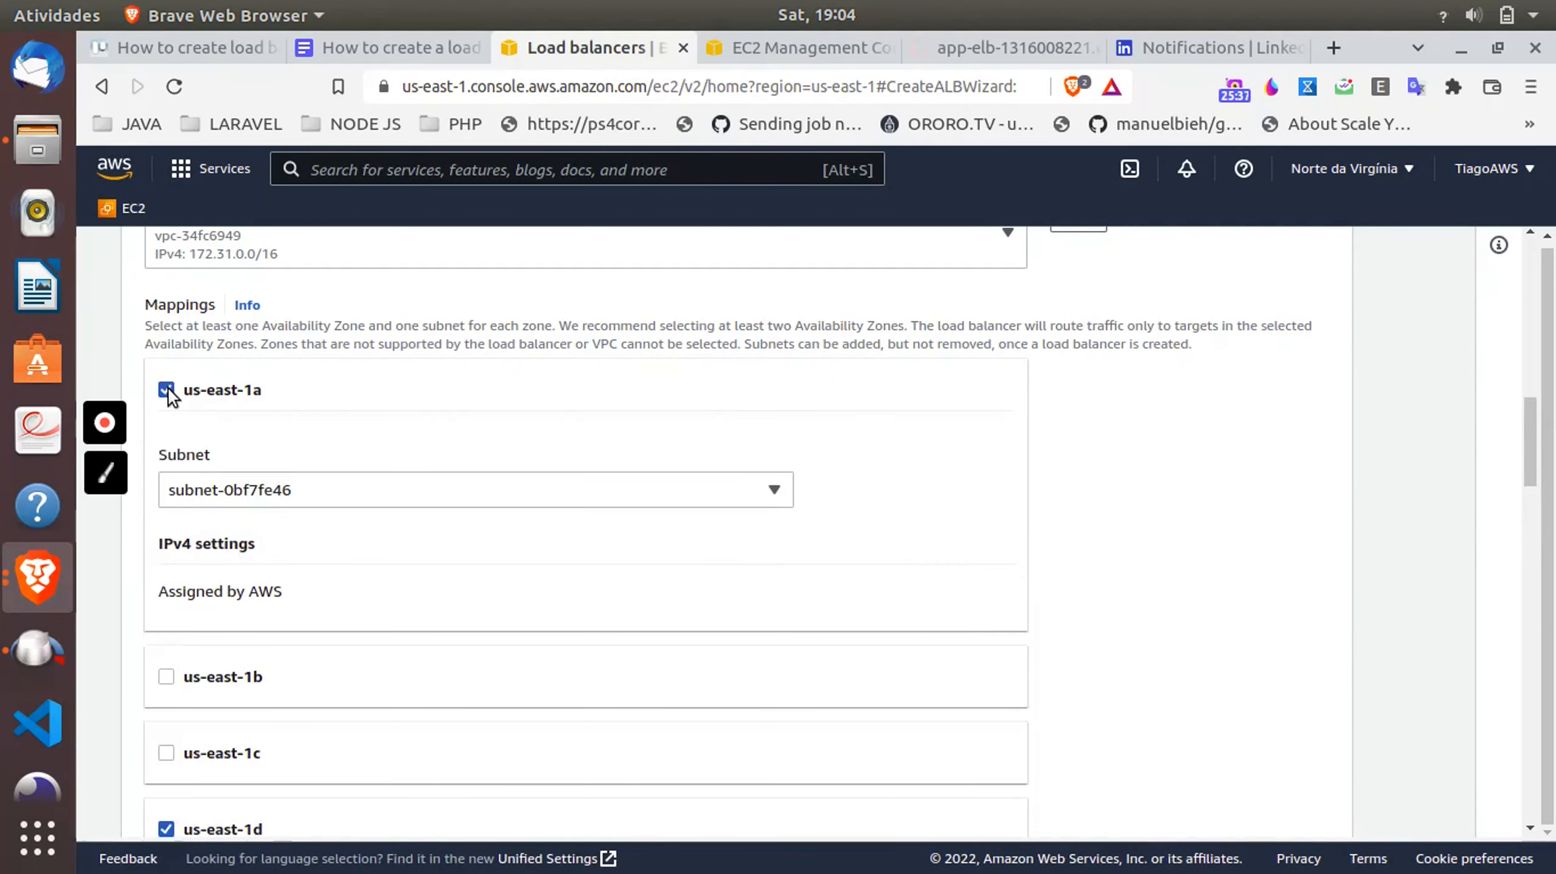
{"action": "left_click", "coordinate": [167, 390]}
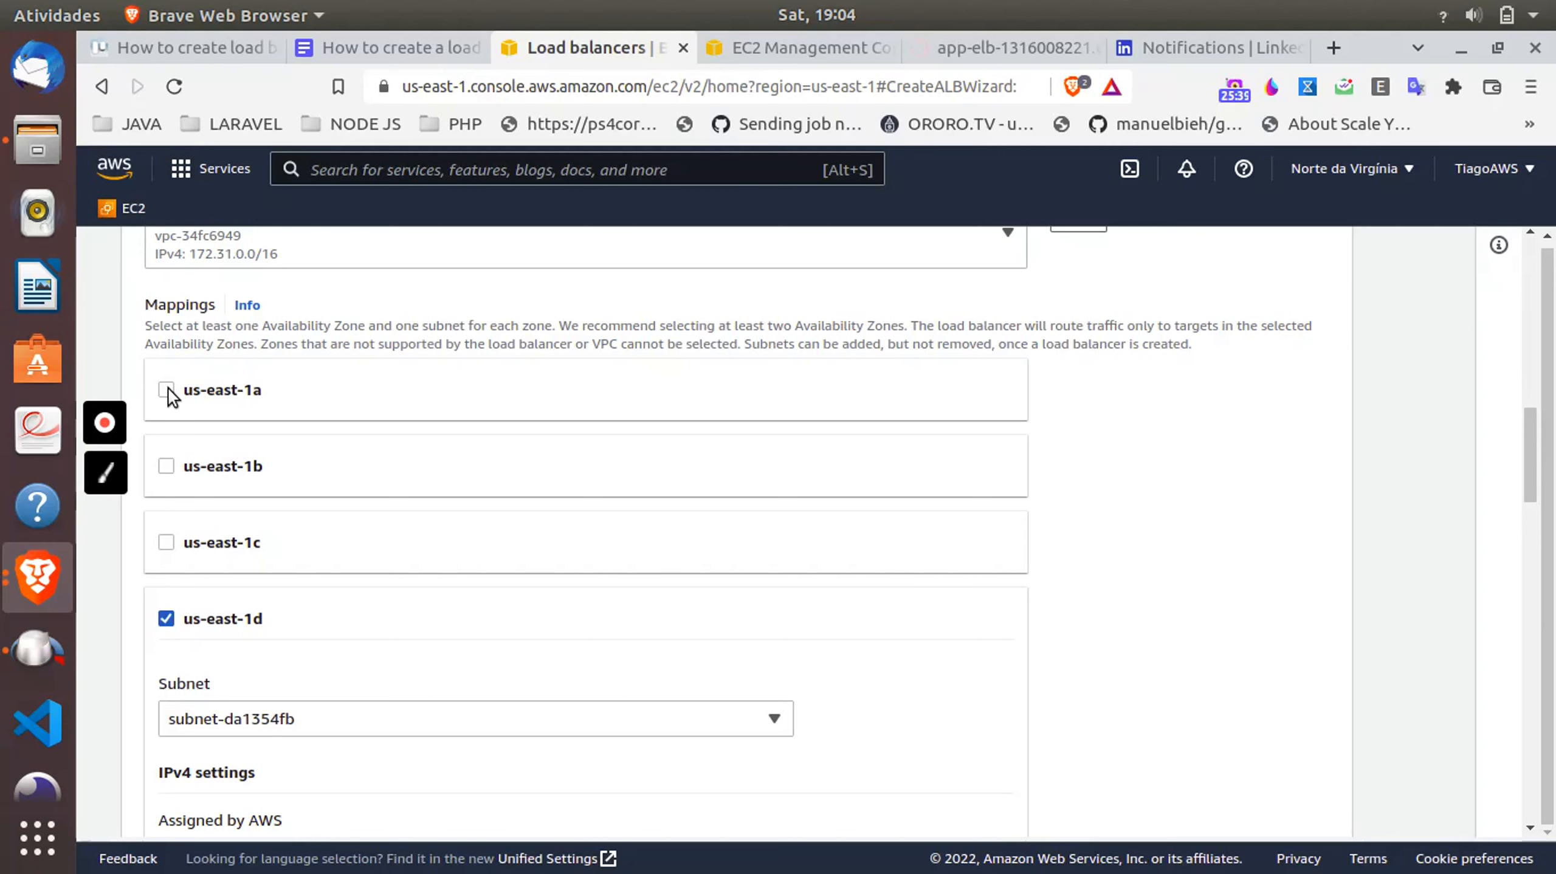
{"action": "left_click", "coordinate": [167, 390]}
- Set the default action of the HTTP:80 listener to forward to the app-v1-test target group
{"action": "scroll", "coordinate": [390, 536], "scroll_direction": "down", "scroll_amount": 10}
{"action": "scroll", "coordinate": [390, 536], "scroll_direction": "down", "scroll_amount": 5}
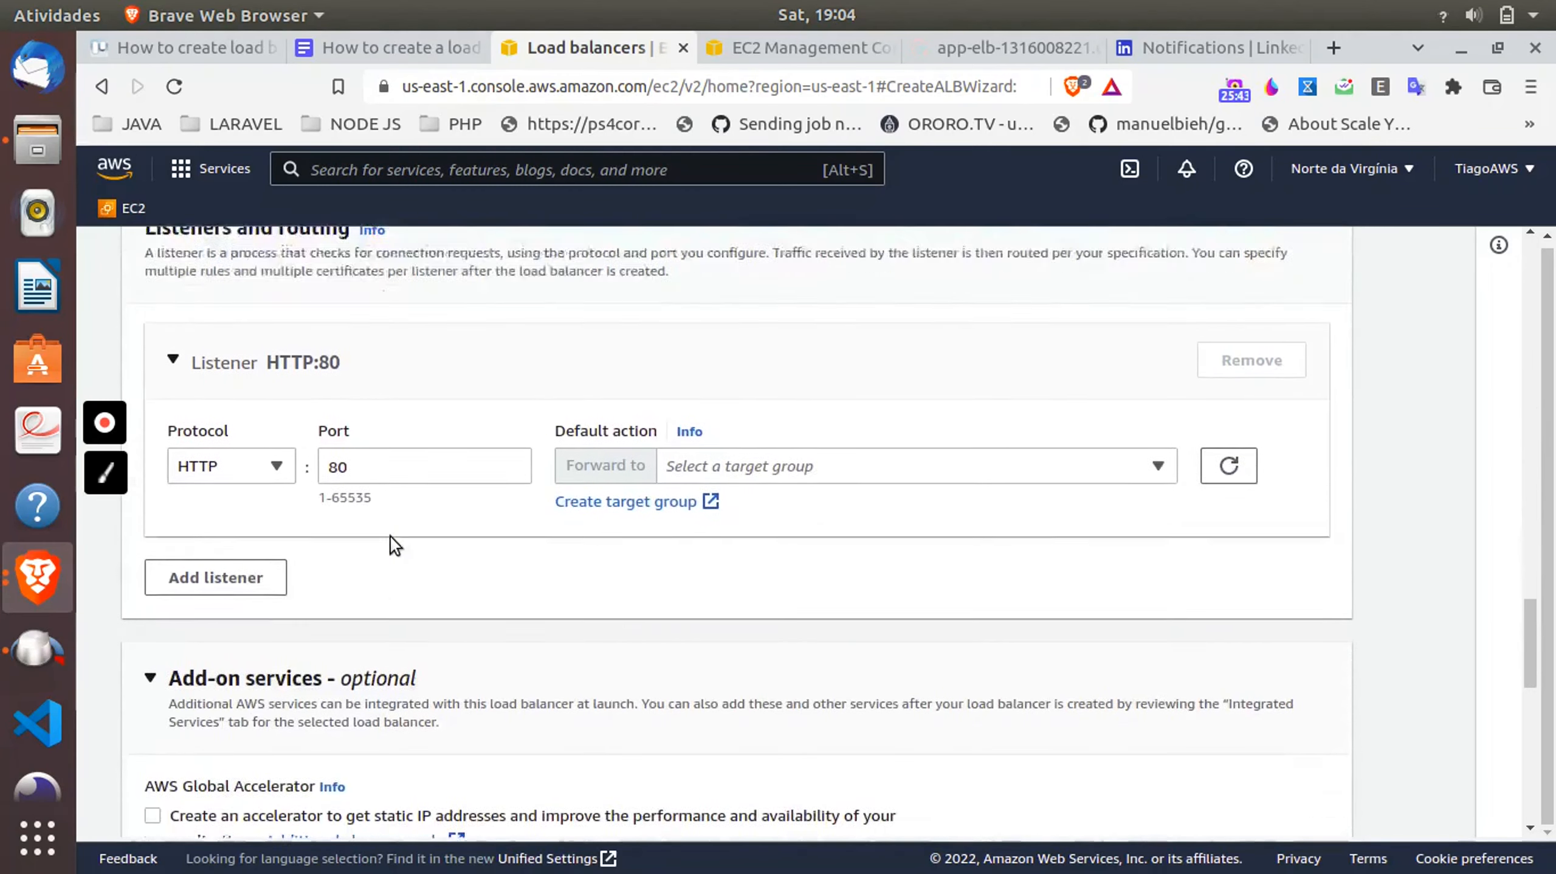
{"action": "scroll", "coordinate": [395, 544], "scroll_direction": "down", "scroll_amount": 1}
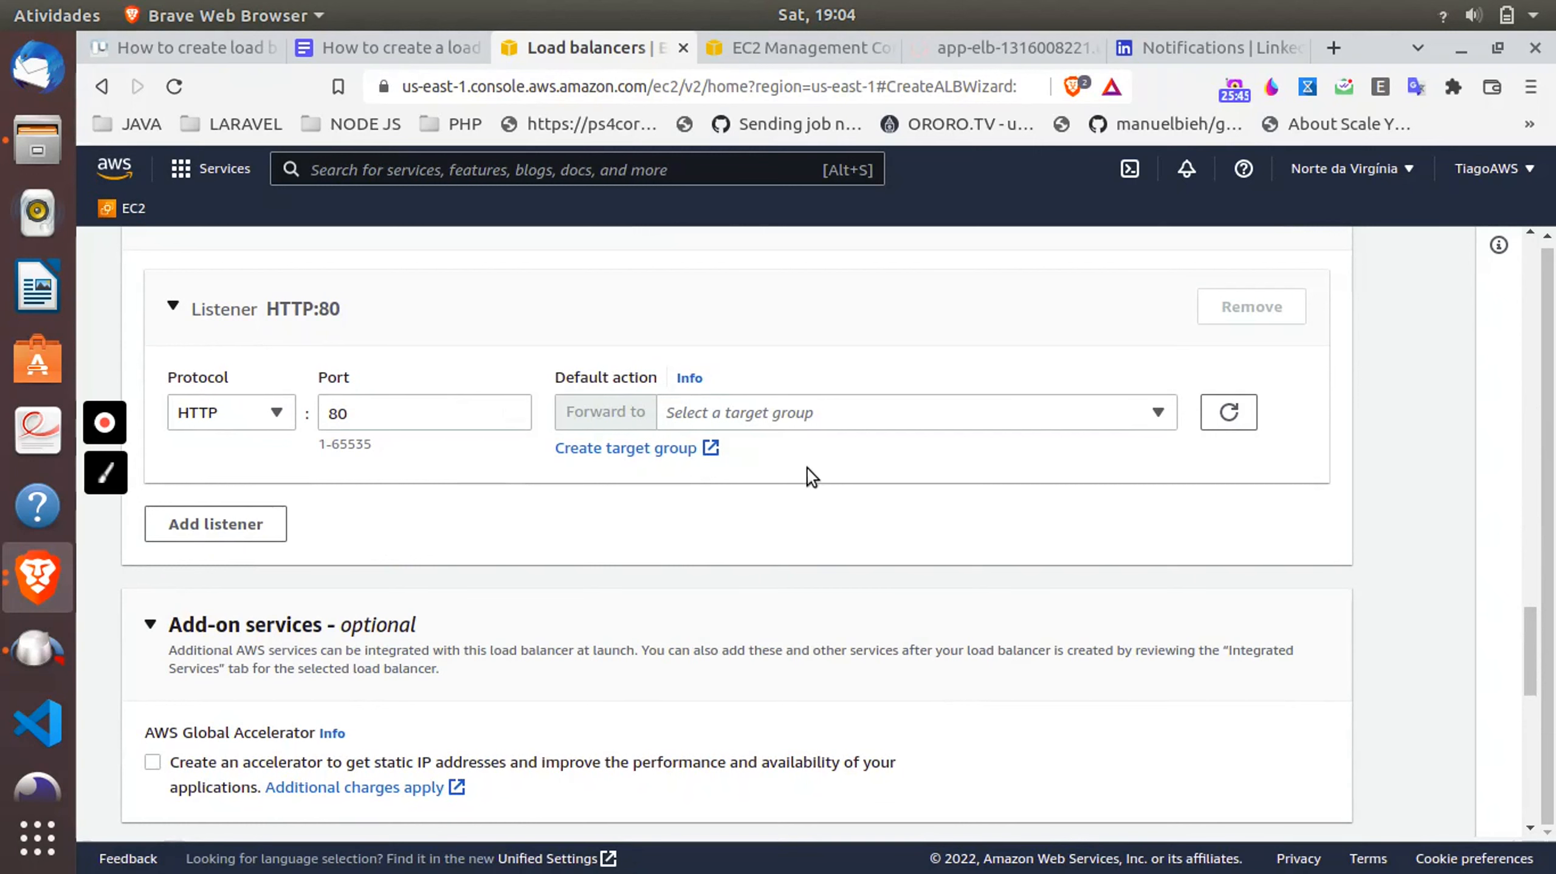
{"action": "left_click", "coordinate": [881, 415]}
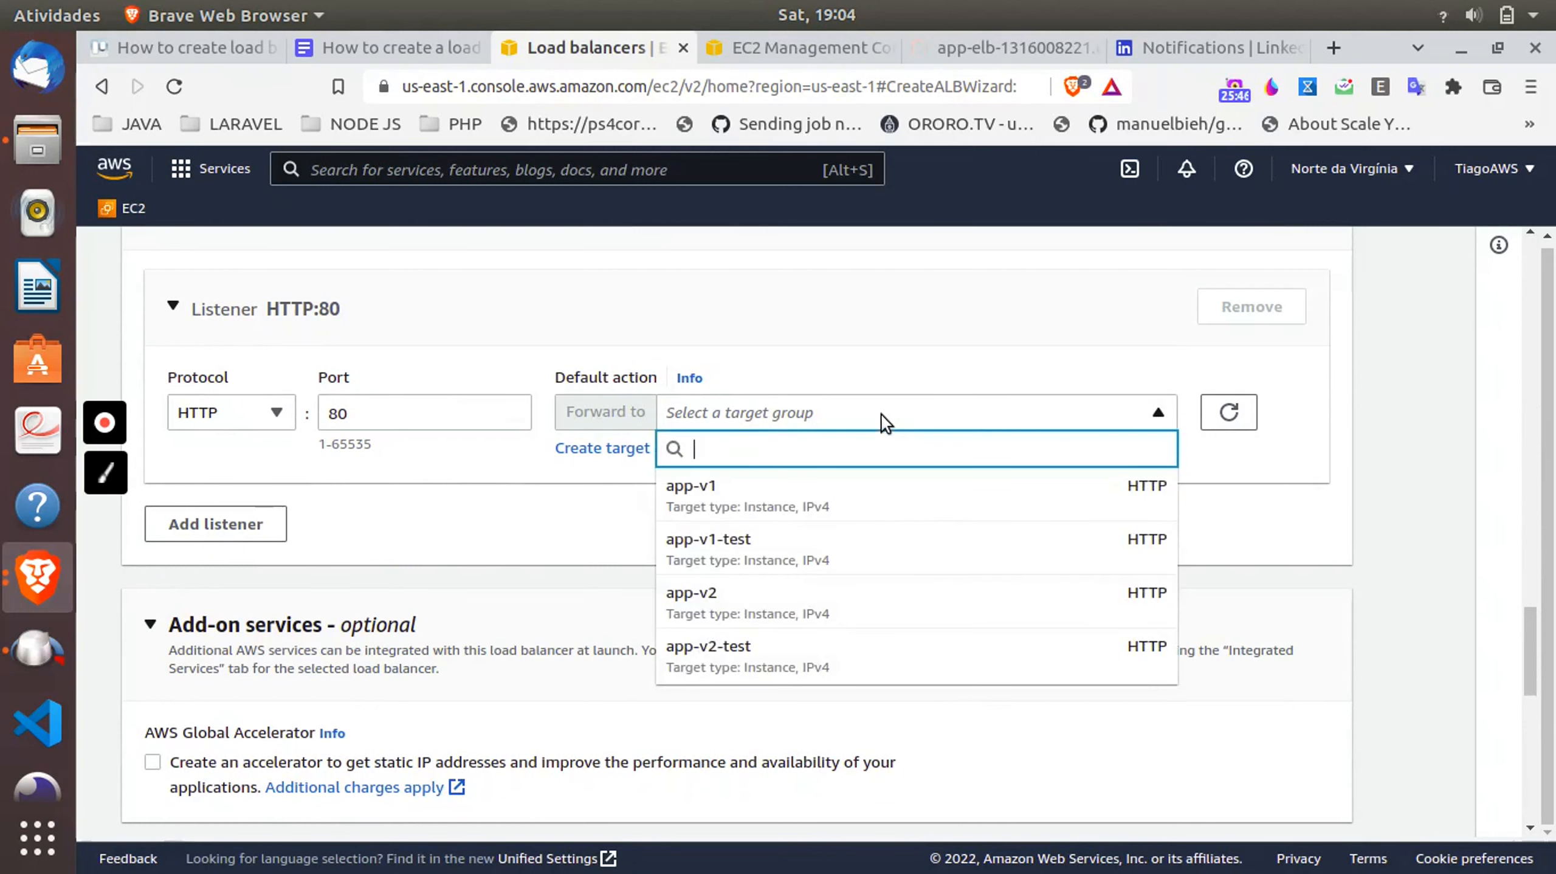
{"action": "left_click", "coordinate": [740, 550]}
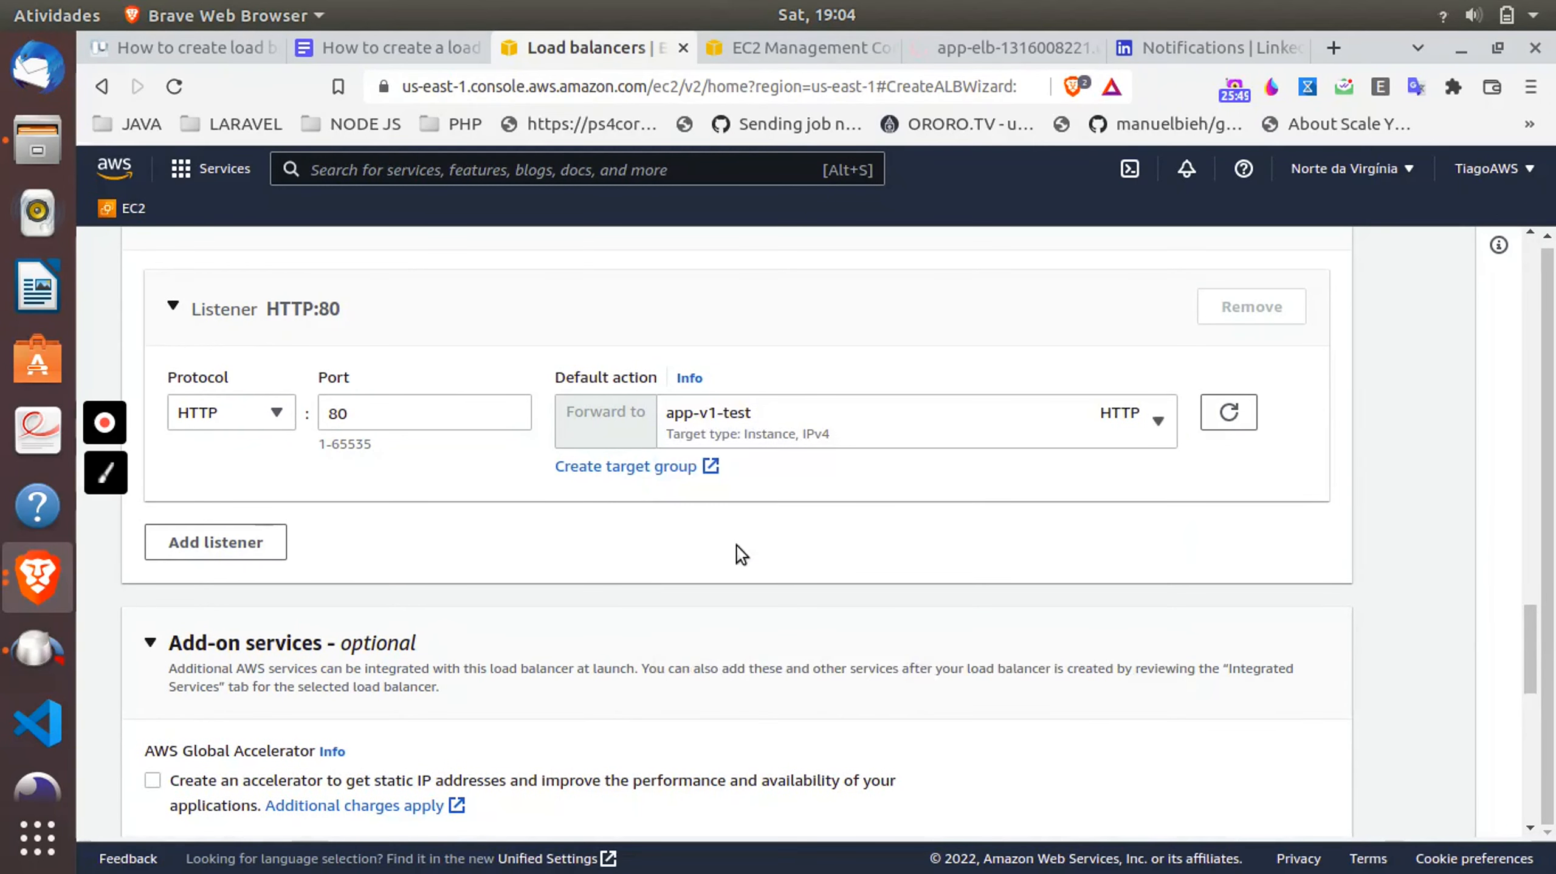
- Create the app-test-elb load balancer from the reviewed summary and open its entry in the load balancer list
{"action": "scroll", "coordinate": [676, 558], "scroll_direction": "down", "scroll_amount": 10}
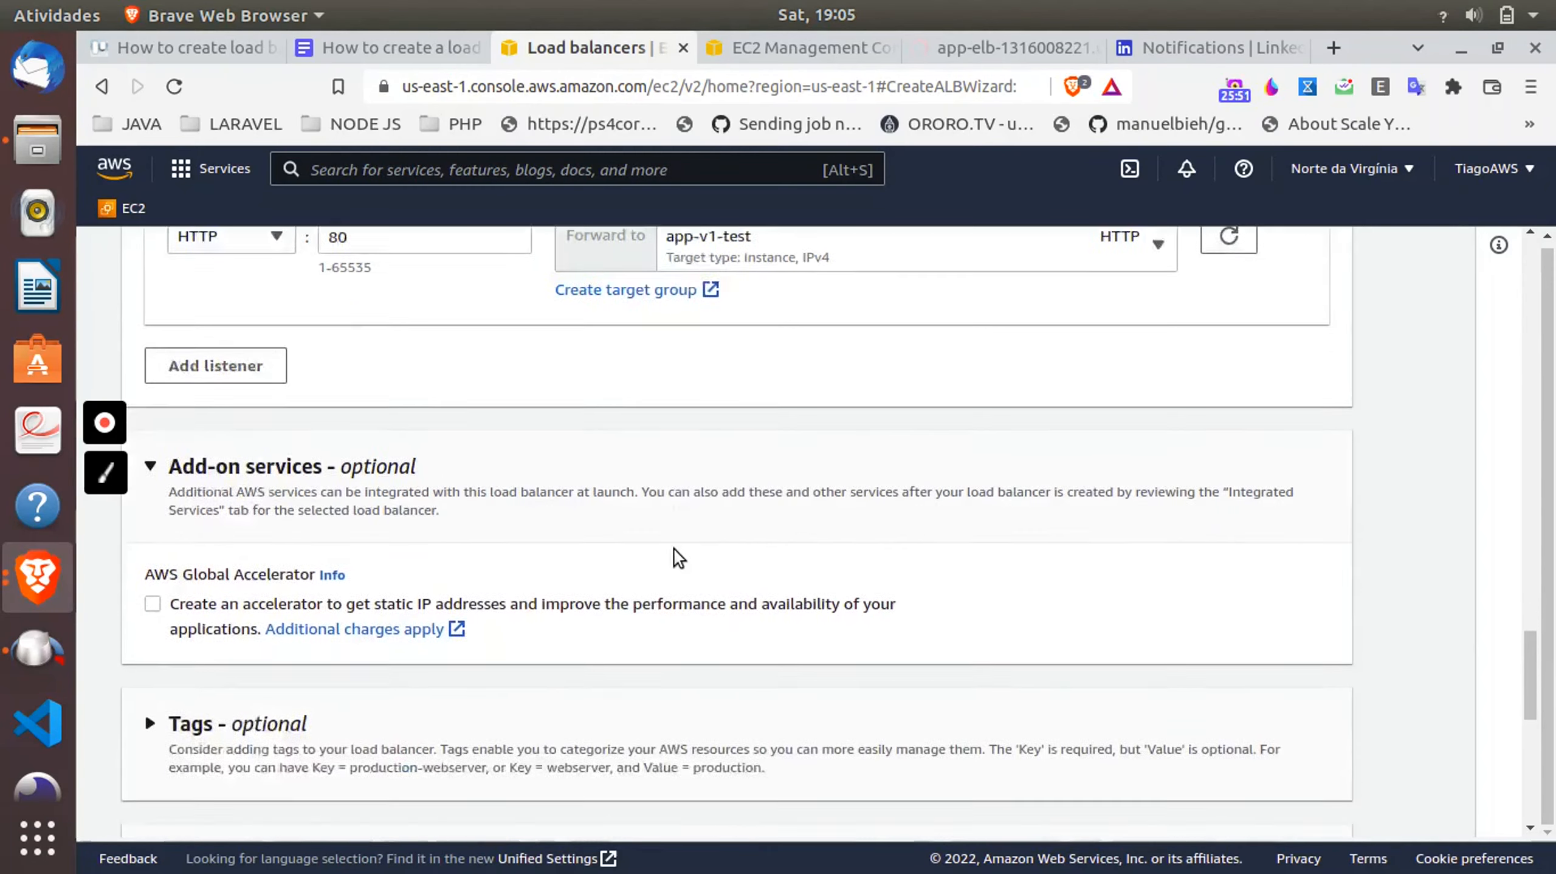
{"action": "scroll", "coordinate": [674, 550], "scroll_direction": "down", "scroll_amount": 4}
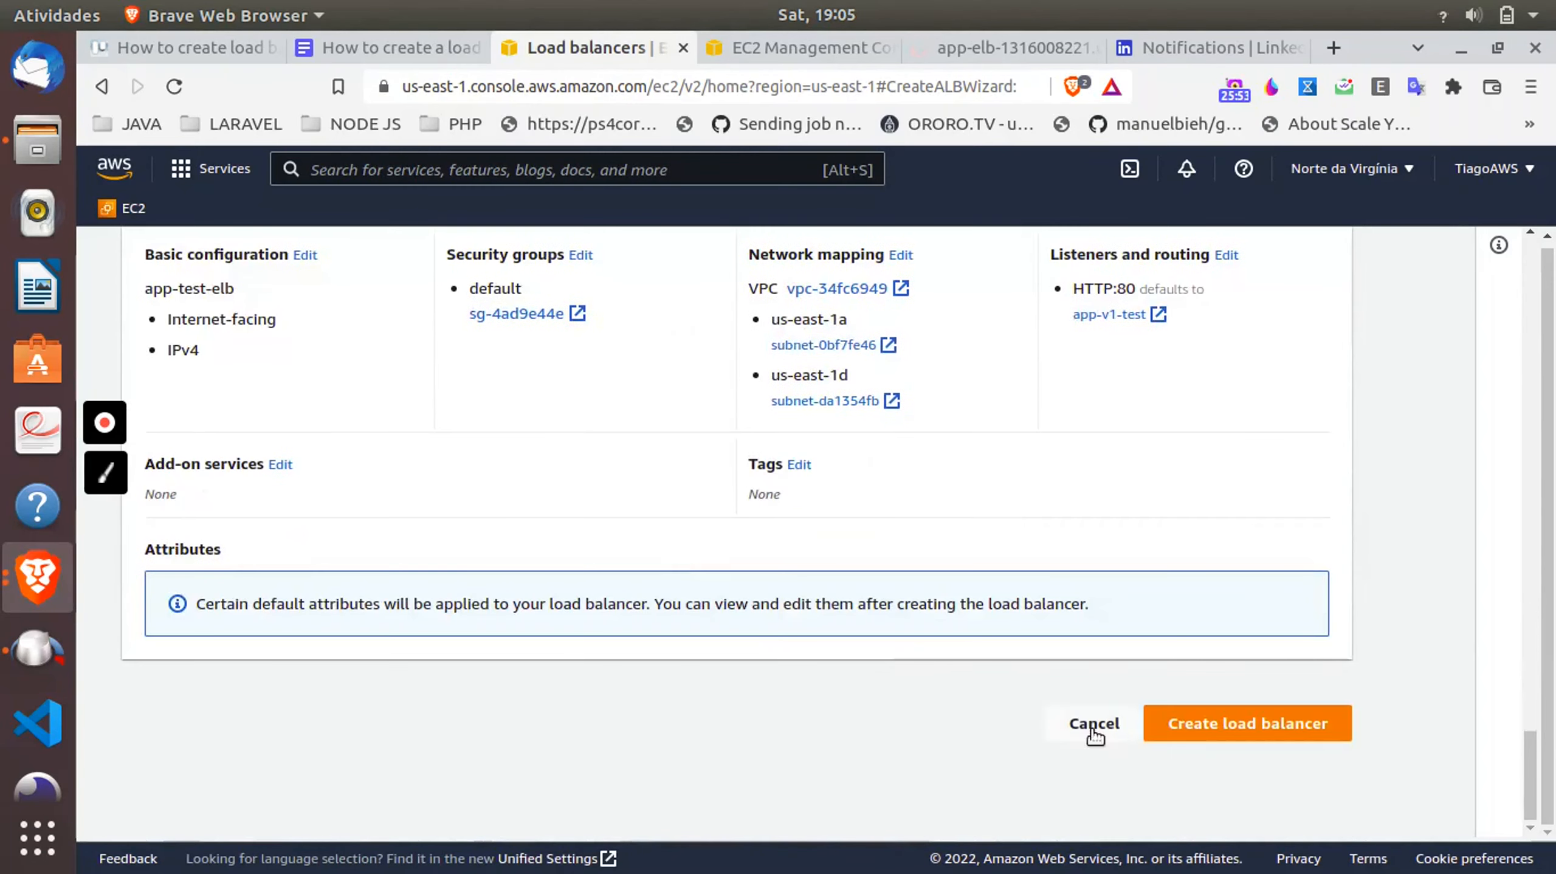
{"action": "left_click", "coordinate": [1186, 725]}
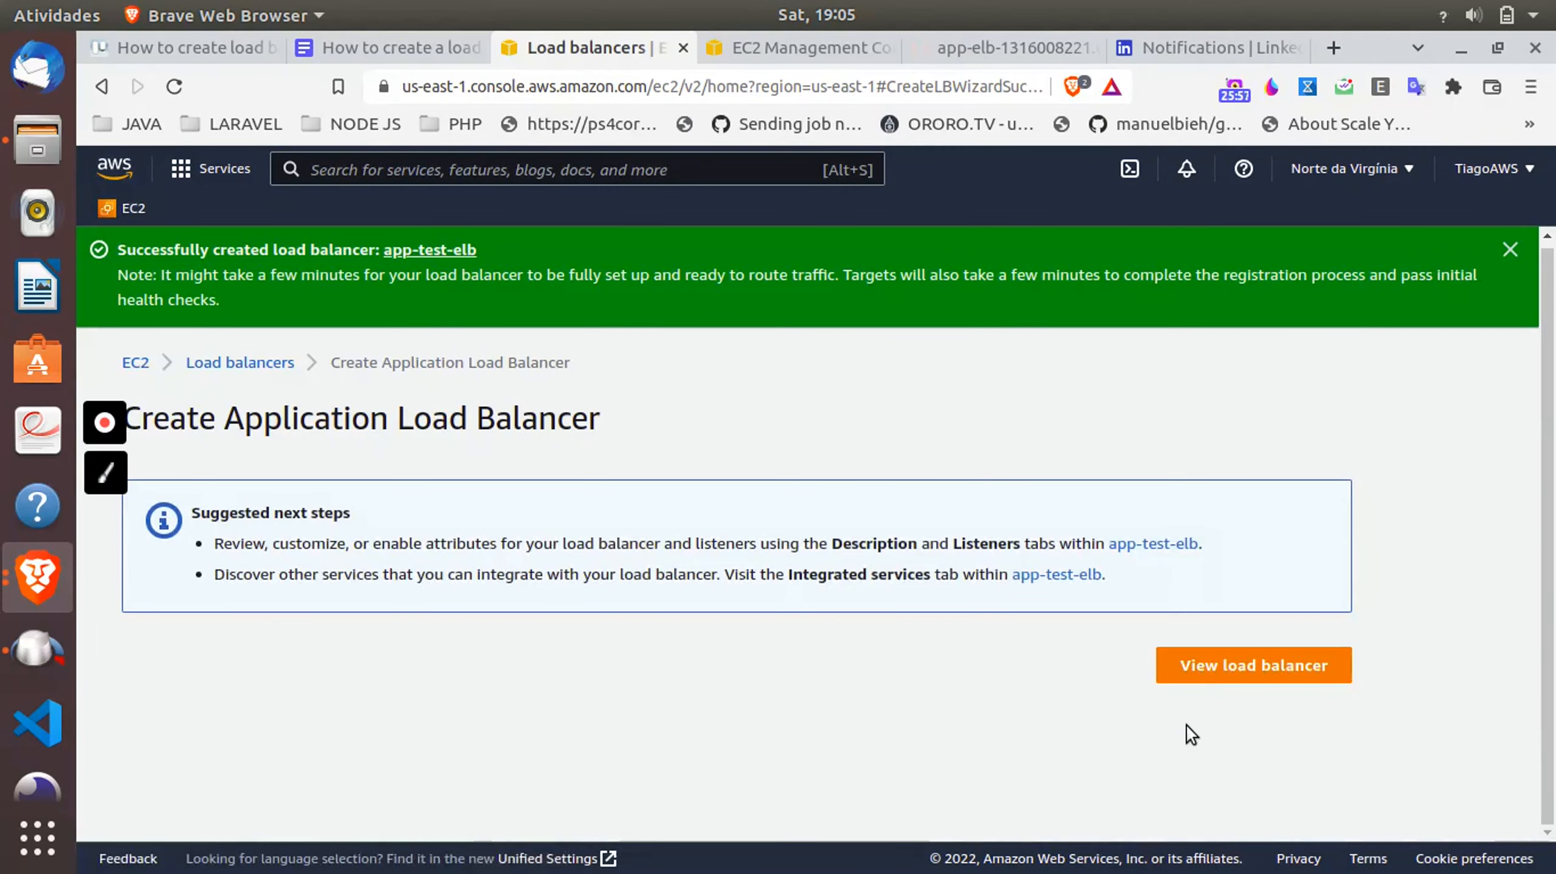
{"action": "left_click", "coordinate": [1252, 665]}
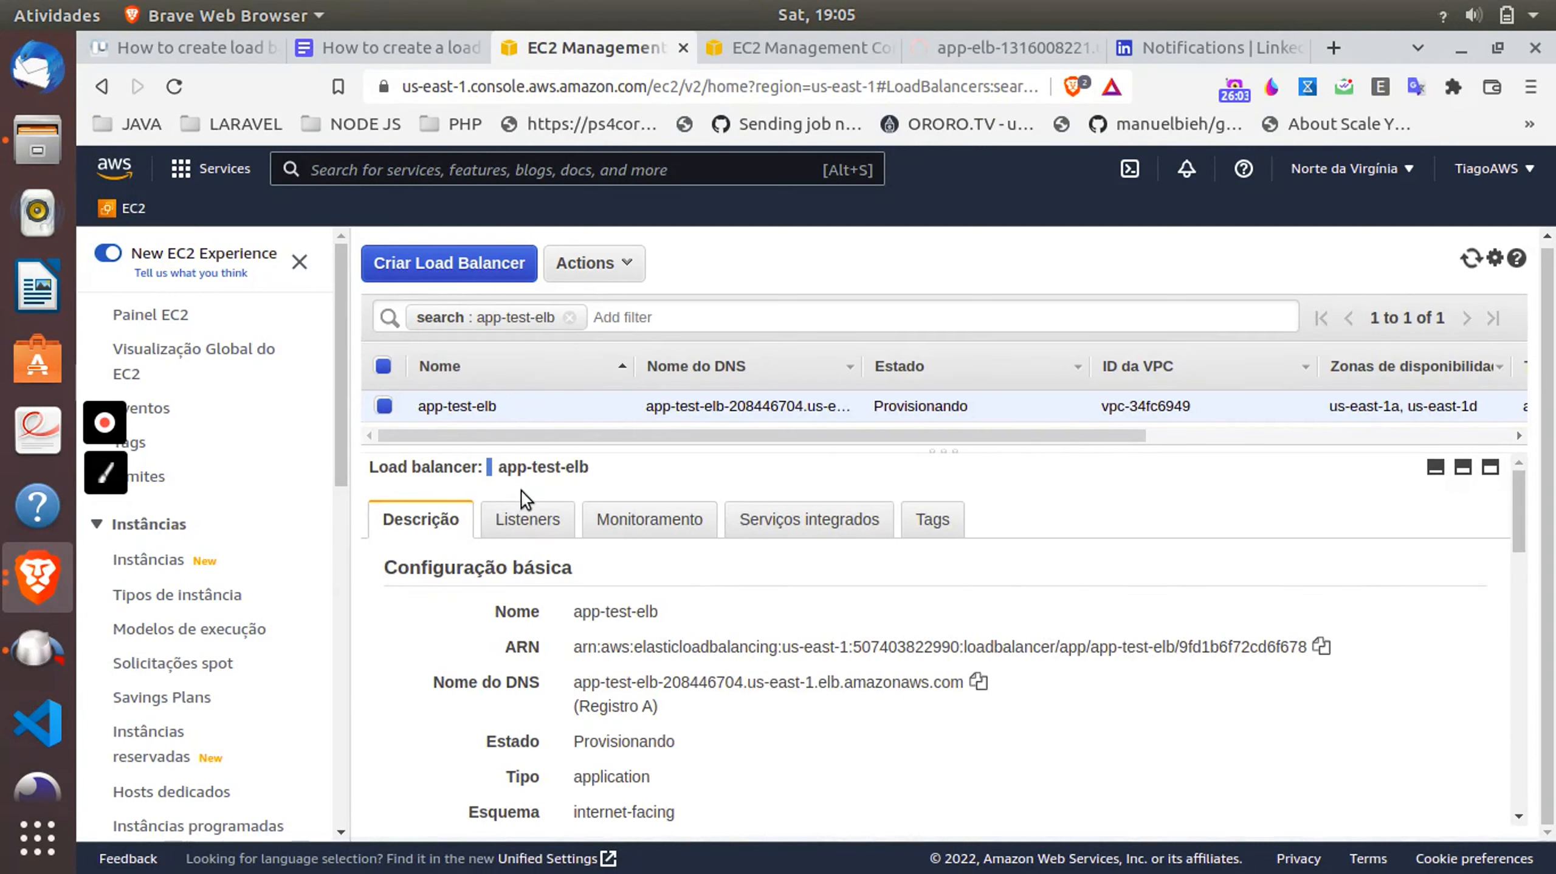
- Open the rules of the HTTP:80 listener of app-test-elb for viewing and editing
{"action": "left_click", "coordinate": [382, 365]}
{"action": "left_click", "coordinate": [384, 406]}
{"action": "left_click", "coordinate": [530, 525]}
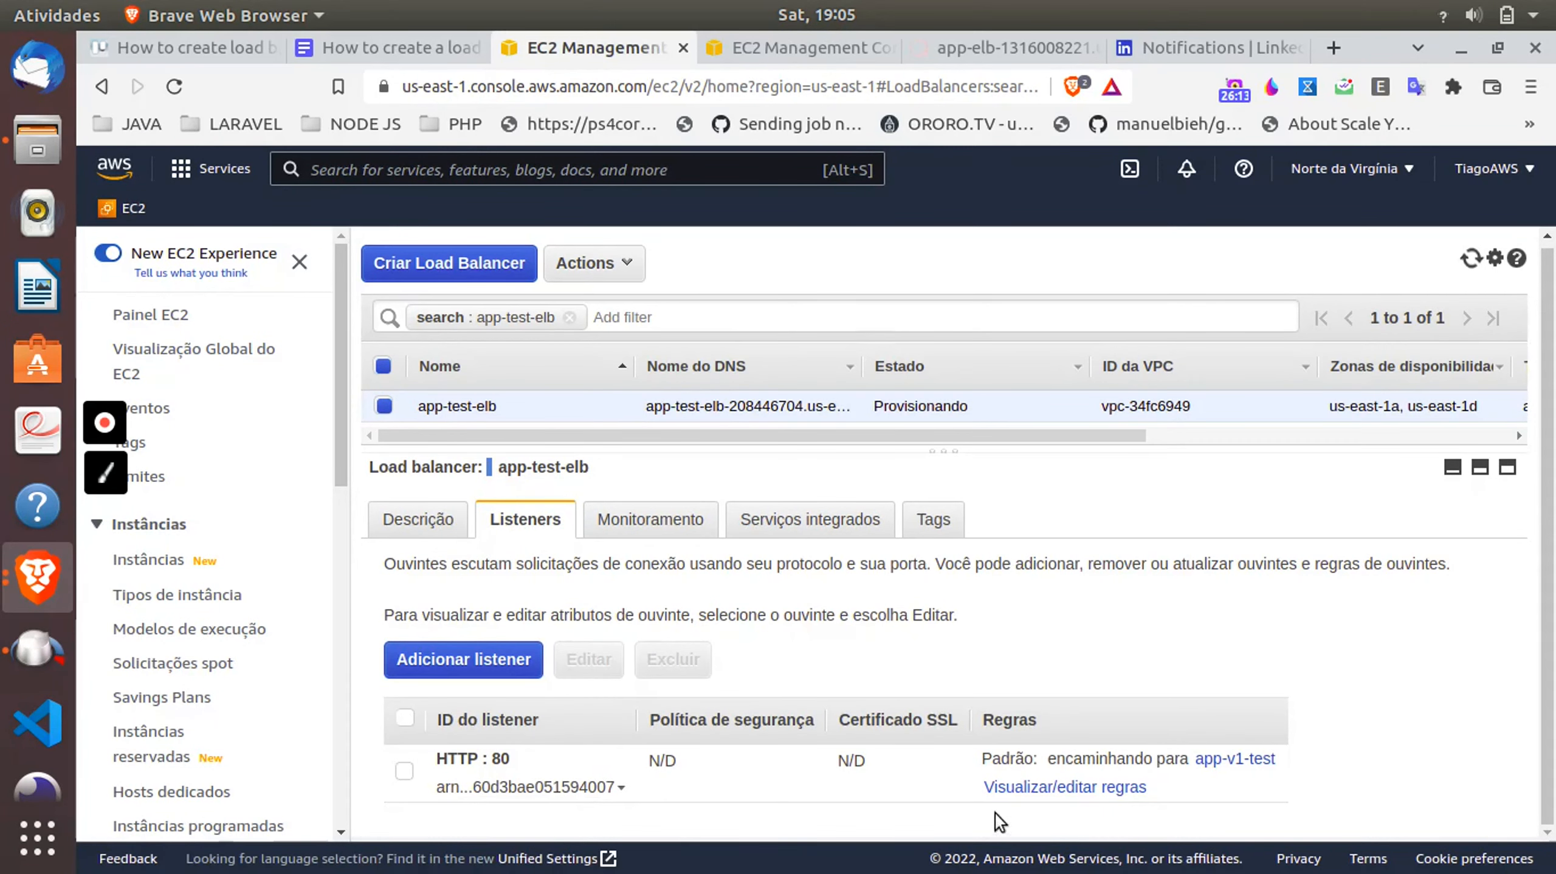
{"action": "left_click", "coordinate": [1029, 792]}
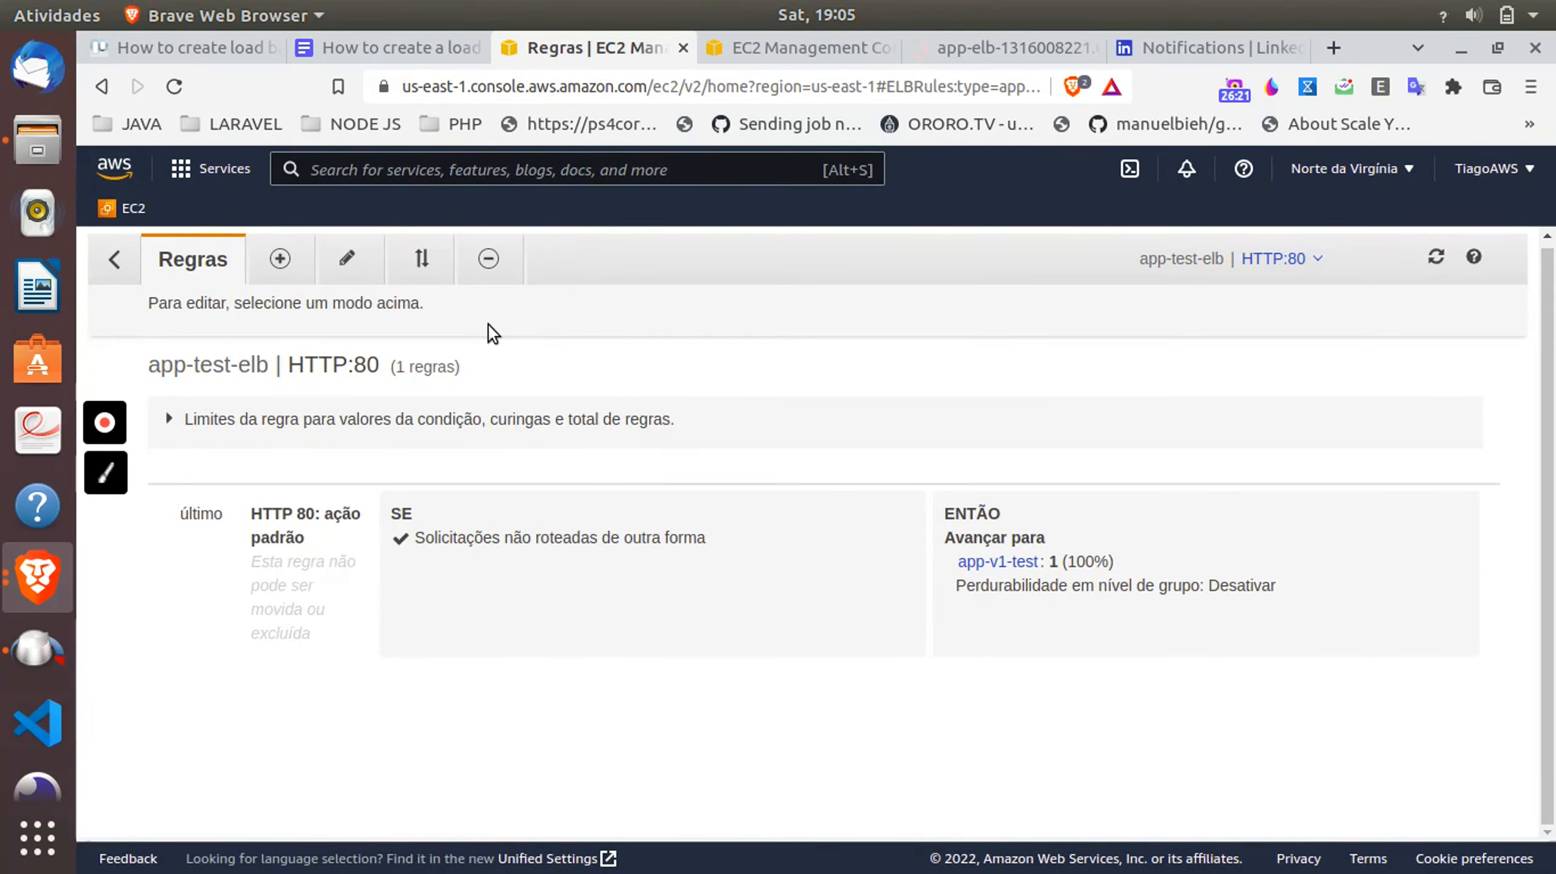
- Insert a new rule above the default HTTP:80 rule with a path condition of /v1*
{"action": "left_click", "coordinate": [279, 259]}
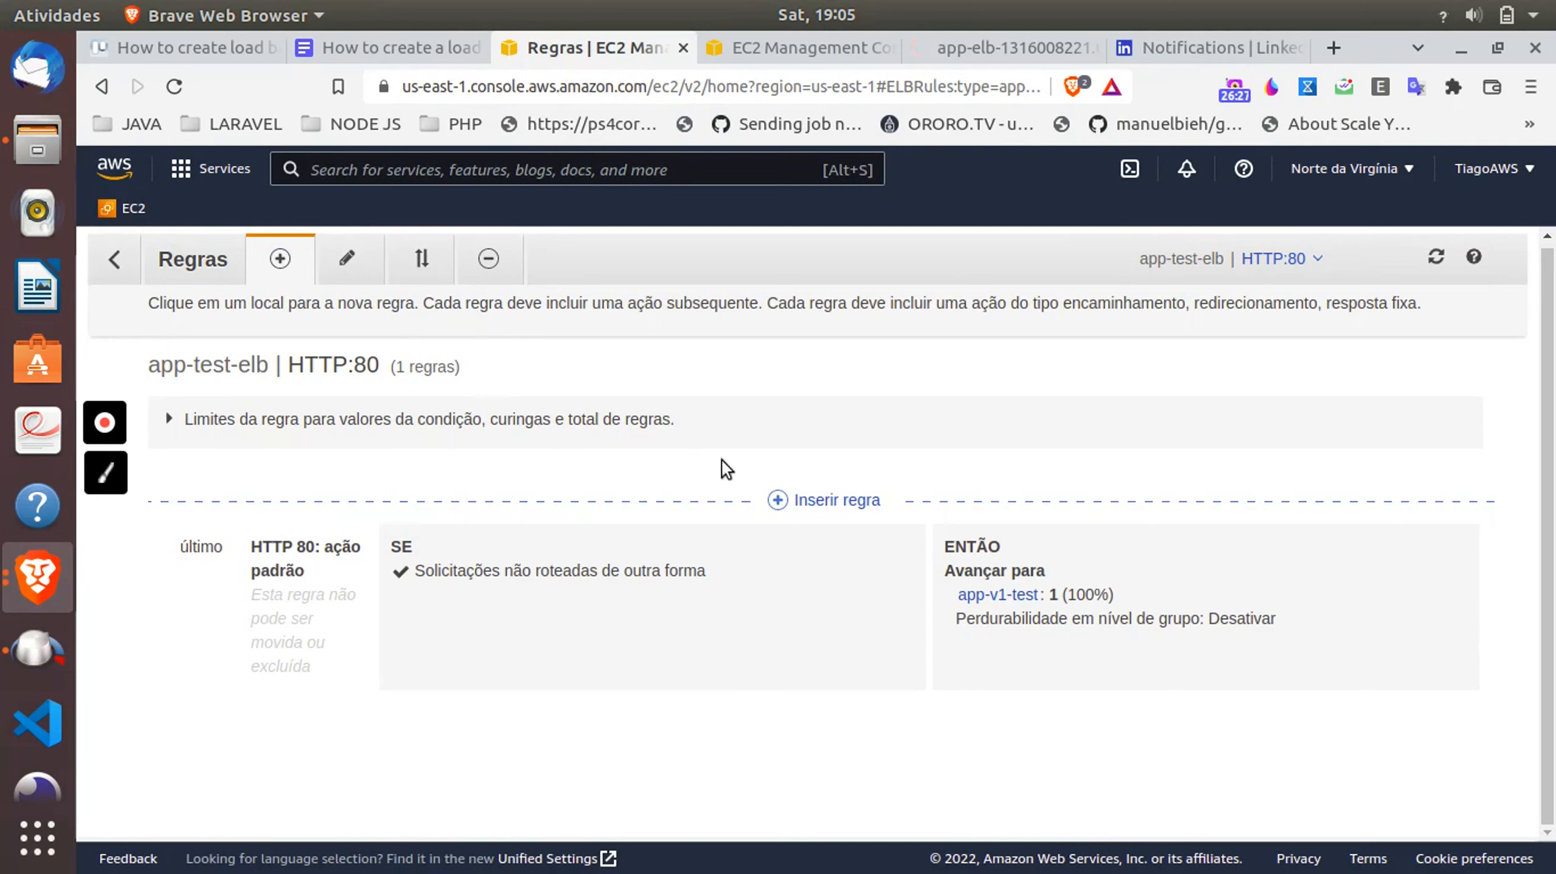
{"action": "left_click", "coordinate": [799, 512]}
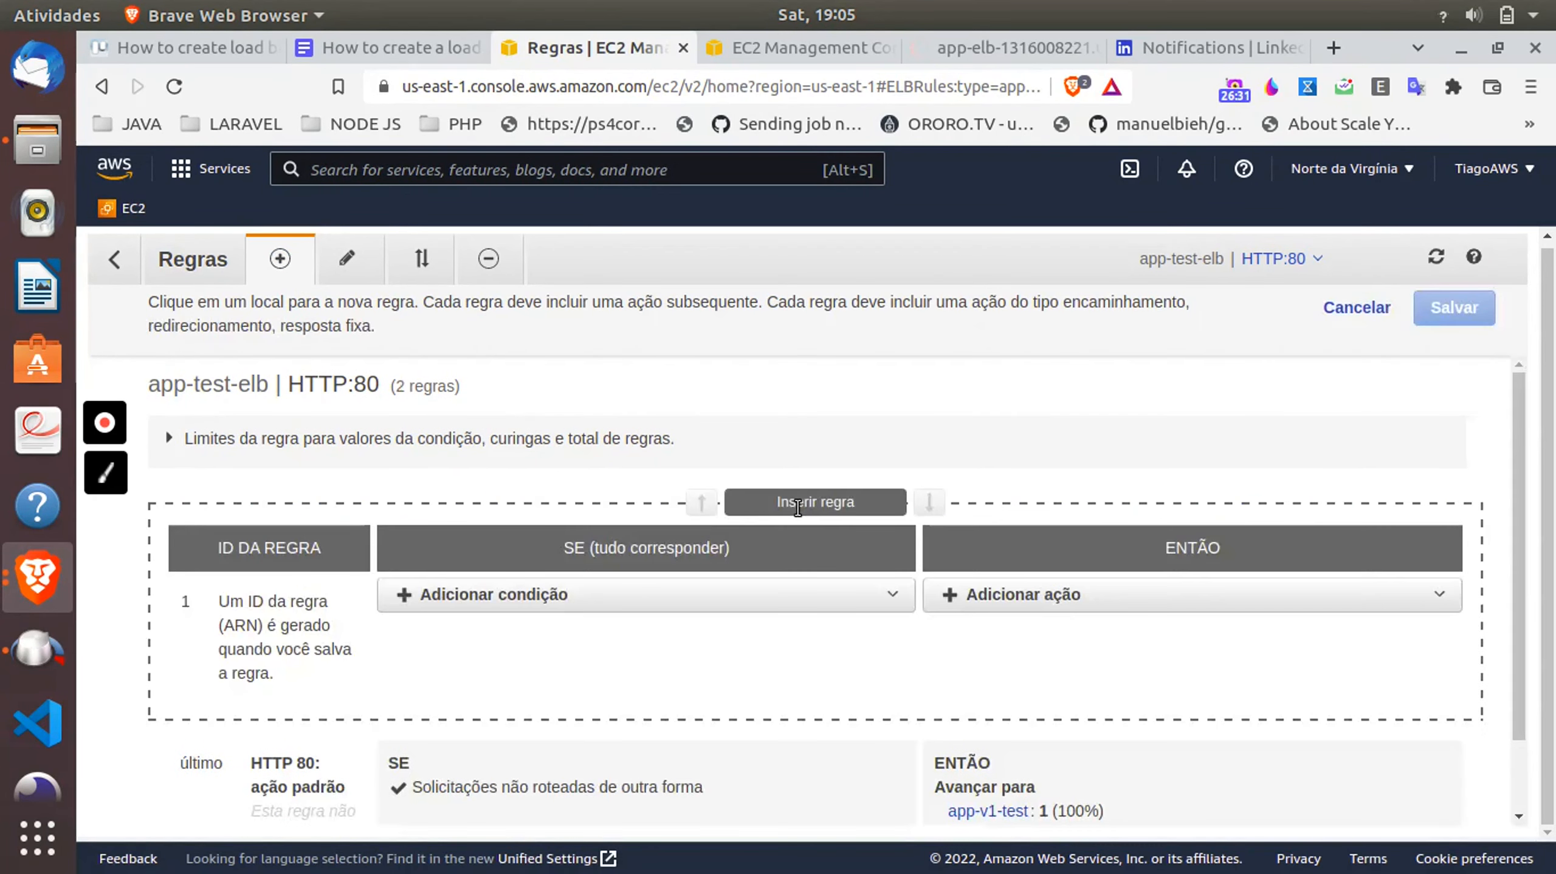
{"action": "left_click", "coordinate": [423, 595]}
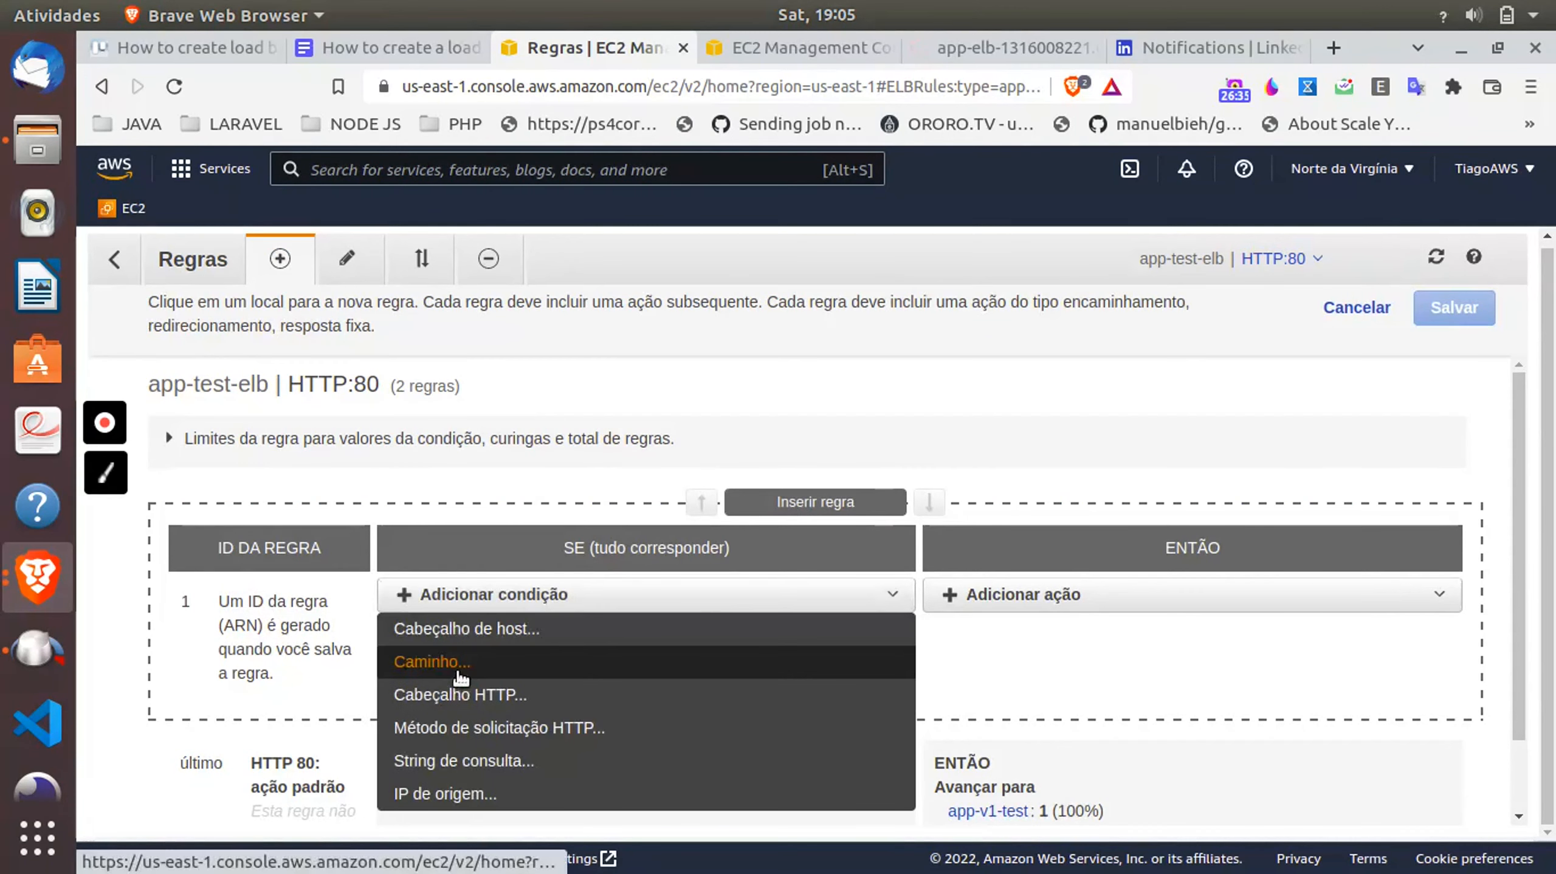
{"action": "left_click", "coordinate": [459, 671]}
{"action": "left_click", "coordinate": [484, 649]}
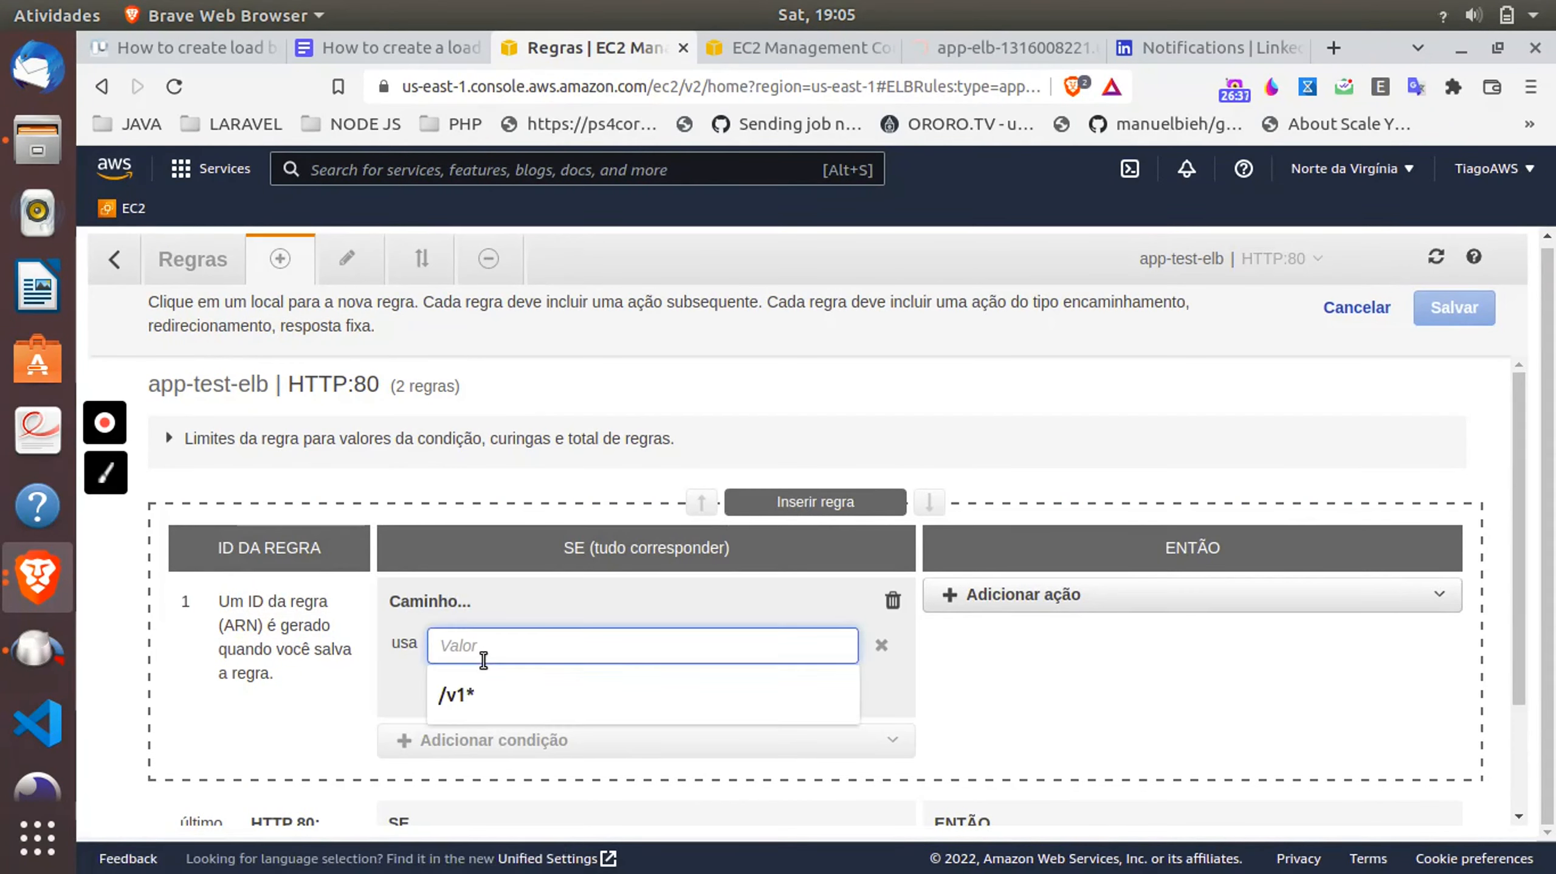
{"action": "left_click", "coordinate": [486, 700]}
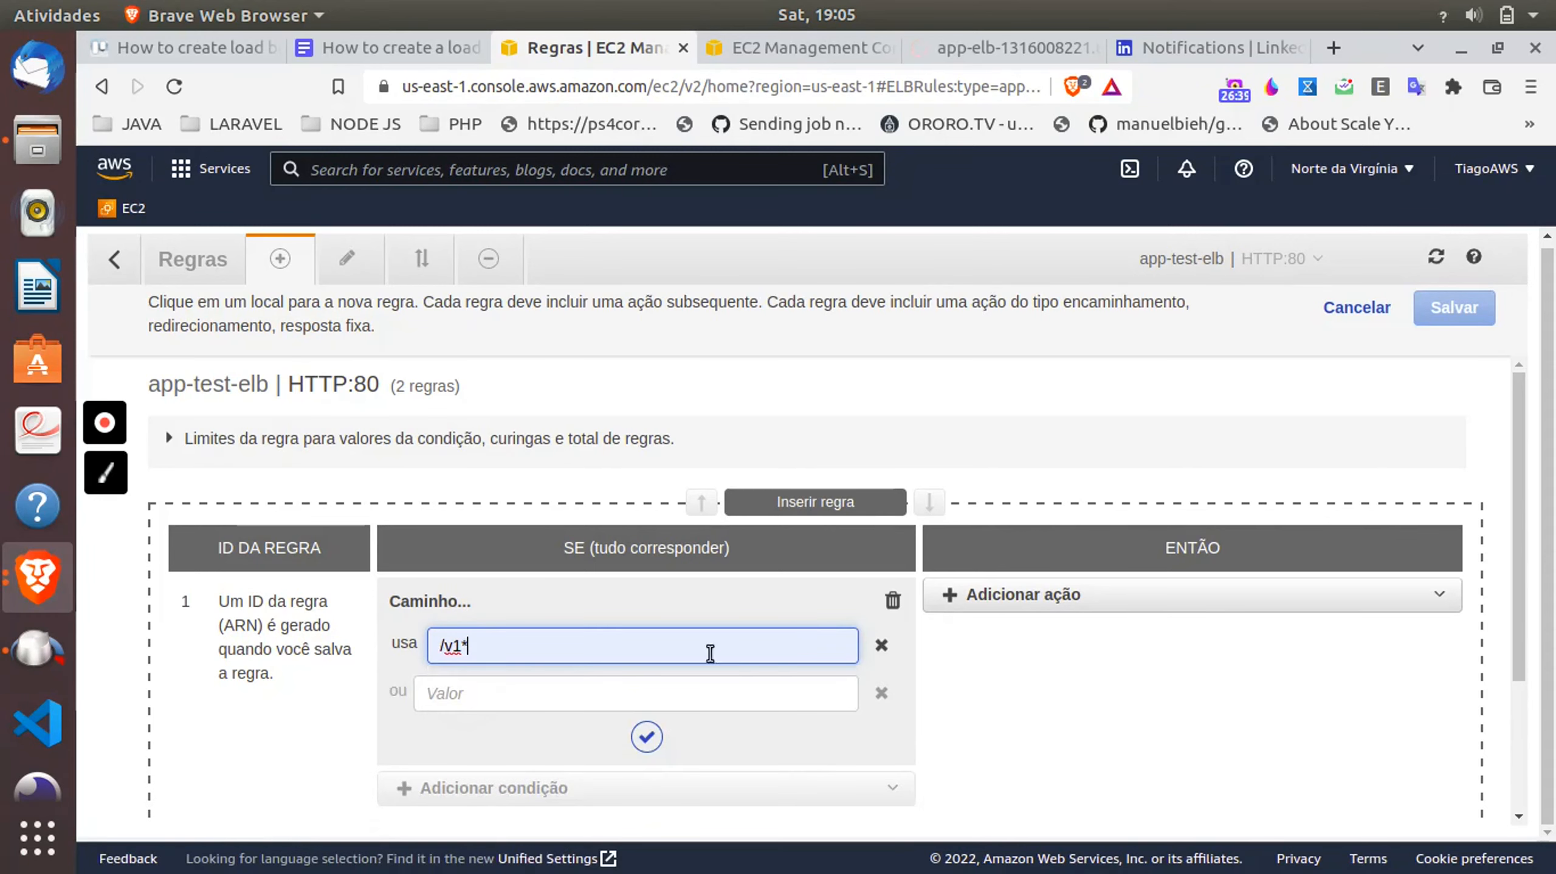
- Make the new rule forward to the app-v1-test target group and save the rule
{"action": "left_click", "coordinate": [1028, 596]}
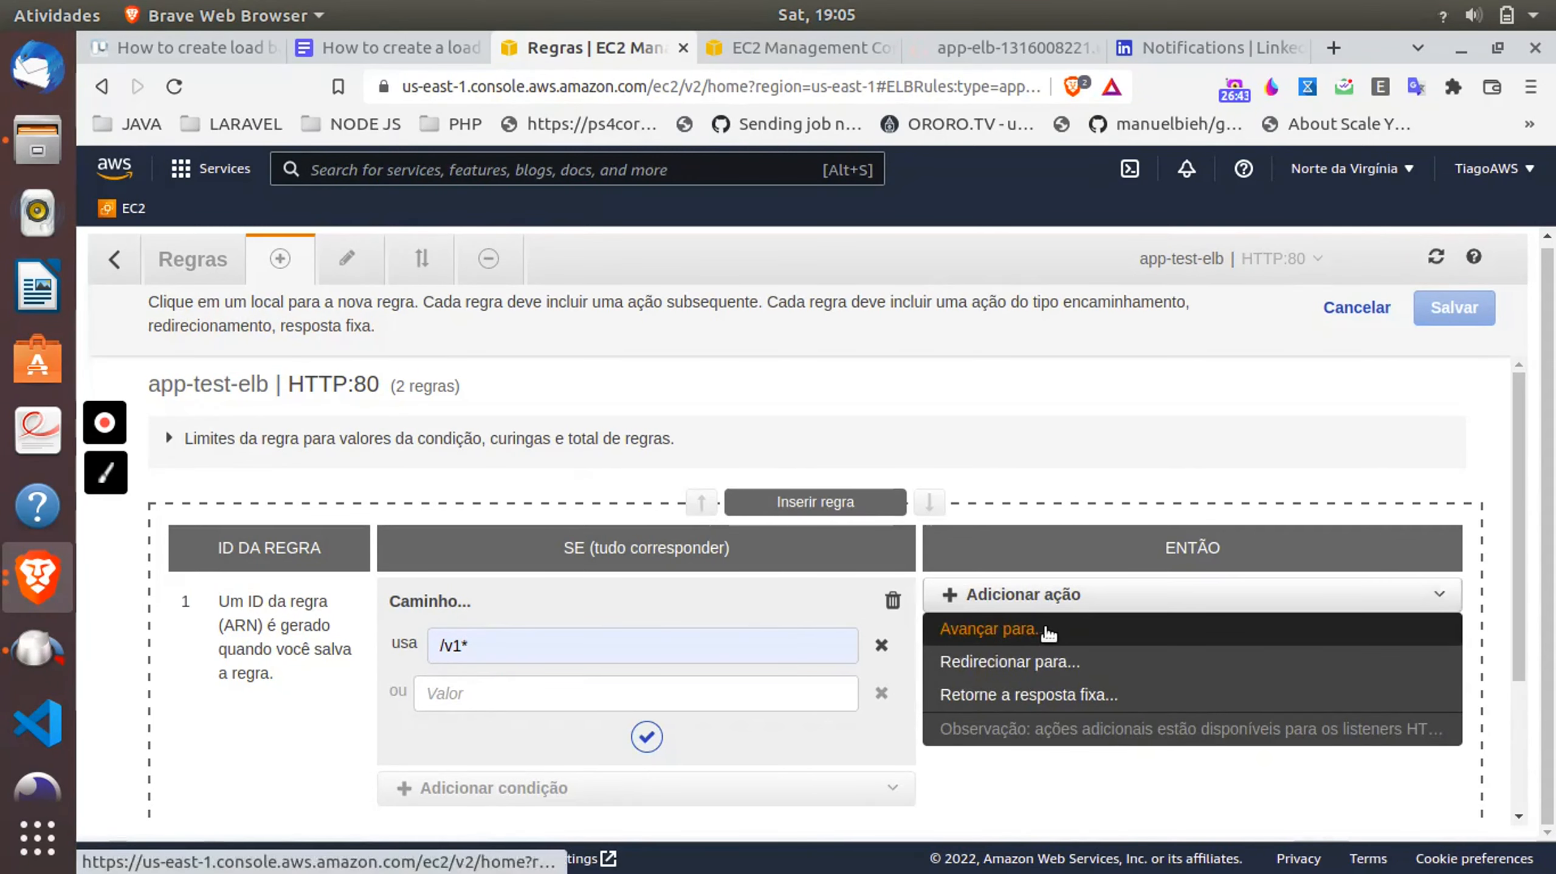
{"action": "left_click", "coordinate": [1047, 629]}
{"action": "left_click", "coordinate": [1074, 669]}
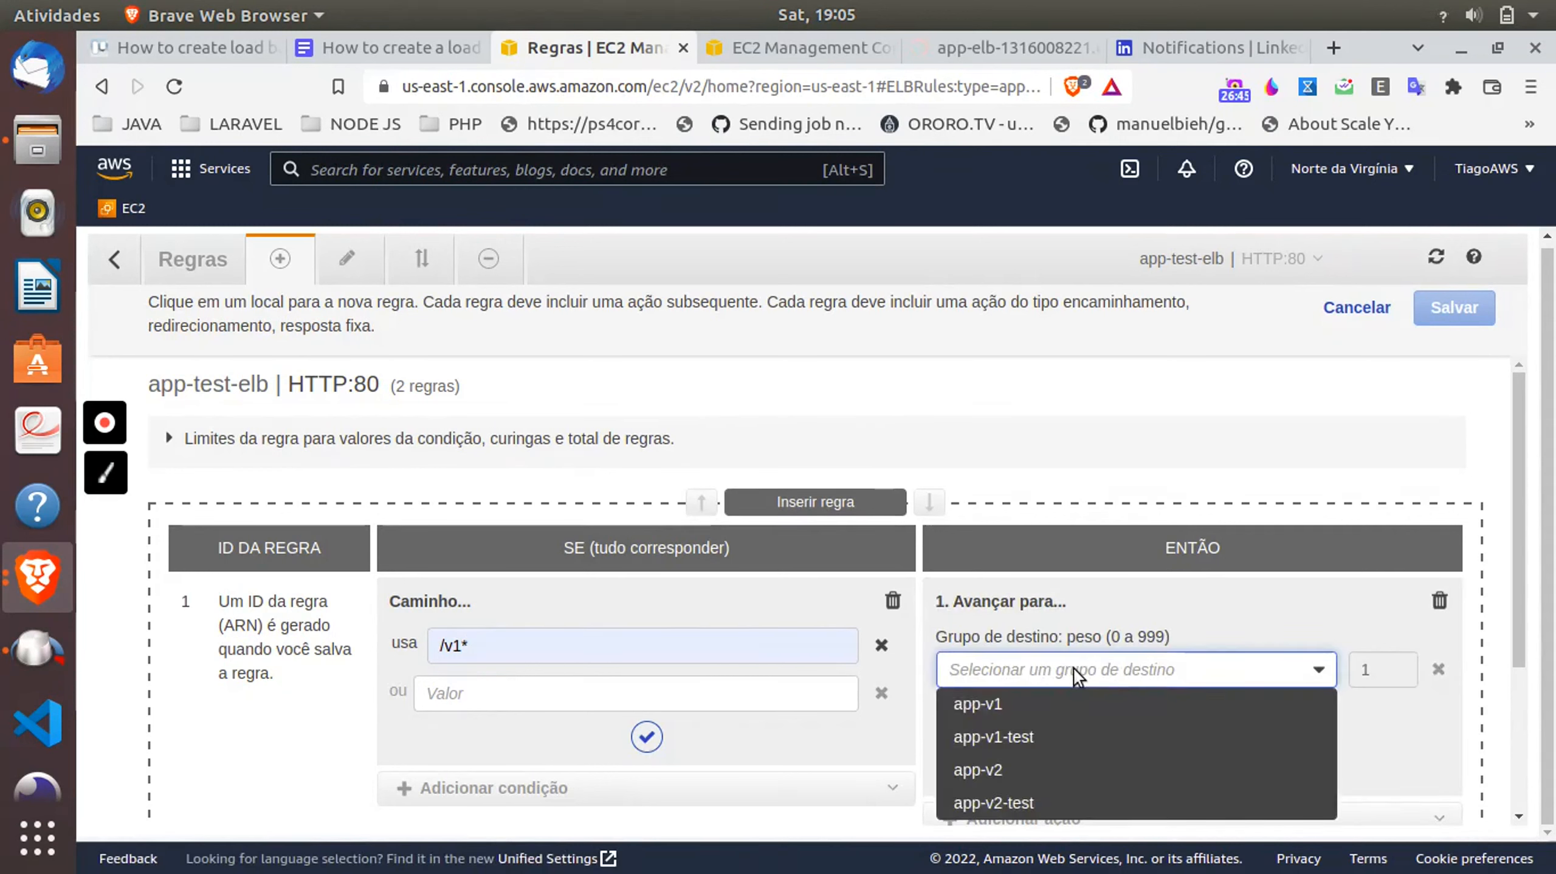
{"action": "left_click", "coordinate": [995, 734]}
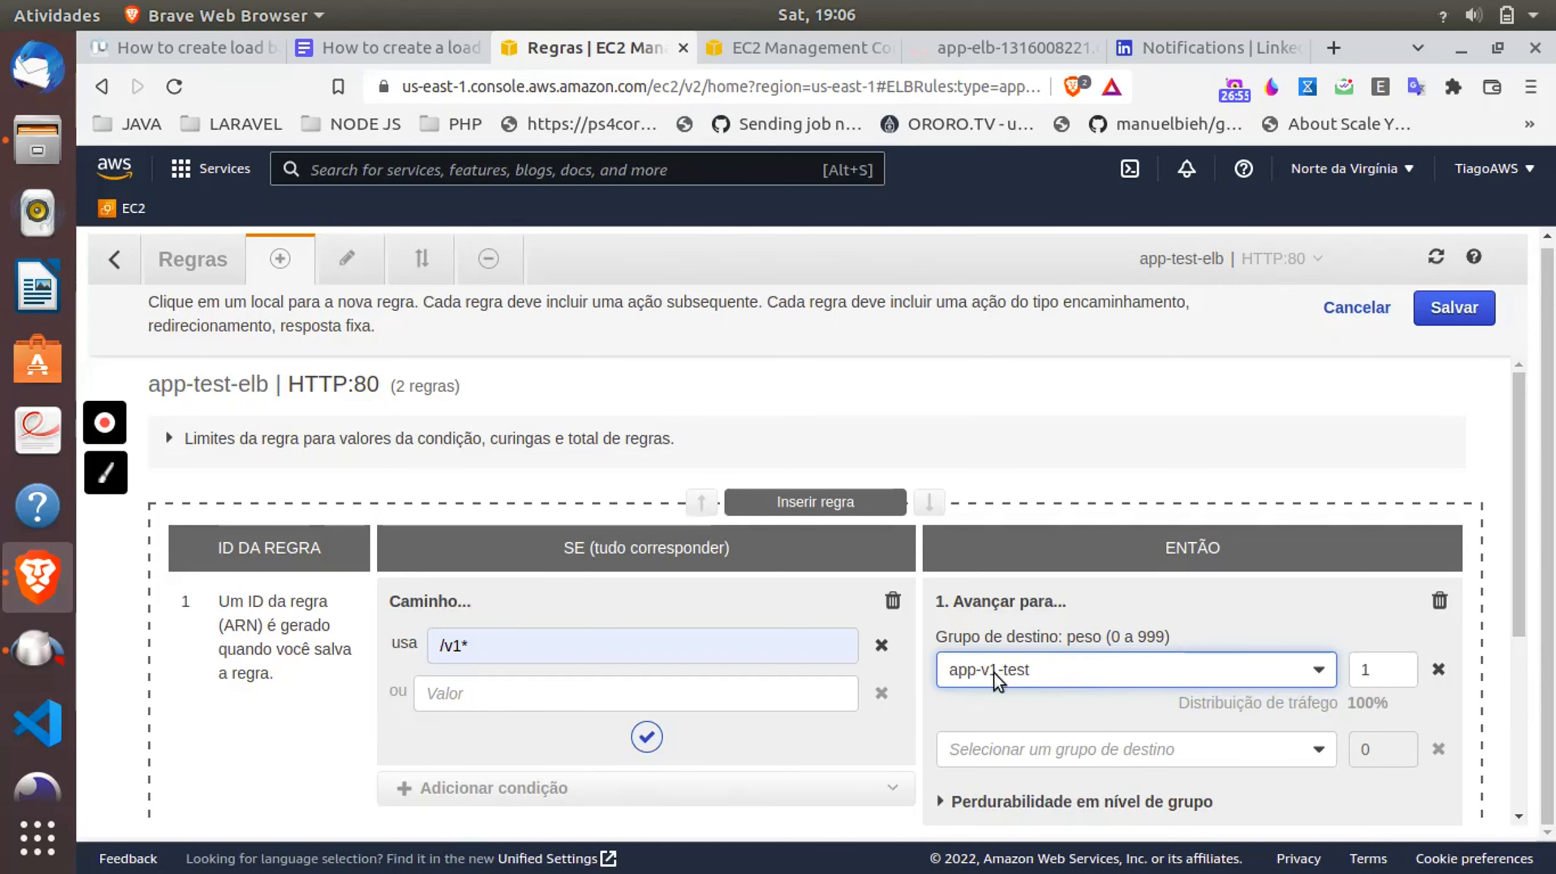
{"action": "scroll", "coordinate": [1016, 676], "scroll_direction": "down", "scroll_amount": 5}
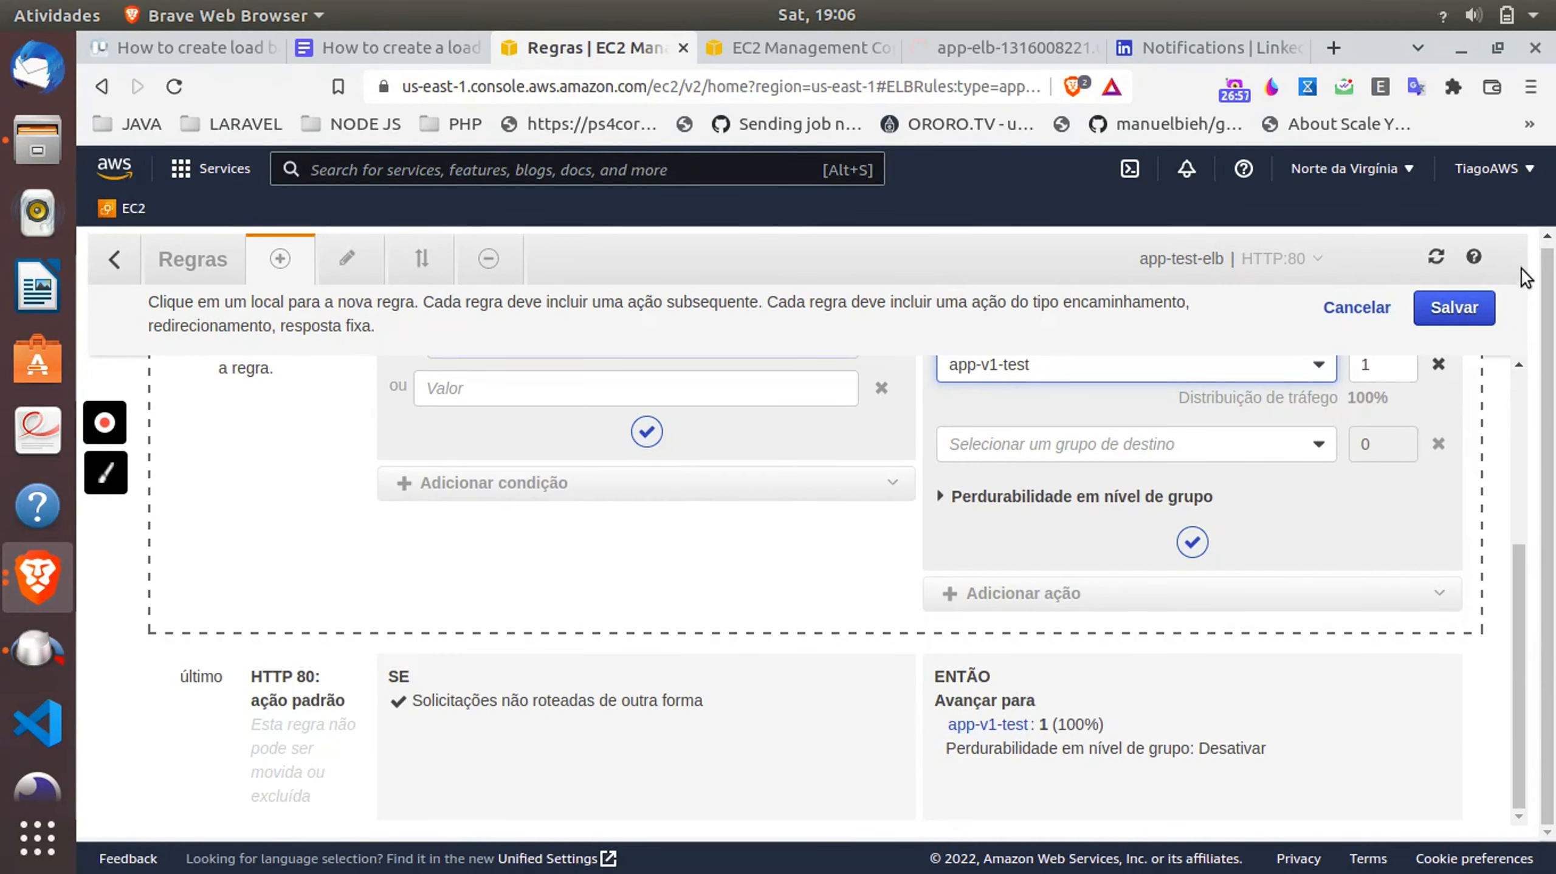
{"action": "left_click", "coordinate": [1475, 303]}
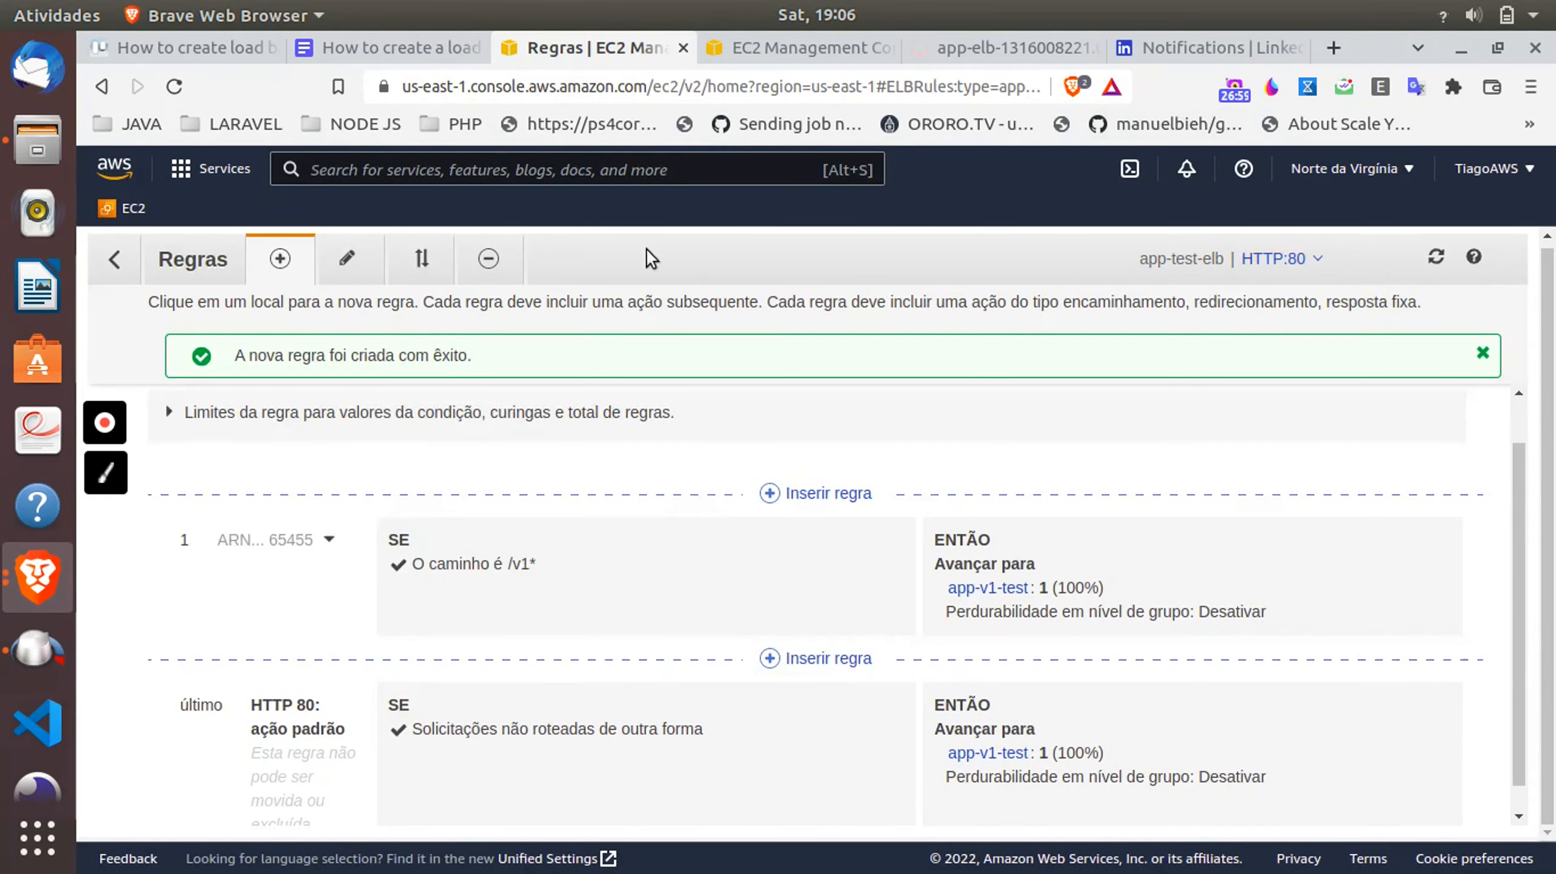
- Go back from the rules to the app-test-elb load balancer and refresh the load balancer list
{"action": "left_click", "coordinate": [113, 263]}
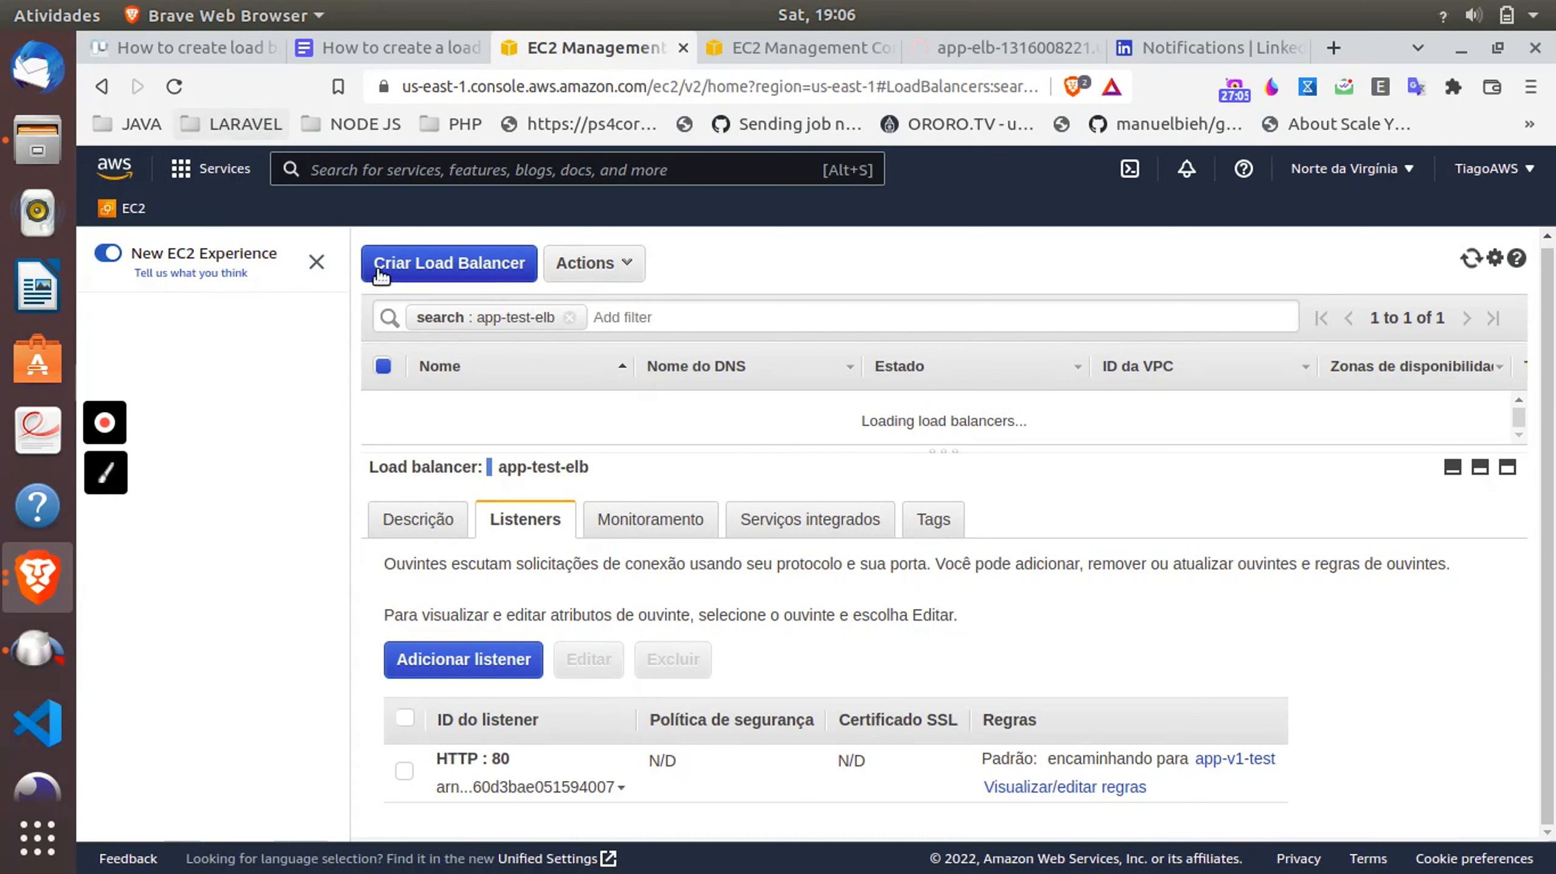
{"action": "left_click", "coordinate": [1471, 258]}
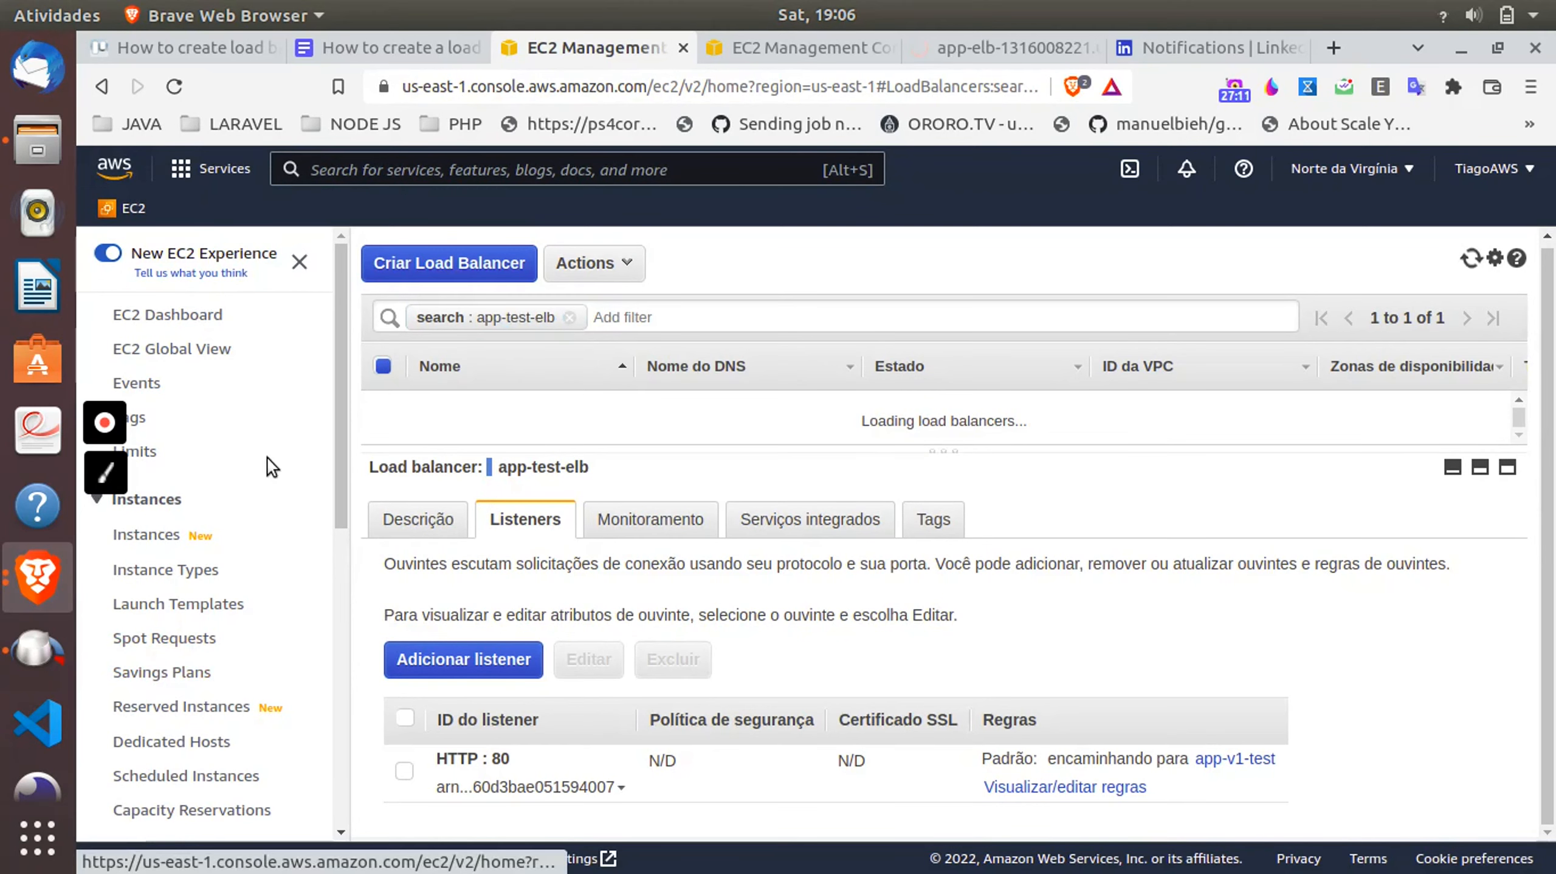
{"action": "scroll", "coordinate": [270, 465], "scroll_direction": "down", "scroll_amount": 5}
{"action": "scroll", "coordinate": [270, 465], "scroll_direction": "down", "scroll_amount": 3}
{"action": "scroll", "coordinate": [270, 465], "scroll_direction": "up", "scroll_amount": 3}
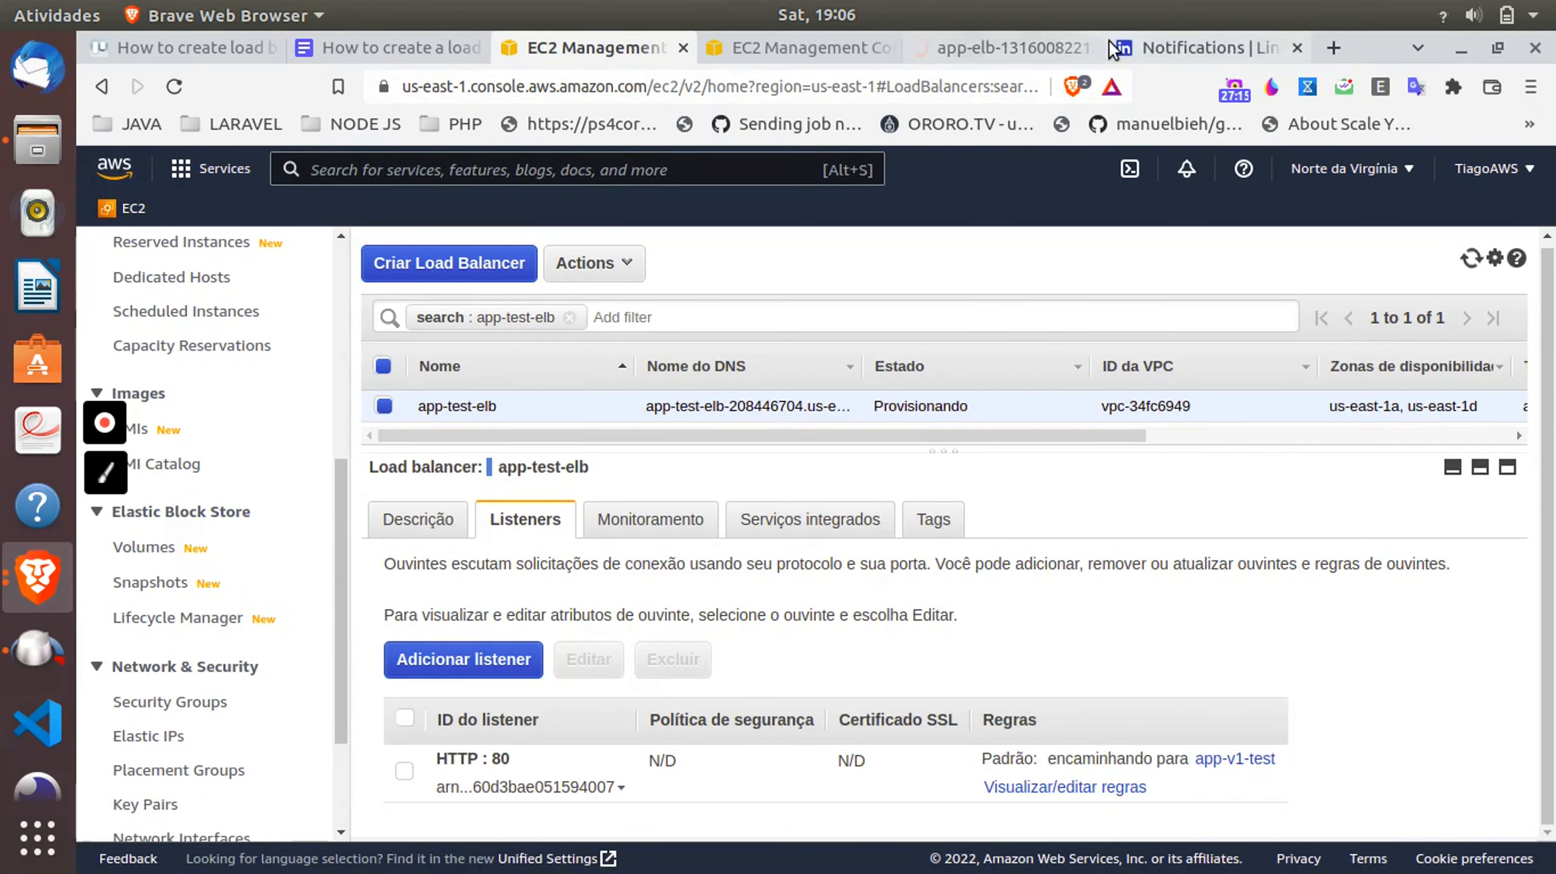
- Close the browser tabs with the old app-elb address and the LinkedIn notifications
{"action": "left_click", "coordinate": [1095, 49]}
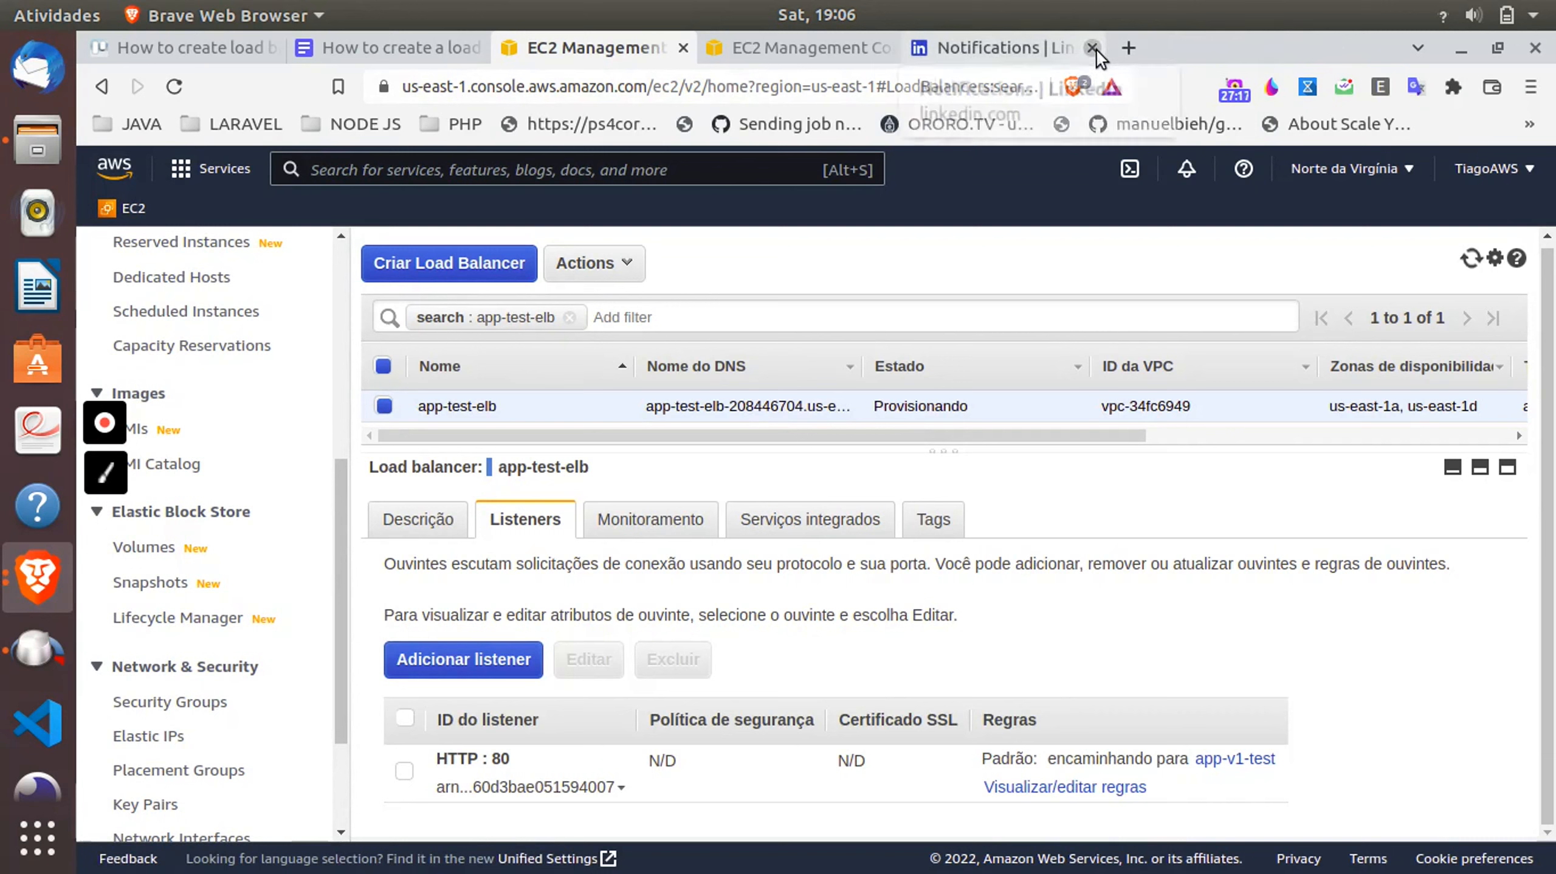
{"action": "left_click", "coordinate": [1093, 49]}
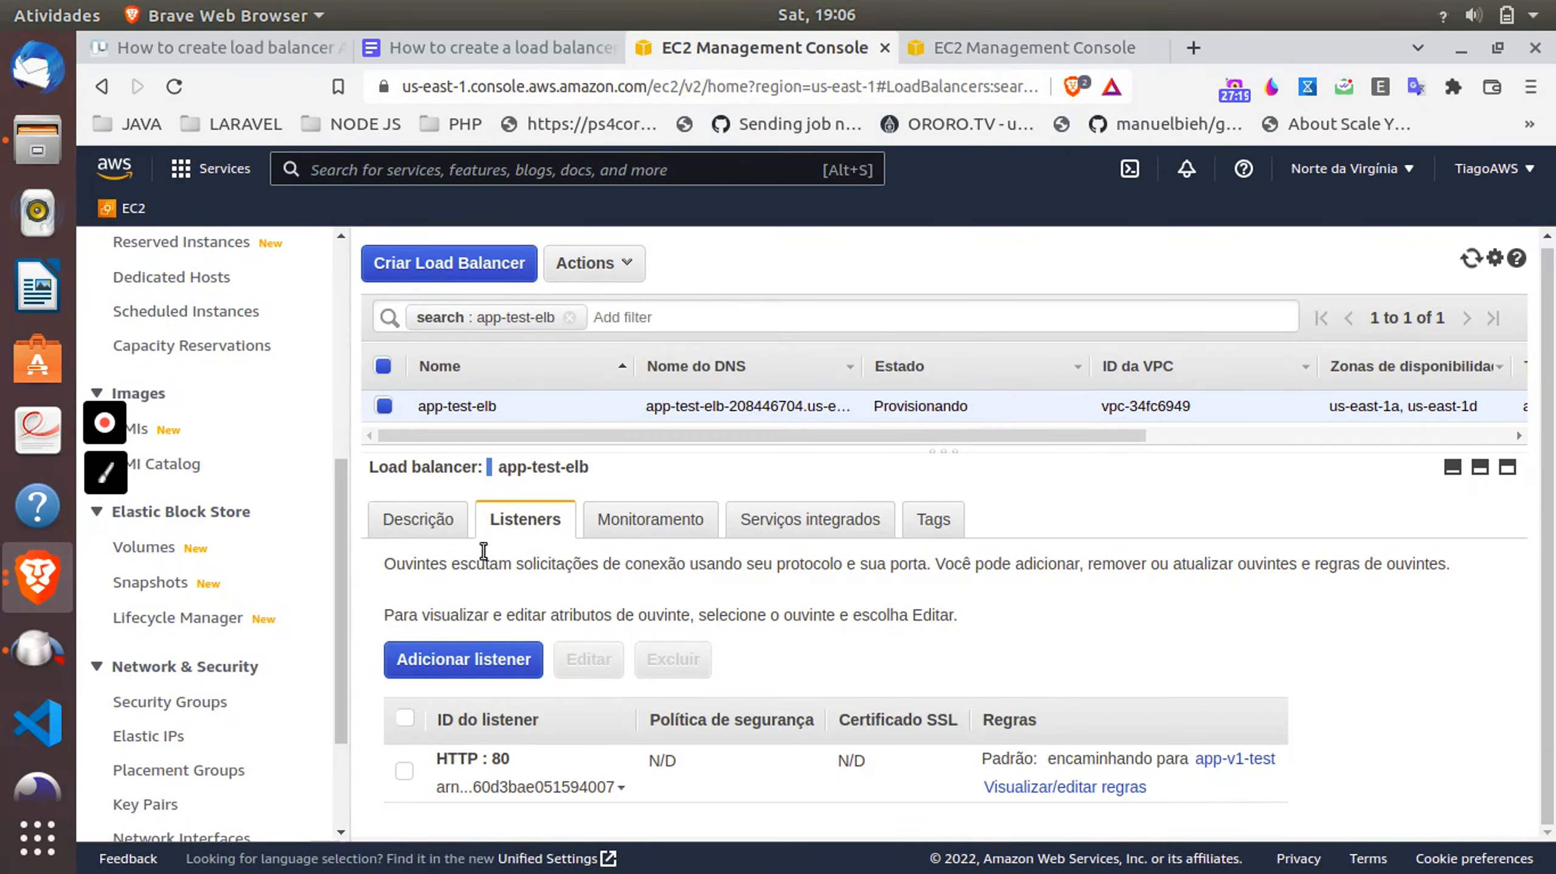
- Copy the DNS name of app-test-elb from its description and open it in a new browser tab
{"action": "left_click", "coordinate": [419, 539]}
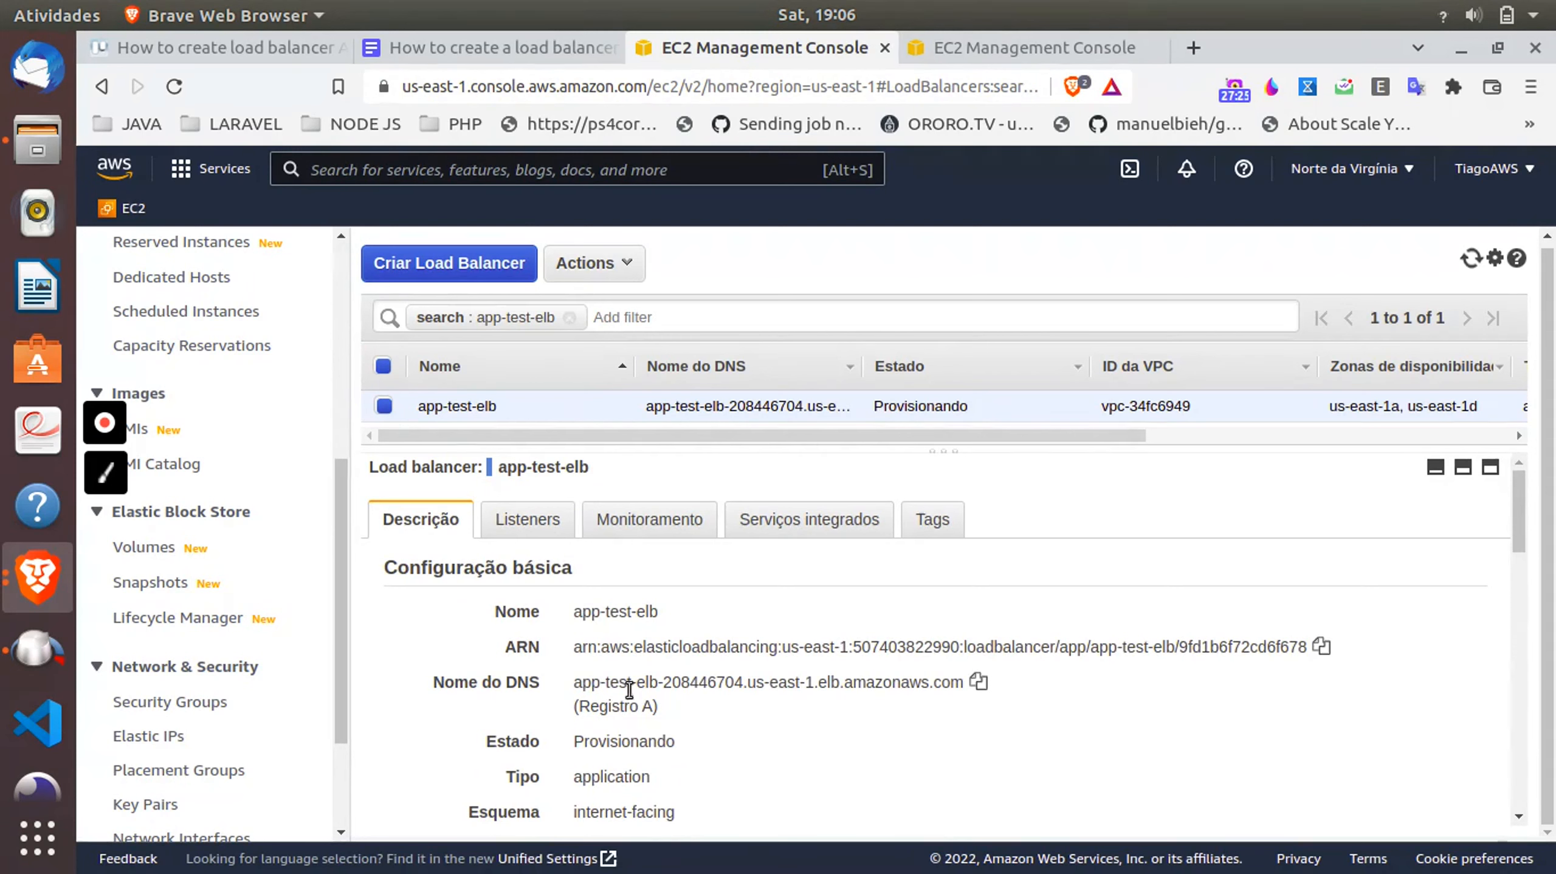
{"action": "left_click", "coordinate": [978, 681]}
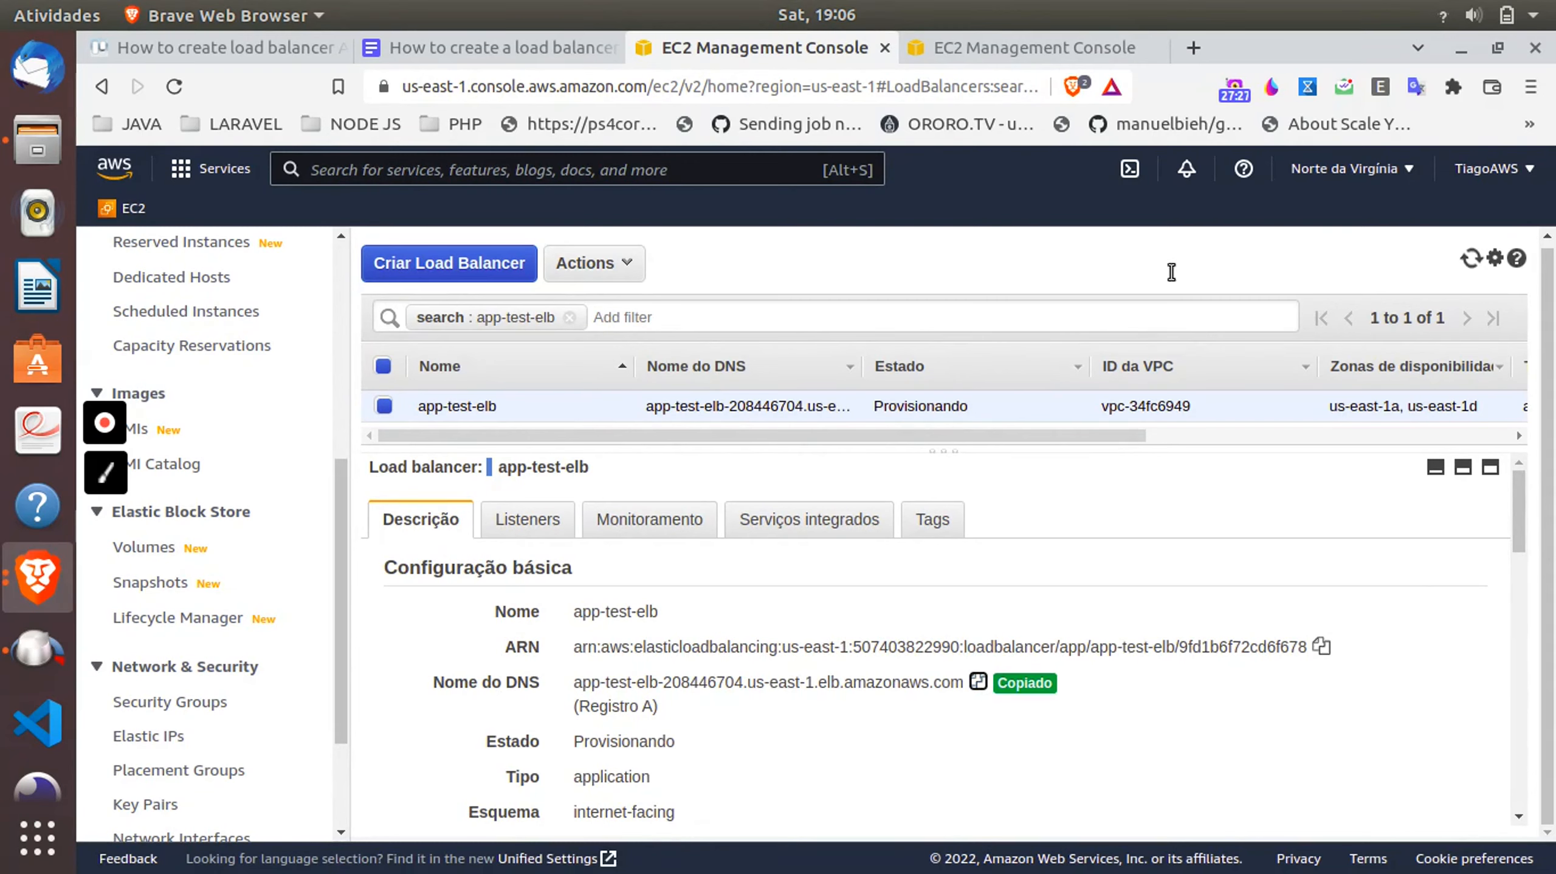
{"action": "left_click", "coordinate": [1191, 48]}
{"action": "key", "text": "ctrl+v"}
{"action": "key", "text": "Return"}
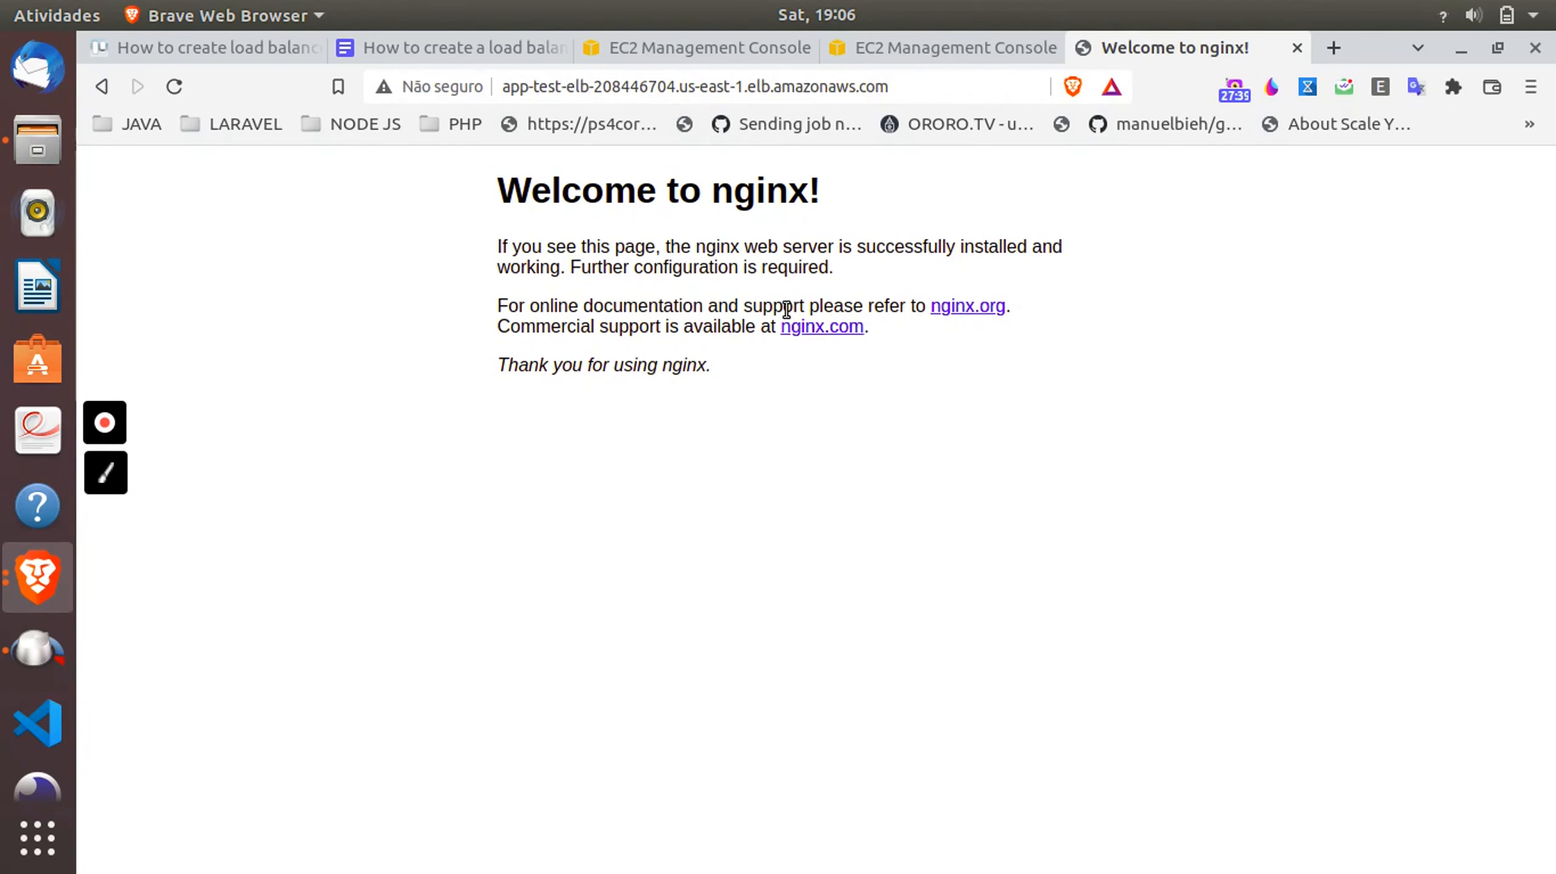
- Test the /v1 path on the app-test-elb address and check the text of the returned page
{"action": "left_click", "coordinate": [986, 91]}
{"action": "left_click", "coordinate": [989, 91]}
{"action": "type", "text": "v1"}
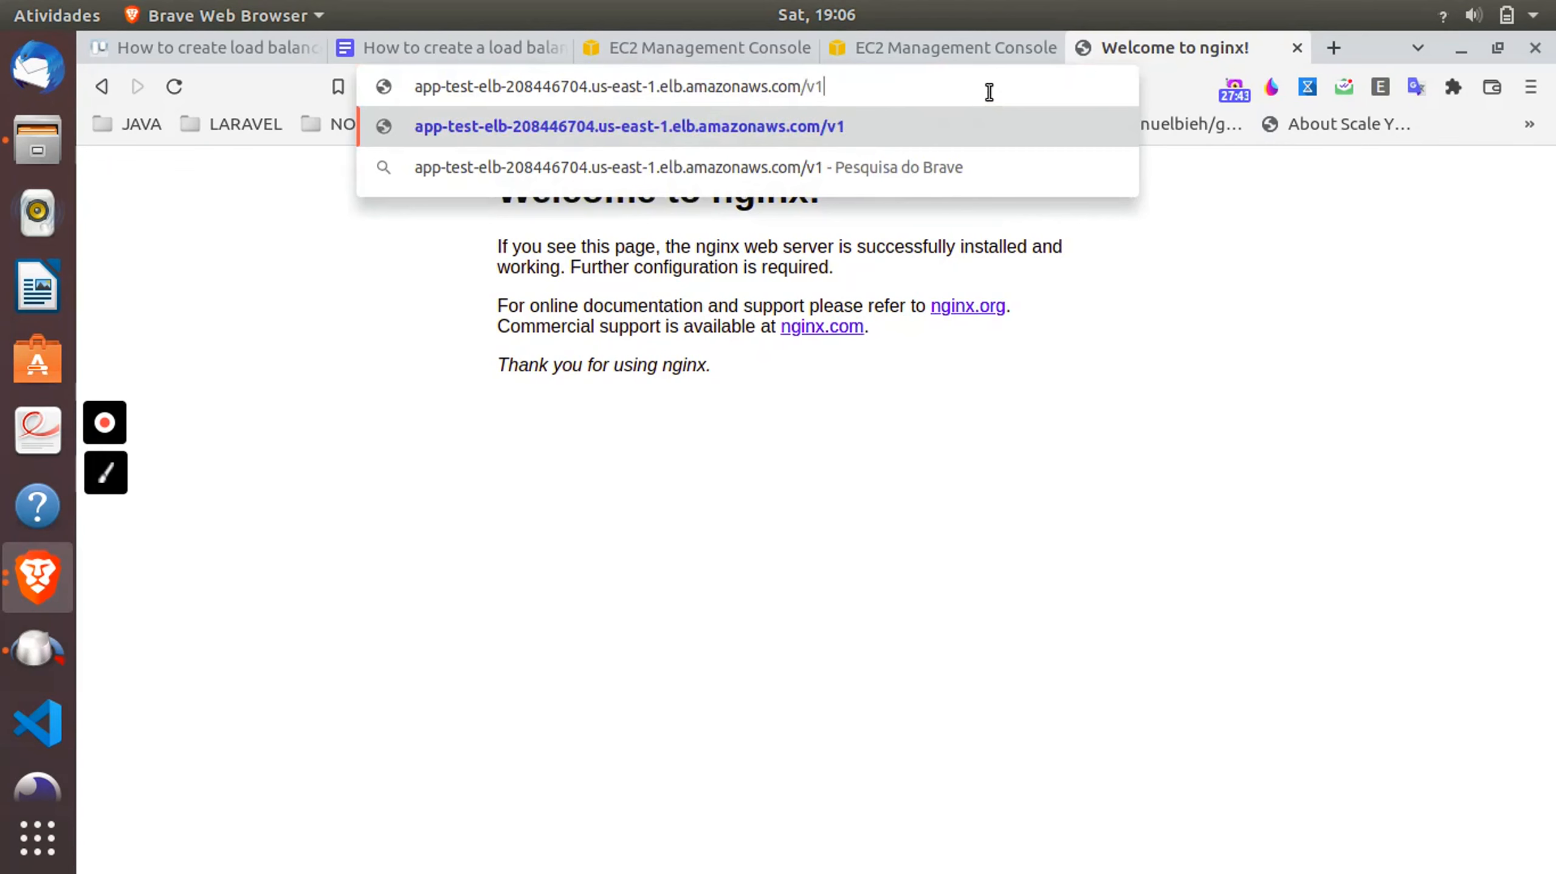
{"action": "key", "text": "Return"}
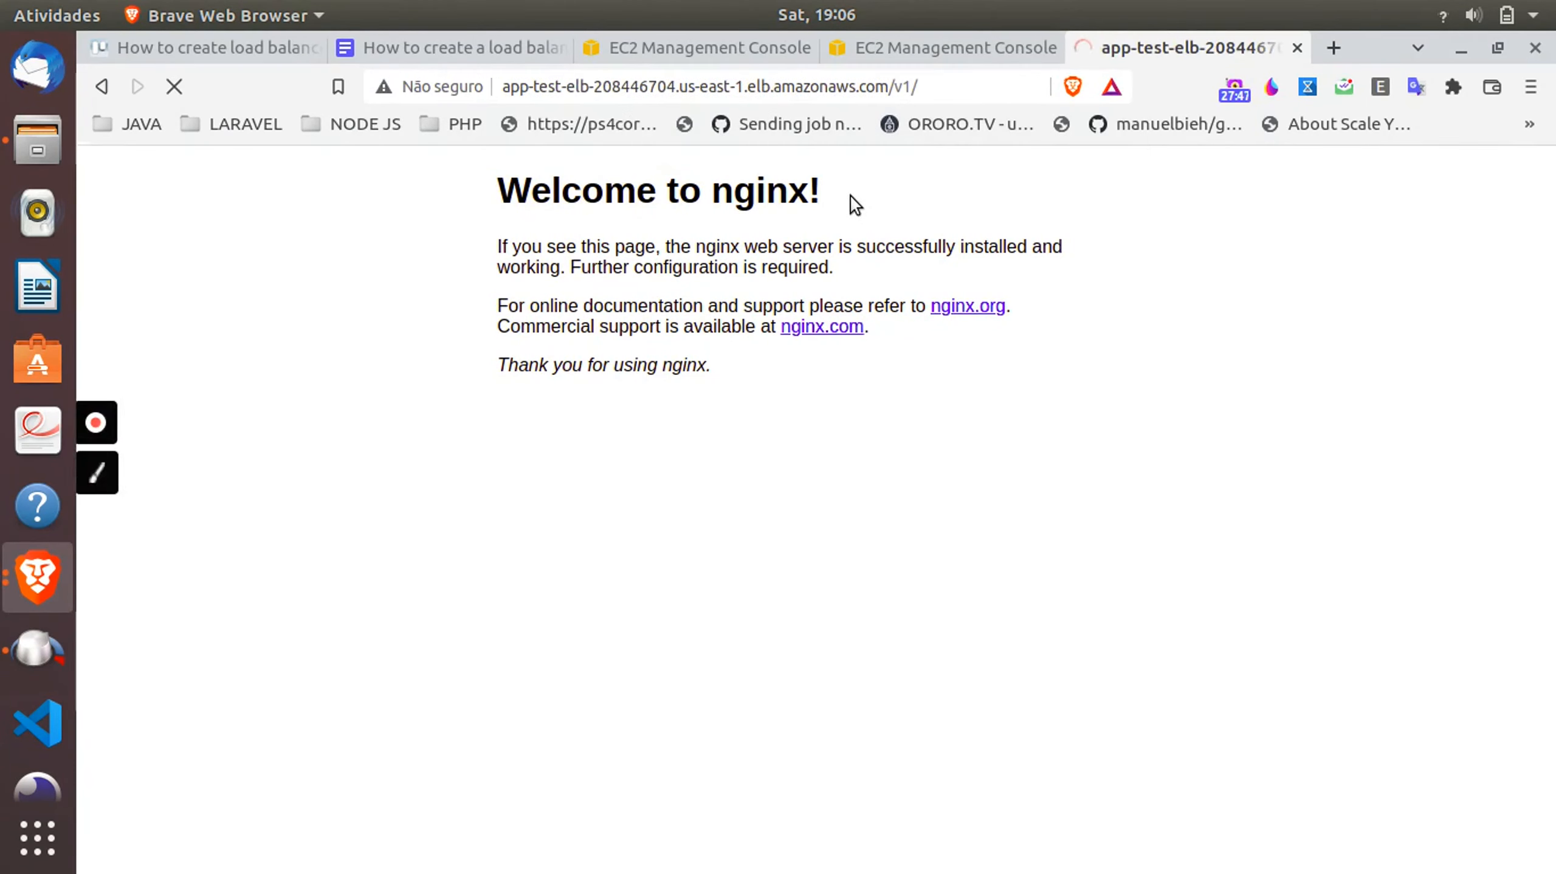
{"action": "triple_click", "coordinate": [107, 164]}
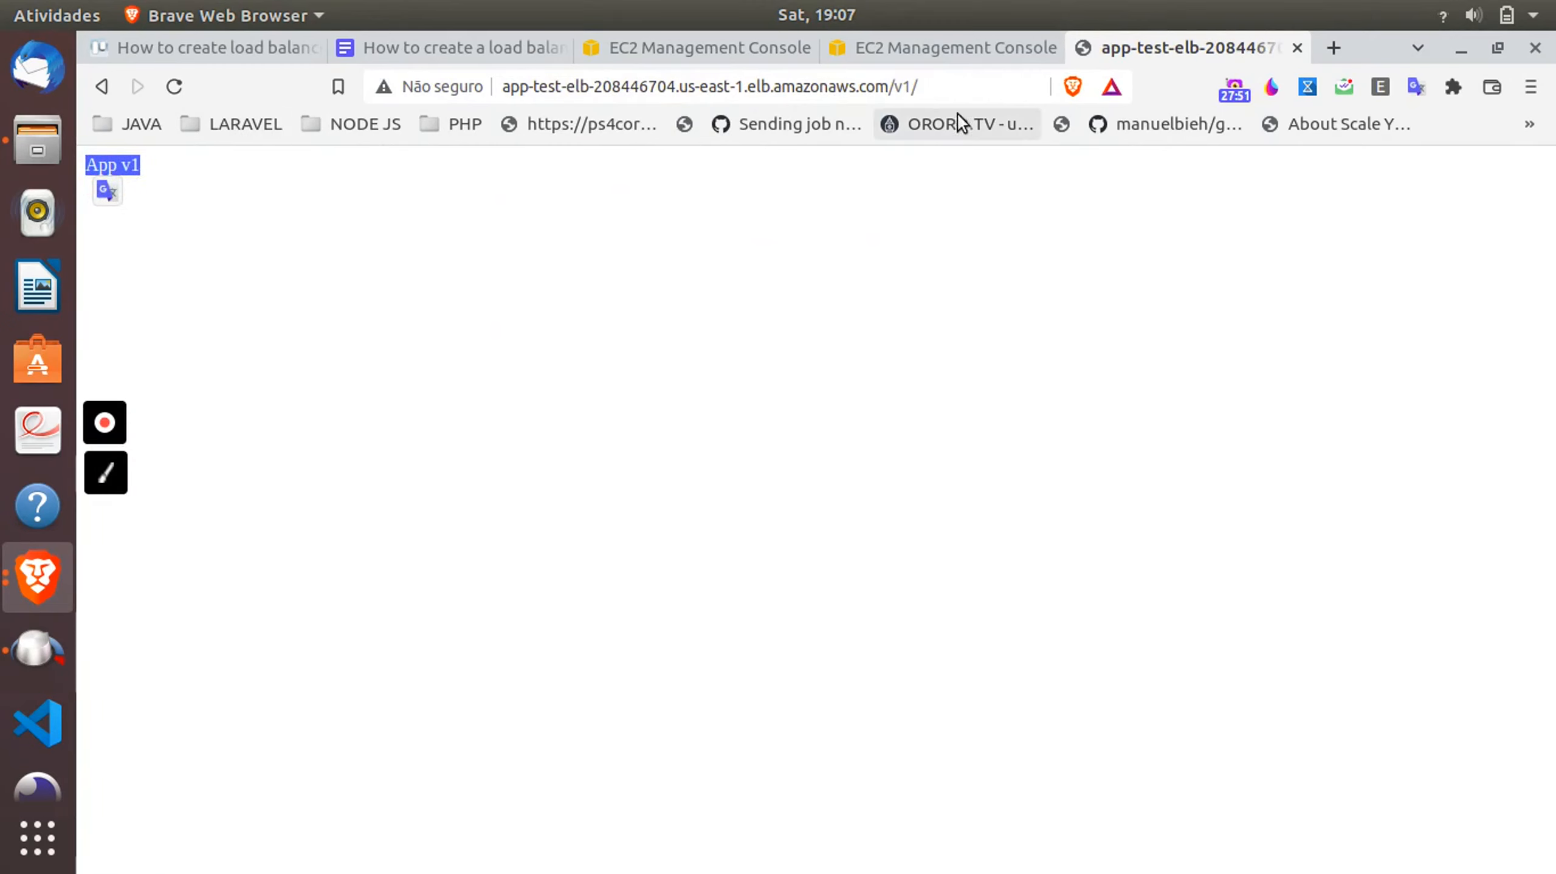
- Change the path in the load balancer address to /v2 and load the page
{"action": "left_click", "coordinate": [947, 87]}
{"action": "key", "text": "End"}
{"action": "key", "text": "BackSpace"}
{"action": "key", "text": "BackSpace"}
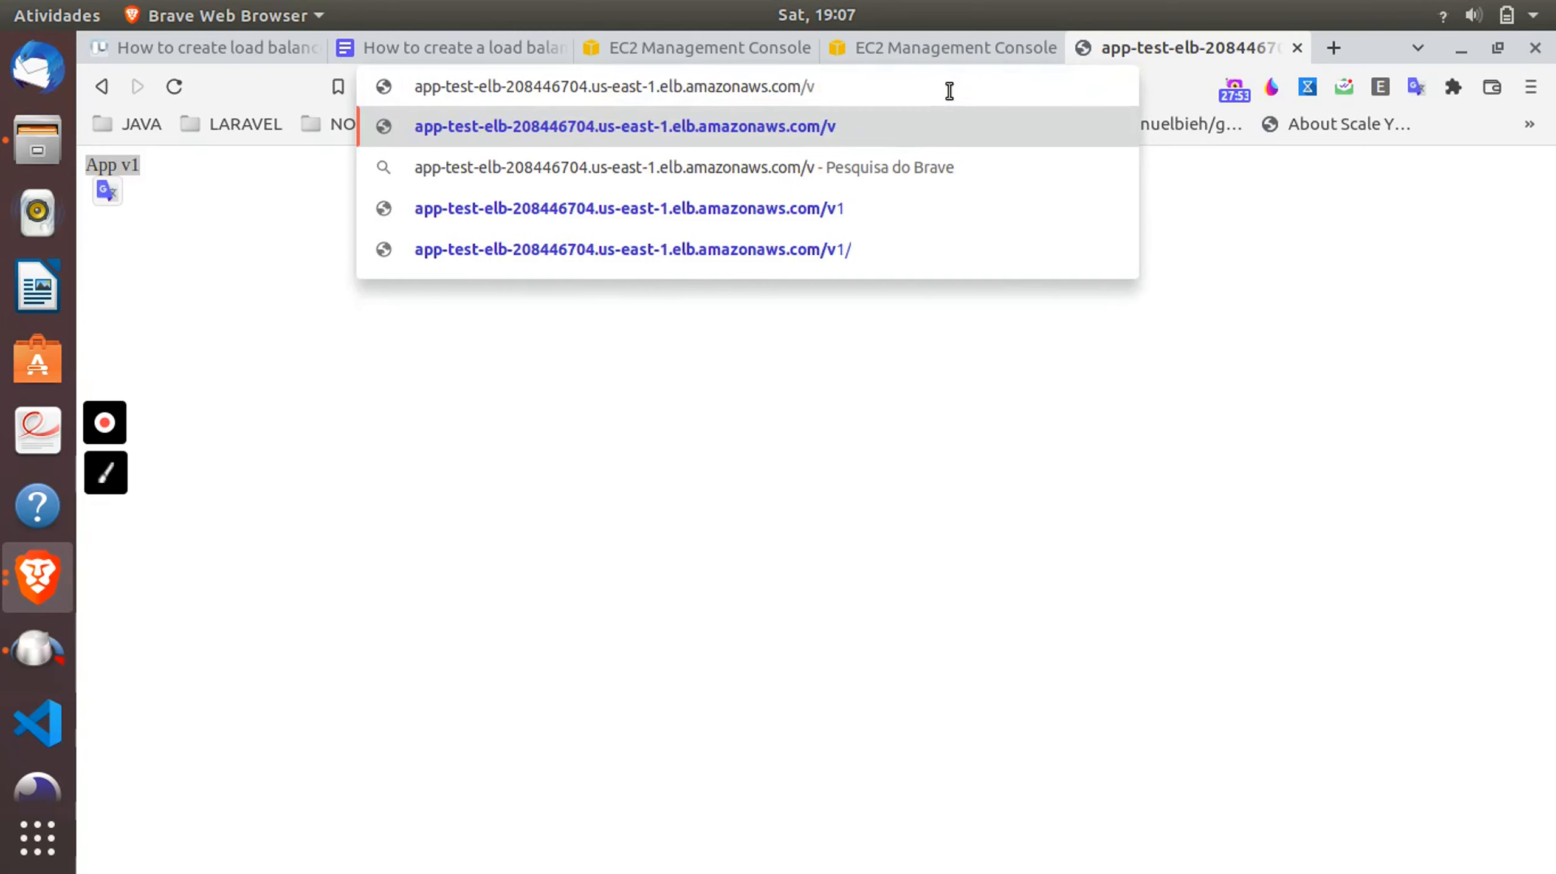
{"action": "type", "text": "2"}
{"action": "key", "text": "Return"}
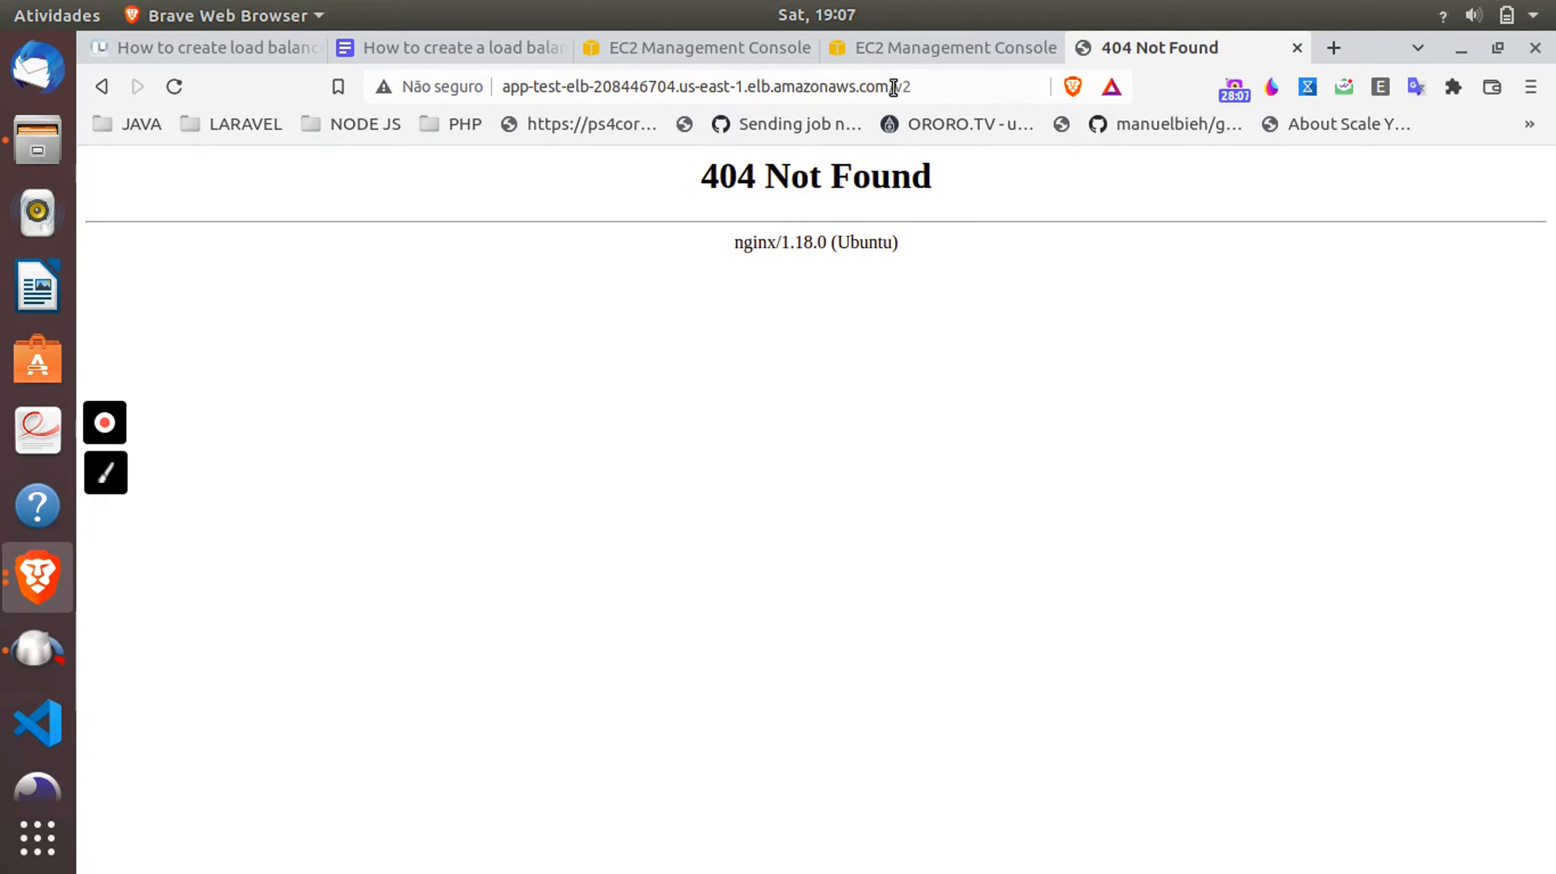
- Return to app-test-elb in the EC2 console and open the rules of its HTTP:80 listener
{"action": "left_click", "coordinate": [924, 48]}
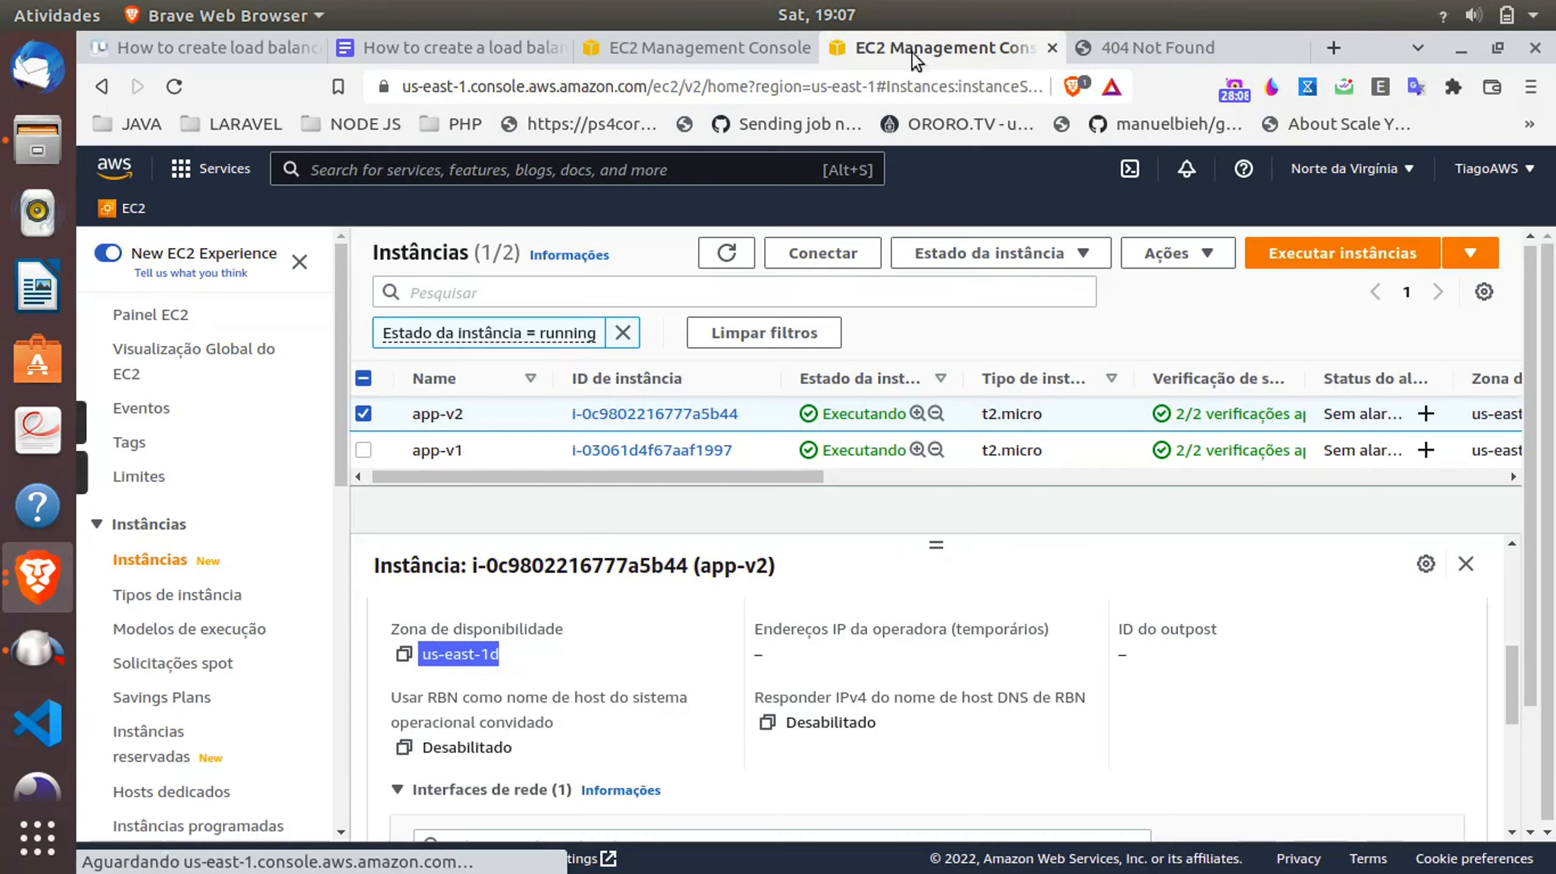
{"action": "left_click", "coordinate": [722, 53]}
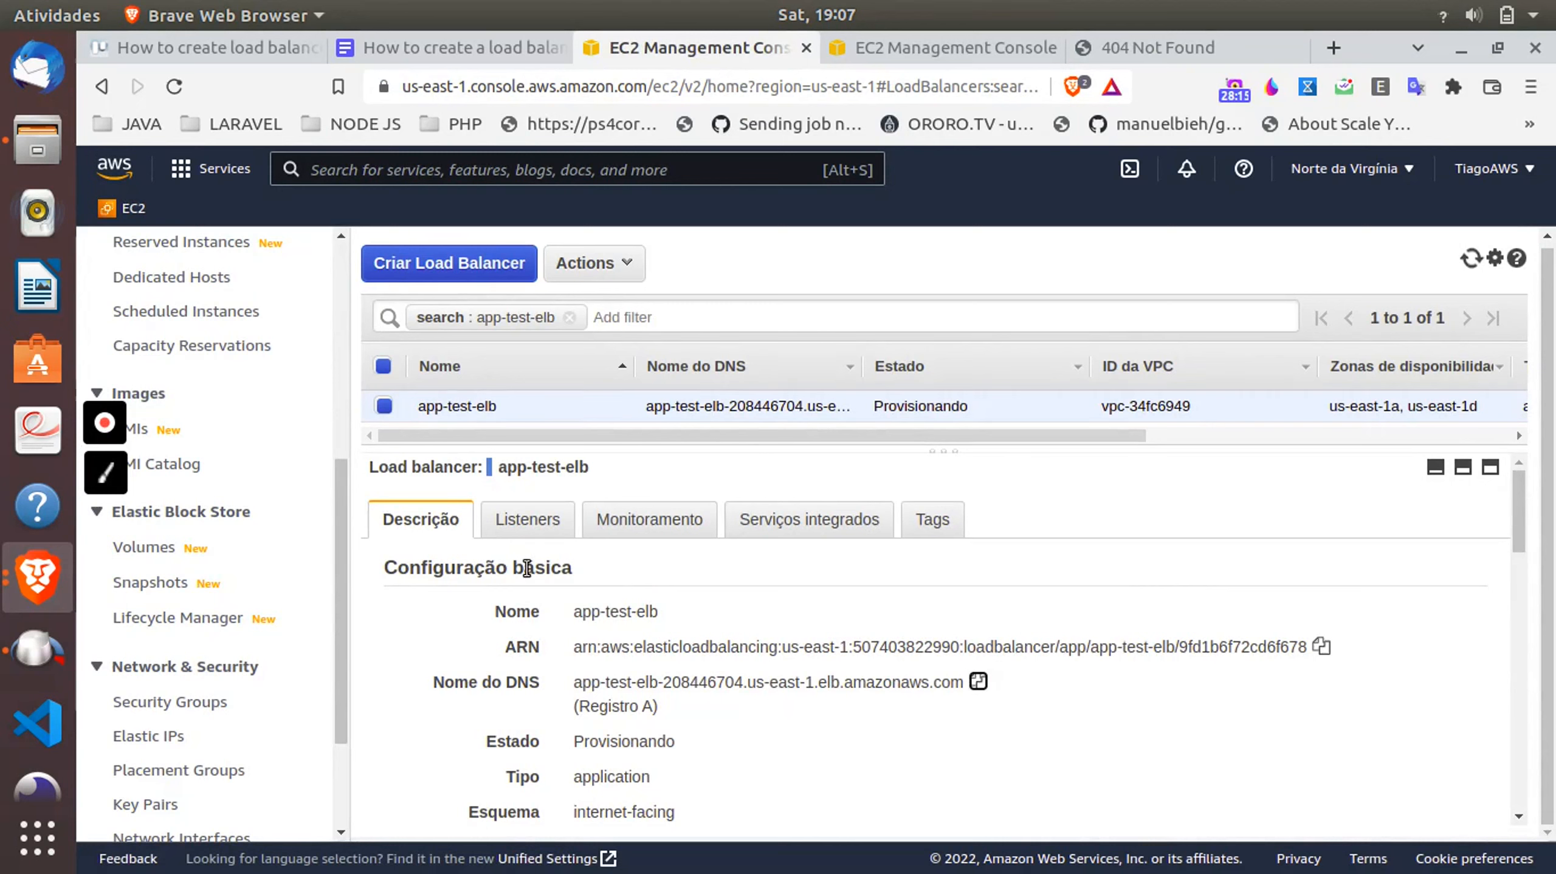
{"action": "left_click", "coordinate": [526, 538]}
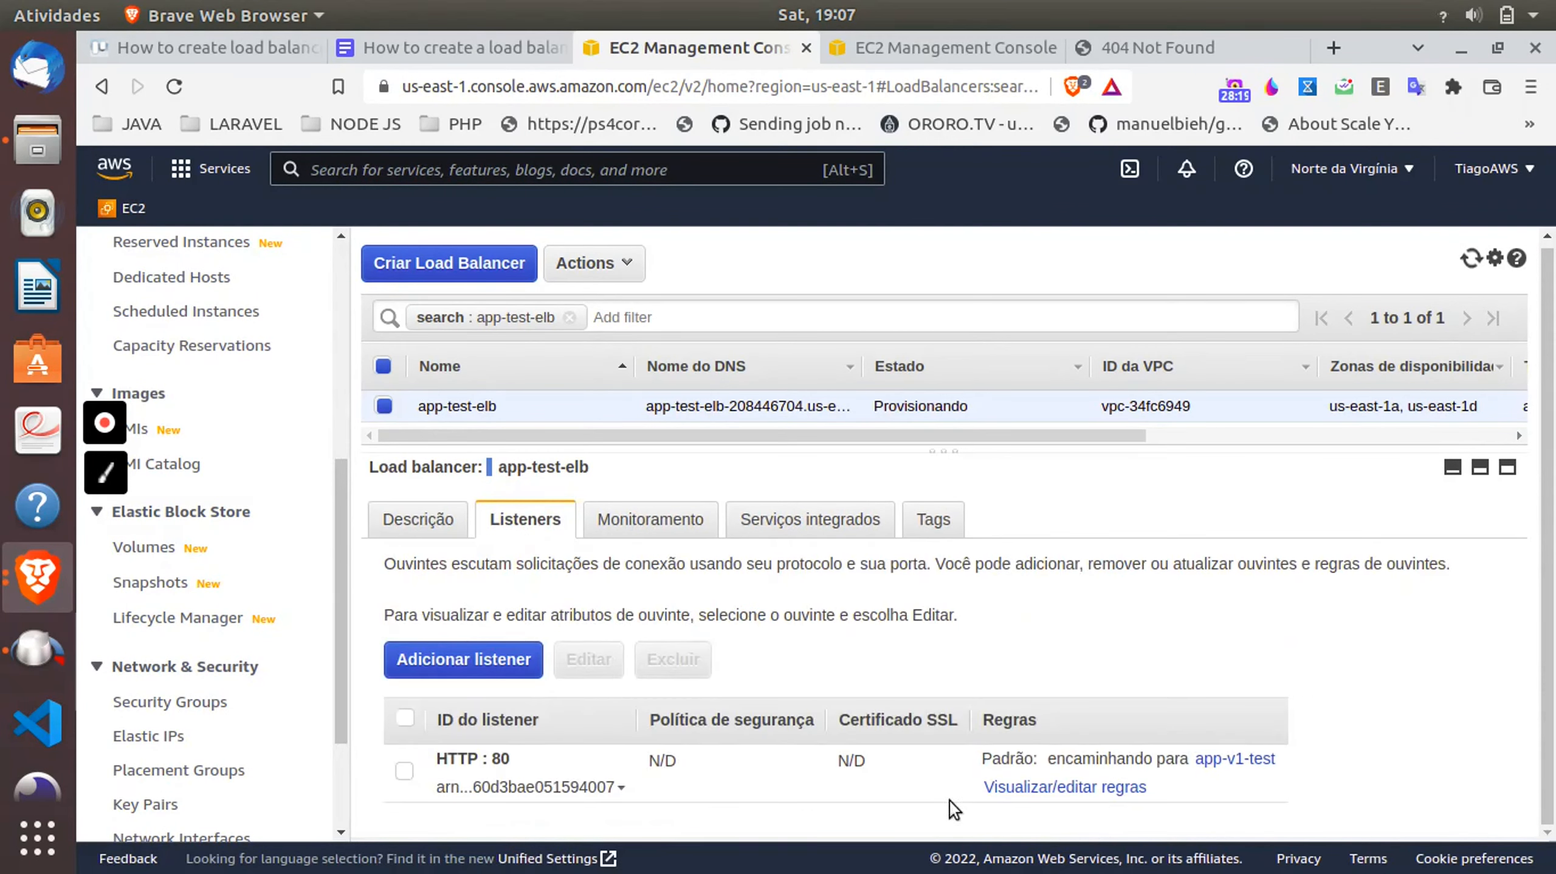
{"action": "left_click", "coordinate": [1036, 791]}
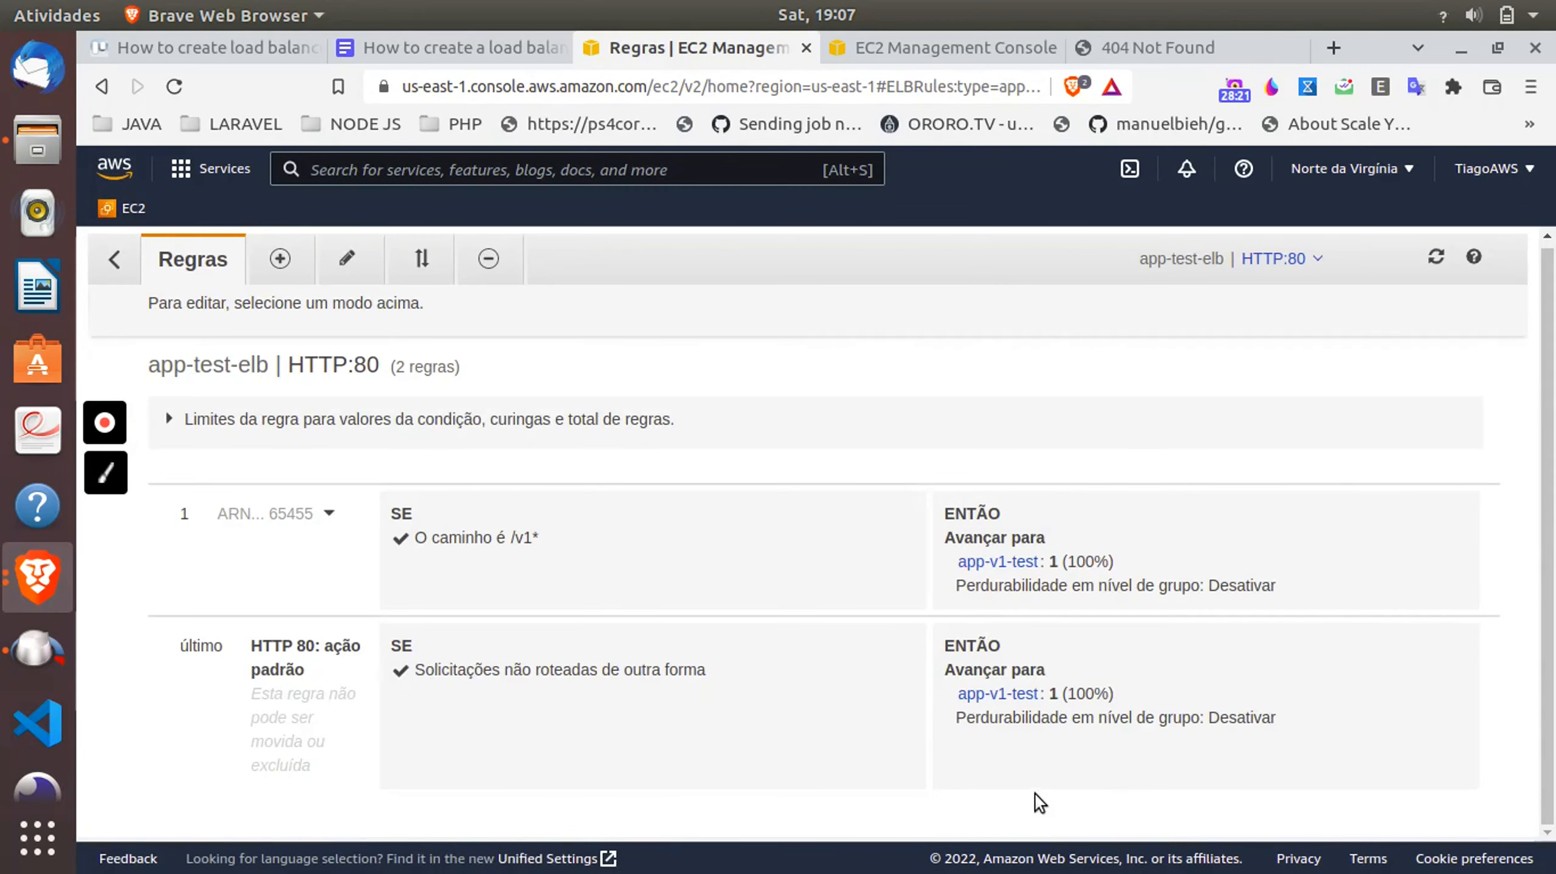
- Insert a new rule above the /v1* rule with a path condition of /v2*
{"action": "left_click", "coordinate": [283, 260]}
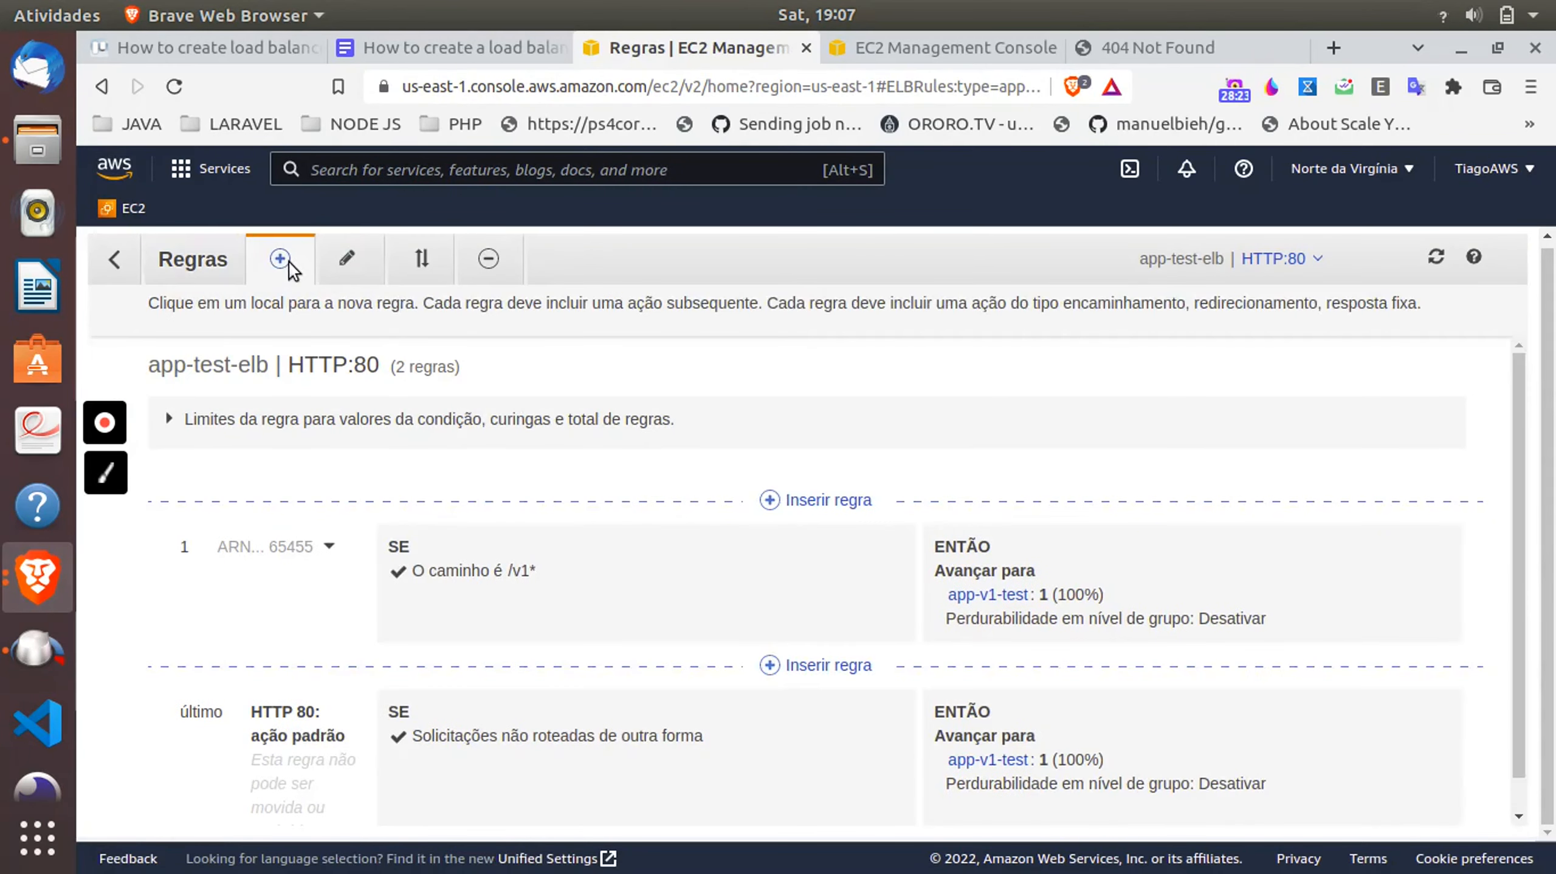
{"action": "left_click", "coordinate": [772, 500]}
{"action": "left_click", "coordinate": [528, 596]}
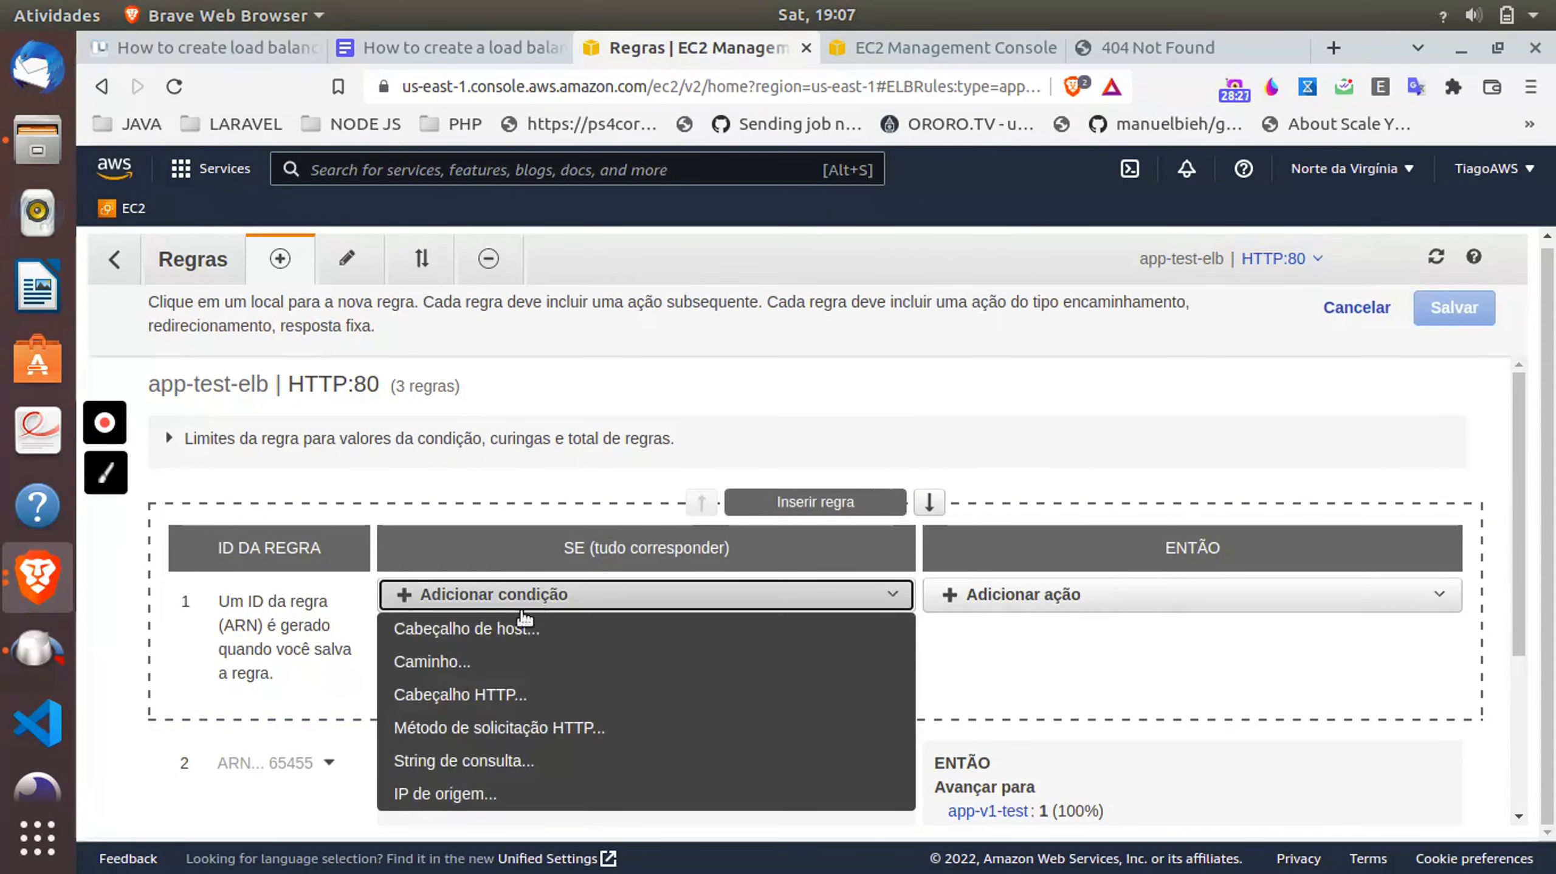
{"action": "left_click", "coordinate": [474, 666]}
{"action": "left_click", "coordinate": [493, 651]}
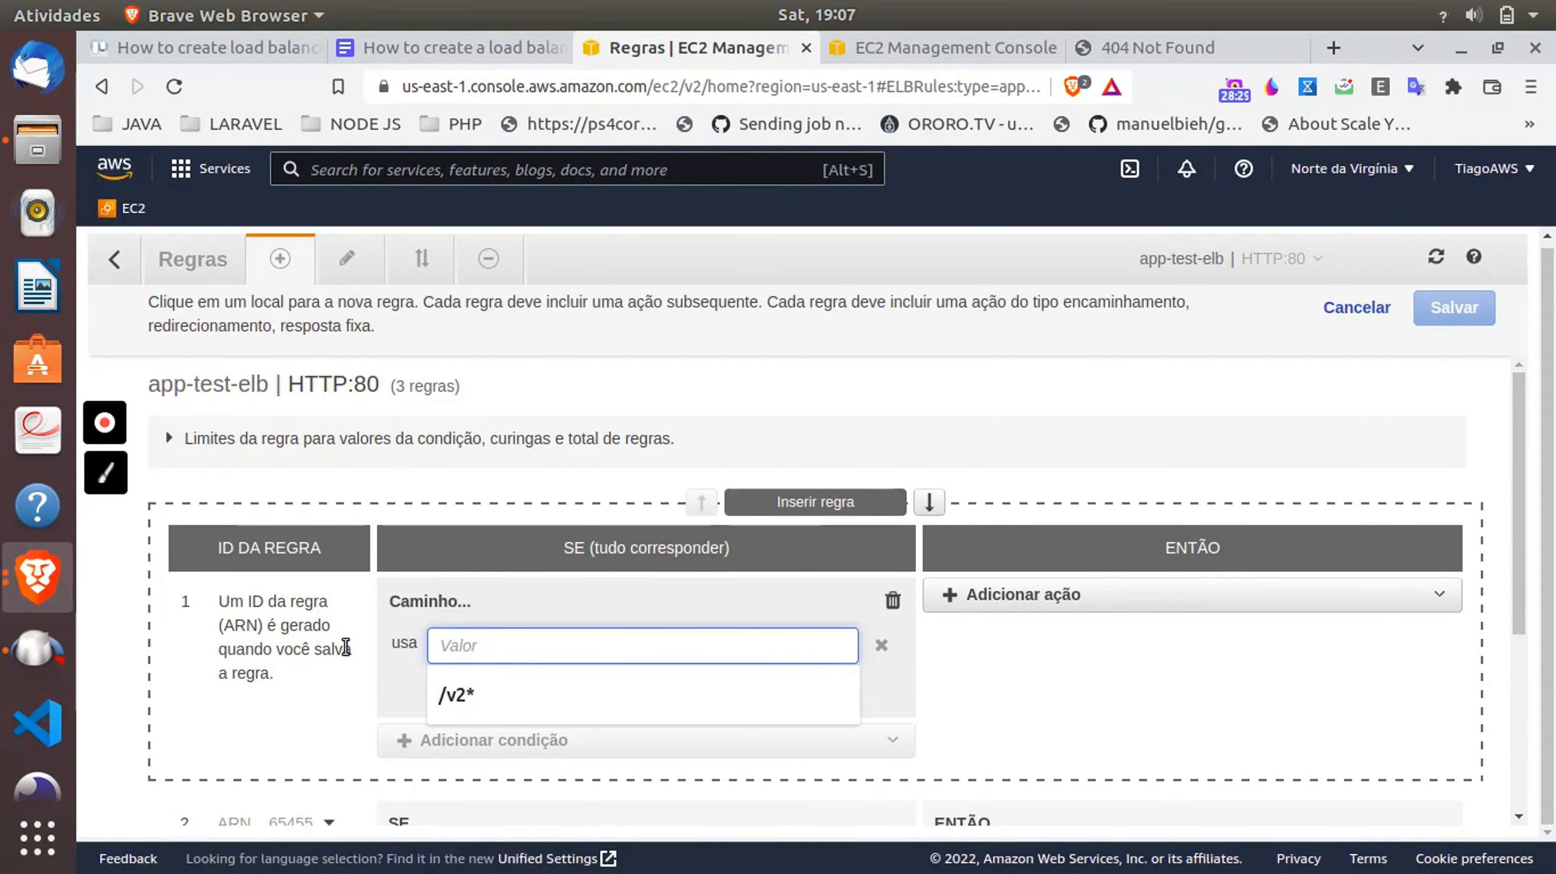
{"action": "left_click", "coordinate": [479, 685]}
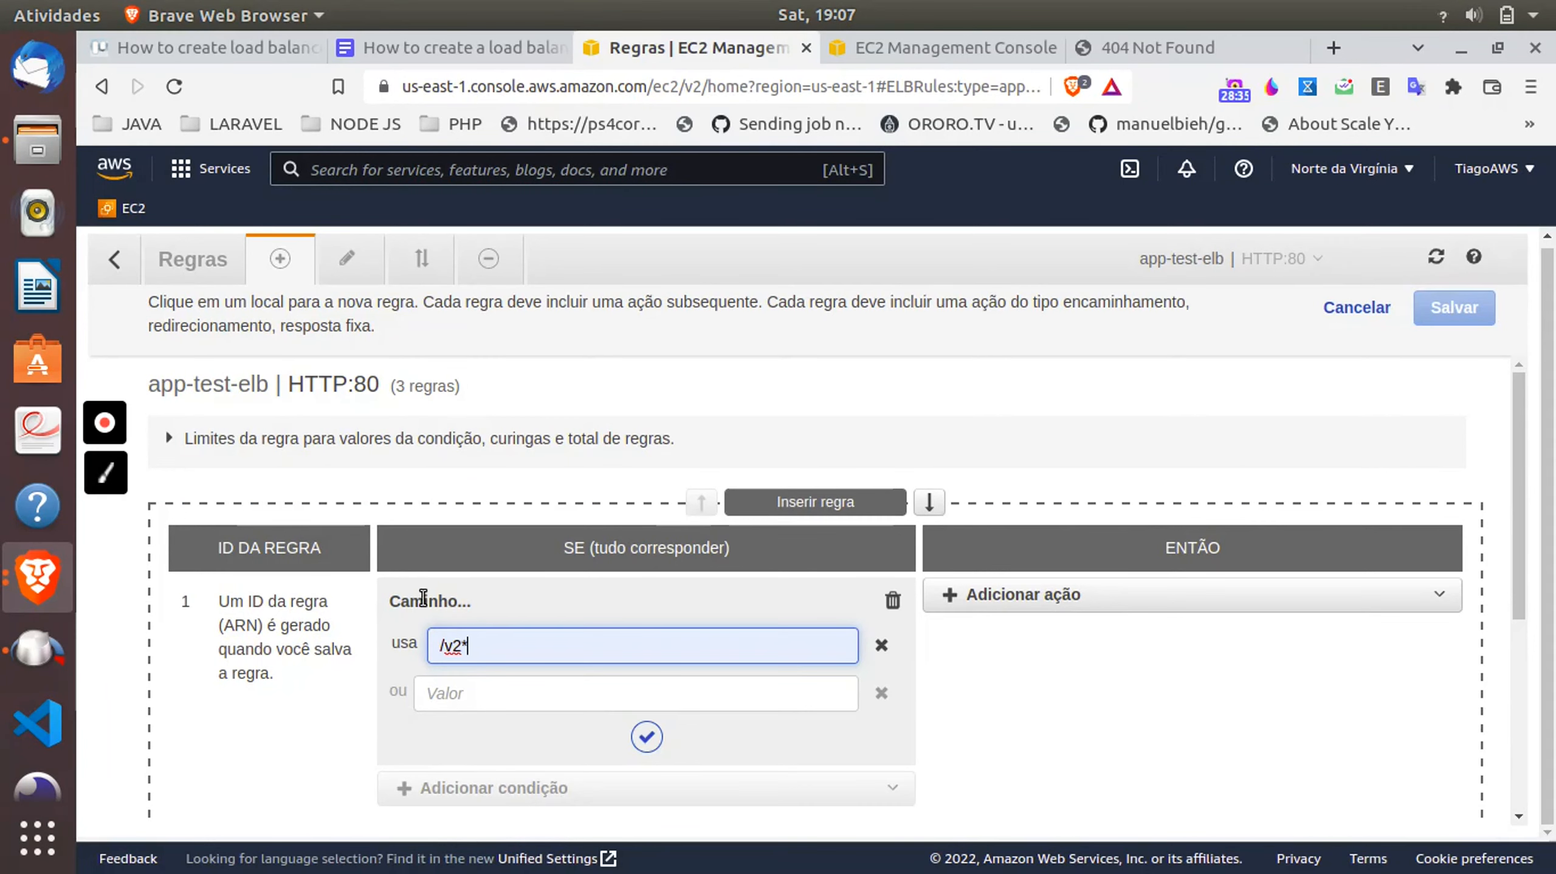
- Make the /v2* rule forward to the app-v2-test target group and save the rule
{"action": "left_click", "coordinate": [1043, 597]}
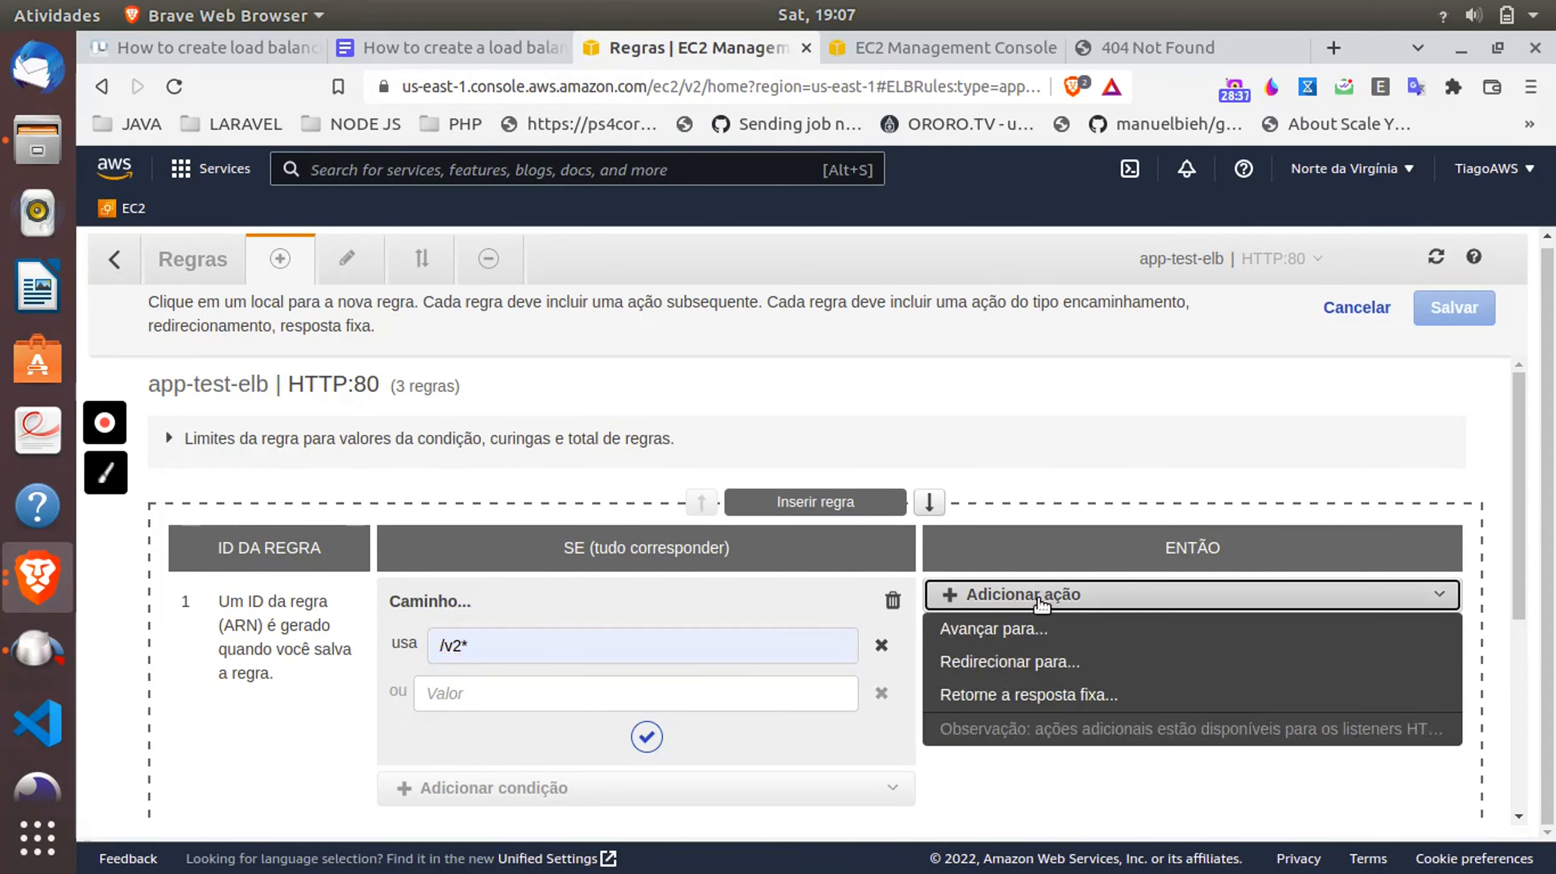
{"action": "left_click", "coordinate": [1031, 624]}
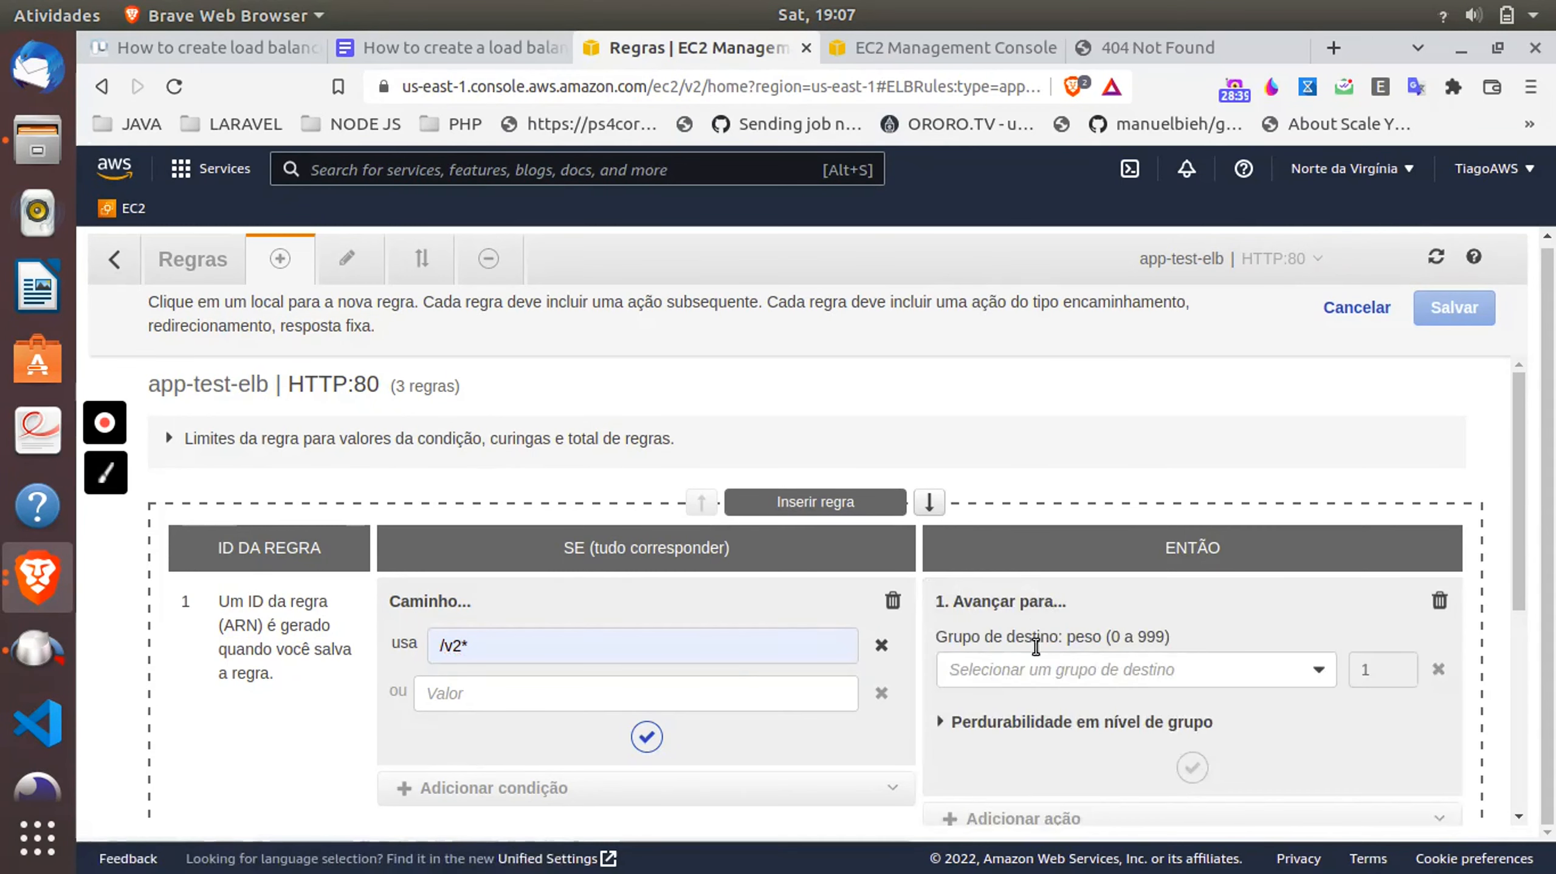
{"action": "left_click", "coordinate": [1037, 670]}
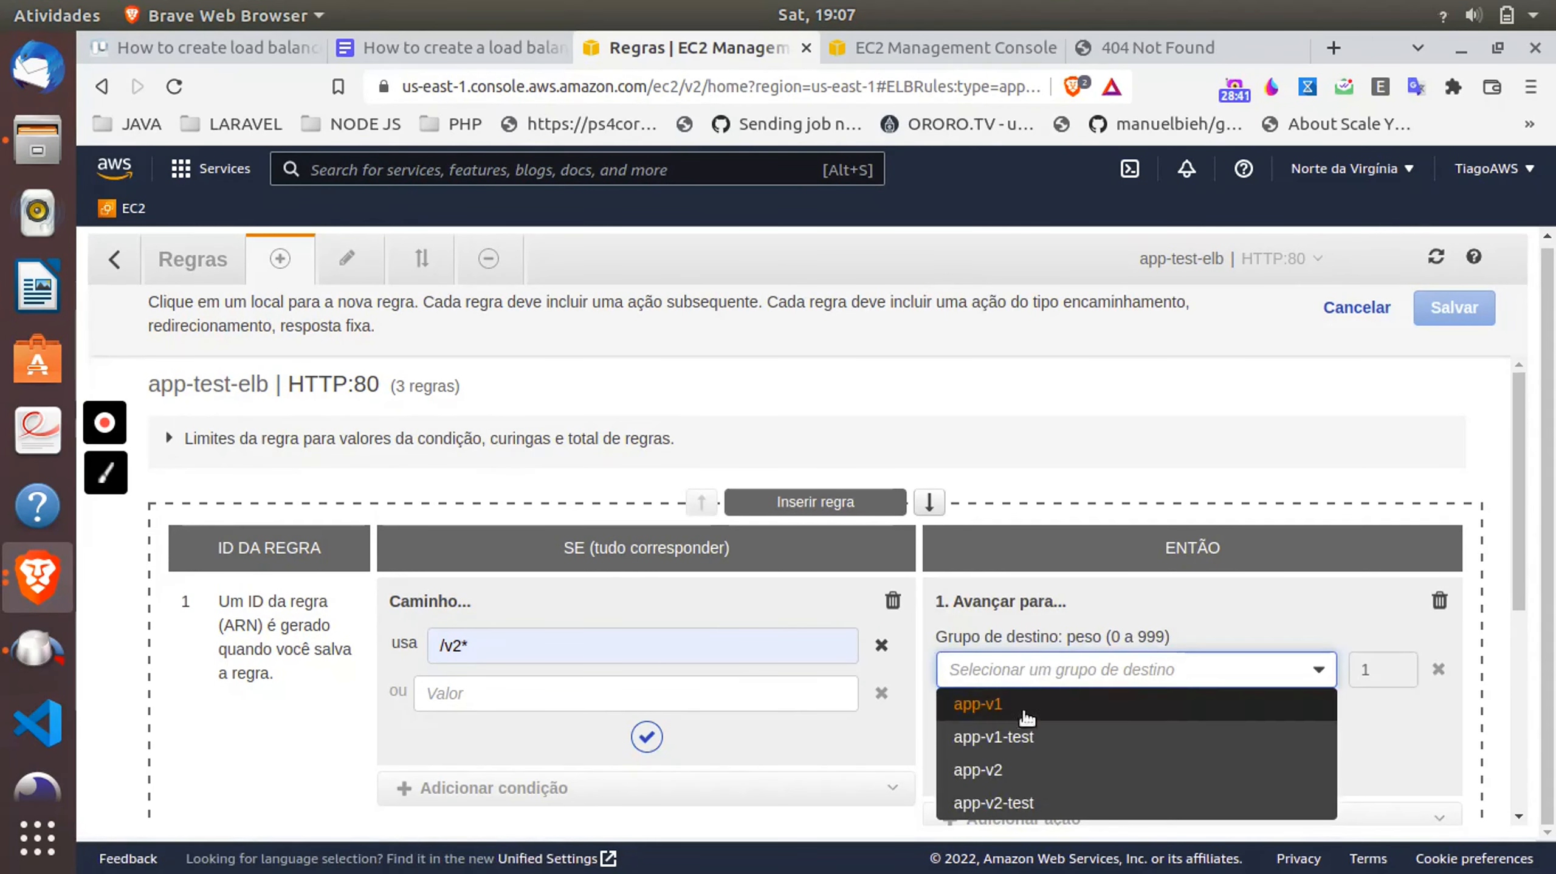
{"action": "left_click", "coordinate": [991, 803]}
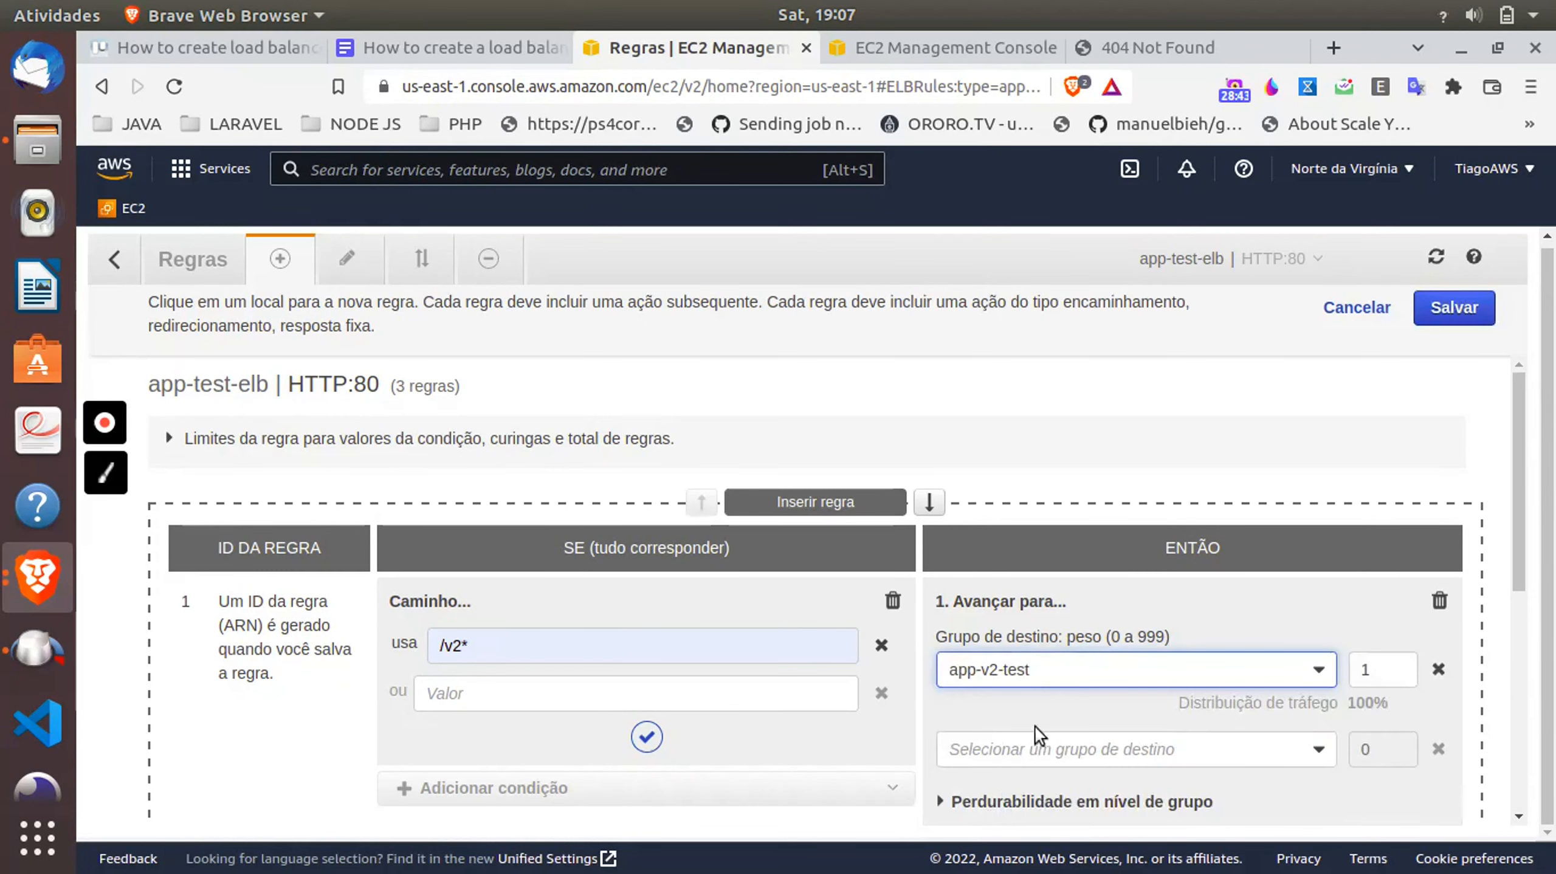
{"action": "scroll", "coordinate": [1074, 684], "scroll_direction": "down", "scroll_amount": 5}
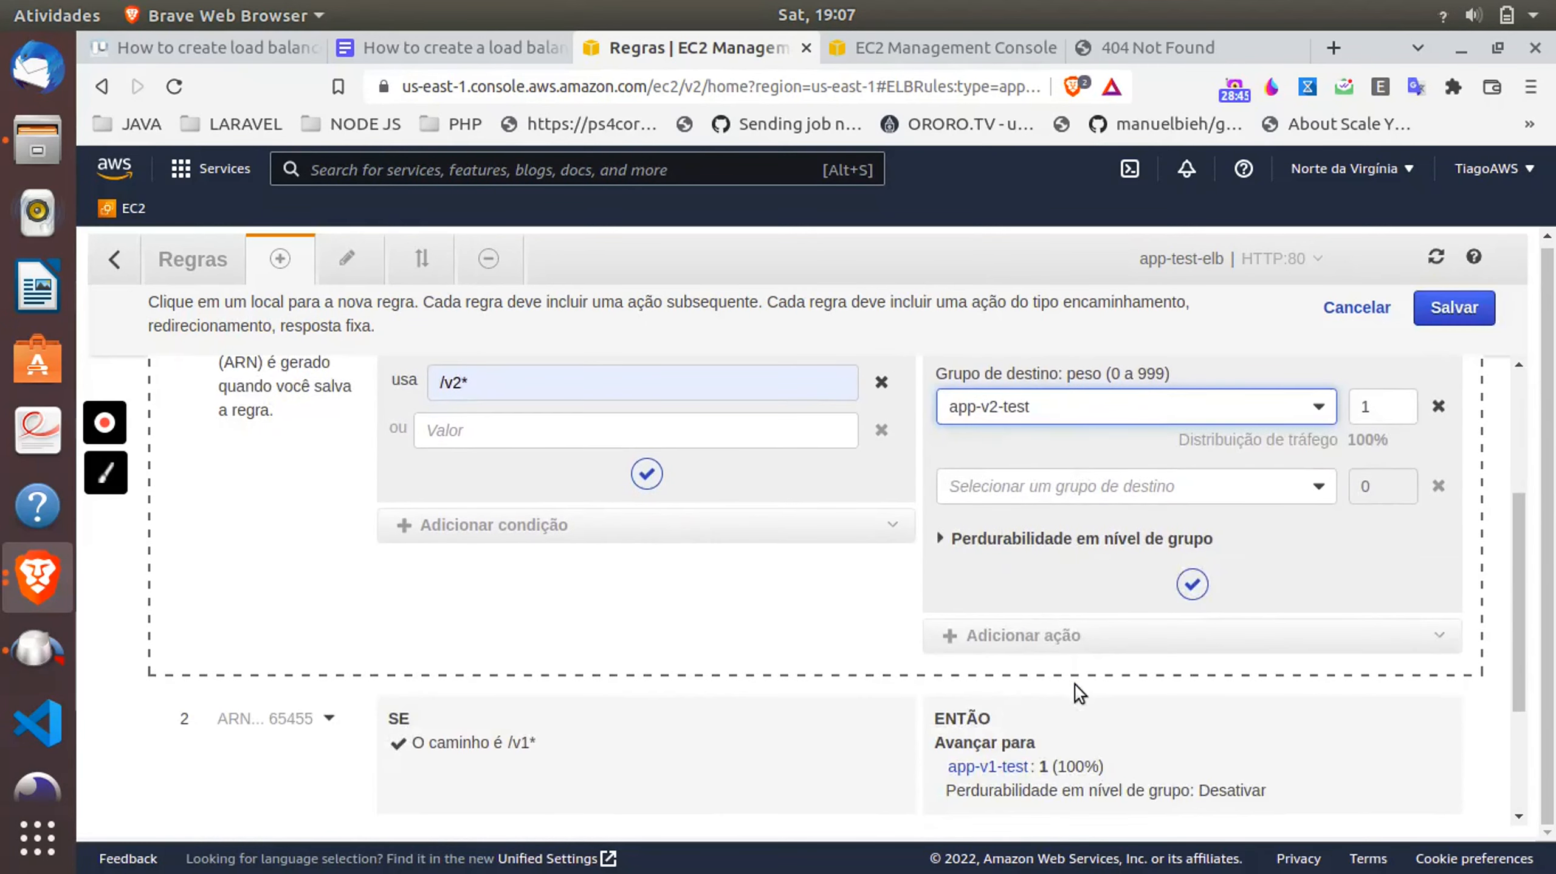
{"action": "left_click", "coordinate": [1468, 316]}
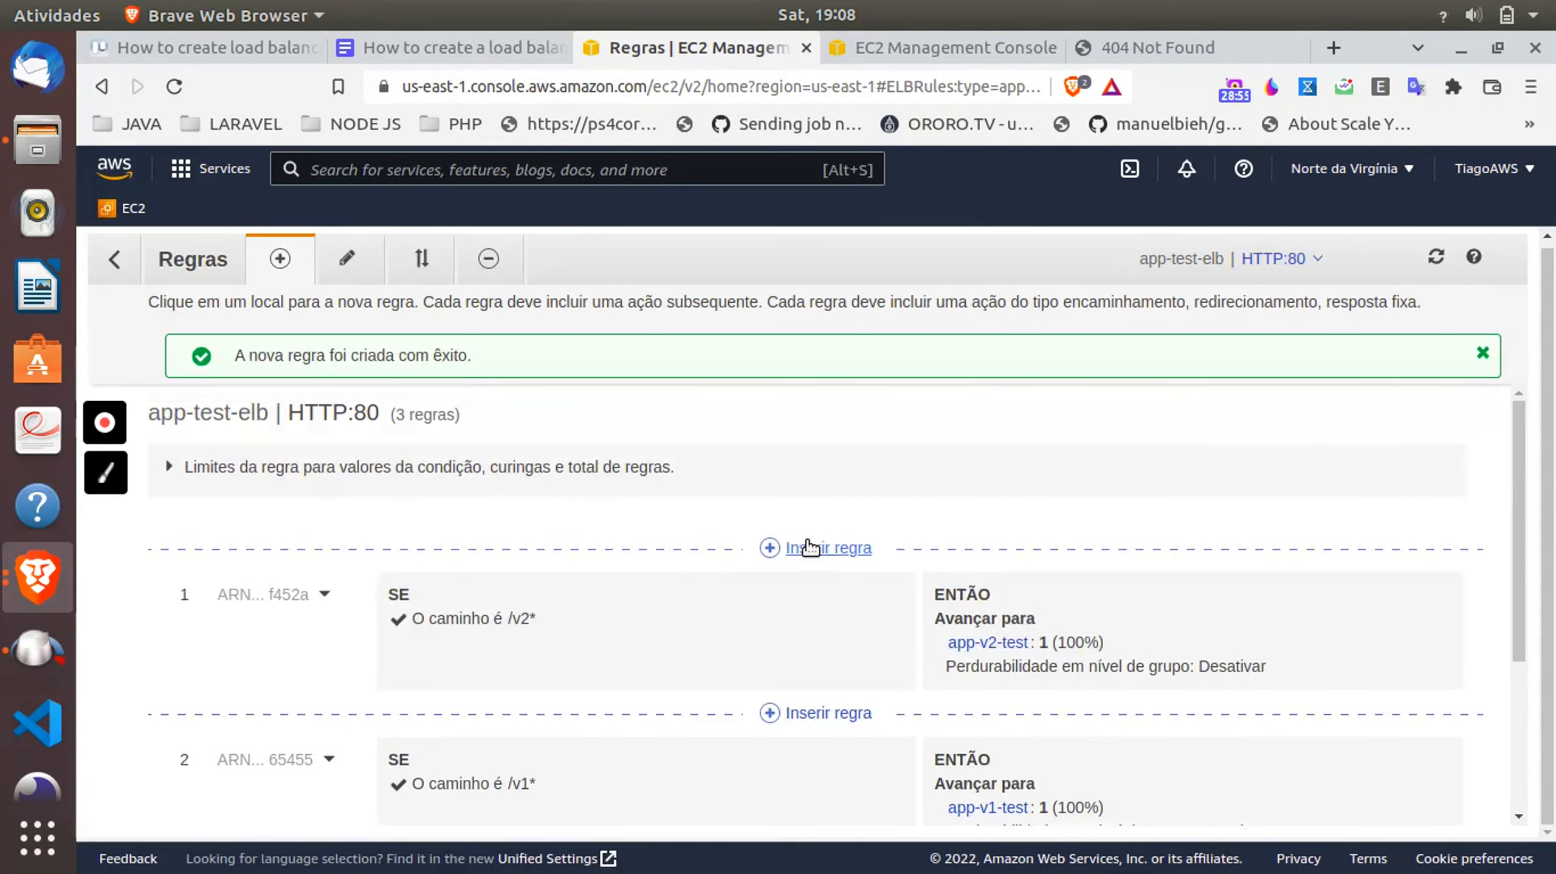
- Reload the /v2 page of the load balancer several times and check the returned text
{"action": "left_click", "coordinate": [1132, 46]}
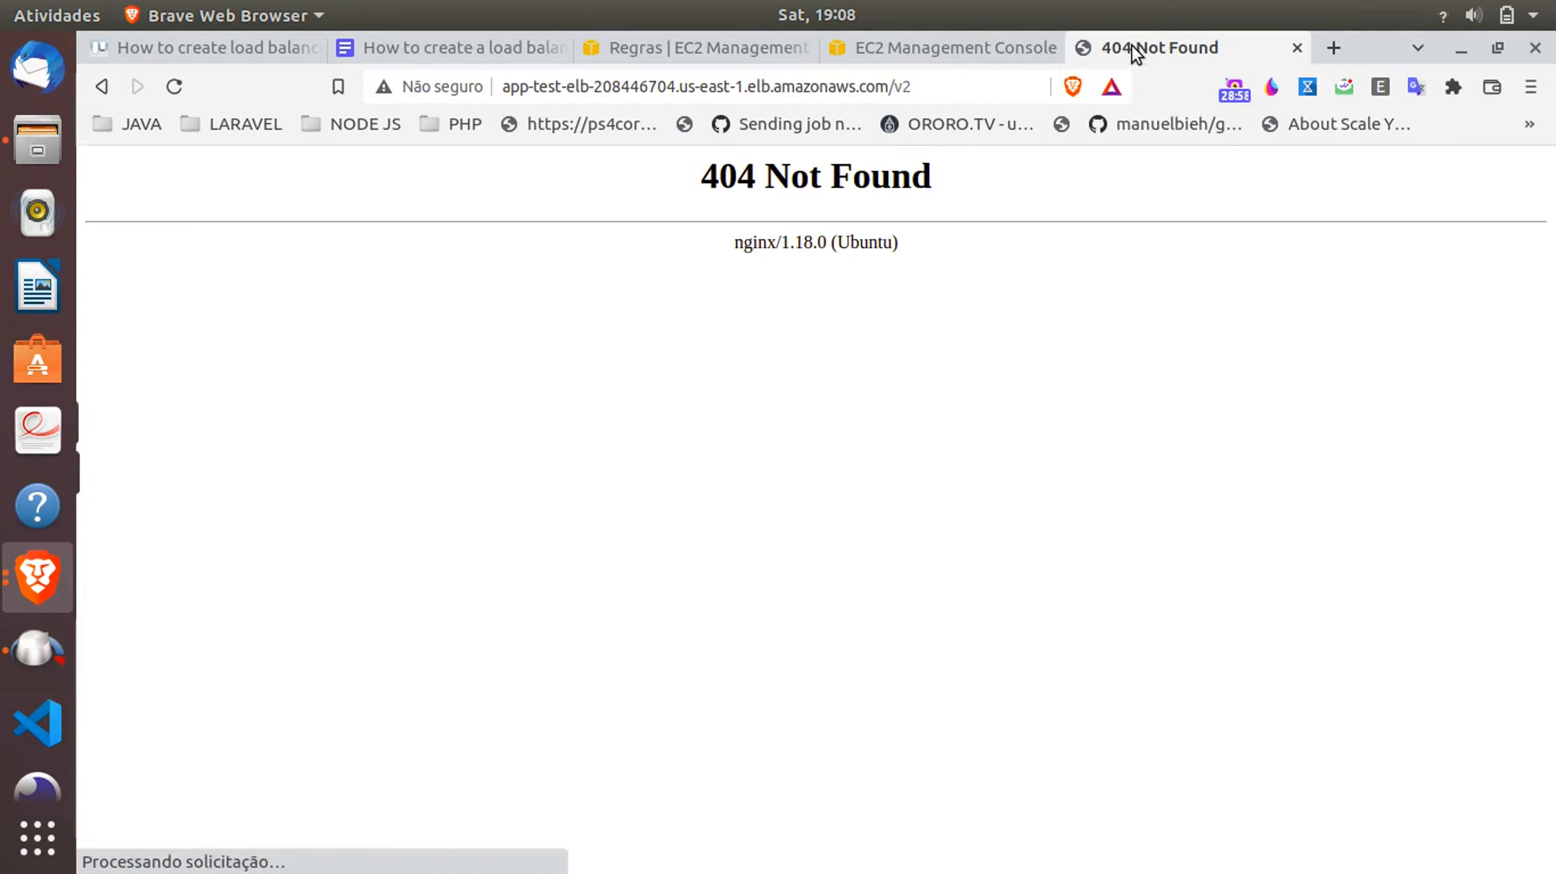
{"action": "left_click", "coordinate": [167, 95]}
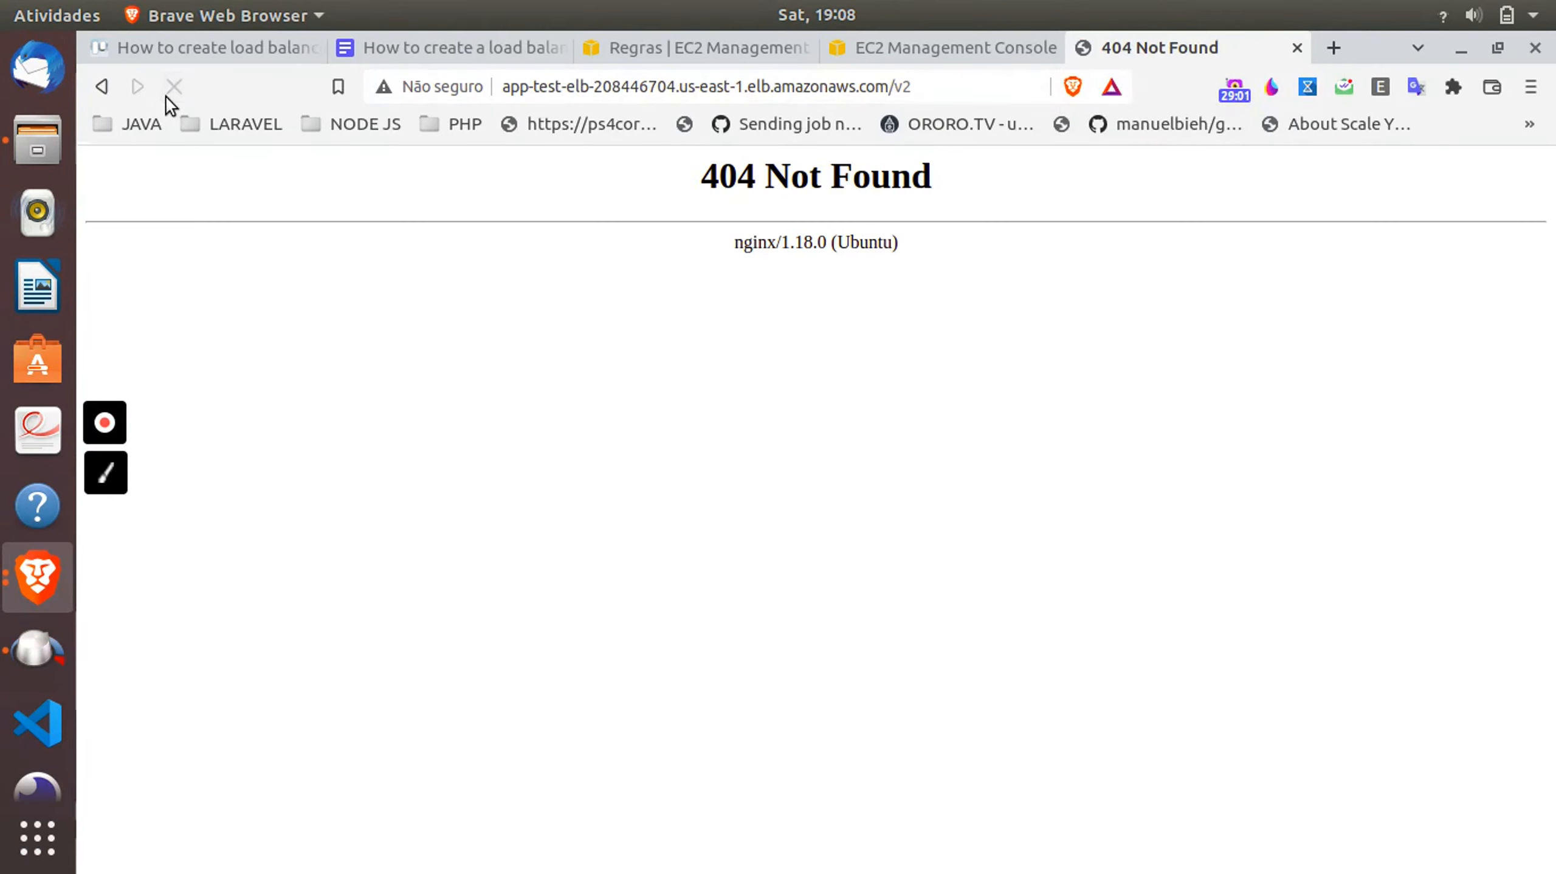
{"action": "left_click", "coordinate": [167, 95]}
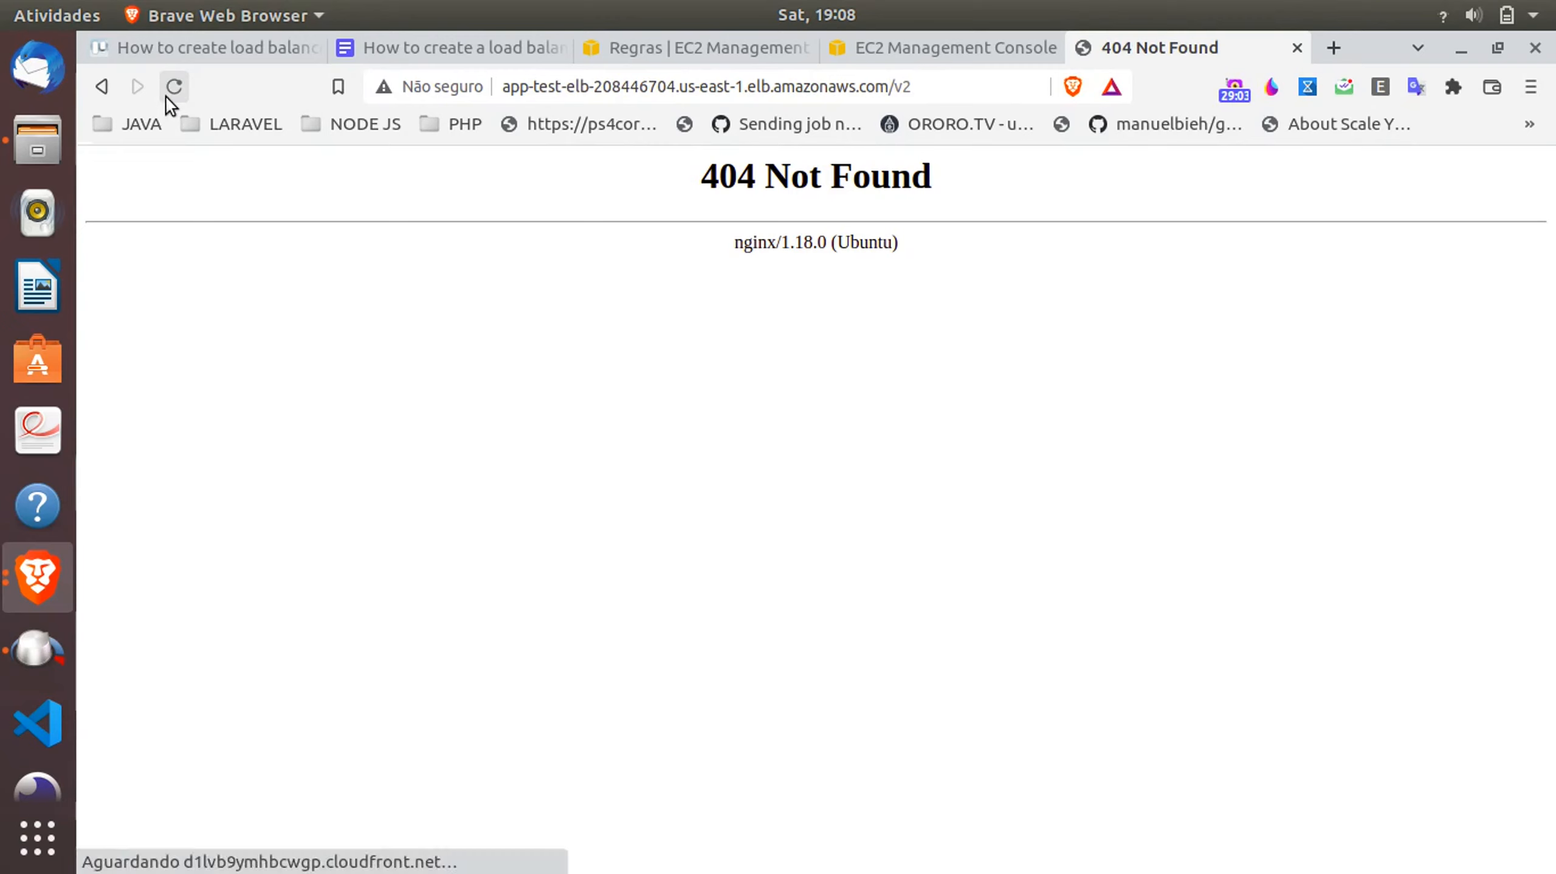
{"action": "left_click", "coordinate": [167, 94]}
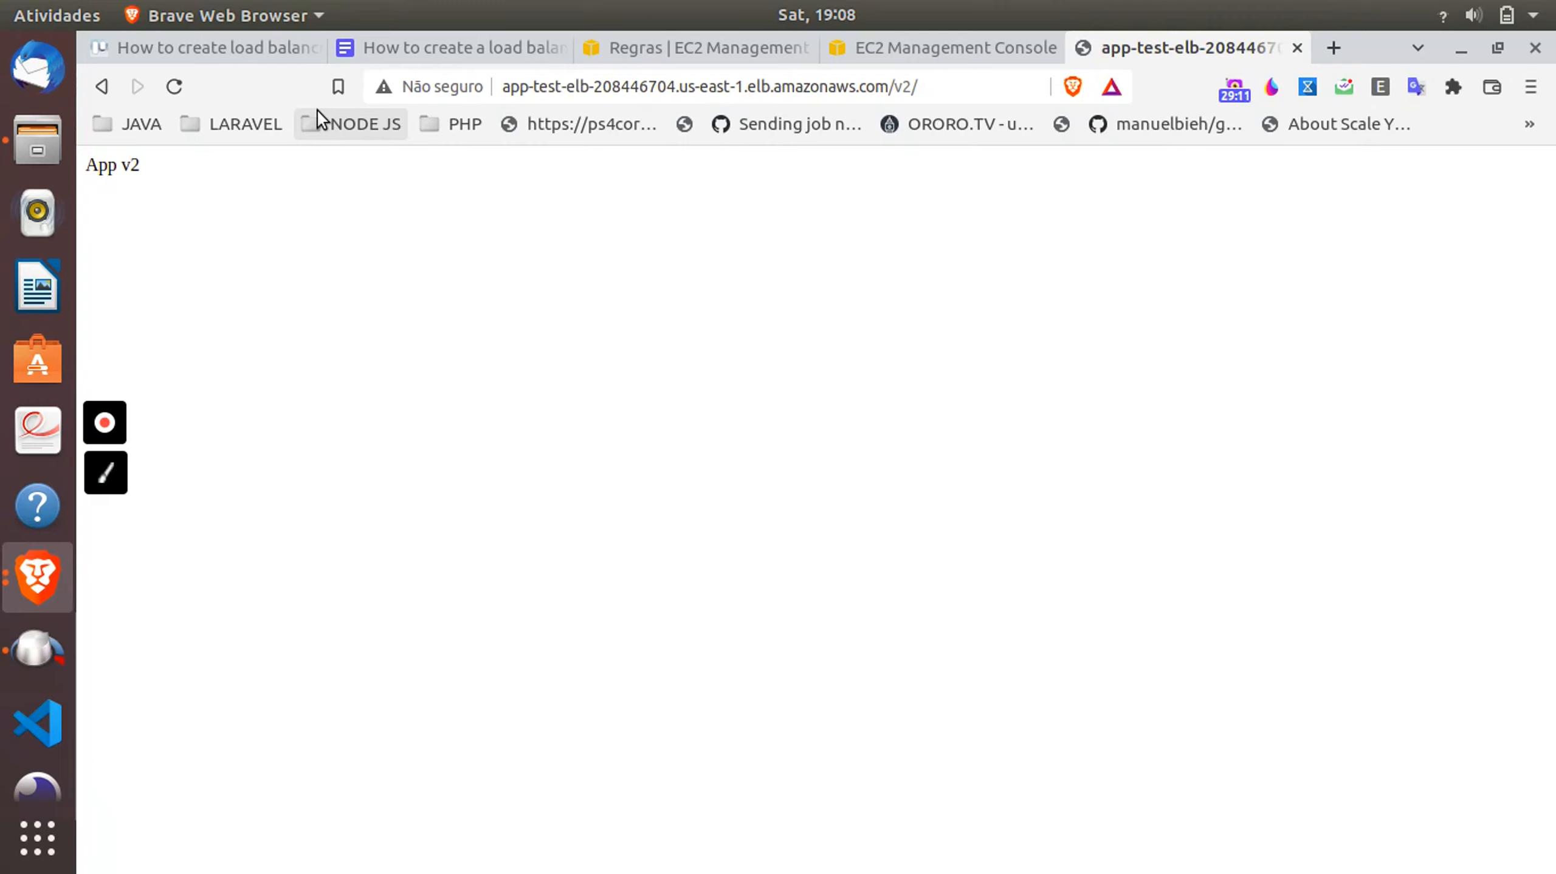
{"action": "left_click", "coordinate": [166, 87]}
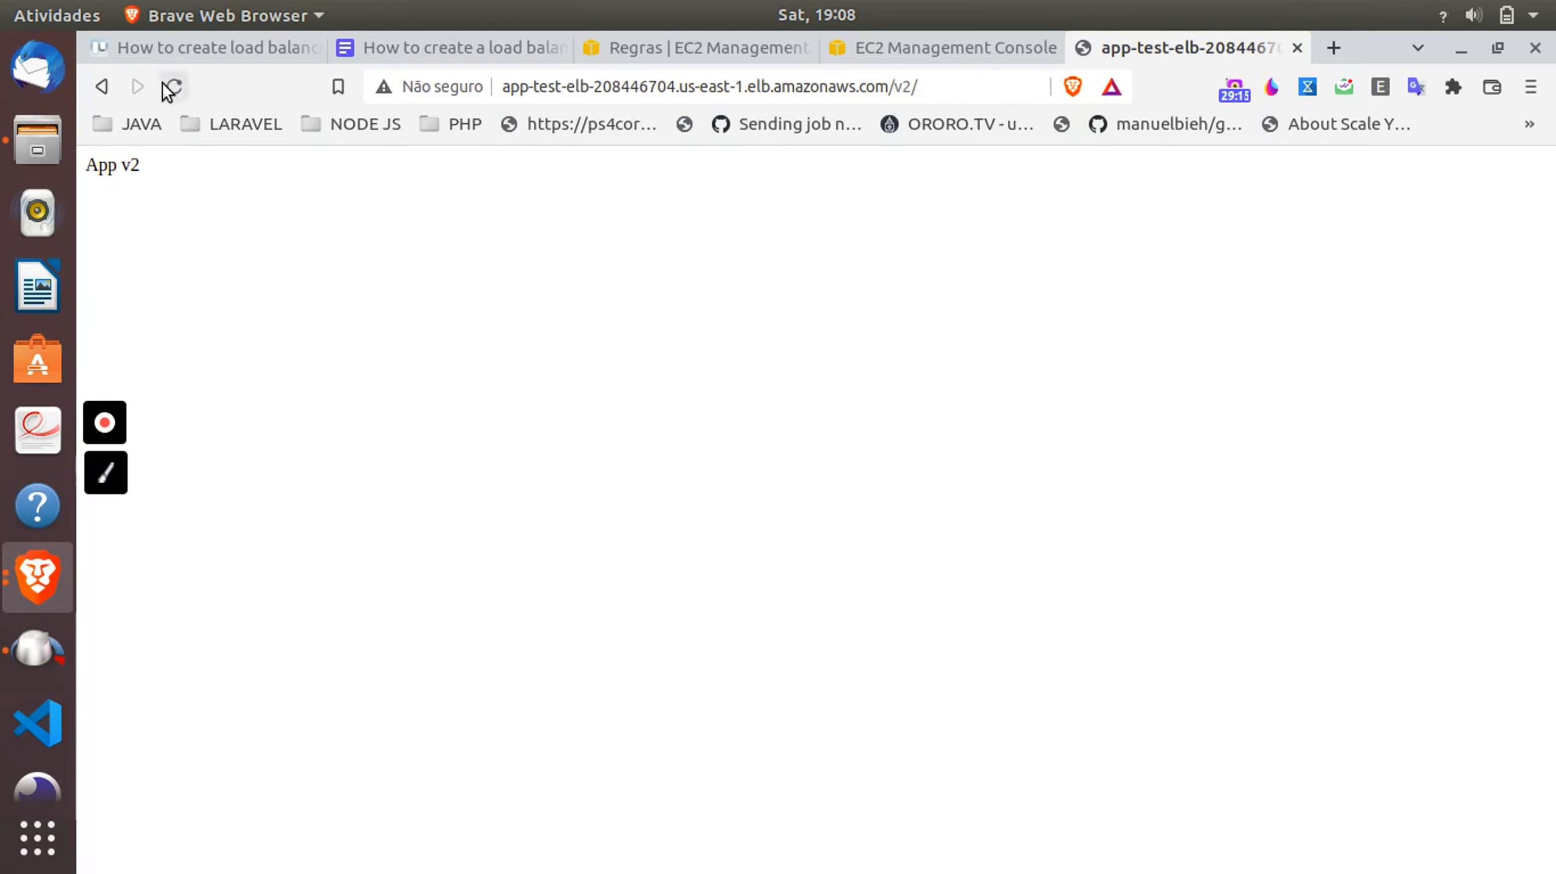
{"action": "triple_click", "coordinate": [114, 162]}
- Leave the listener rules, open the list of target groups and collapse the selection details pane
{"action": "left_click", "coordinate": [902, 46]}
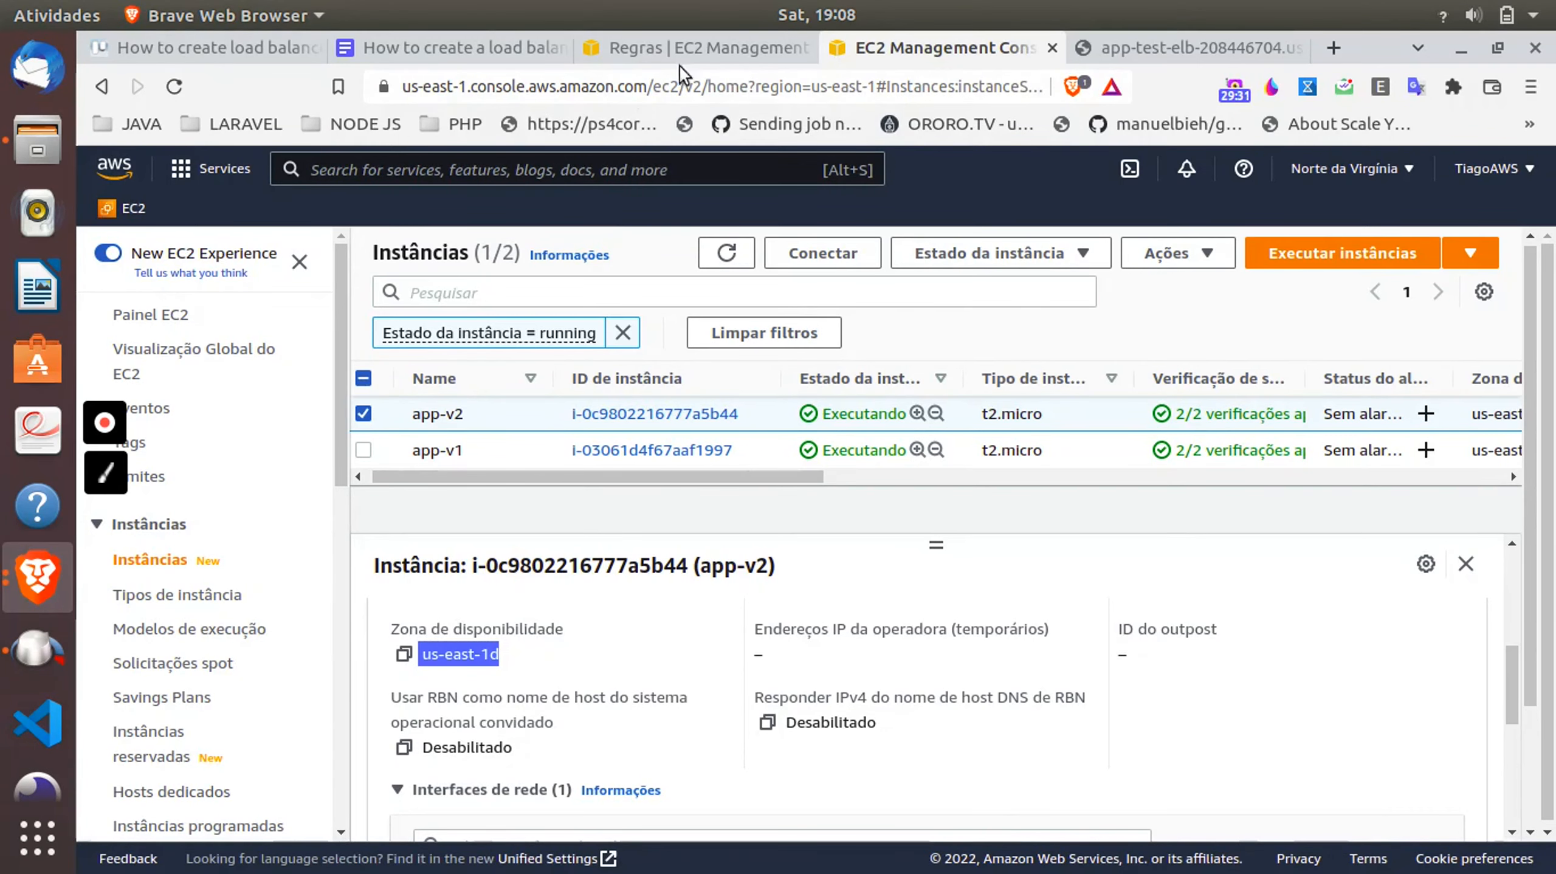
{"action": "left_click", "coordinate": [708, 51]}
{"action": "left_click", "coordinate": [111, 260]}
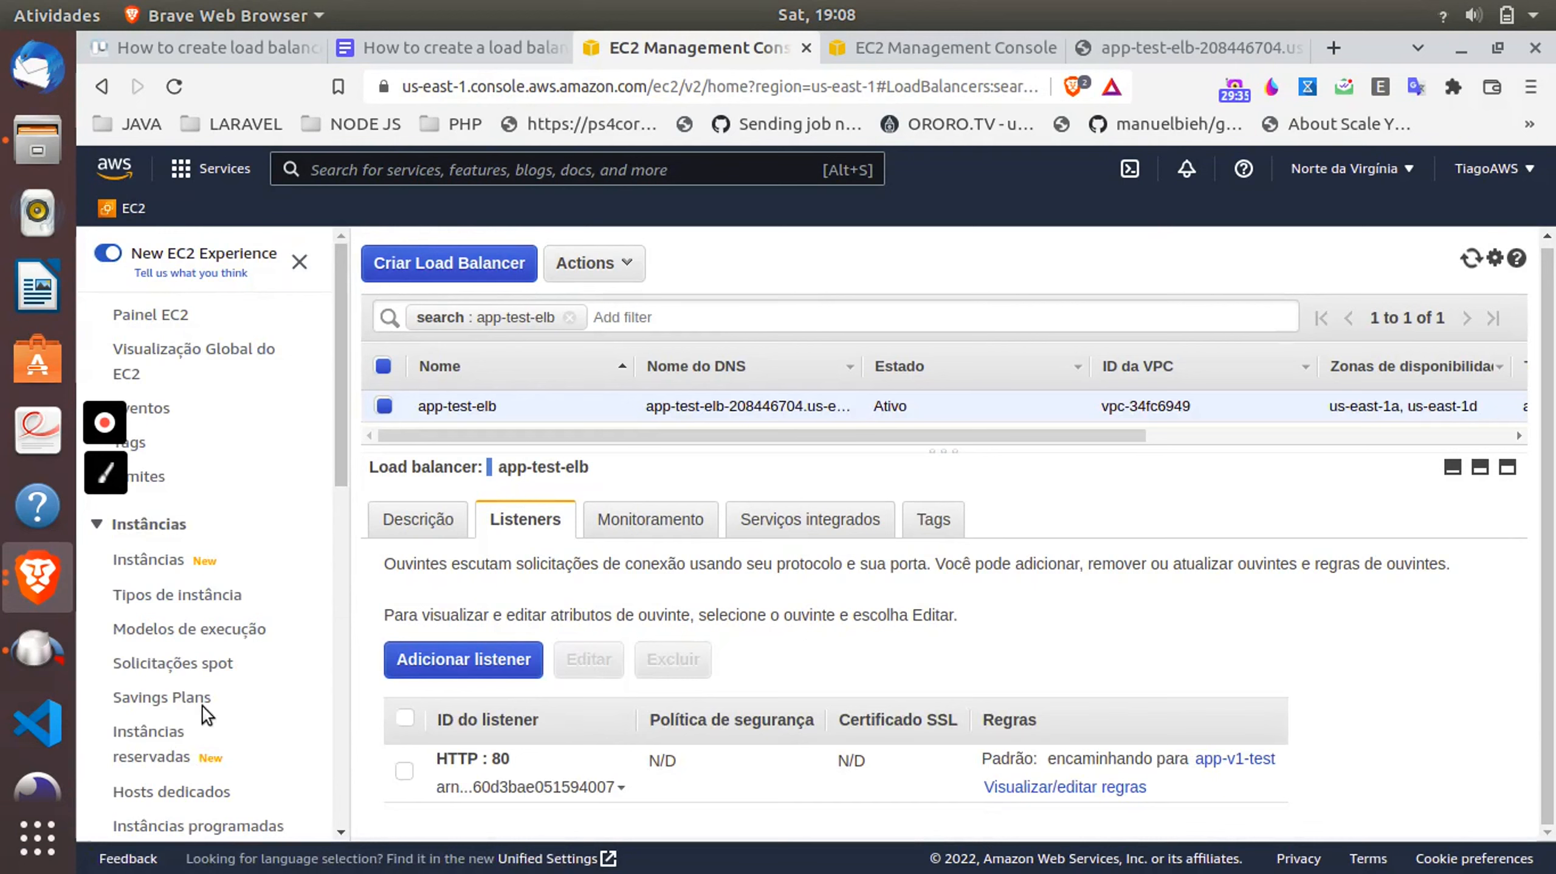
{"action": "scroll", "coordinate": [201, 707], "scroll_direction": "down", "scroll_amount": 10}
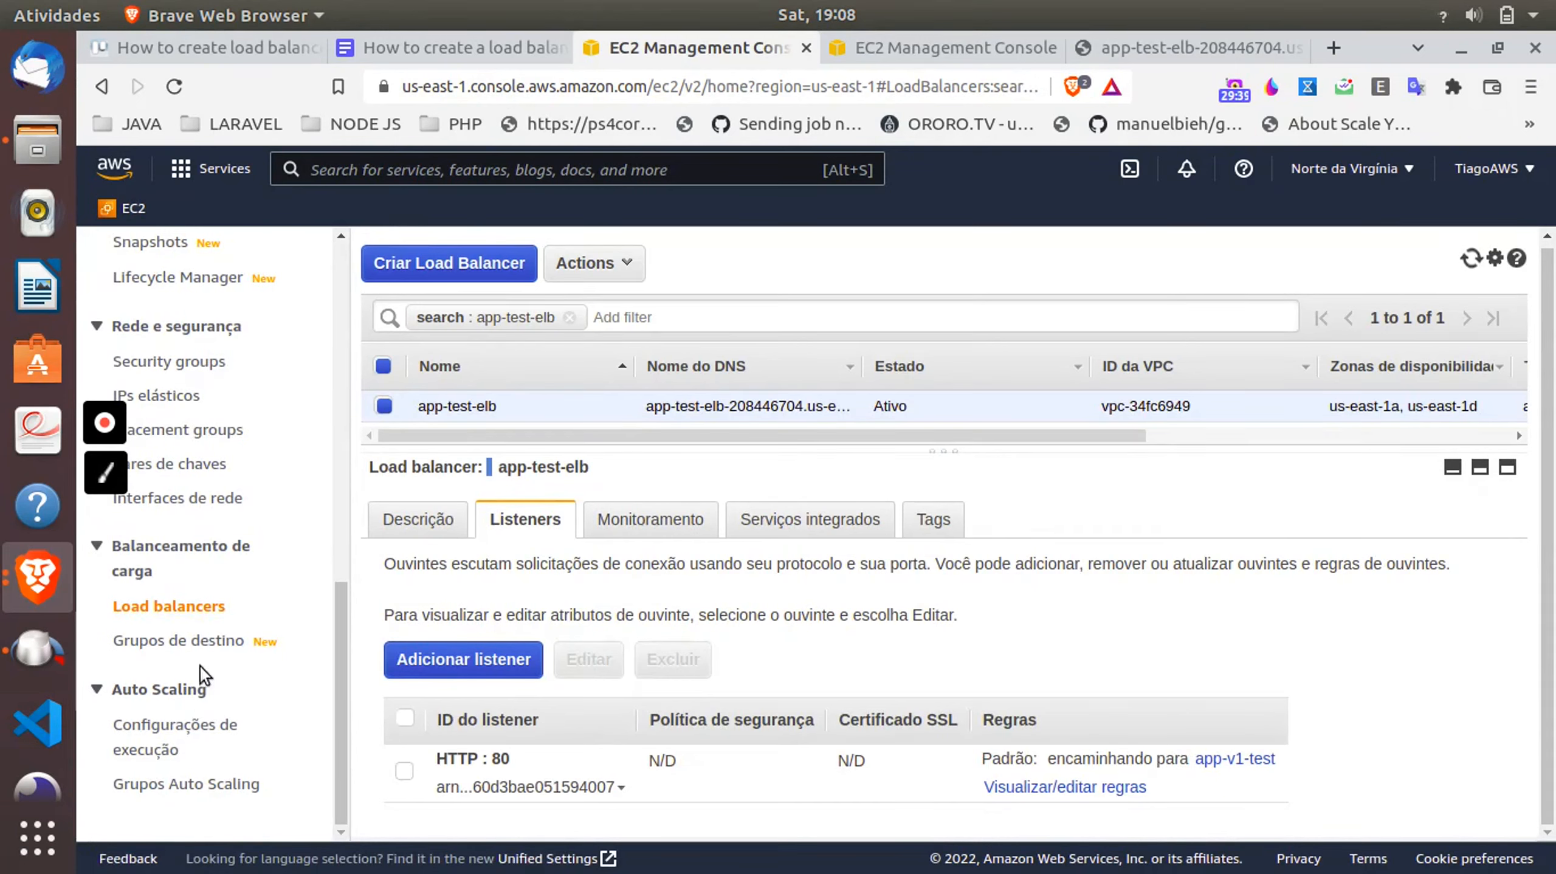
{"action": "left_click", "coordinate": [176, 640]}
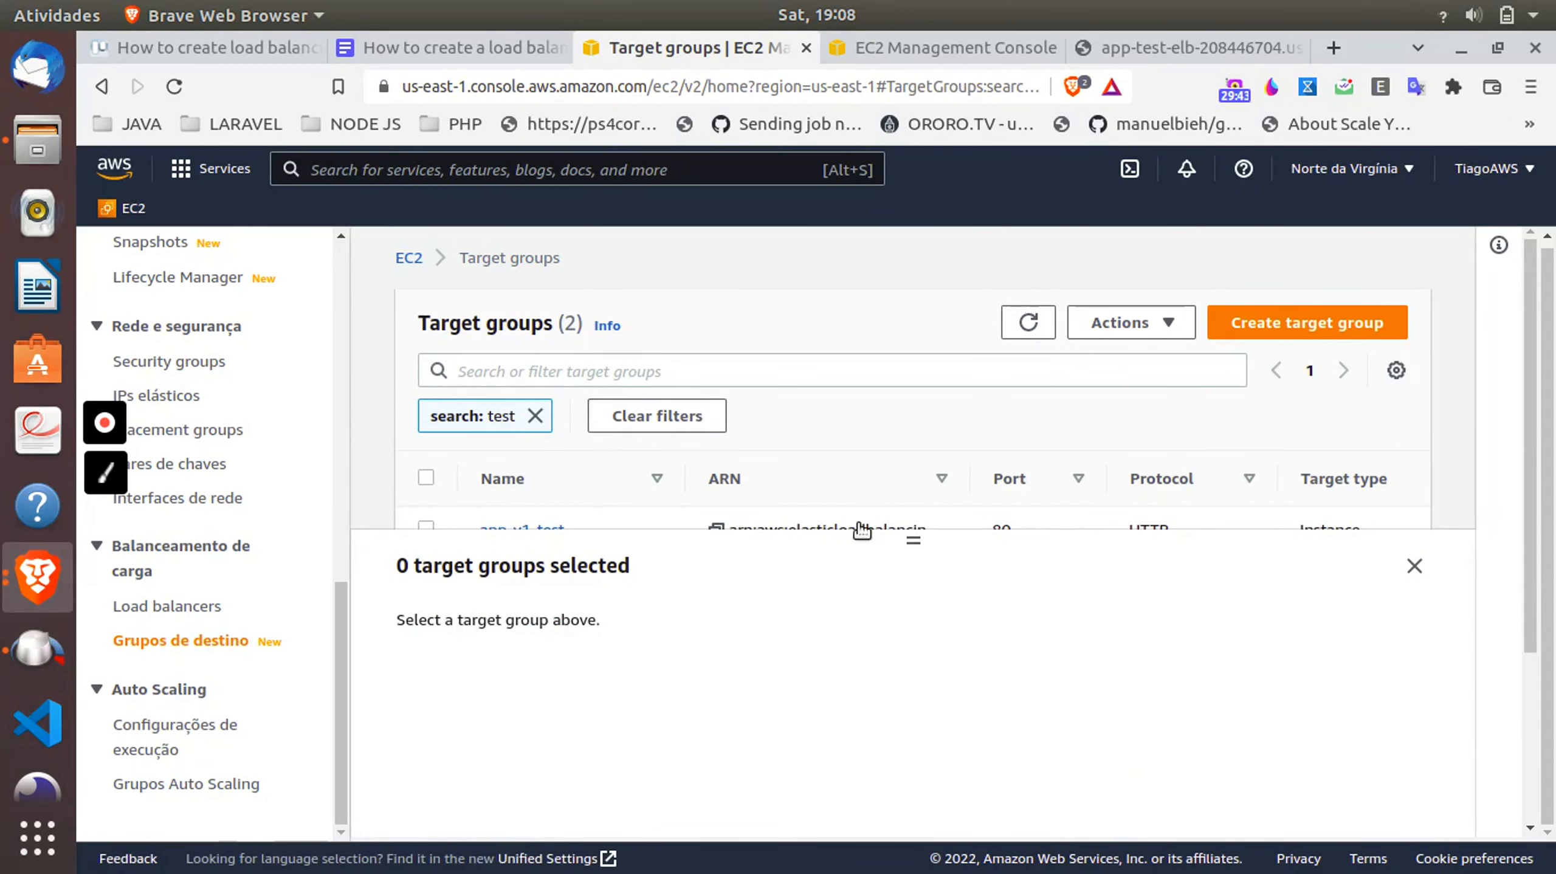
{"action": "left_click", "coordinate": [1414, 565]}
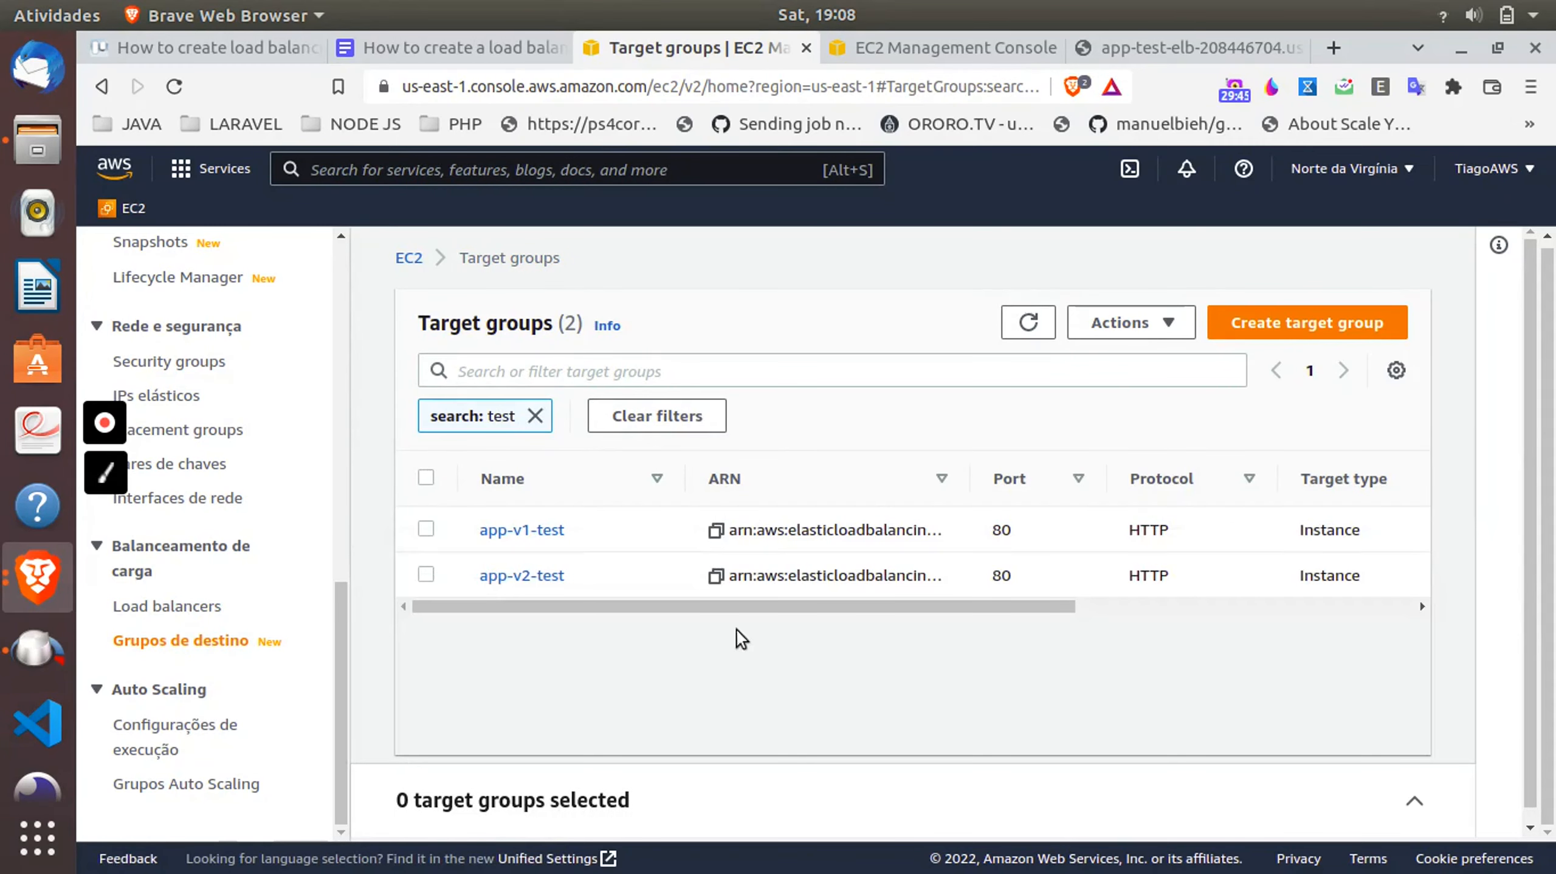
- Open the app-v2-test target group and check the health status of its registered target
{"action": "left_click", "coordinate": [497, 575]}
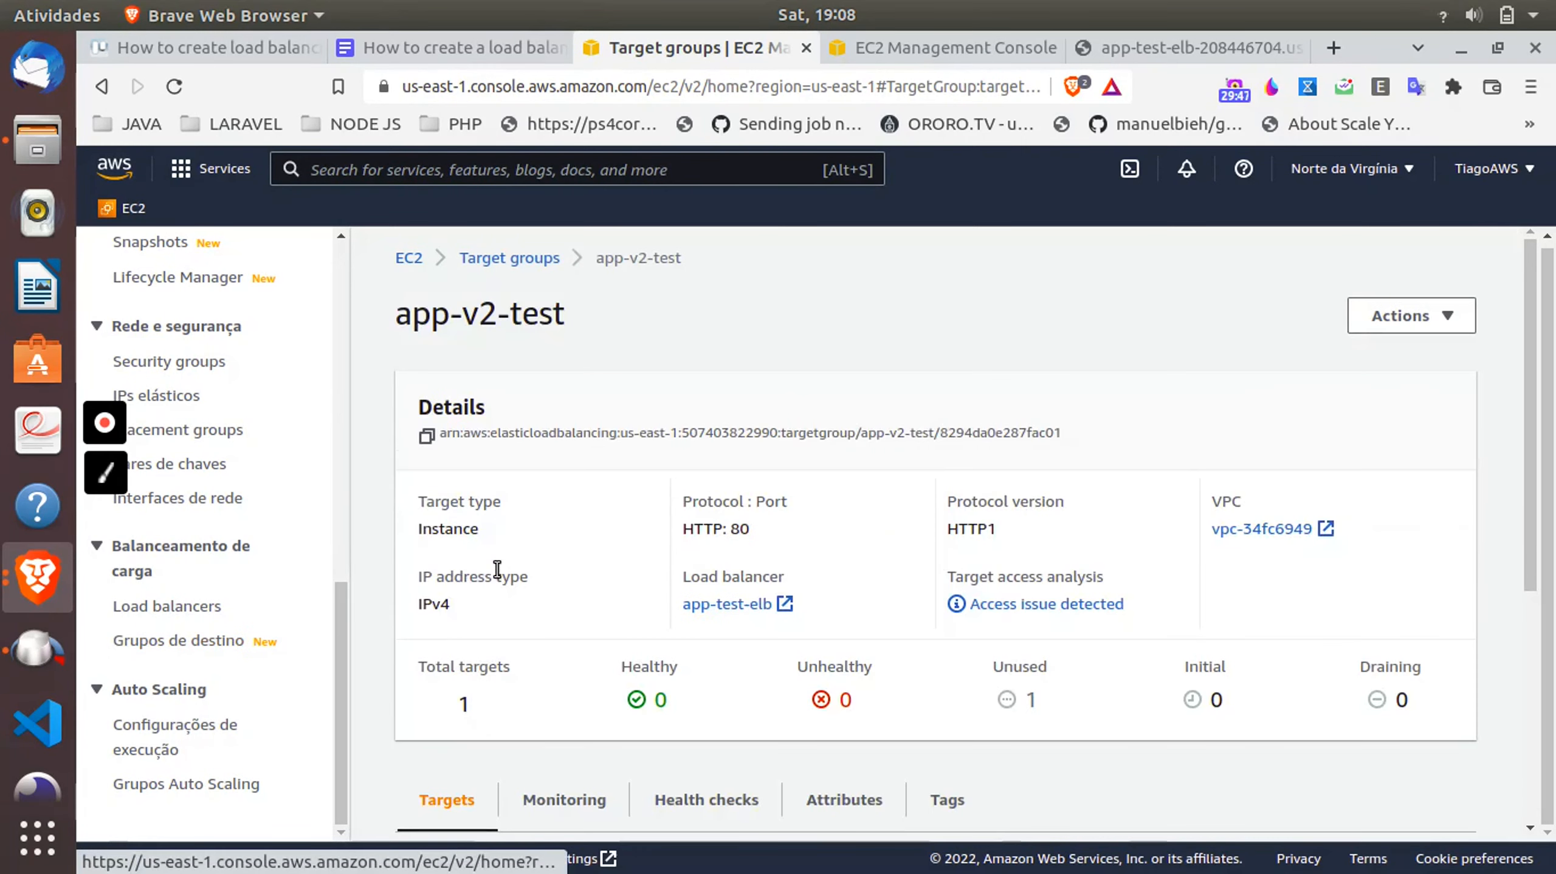
{"action": "scroll", "coordinate": [497, 570], "scroll_direction": "down", "scroll_amount": 5}
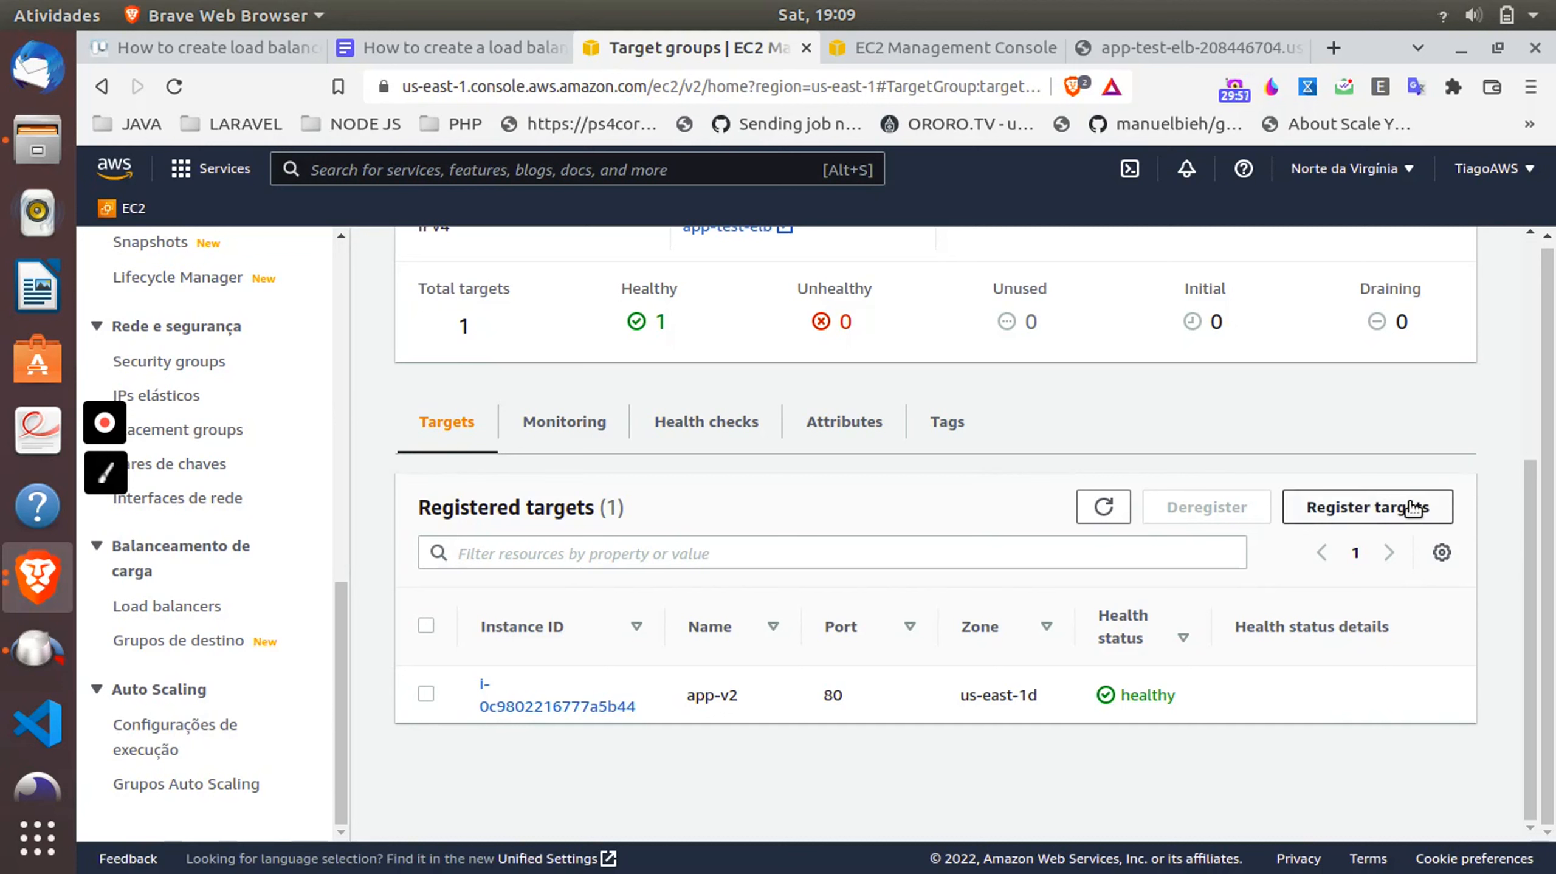
{"action": "double_click", "coordinate": [1146, 698]}
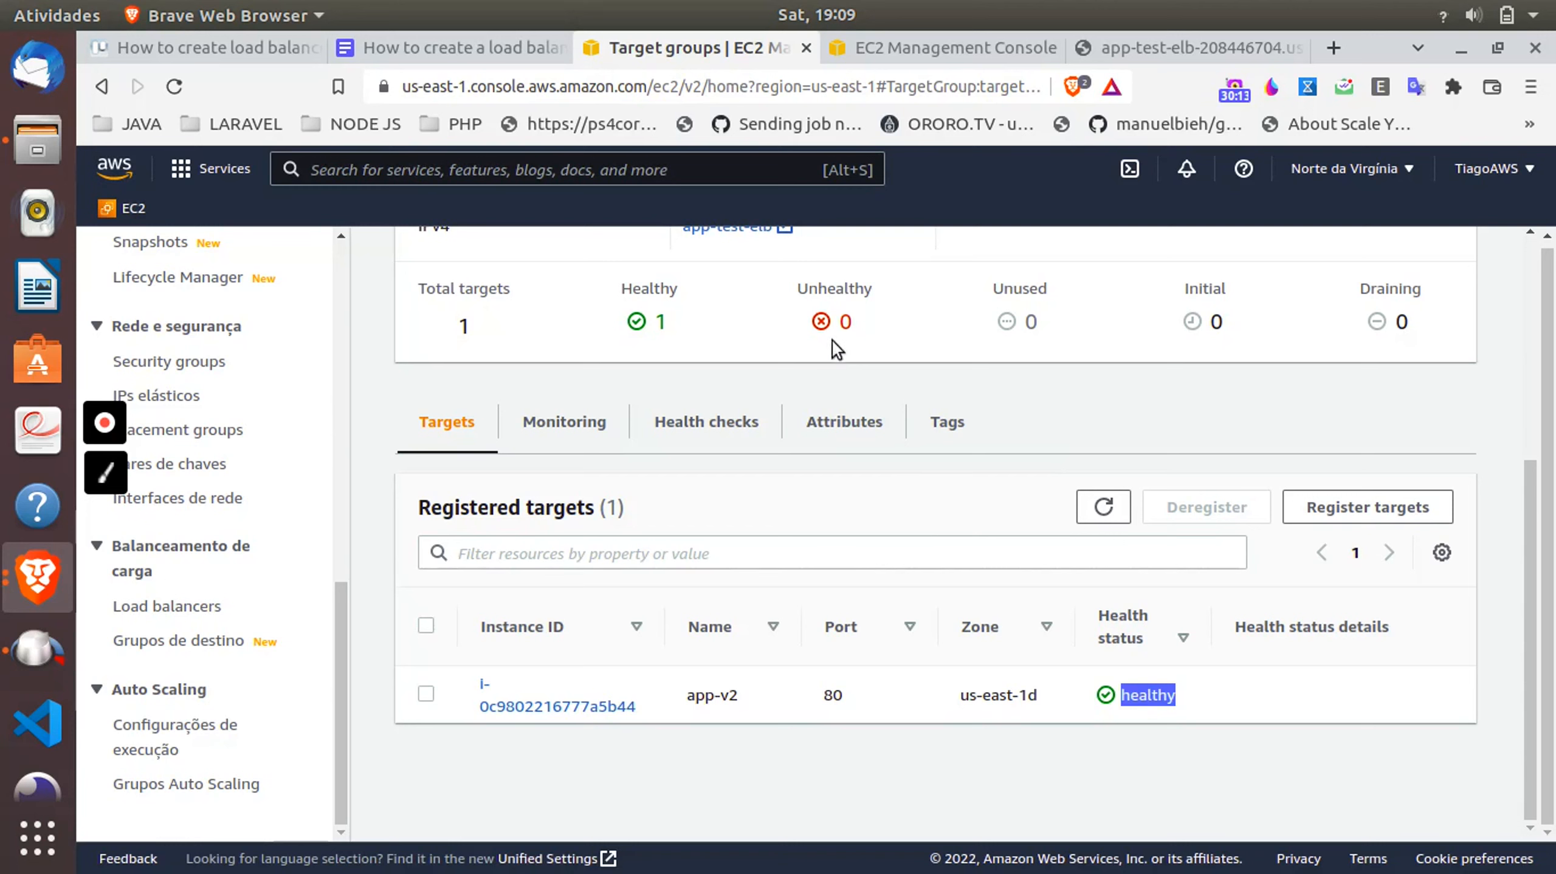
- Register the app-v1 instance on port 80 as an additional target of the app-v2-test target group
{"action": "double_click", "coordinate": [849, 292]}
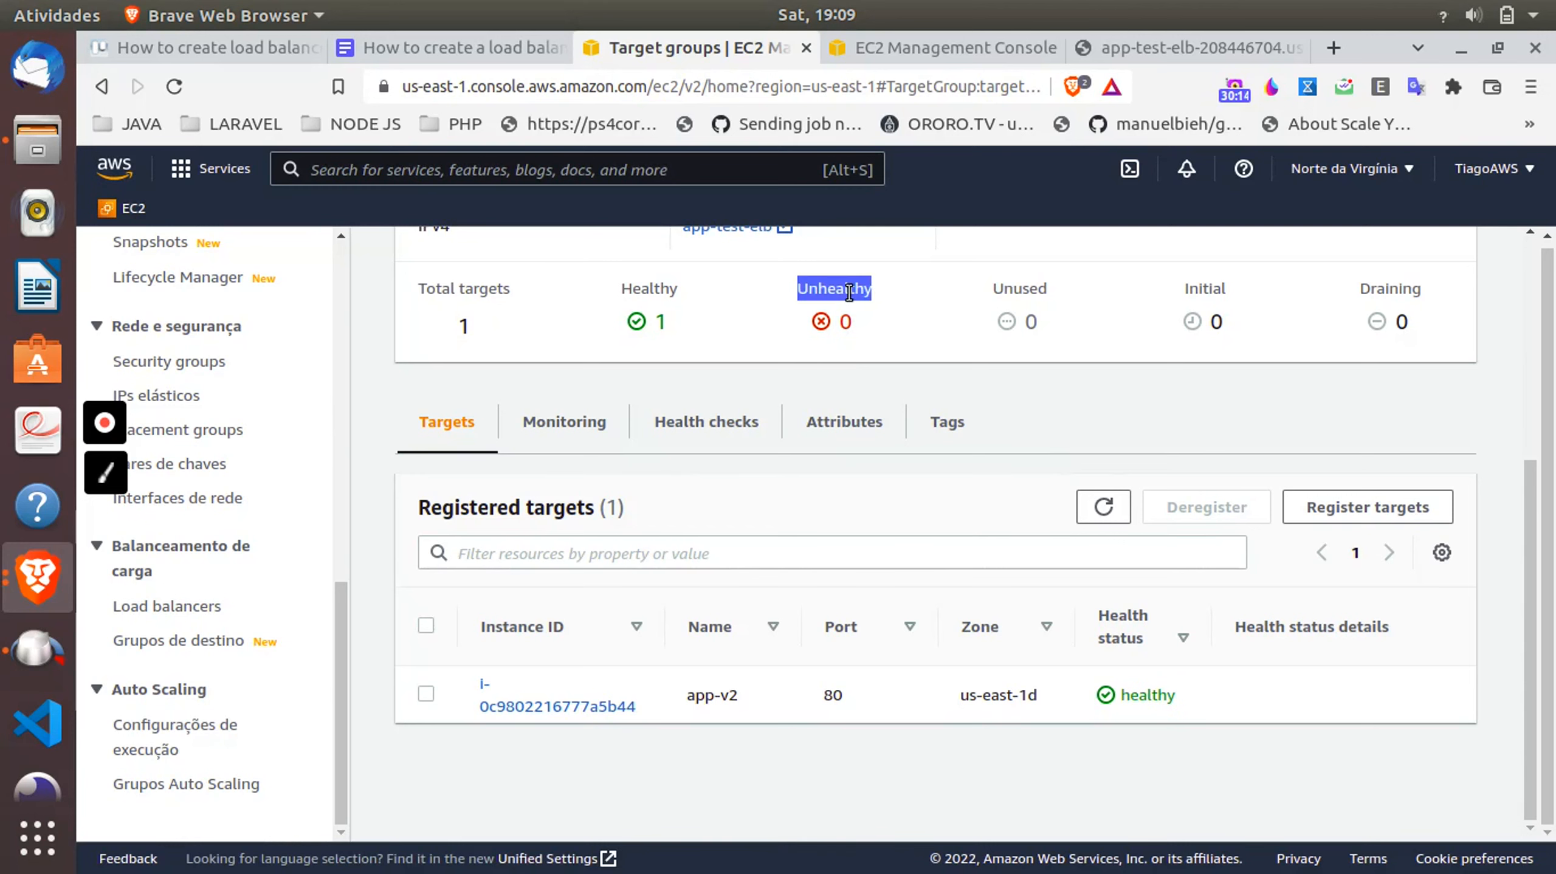
{"action": "left_click", "coordinate": [1368, 506]}
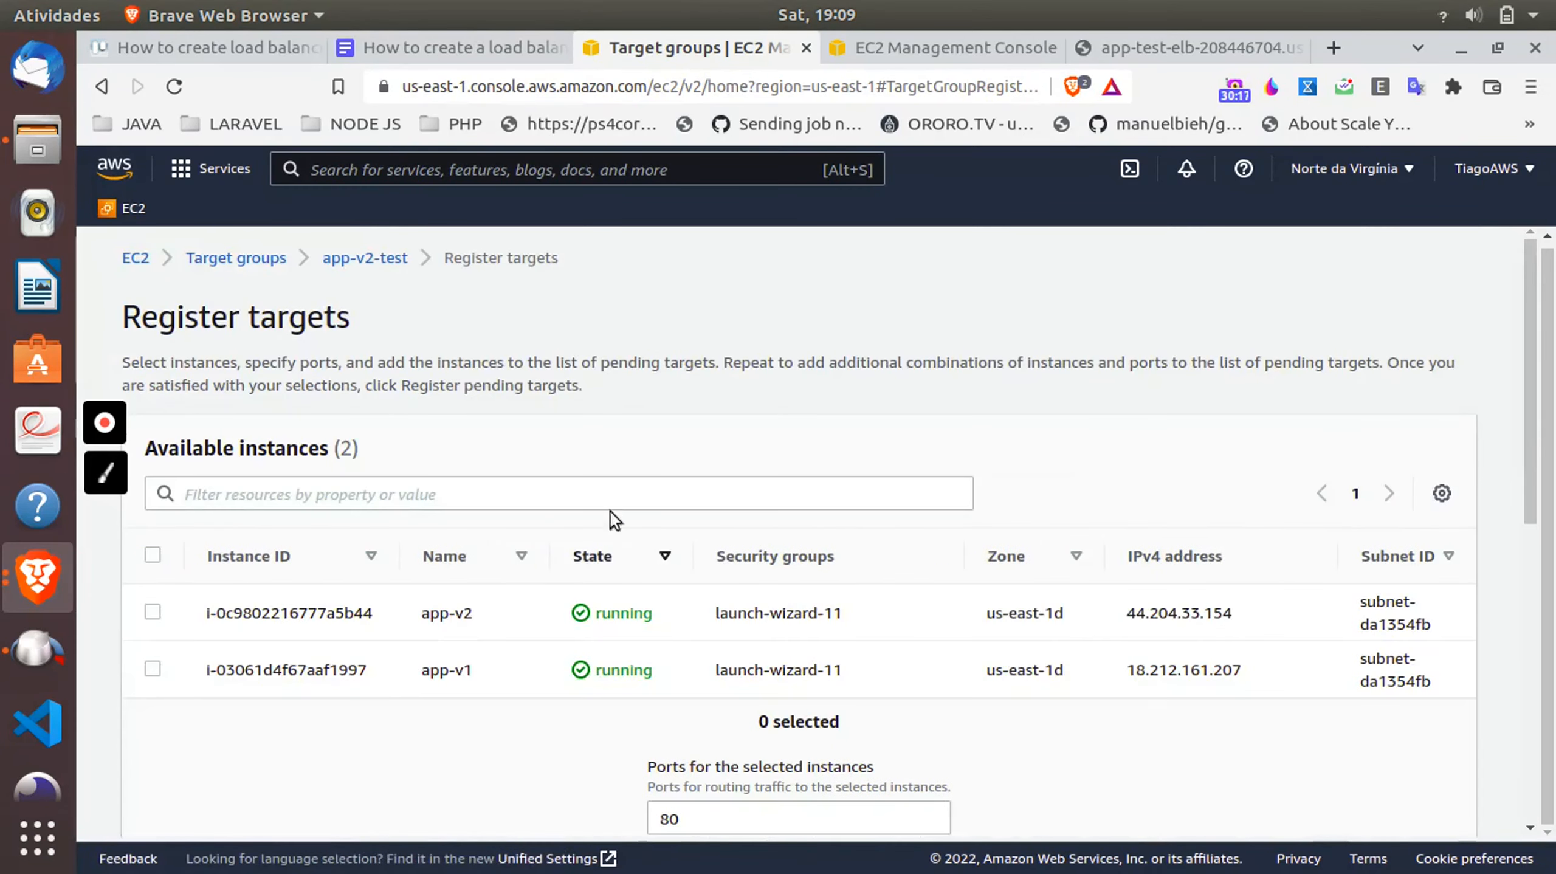
{"action": "left_click", "coordinate": [153, 669]}
{"action": "scroll", "coordinate": [476, 631], "scroll_direction": "down", "scroll_amount": 5}
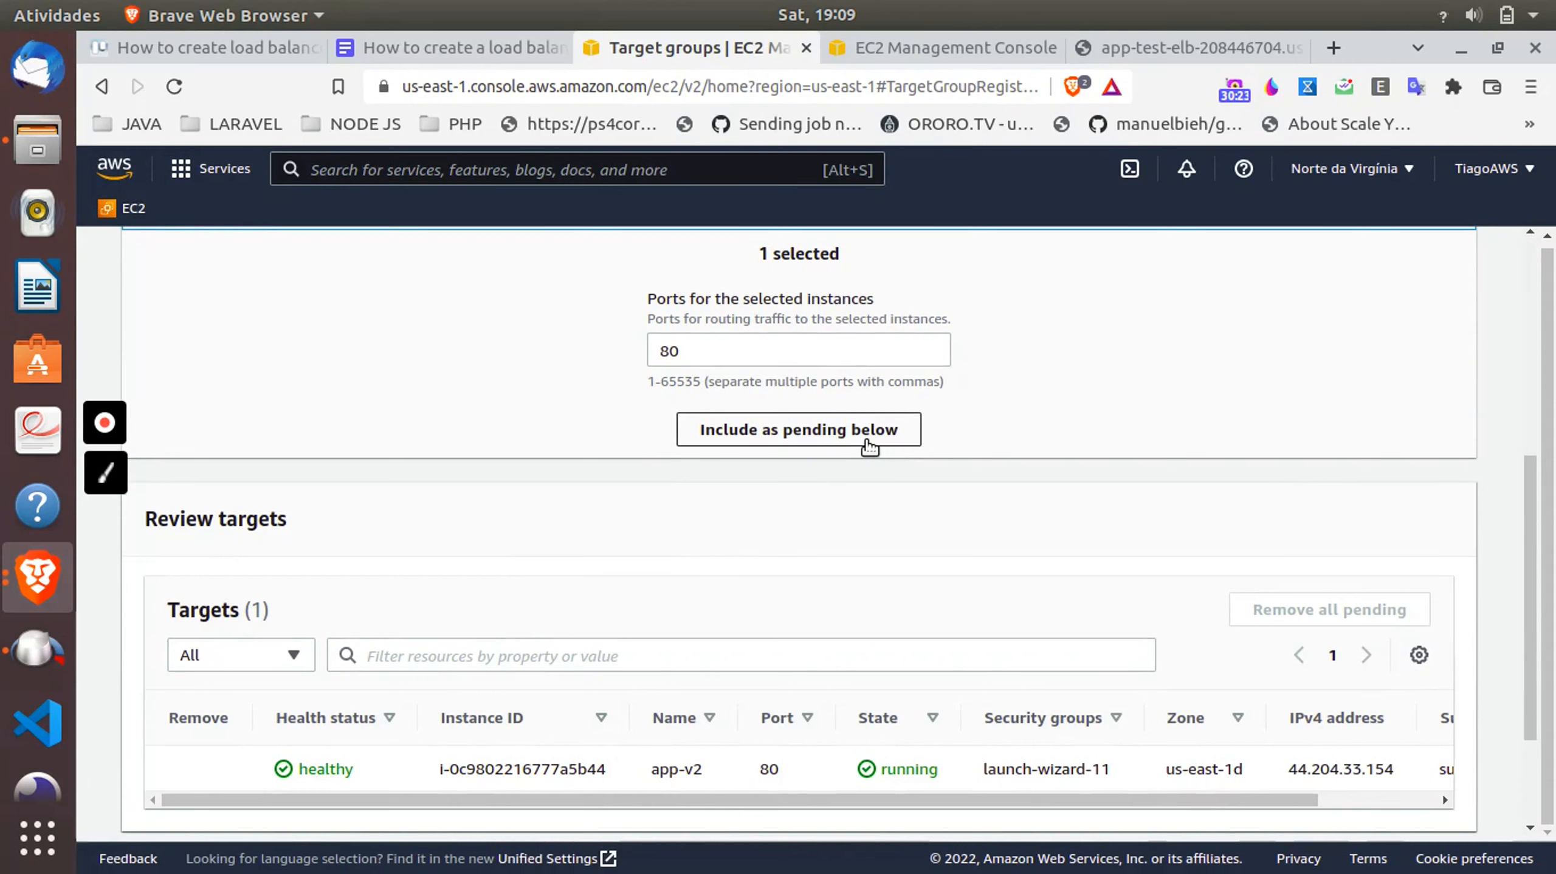
{"action": "left_click", "coordinate": [836, 433]}
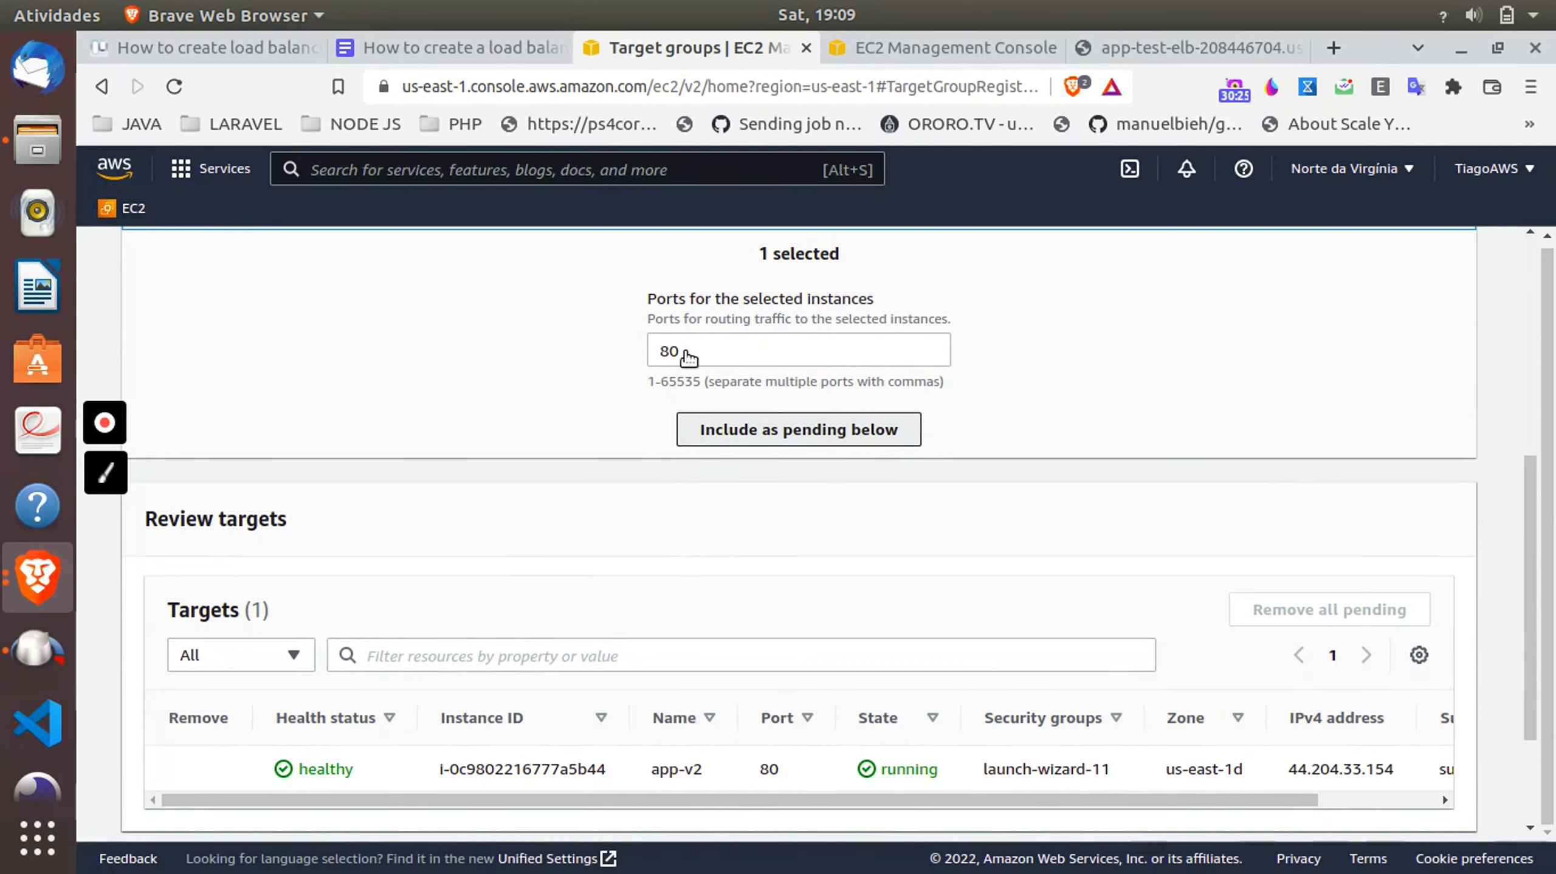
{"action": "scroll", "coordinate": [704, 595], "scroll_direction": "down", "scroll_amount": 3}
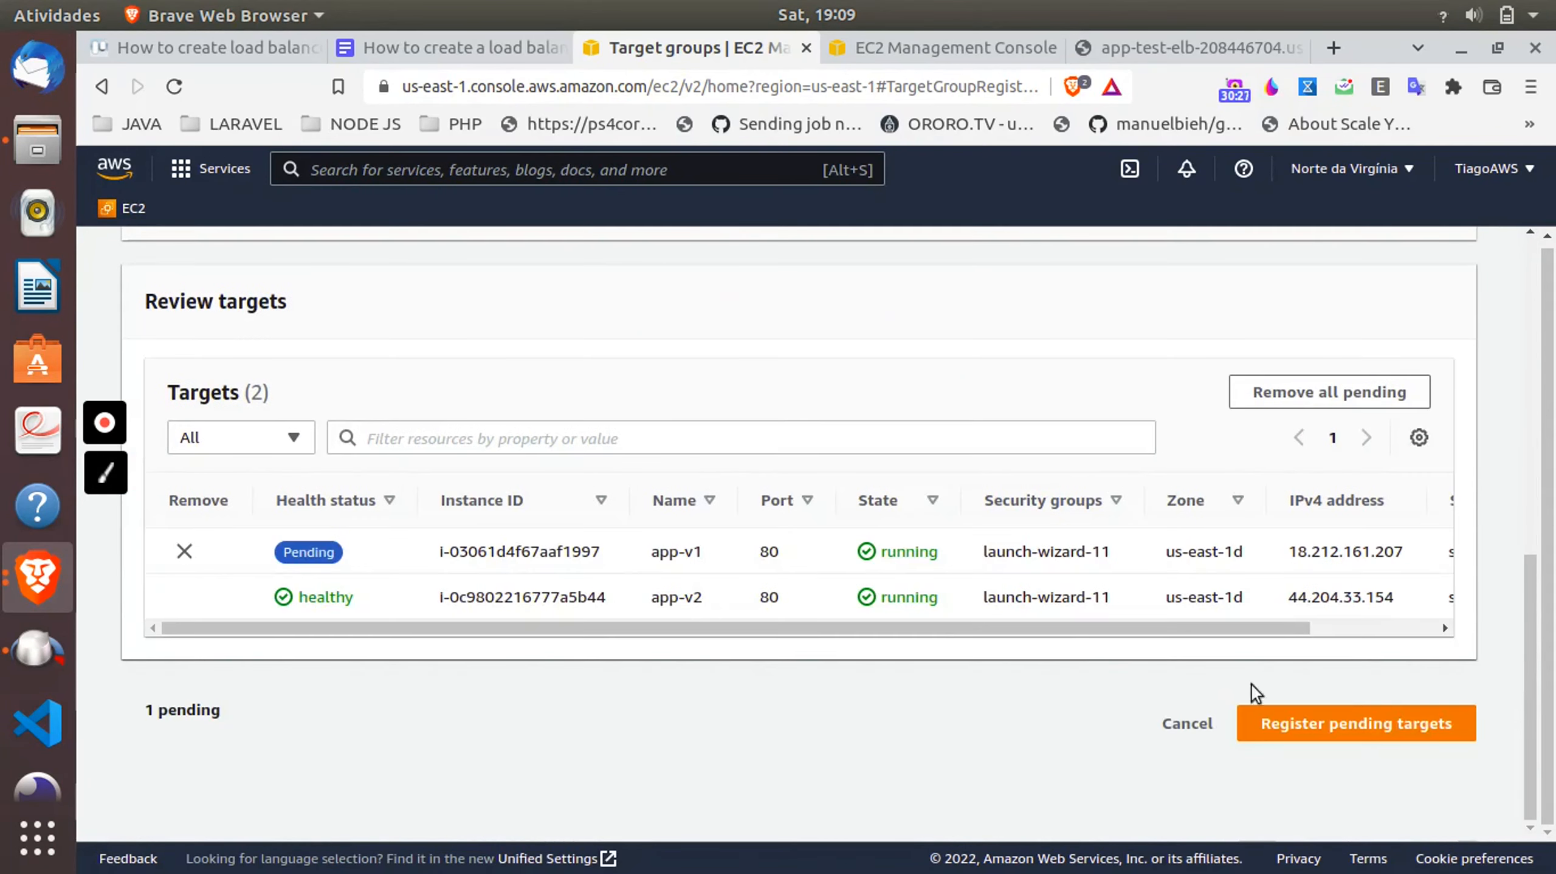
{"action": "left_click", "coordinate": [1372, 722]}
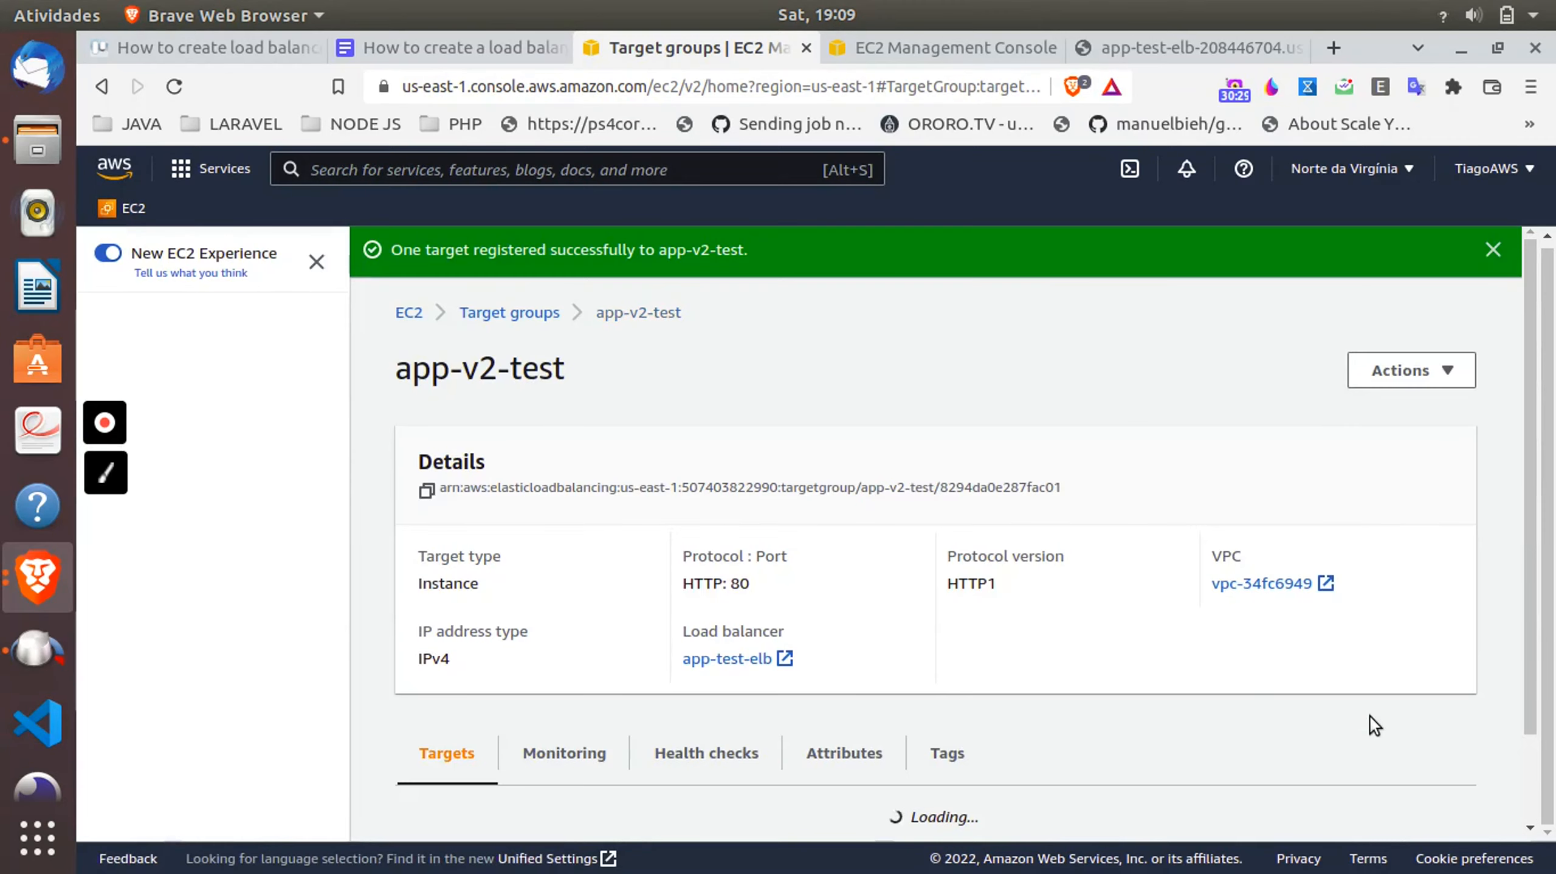
- Refresh the registered targets of app-v2-test and check the health status of the app-v1 target
{"action": "scroll", "coordinate": [838, 604], "scroll_direction": "down", "scroll_amount": 5}
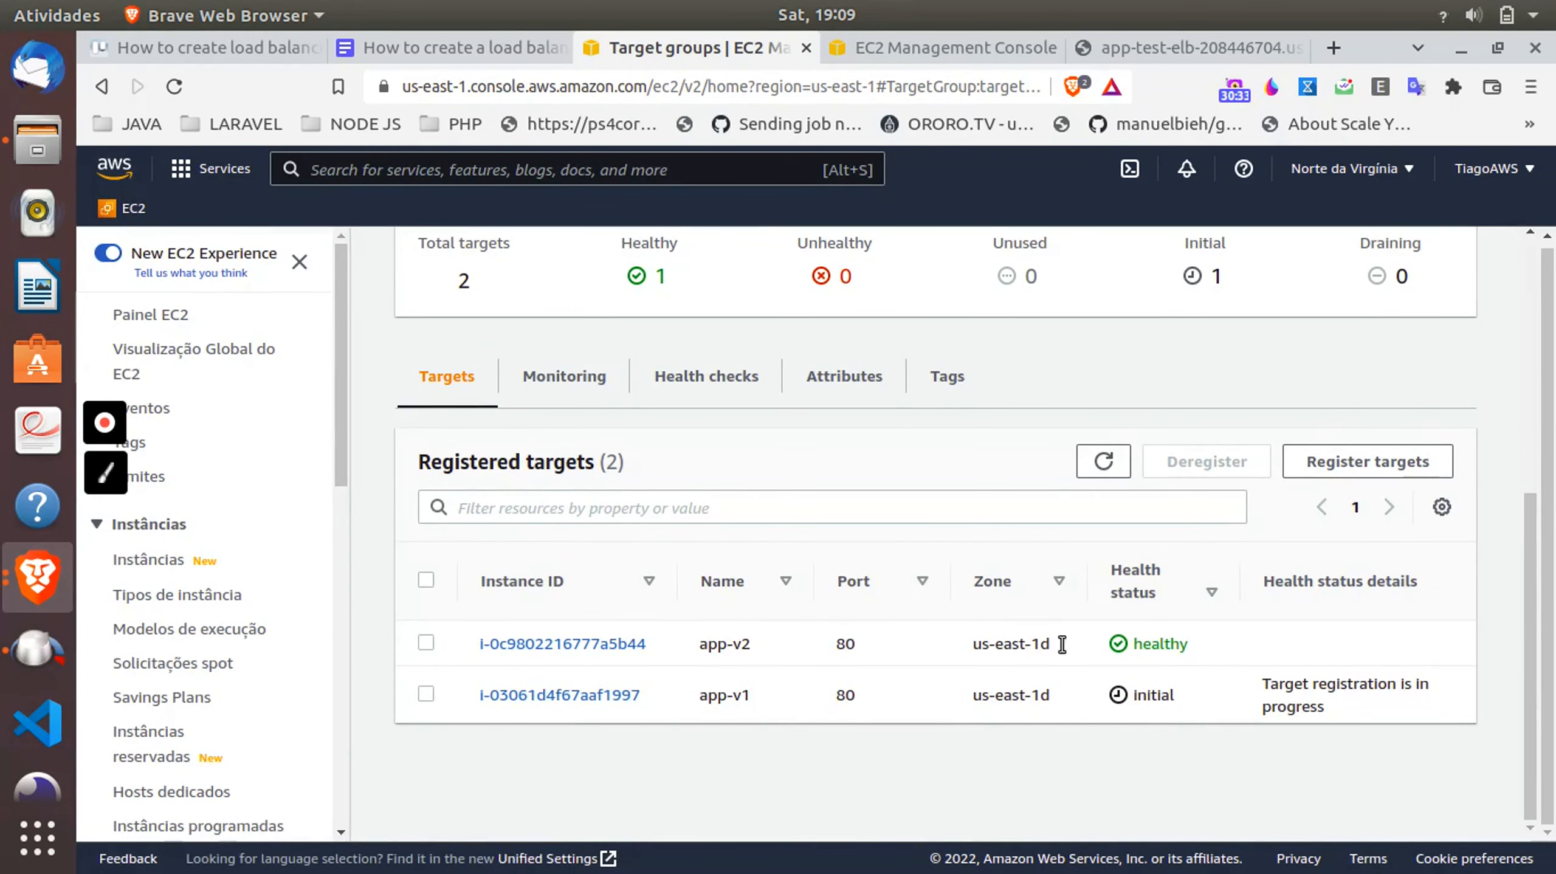
{"action": "left_click", "coordinate": [1082, 463]}
{"action": "left_click", "coordinate": [1103, 461]}
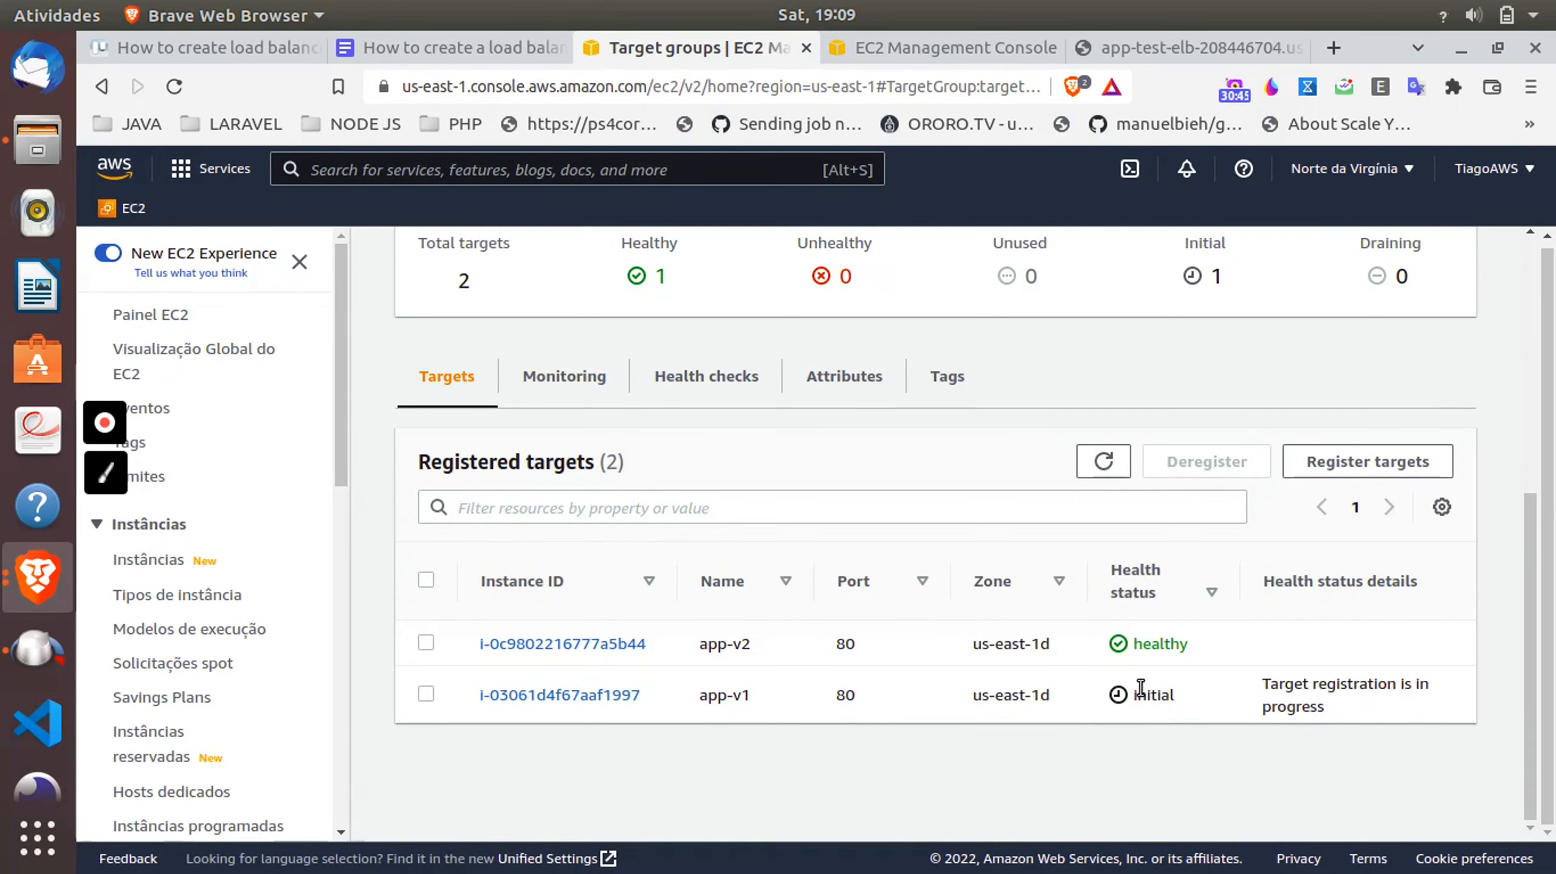
{"action": "left_click", "coordinate": [1099, 463]}
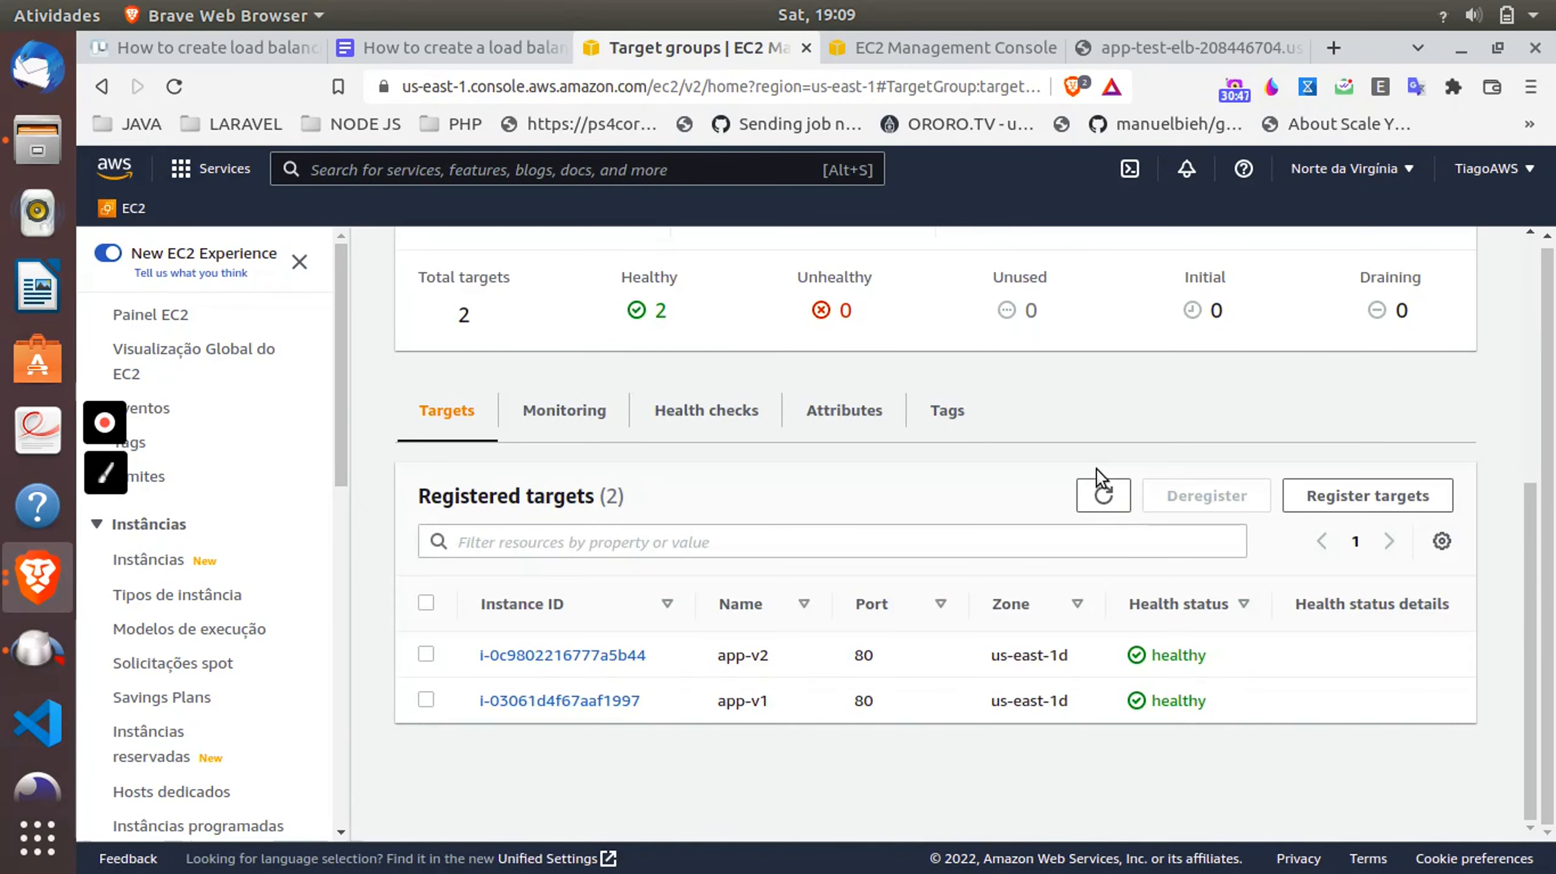
- Reload the load balancer's /v2/ page repeatedly to check how requests are distributed between the two registered targets
{"action": "left_click", "coordinate": [1126, 37]}
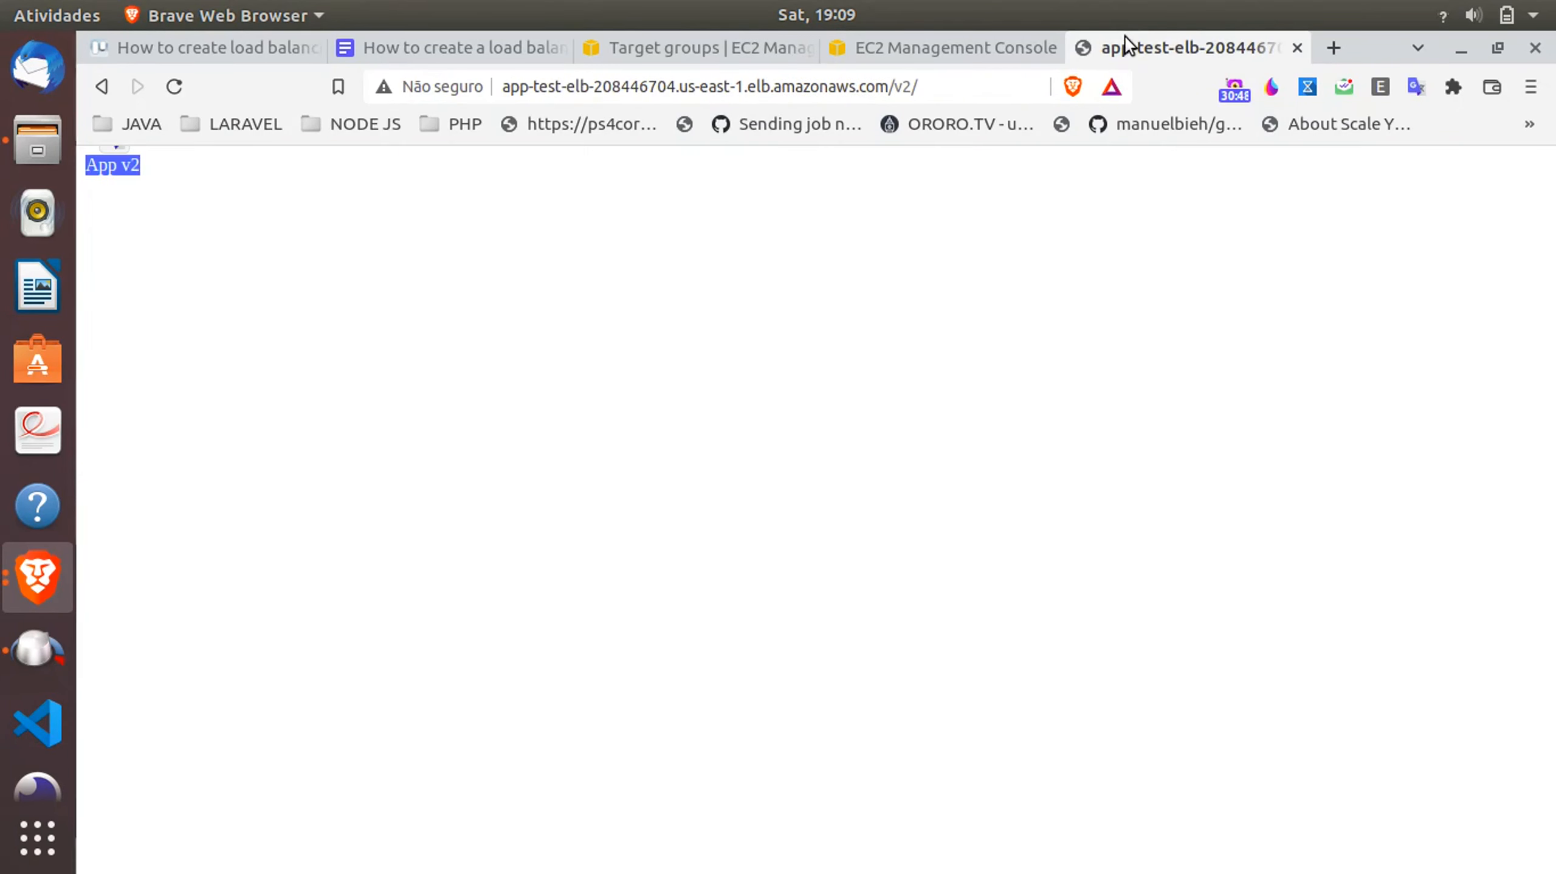
{"action": "left_click", "coordinate": [928, 89]}
{"action": "left_click", "coordinate": [927, 89]}
{"action": "key", "text": "Return"}
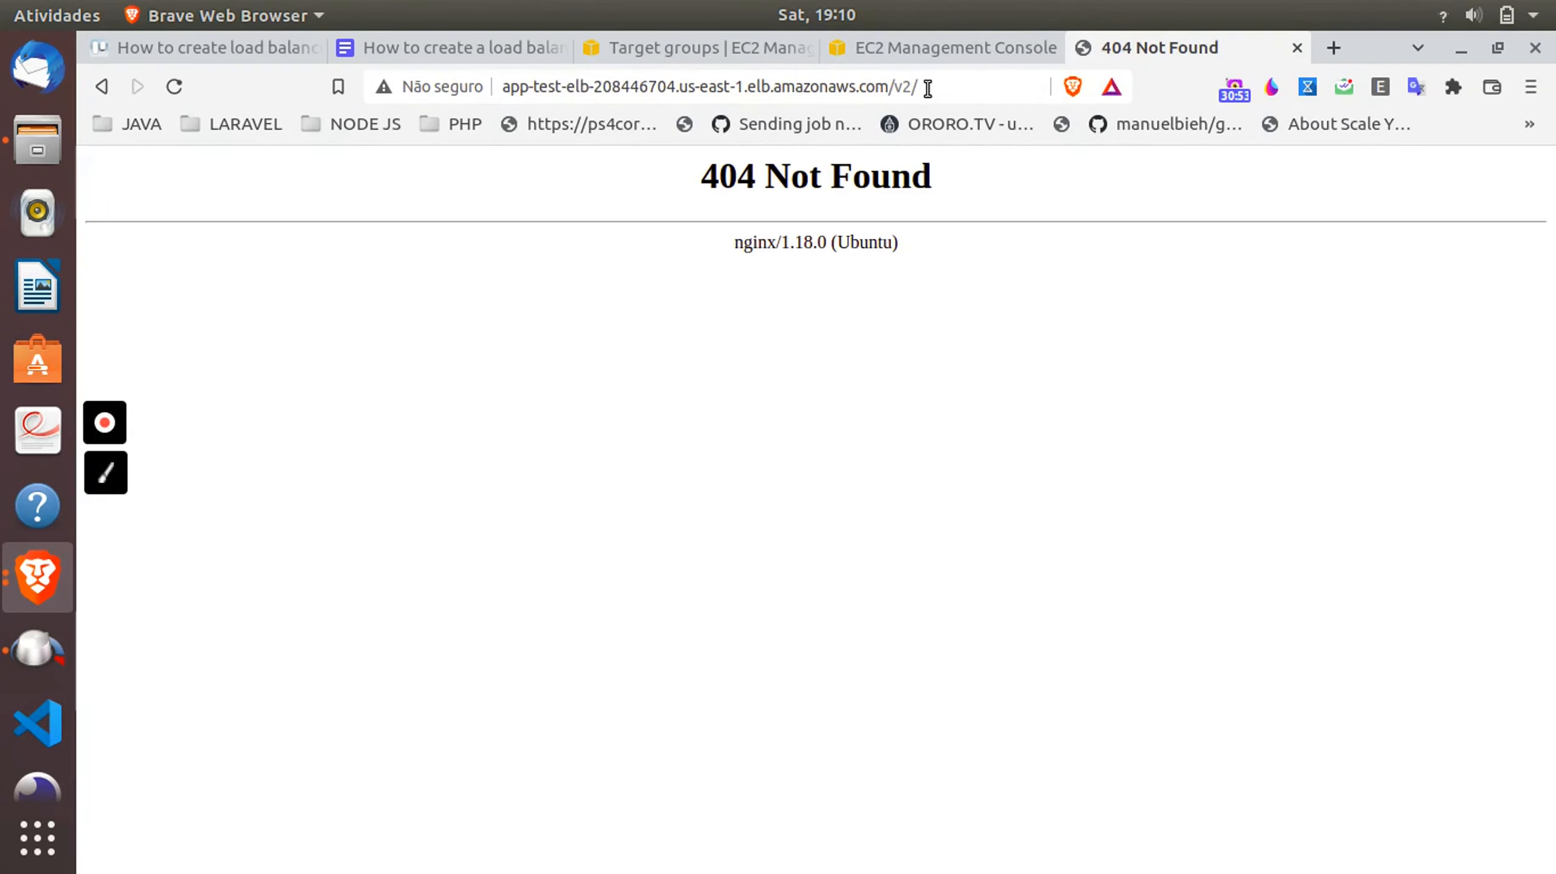
{"action": "left_click", "coordinate": [928, 89]}
{"action": "left_click", "coordinate": [927, 89]}
{"action": "key", "text": "Return"}
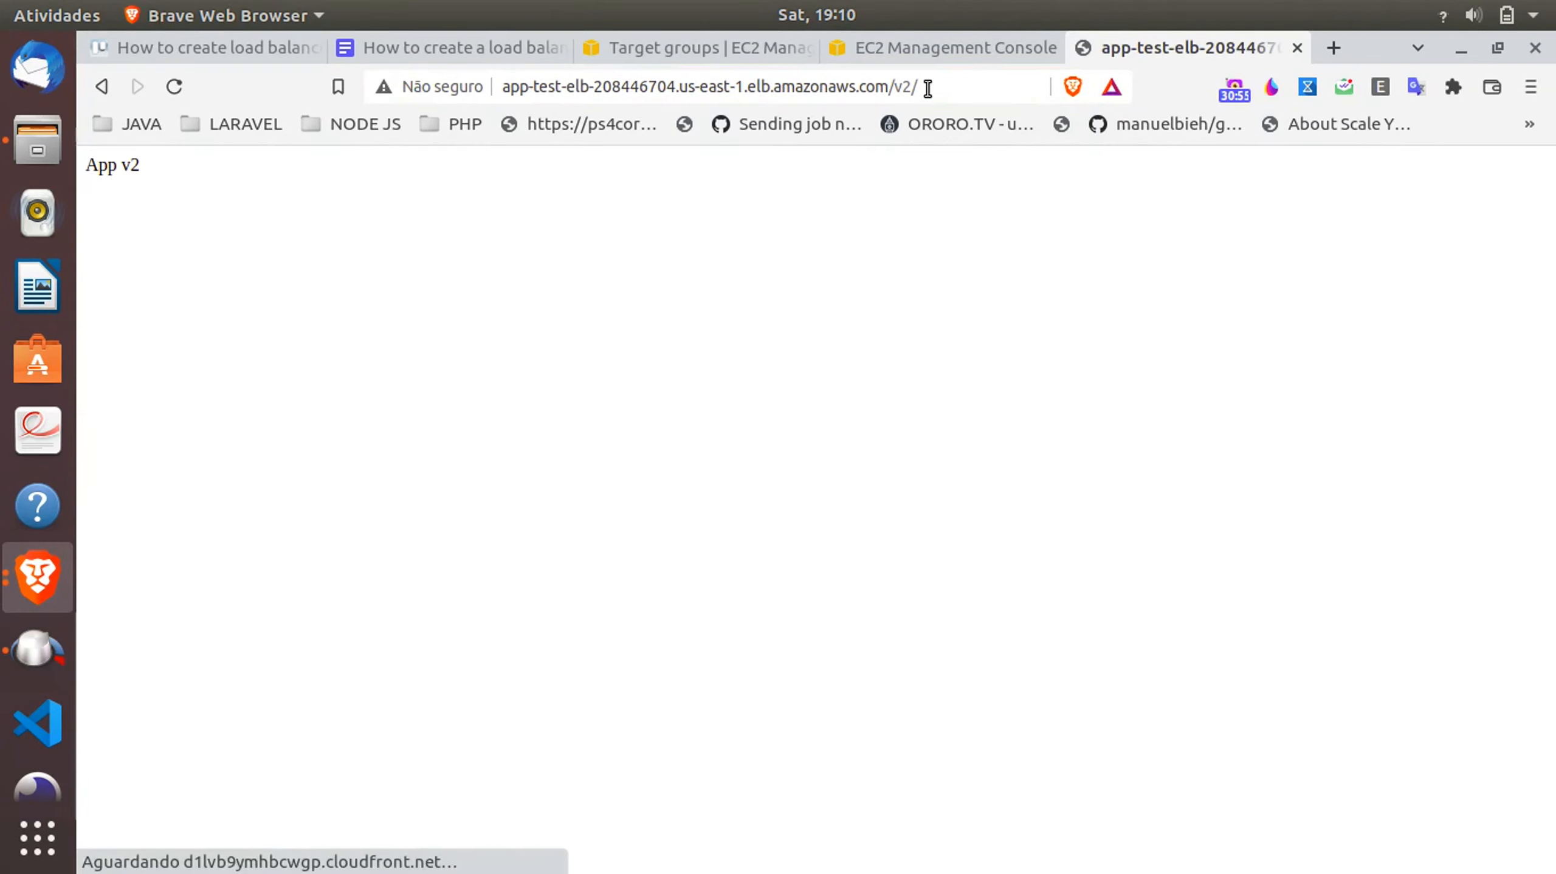
{"action": "left_click", "coordinate": [928, 89]}
{"action": "left_click", "coordinate": [928, 88]}
{"action": "key", "text": "Return"}
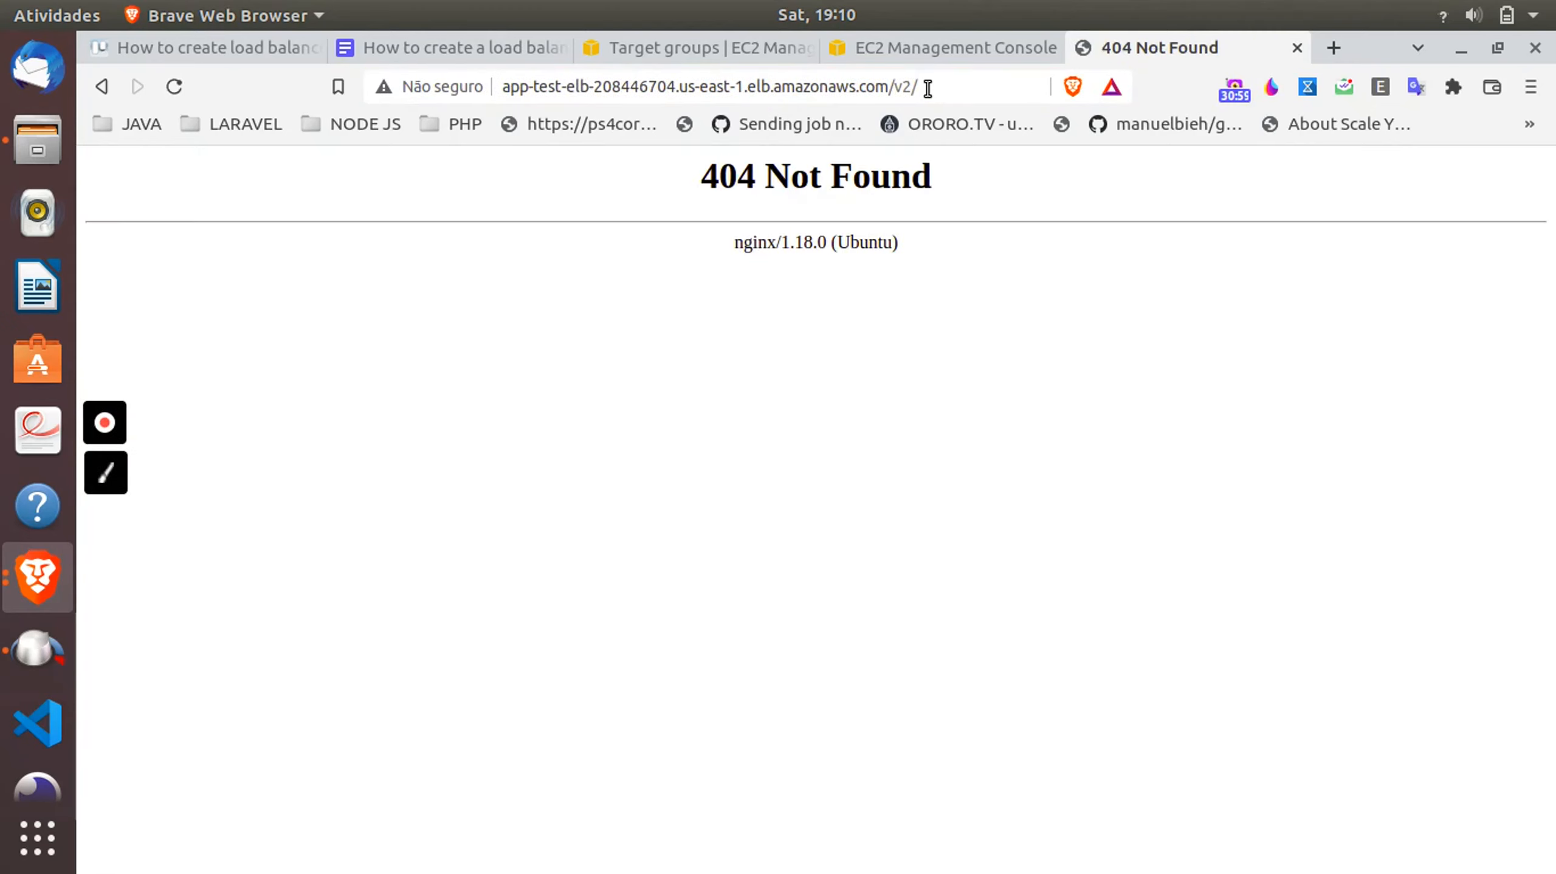
{"action": "left_click", "coordinate": [928, 89]}
{"action": "left_click", "coordinate": [927, 89]}
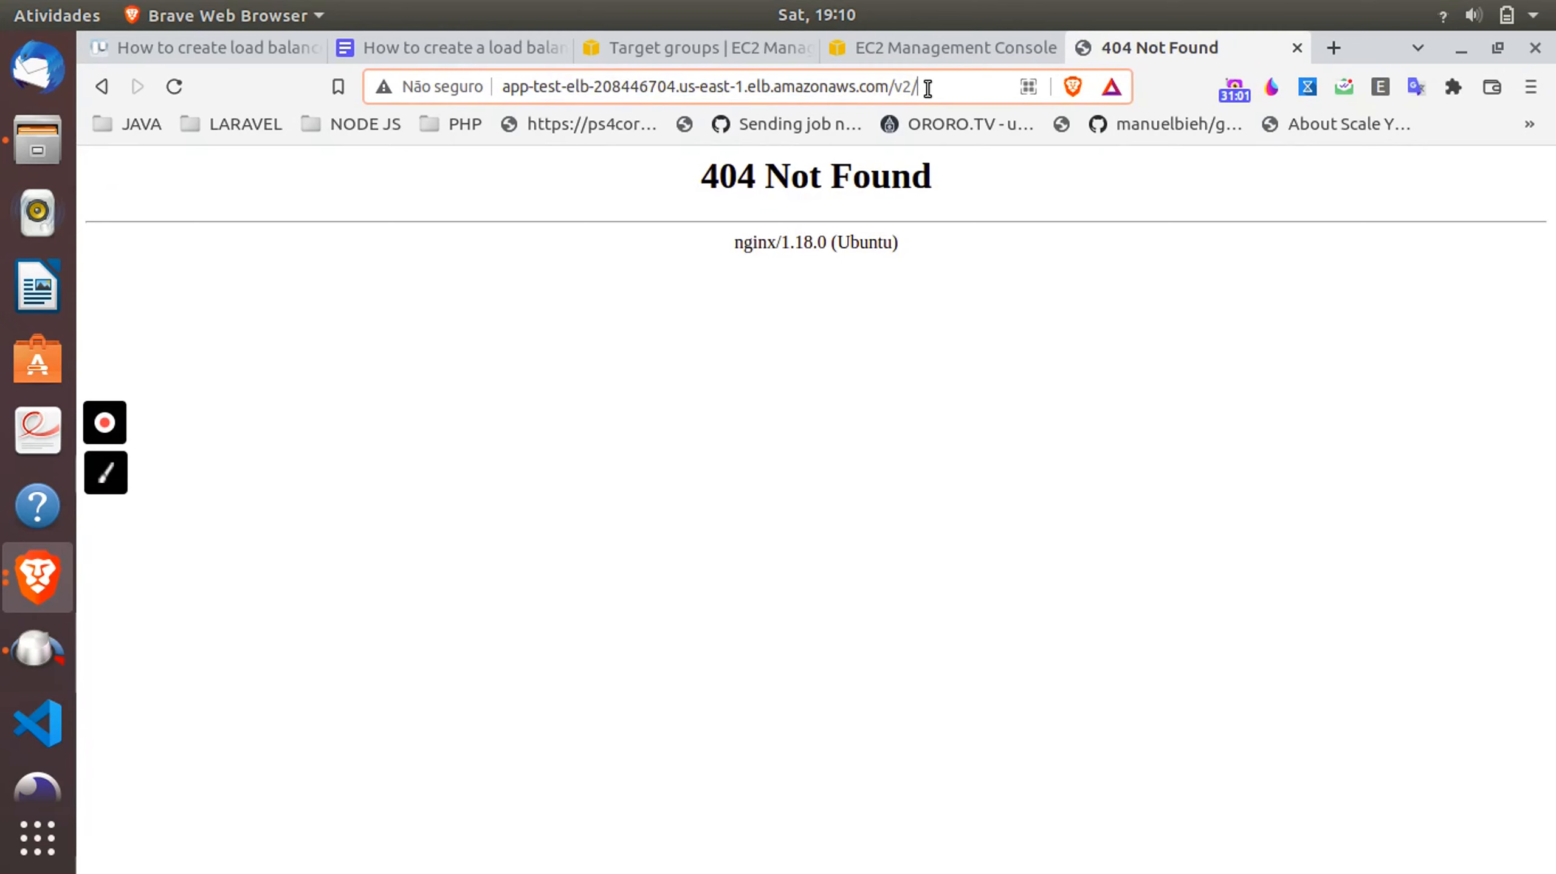
{"action": "key", "text": "Return"}
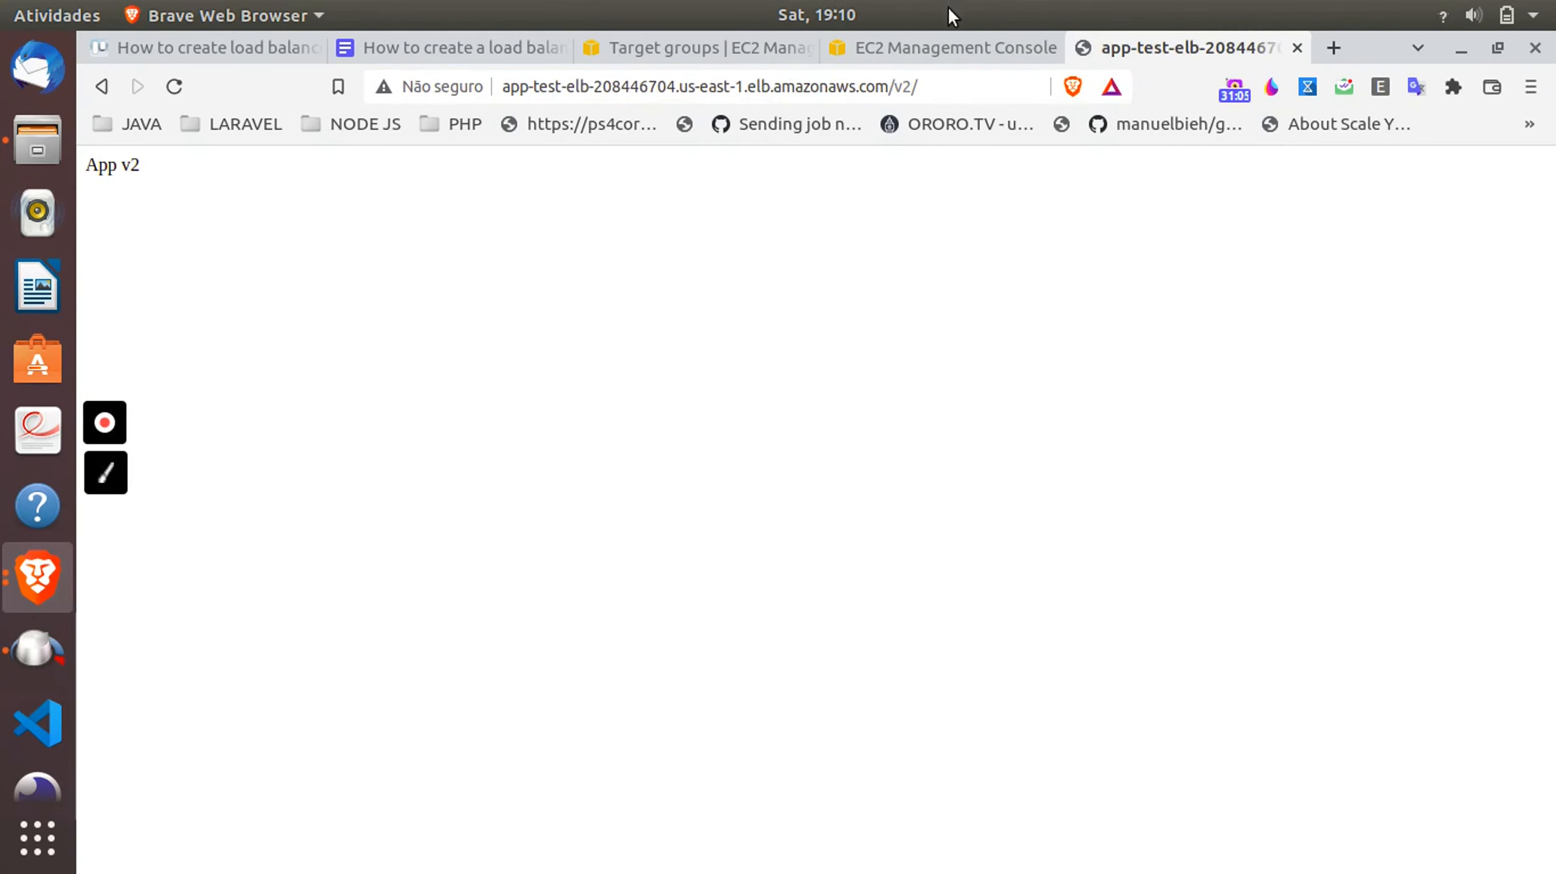
- Compare the app-v1 and app-v2 instances in the EC2 instance list with the responses of the reloaded /v2/ page
{"action": "left_click", "coordinate": [938, 43]}
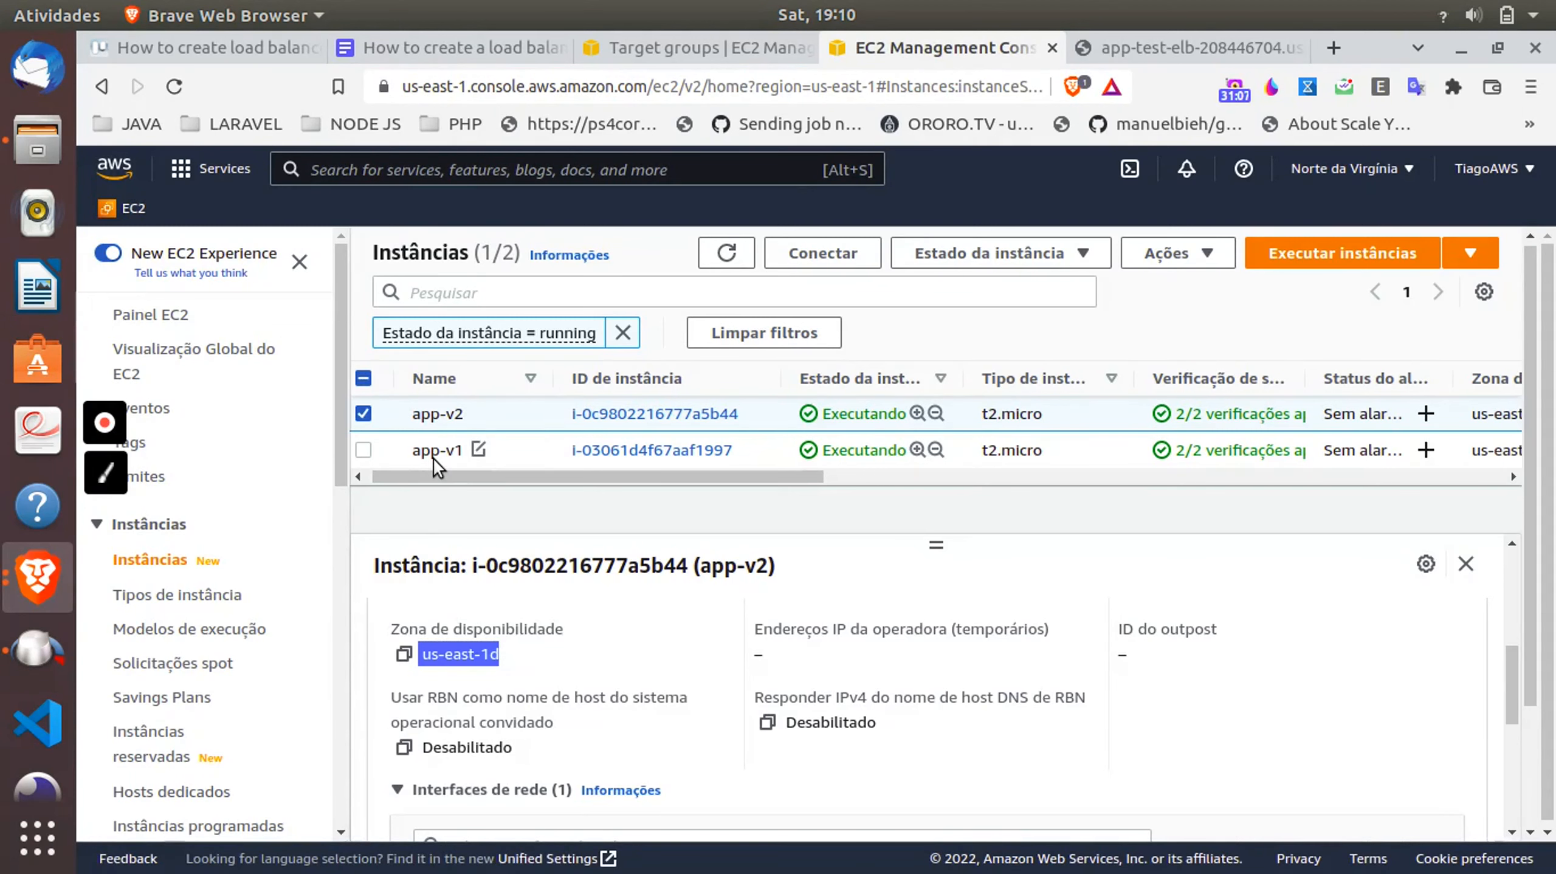
{"action": "left_click", "coordinate": [1138, 46]}
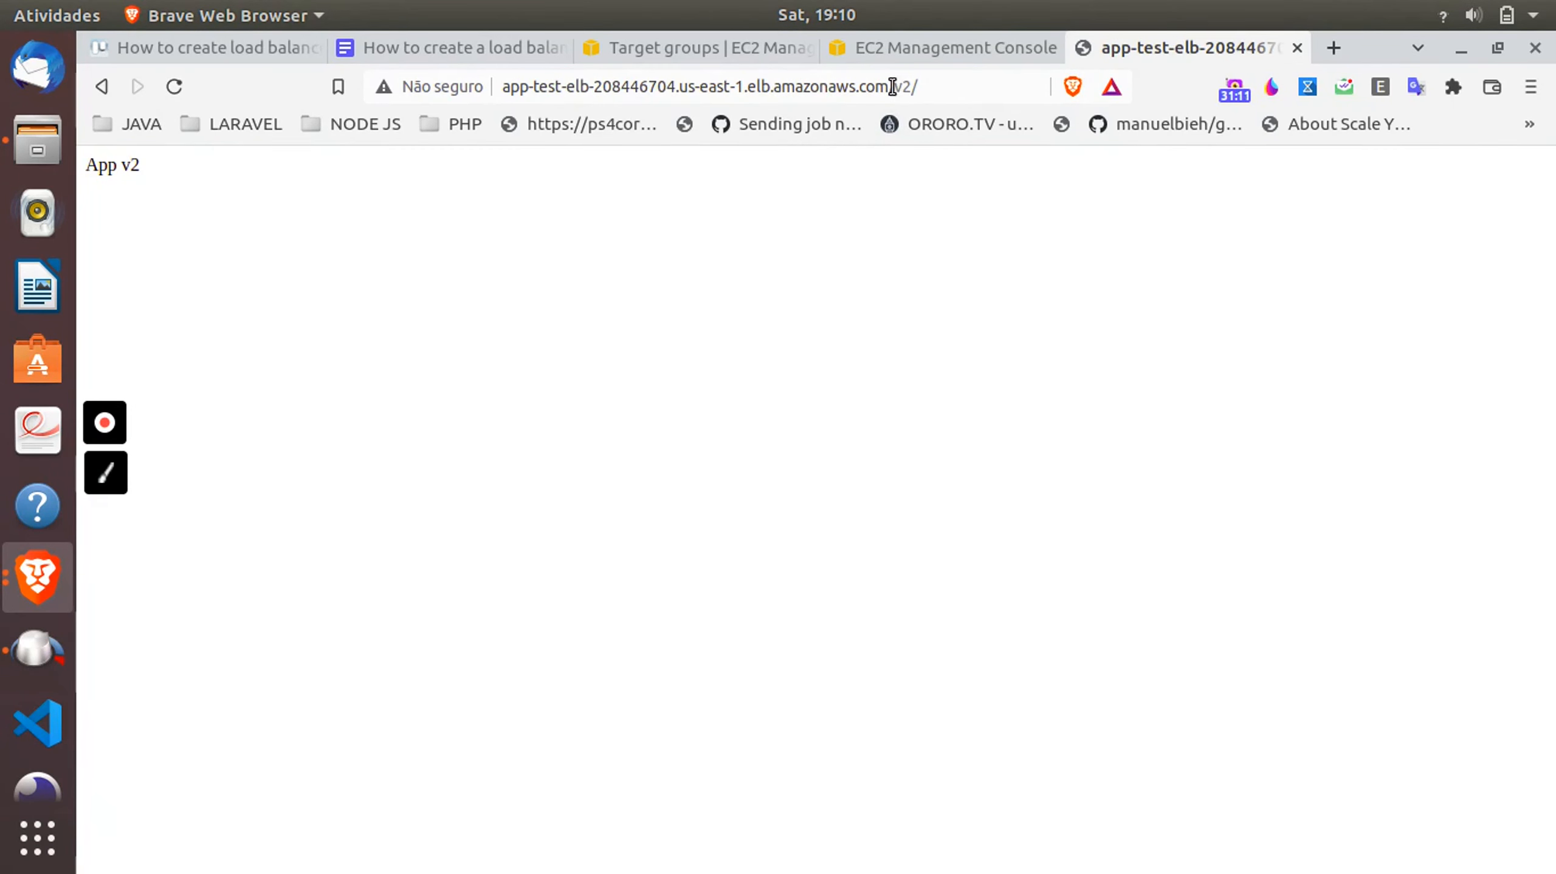
{"action": "left_click_drag", "start_coordinate": [892, 86], "coordinate": [964, 89]}
{"action": "left_click", "coordinate": [966, 91]}
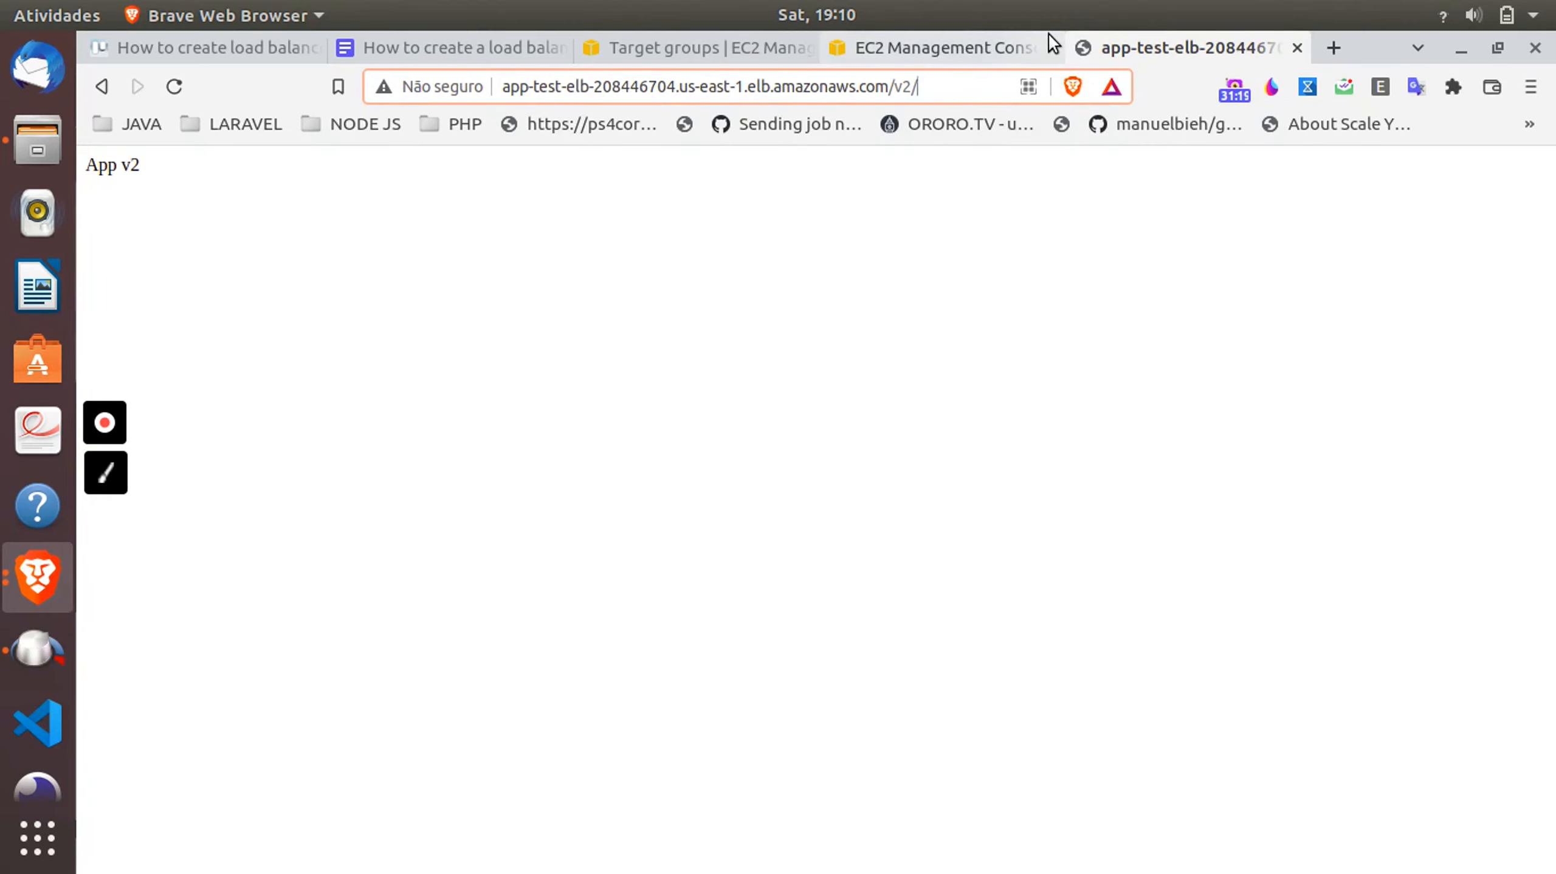
{"action": "key", "text": "Return"}
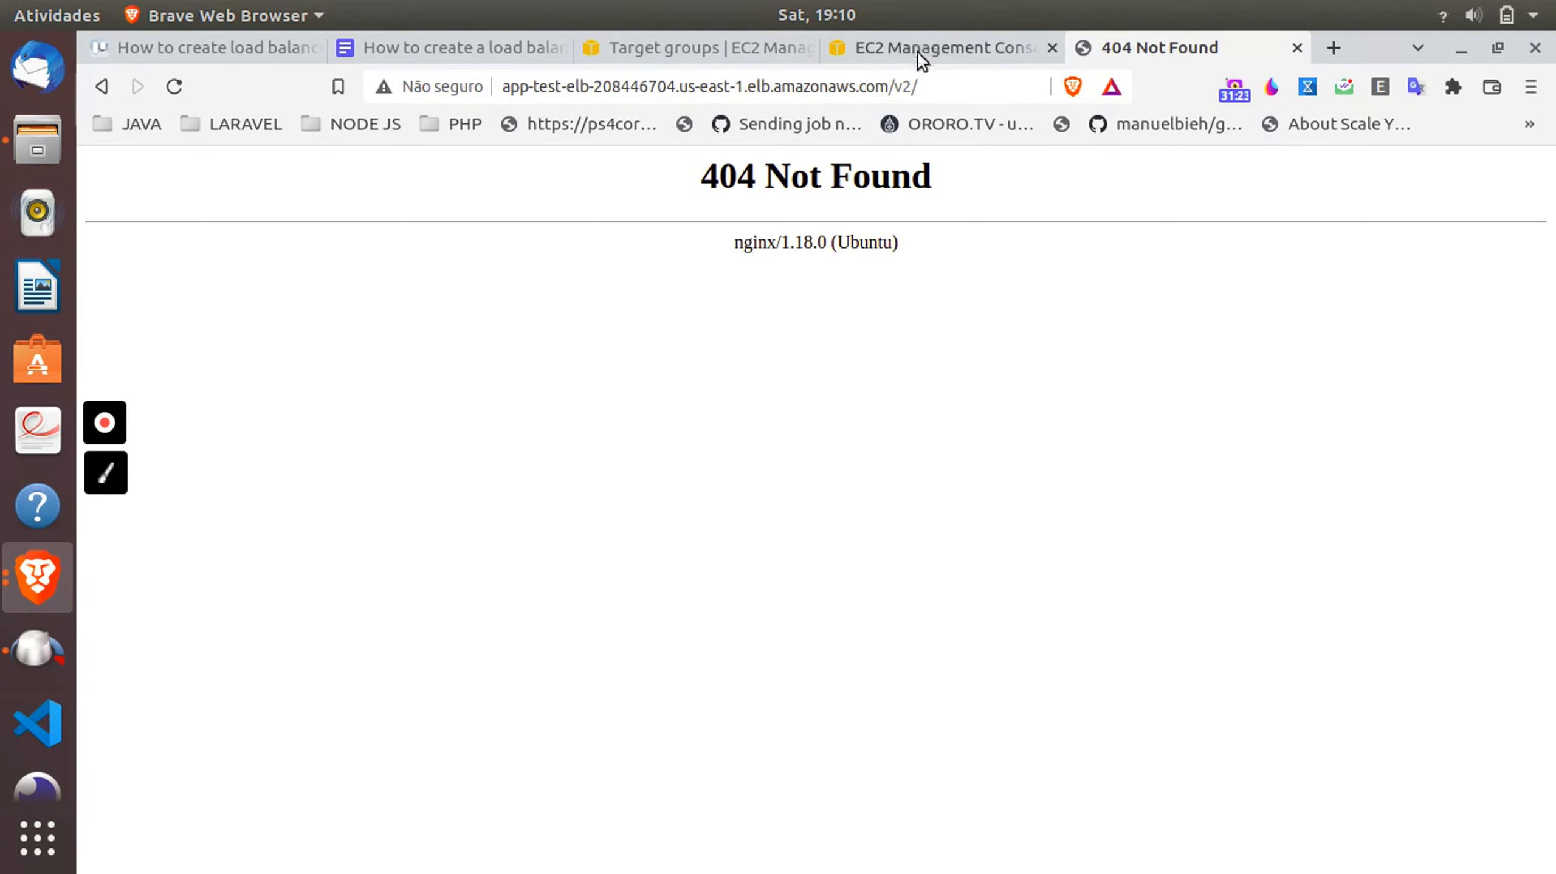
{"action": "left_click", "coordinate": [937, 37]}
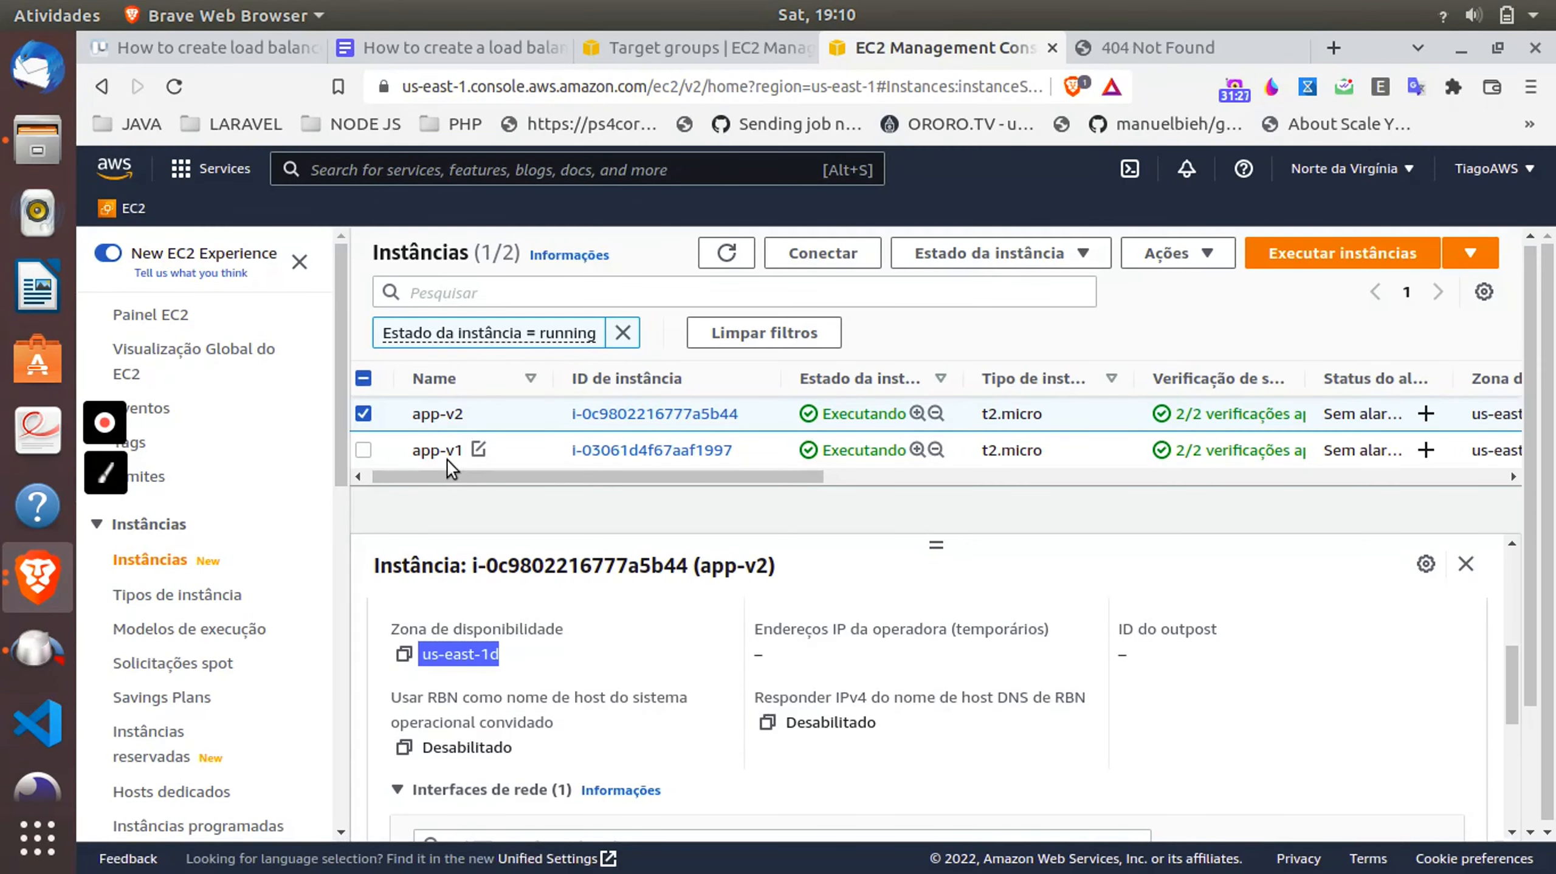
{"action": "left_click", "coordinate": [1163, 52]}
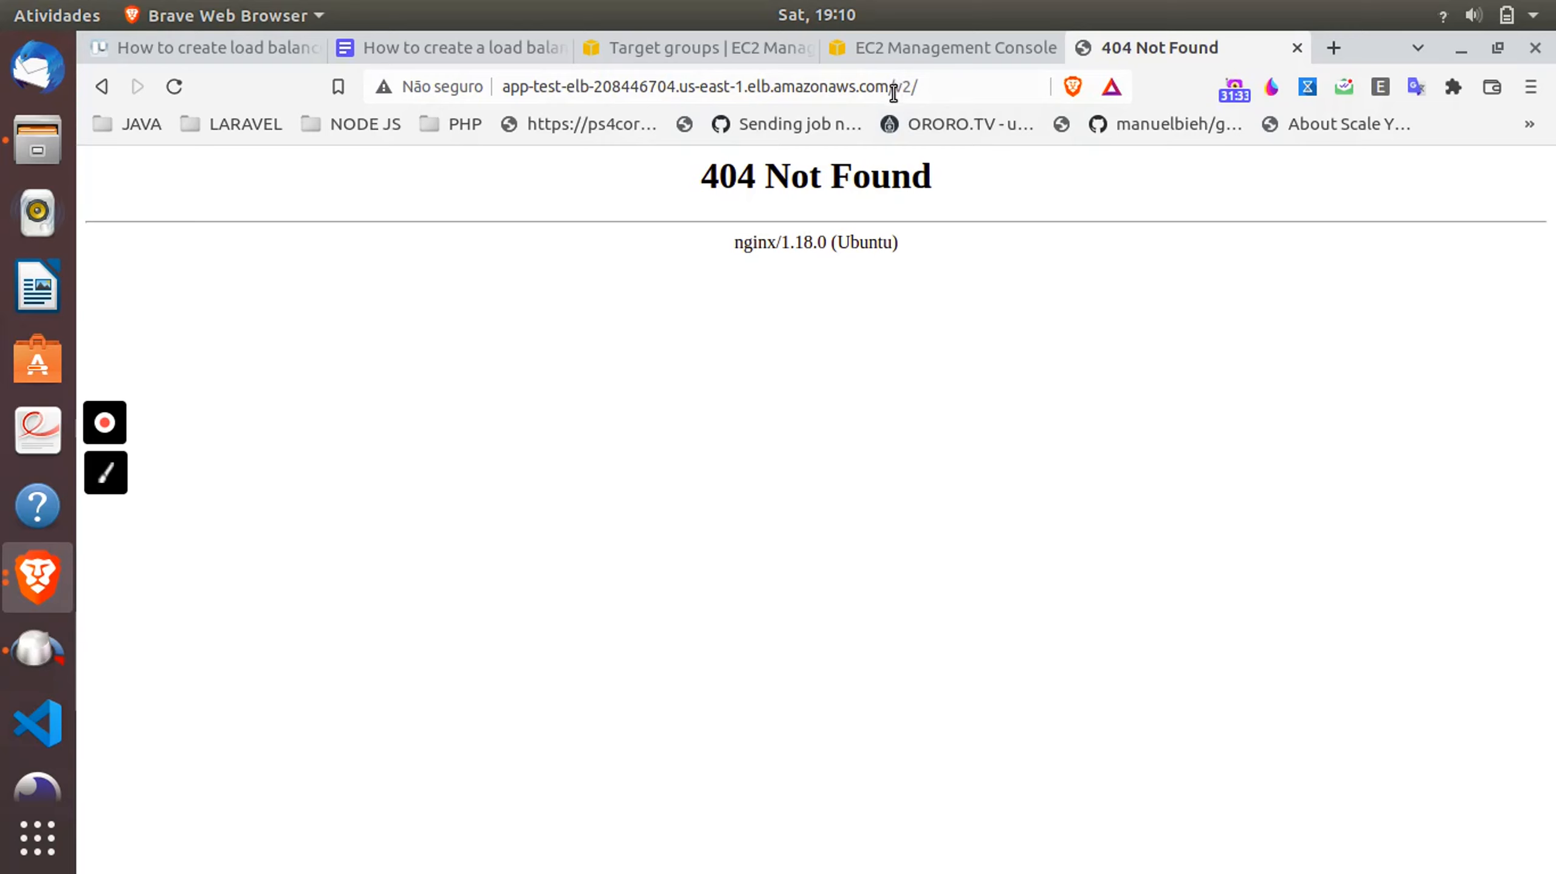
{"action": "left_click_drag", "start_coordinate": [888, 87], "coordinate": [944, 88]}
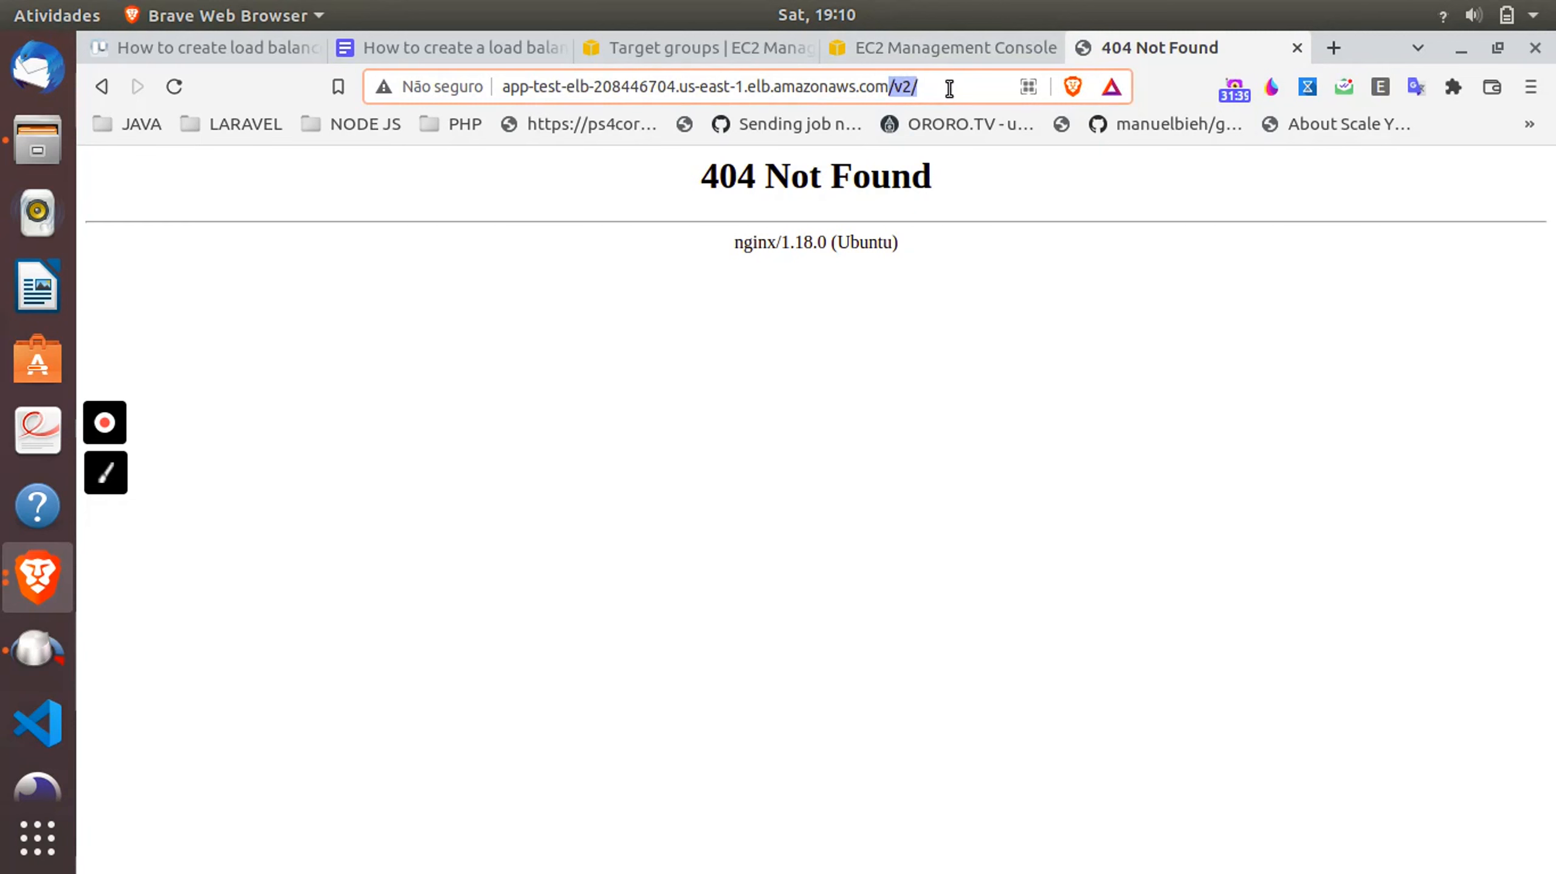
{"action": "left_click", "coordinate": [915, 48]}
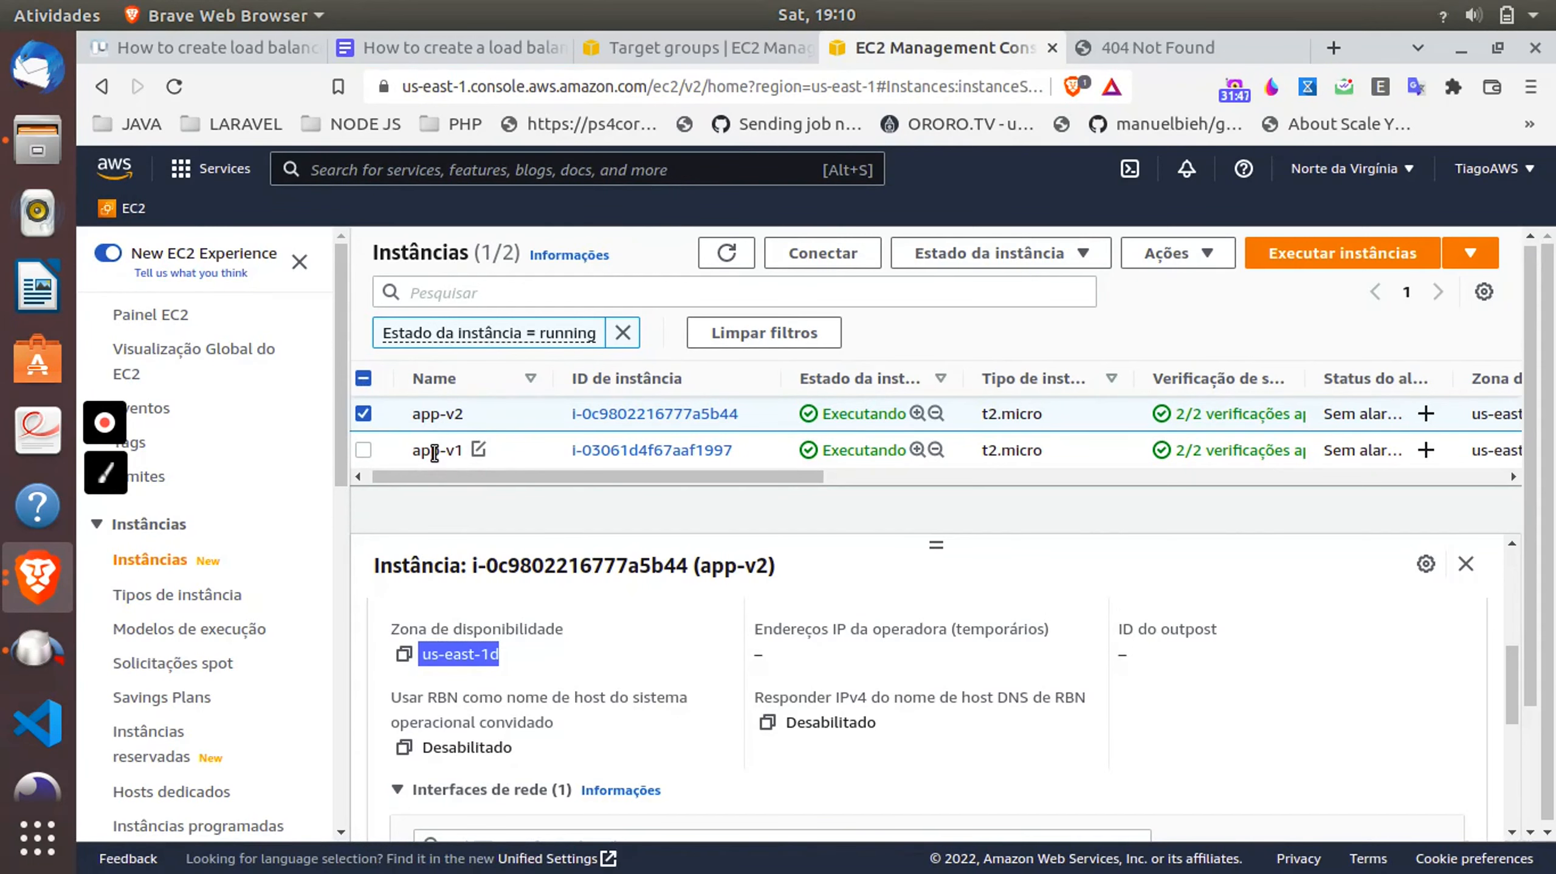
{"action": "left_click", "coordinate": [1149, 59]}
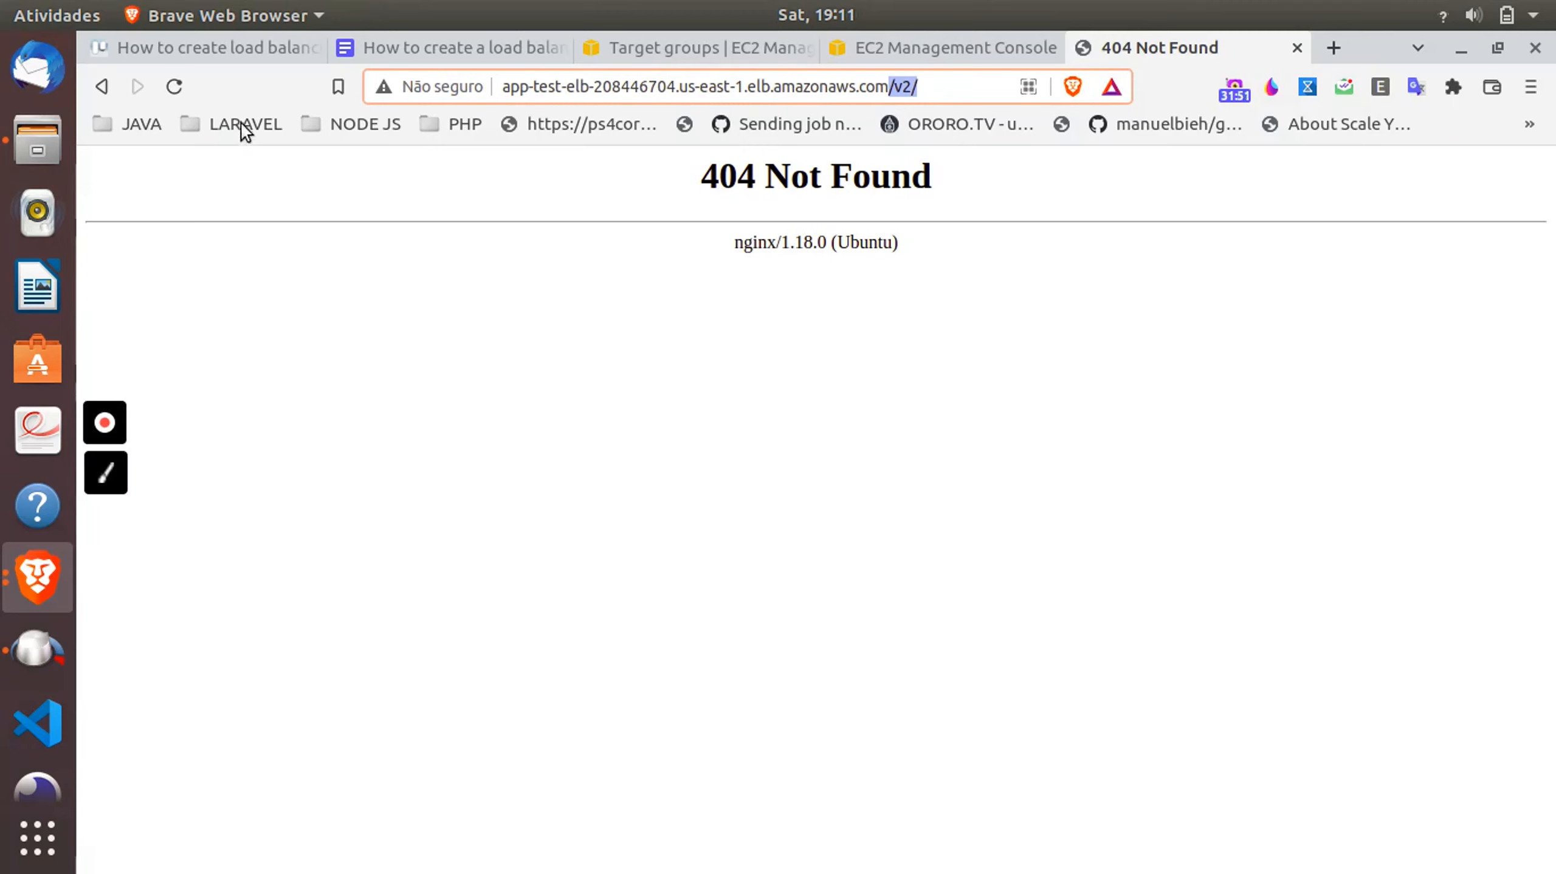
{"action": "left_click", "coordinate": [183, 97]}
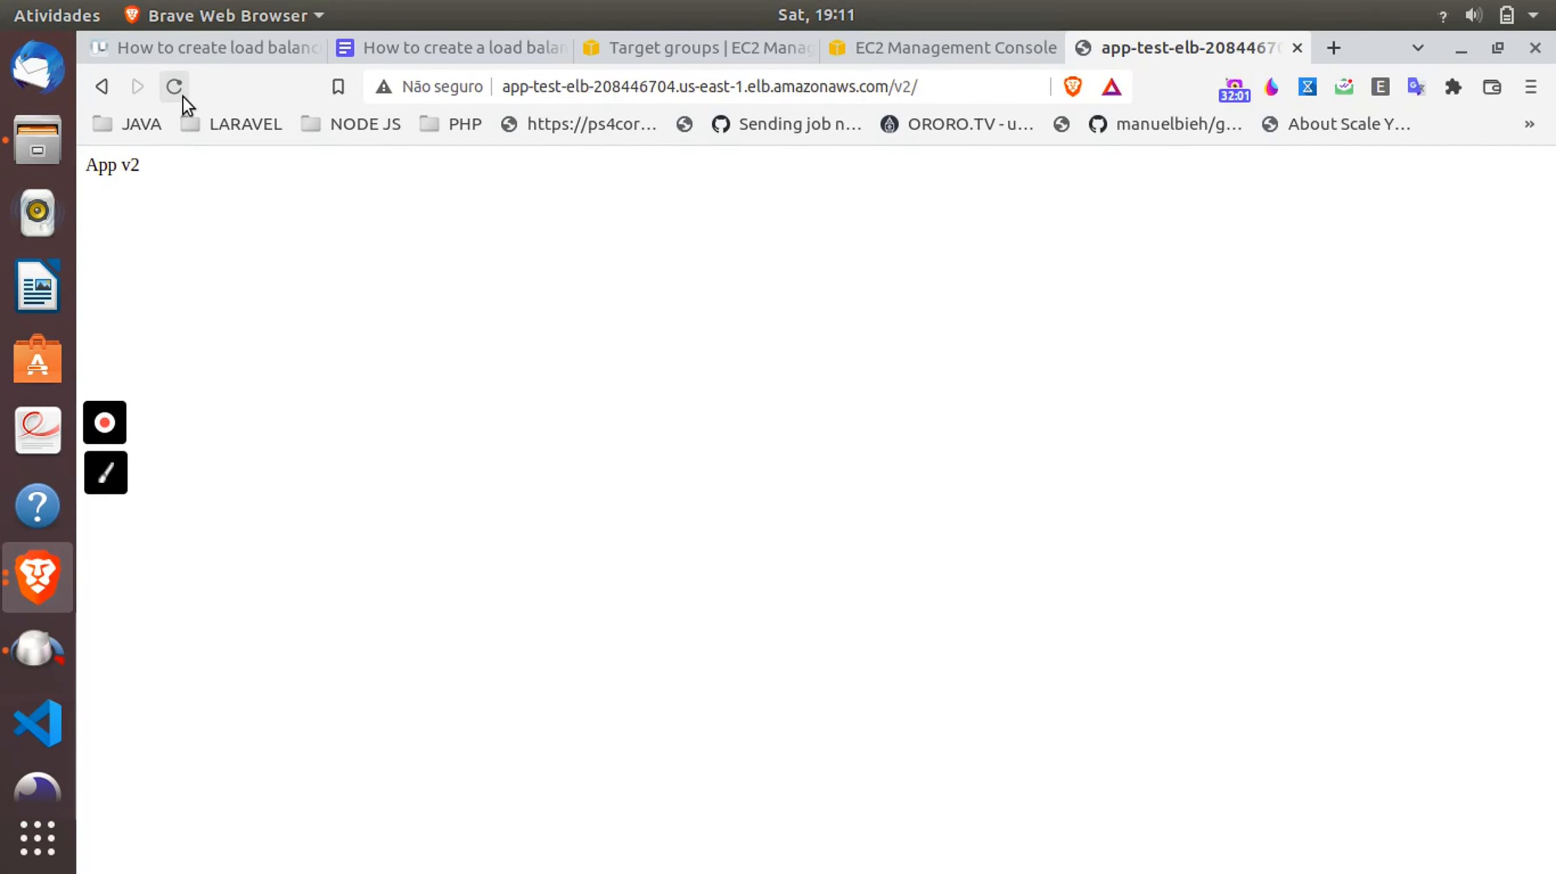
- Return to the app-v2-test target group and deregister its app-v1 target
{"action": "left_click", "coordinate": [922, 57]}
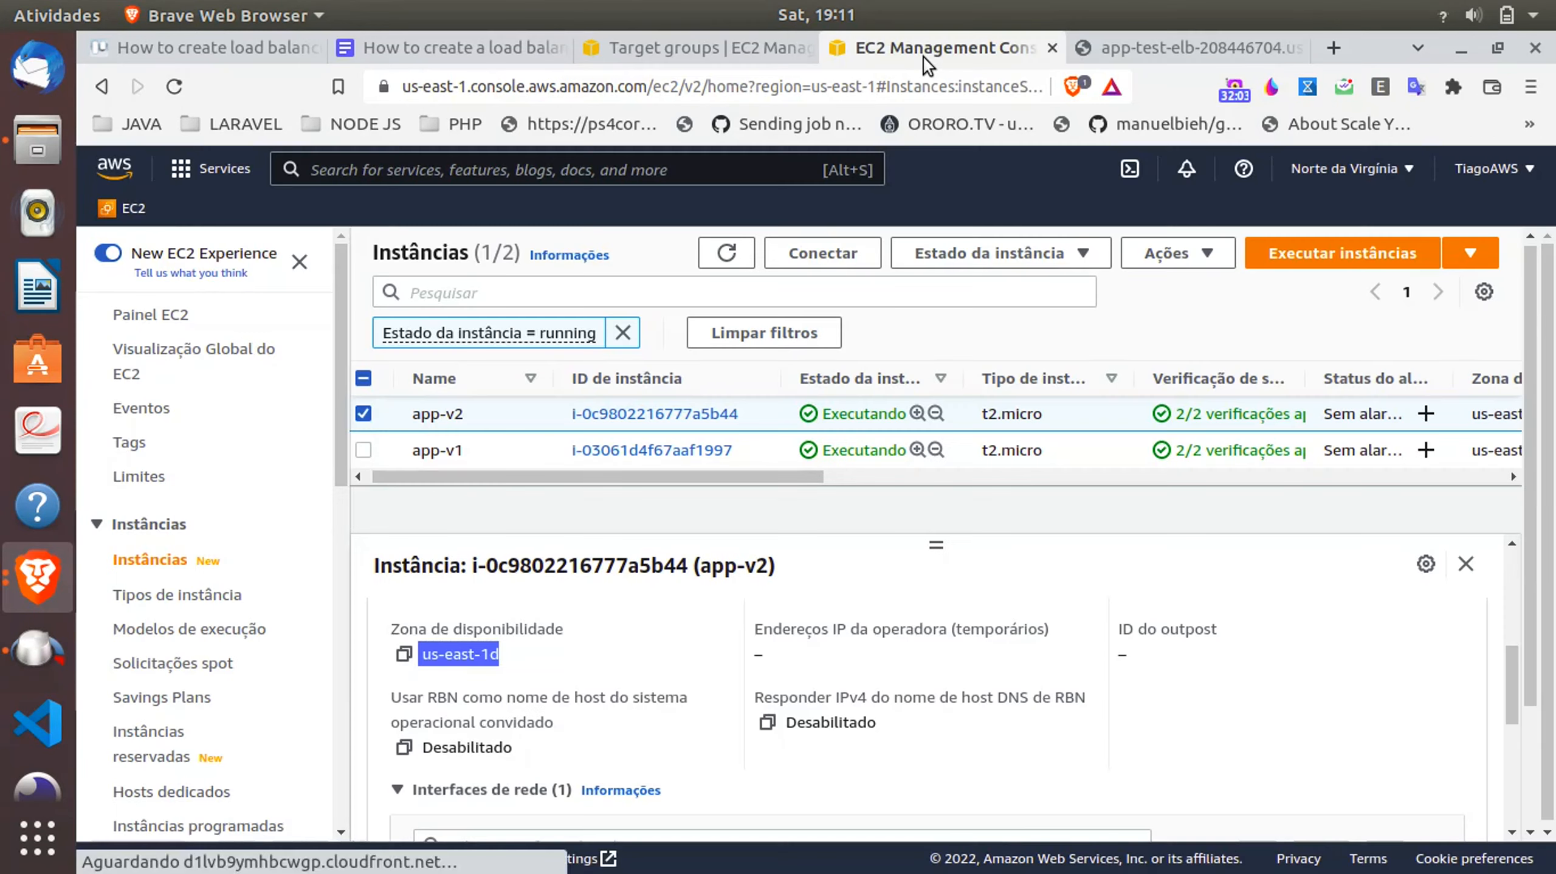
{"action": "left_click", "coordinate": [705, 48]}
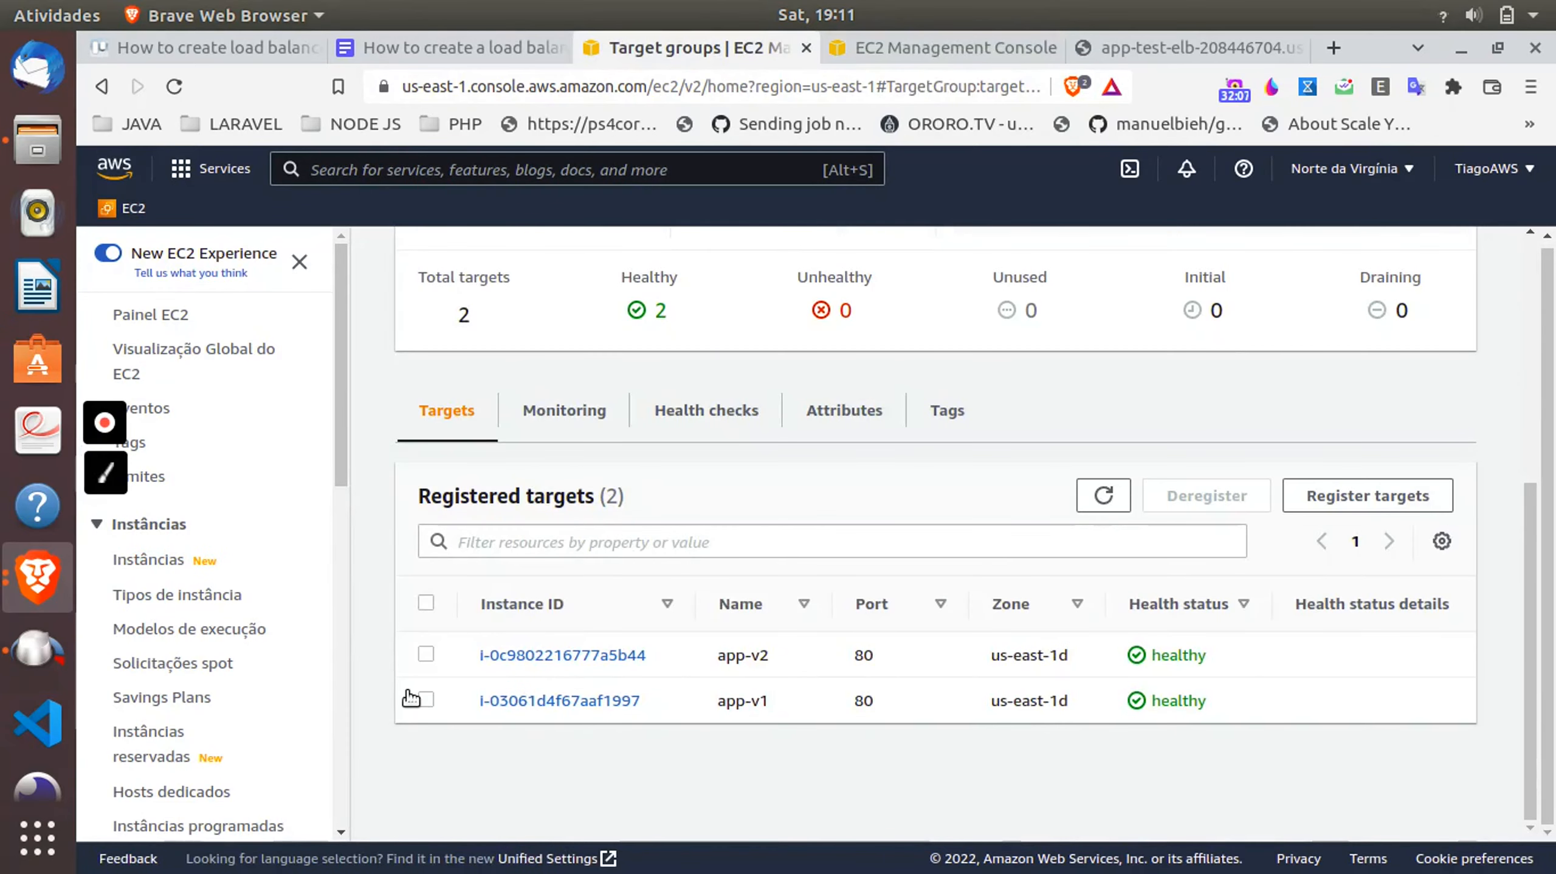
{"action": "left_click", "coordinate": [426, 699]}
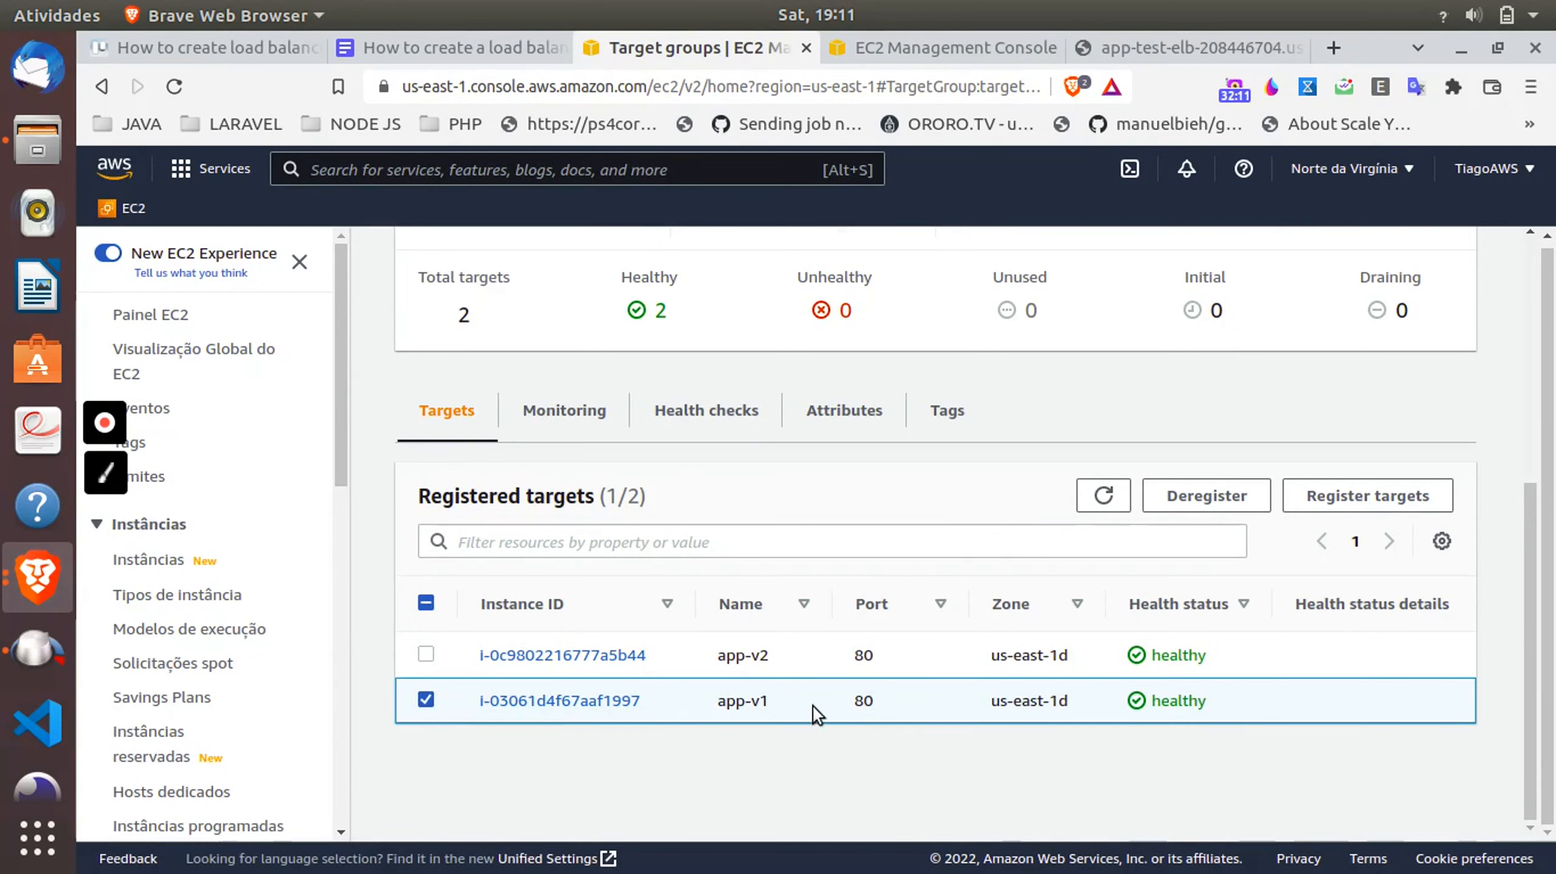
{"action": "left_click", "coordinate": [1210, 494]}
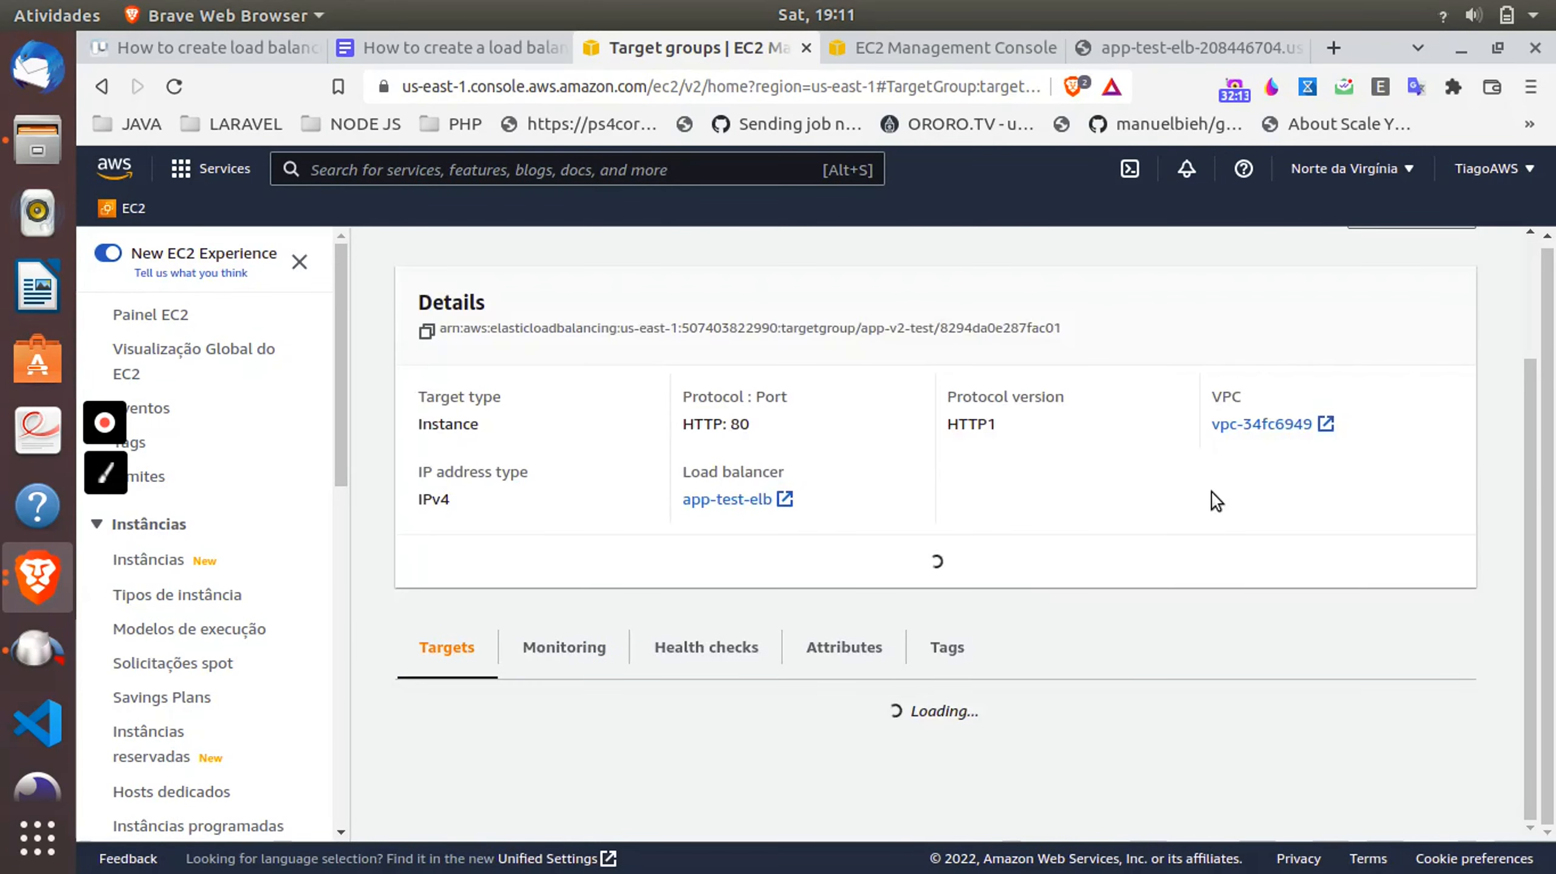
{"action": "left_click", "coordinate": [916, 640]}
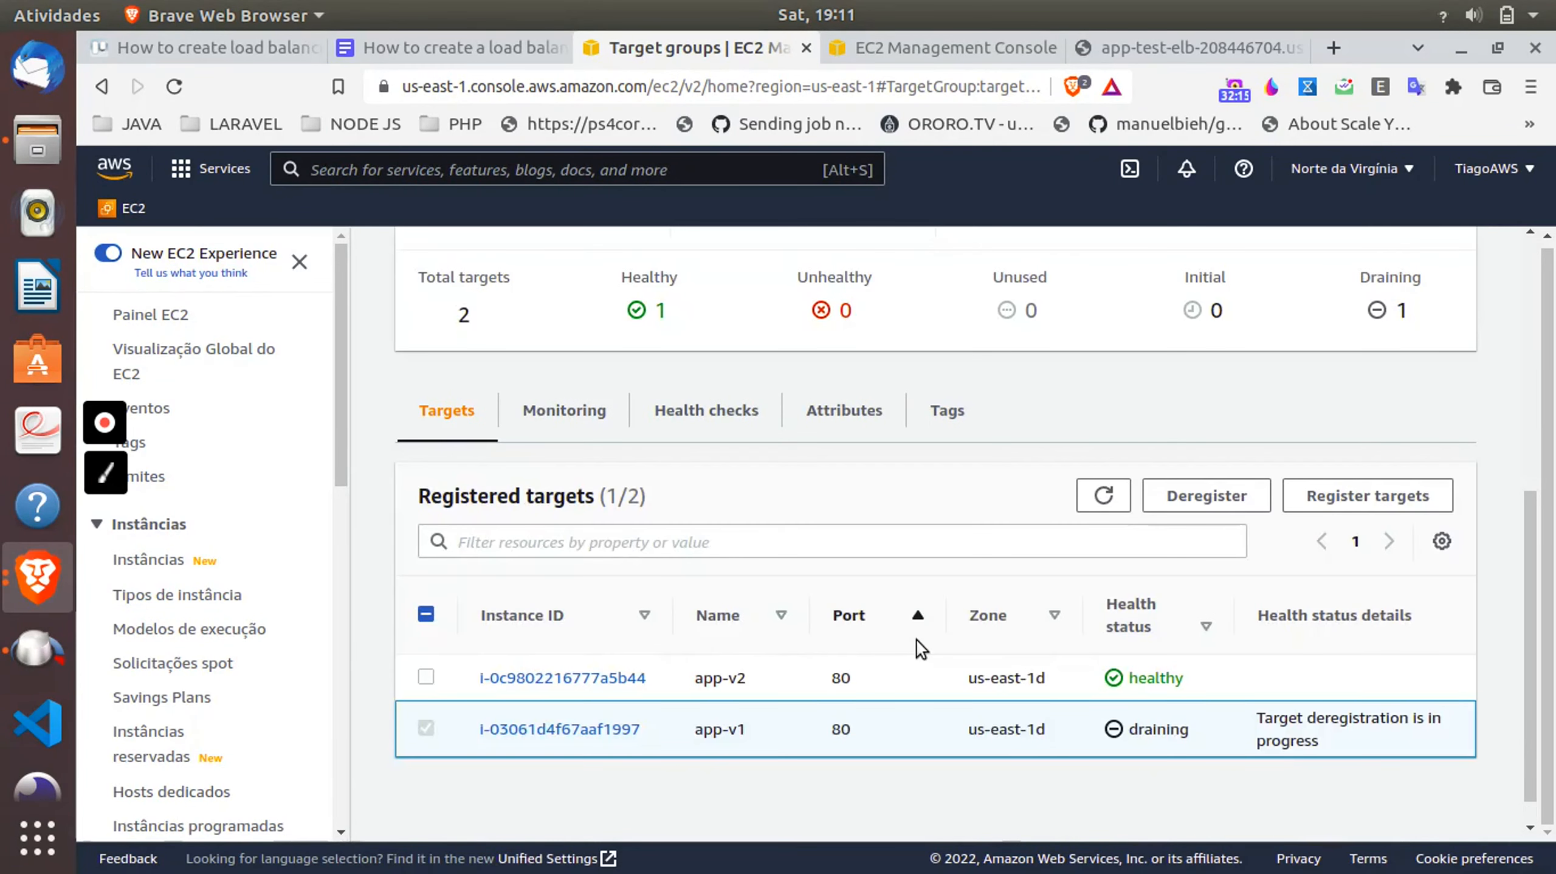
- Refresh the app-v2-test target list to check the deregistration status of app-v1
{"action": "left_click", "coordinate": [1124, 508]}
{"action": "left_click", "coordinate": [1127, 511]}
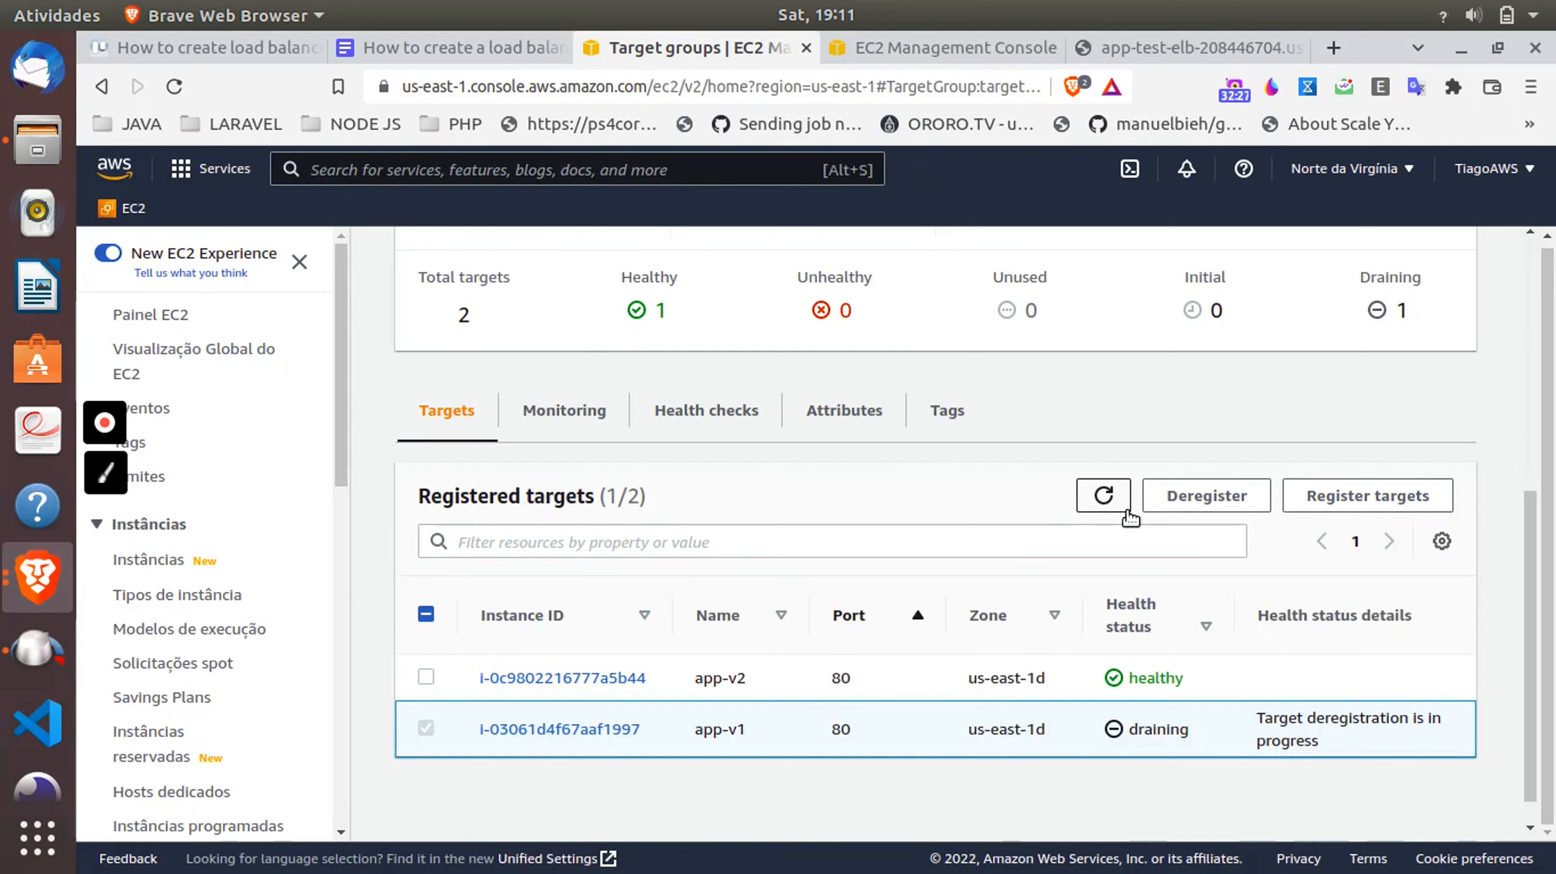
{"action": "left_click", "coordinate": [1126, 511]}
- Reload the load balancer's /v2/ page several times to check its responses with app-v1 deregistered
{"action": "left_click", "coordinate": [1215, 49]}
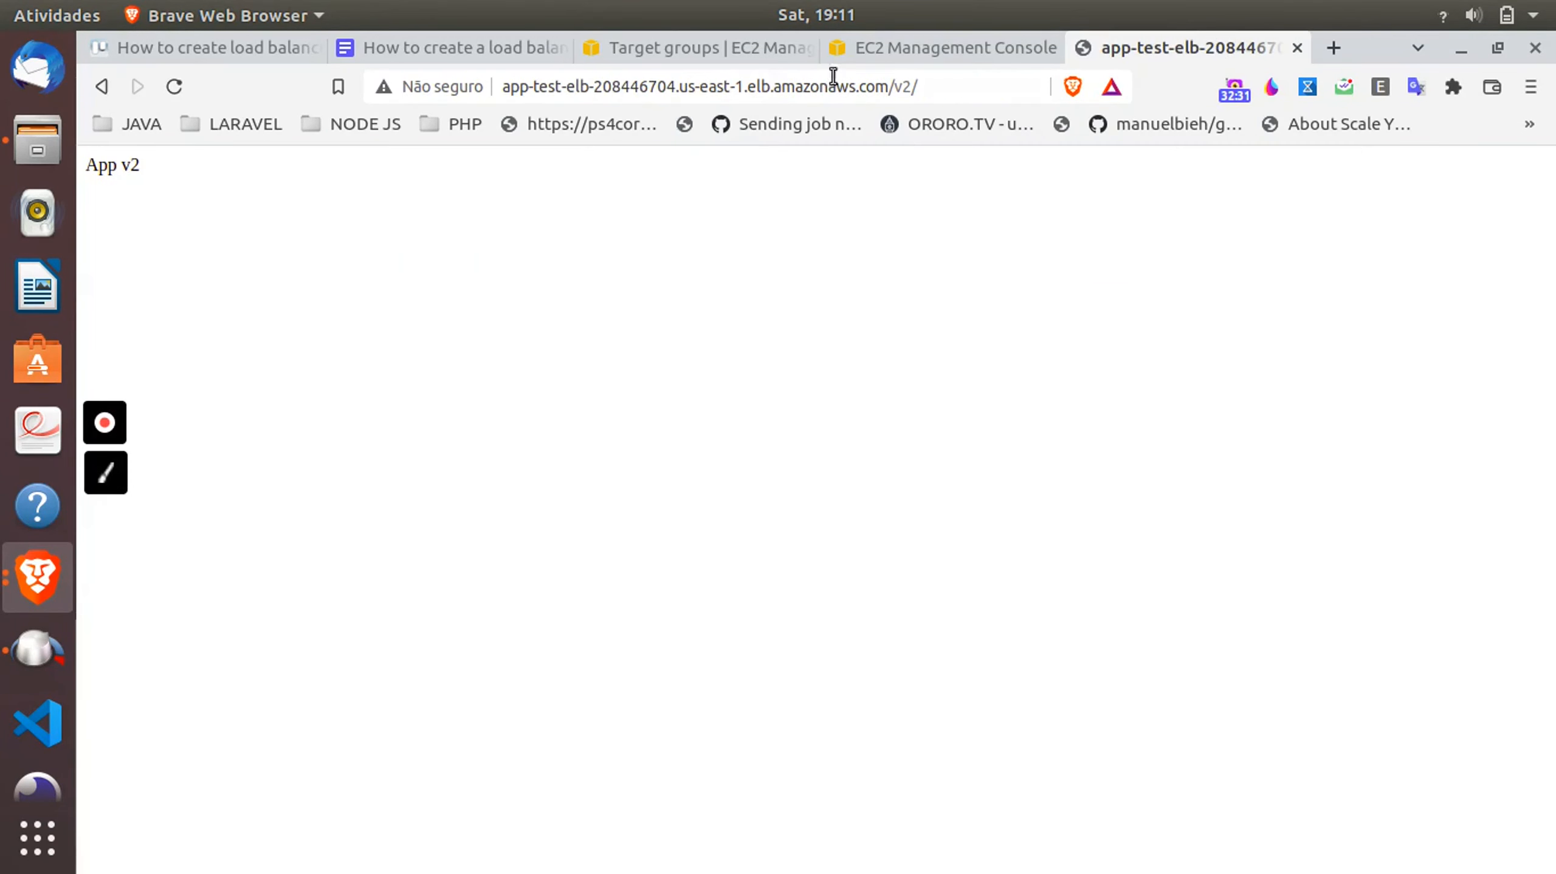
{"action": "left_click", "coordinate": [938, 97]}
{"action": "key", "text": "Return"}
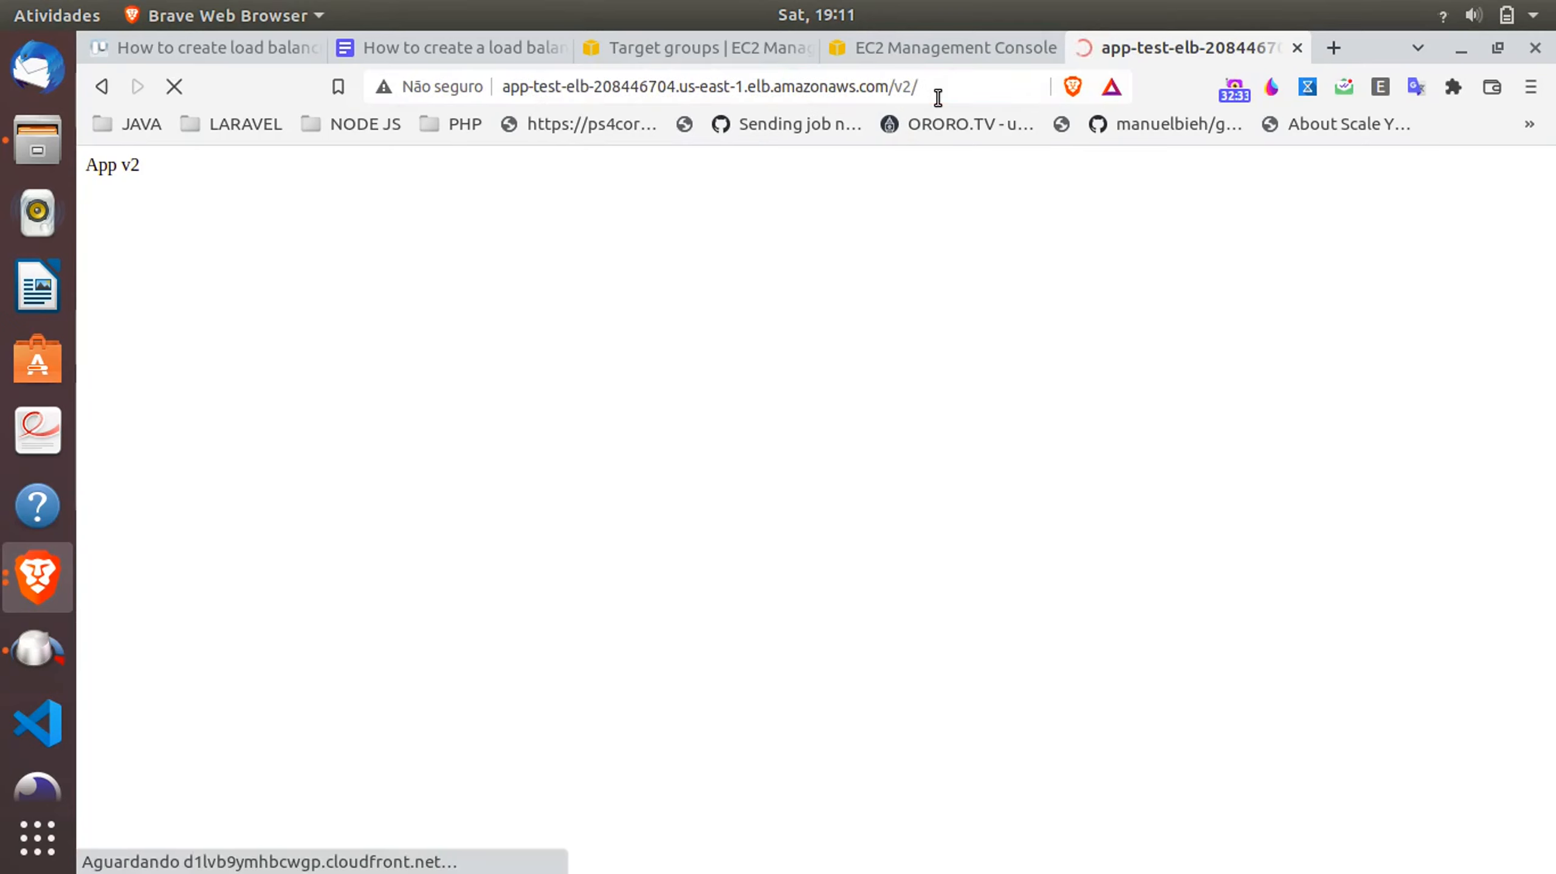
{"action": "left_click", "coordinate": [938, 97]}
{"action": "key", "text": "Return"}
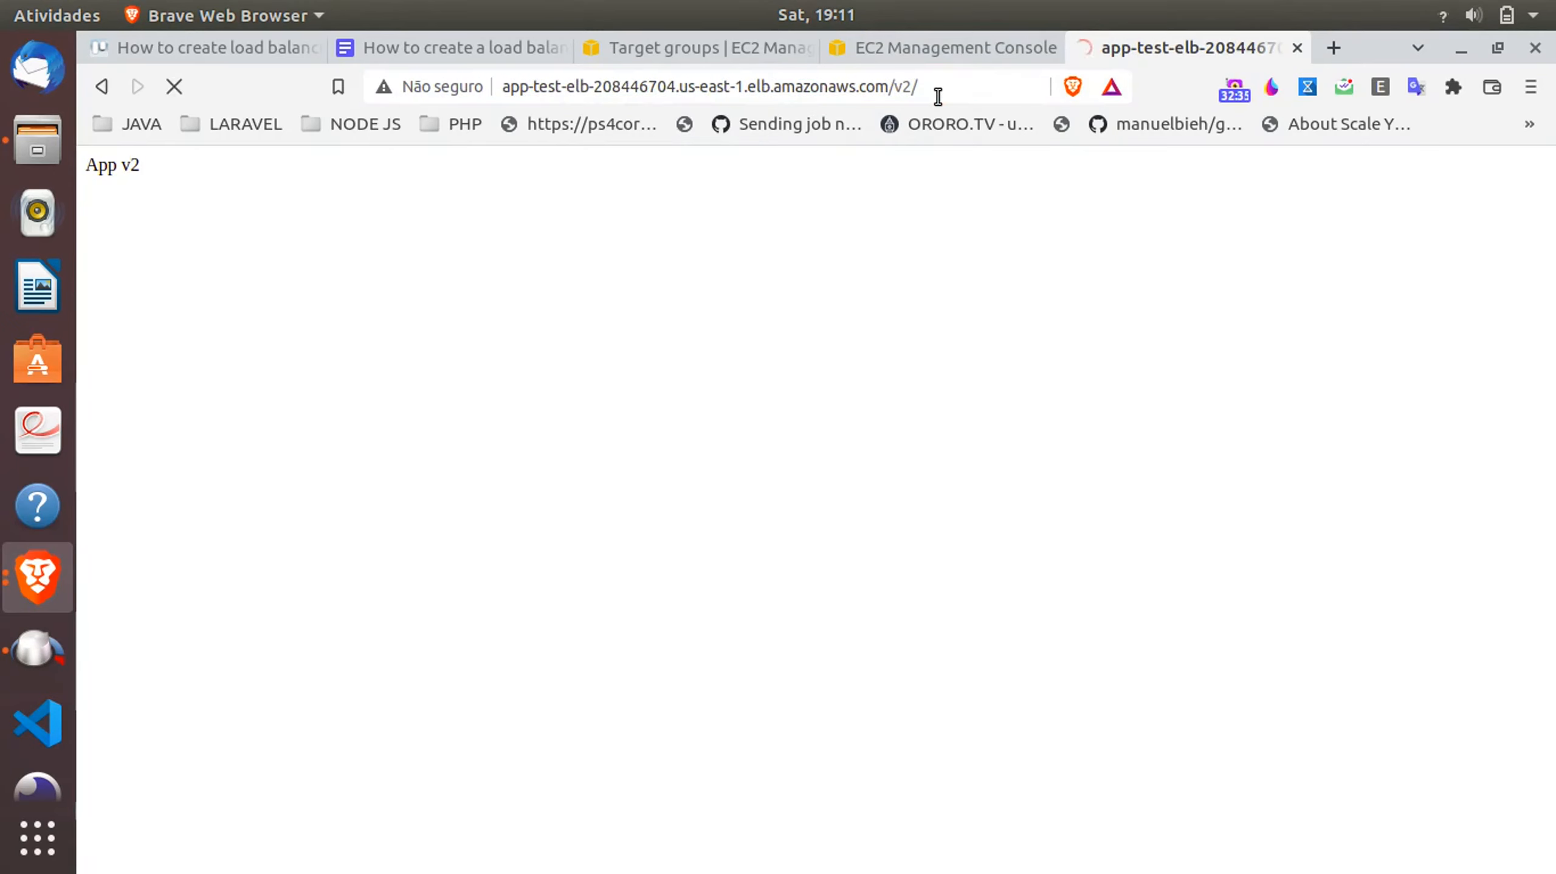
{"action": "left_click", "coordinate": [937, 97]}
{"action": "key", "text": "Return"}
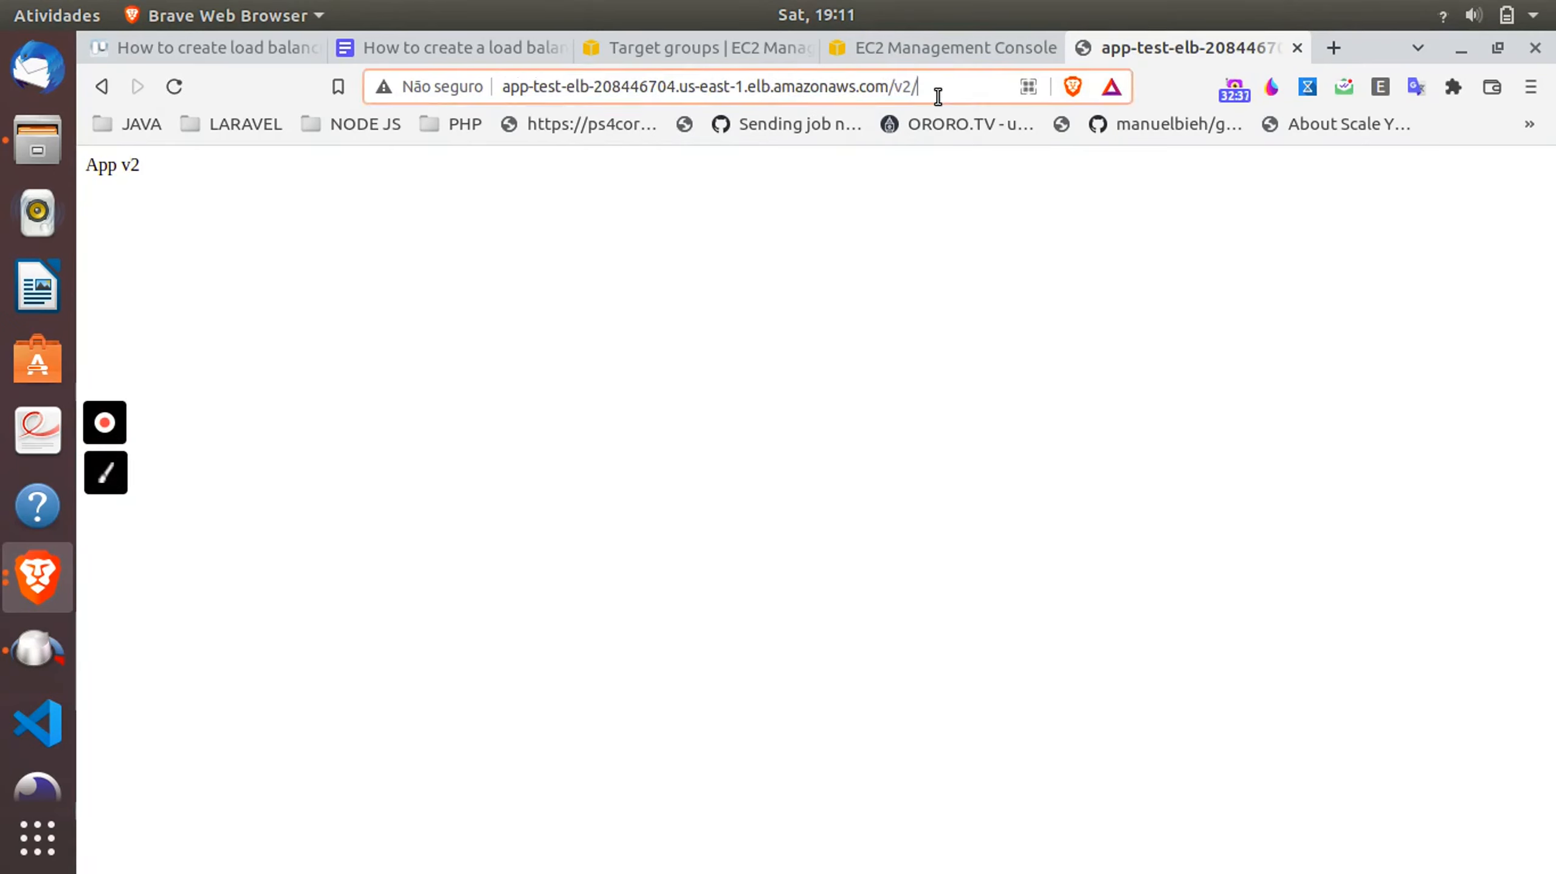
- Change the load balancer address from the /v2/ path to /v1 to check the response of the other route
{"action": "left_click", "coordinate": [937, 97]}
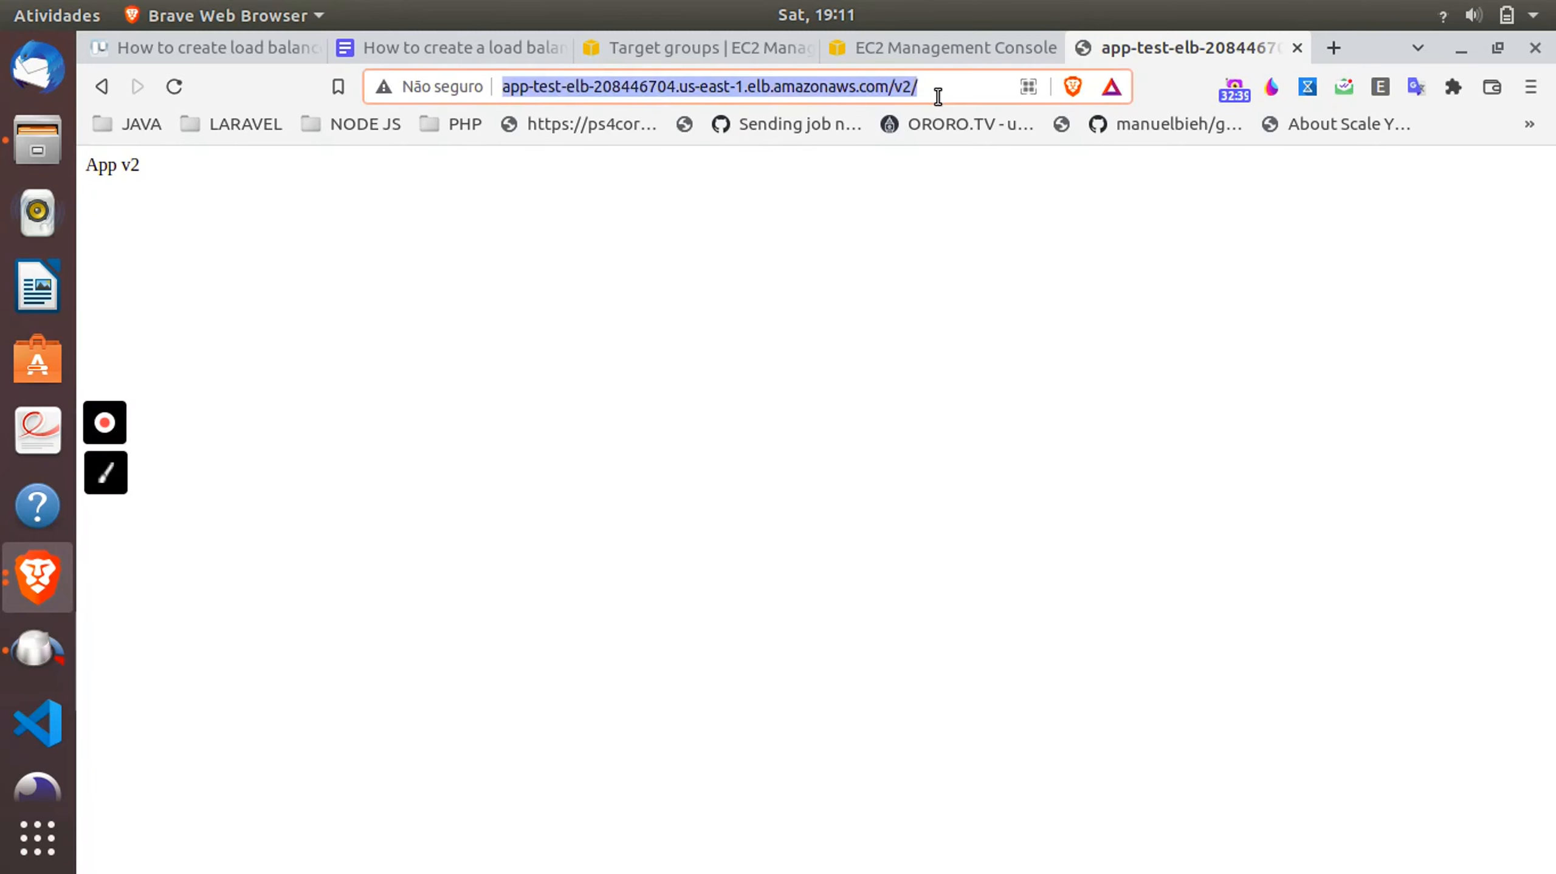
{"action": "left_click", "coordinate": [938, 97]}
{"action": "key", "text": "BackSpace"}
{"action": "key", "text": "BackSpace"}
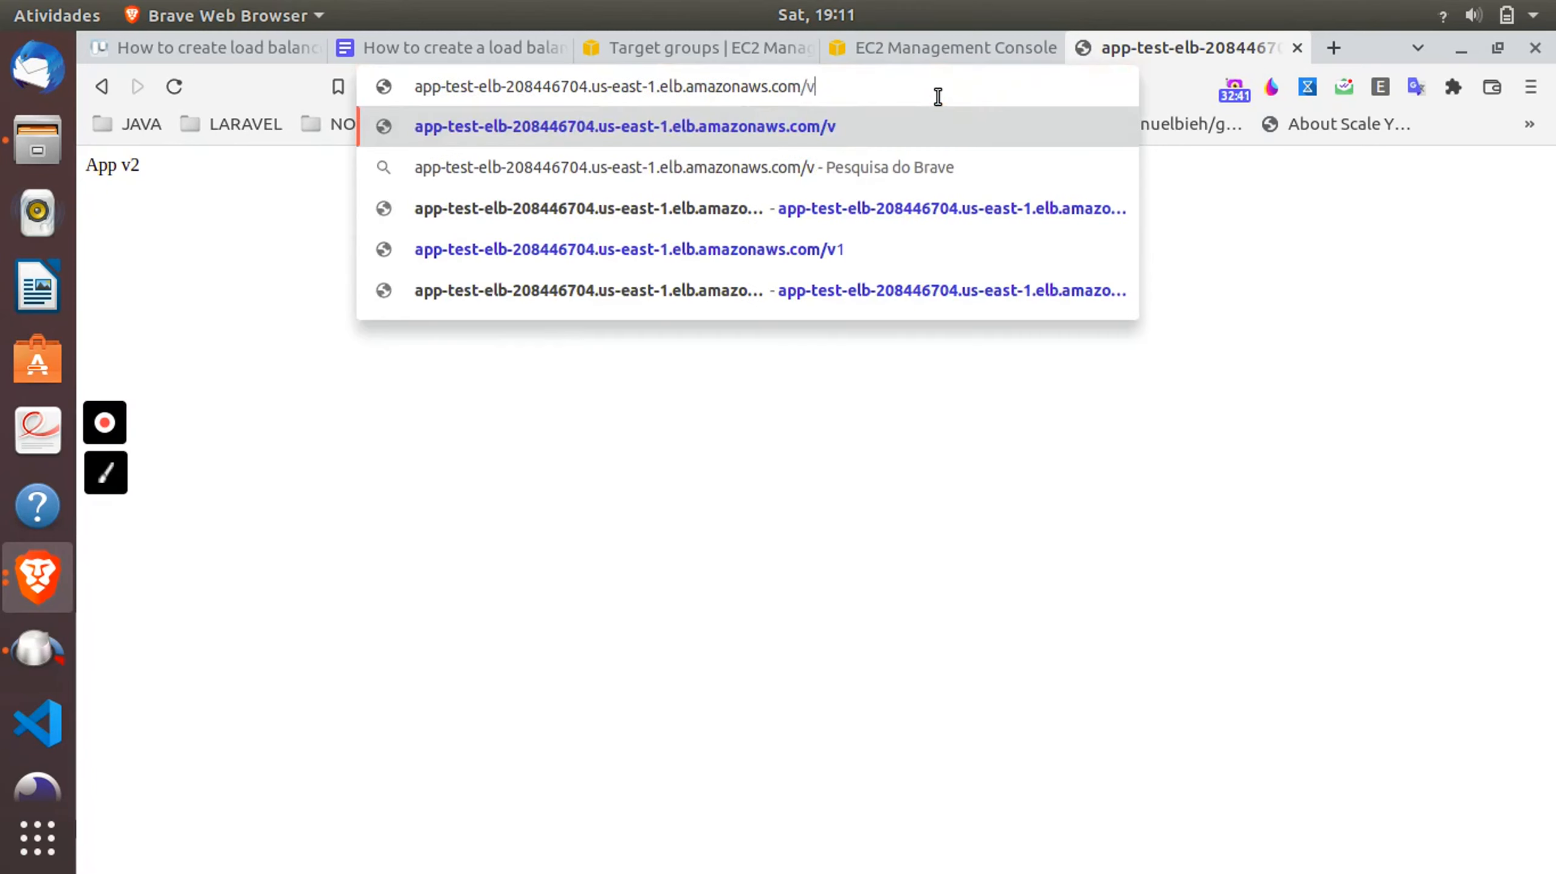
{"action": "type", "text": "1"}
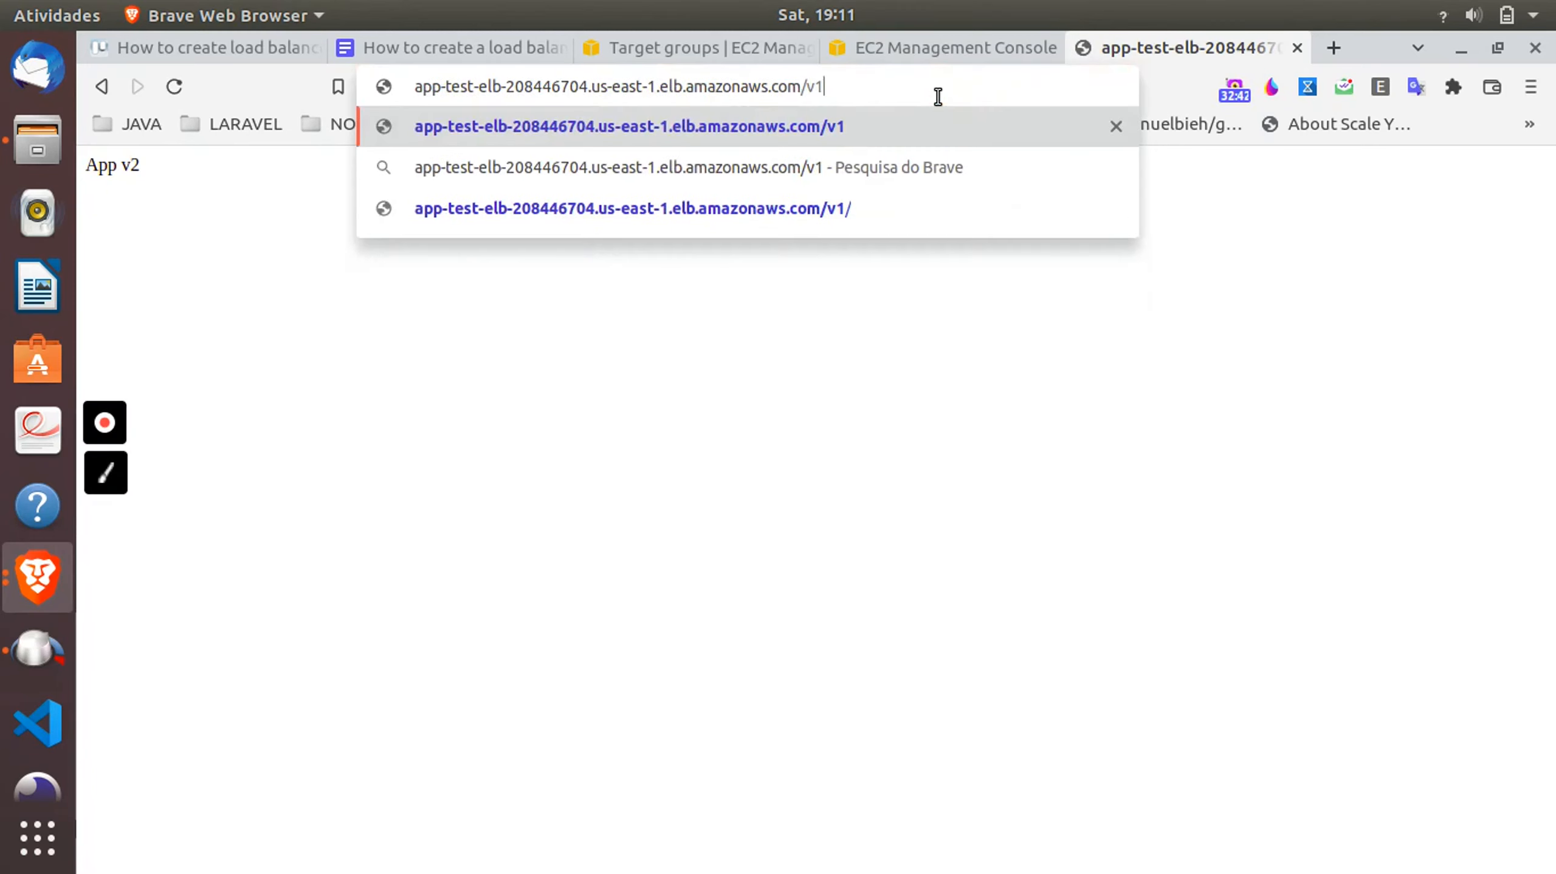
- Refresh the app-v2-test target list to check the app-v1 deregistration, and return to the list of target groups
{"action": "left_click", "coordinate": [748, 58]}
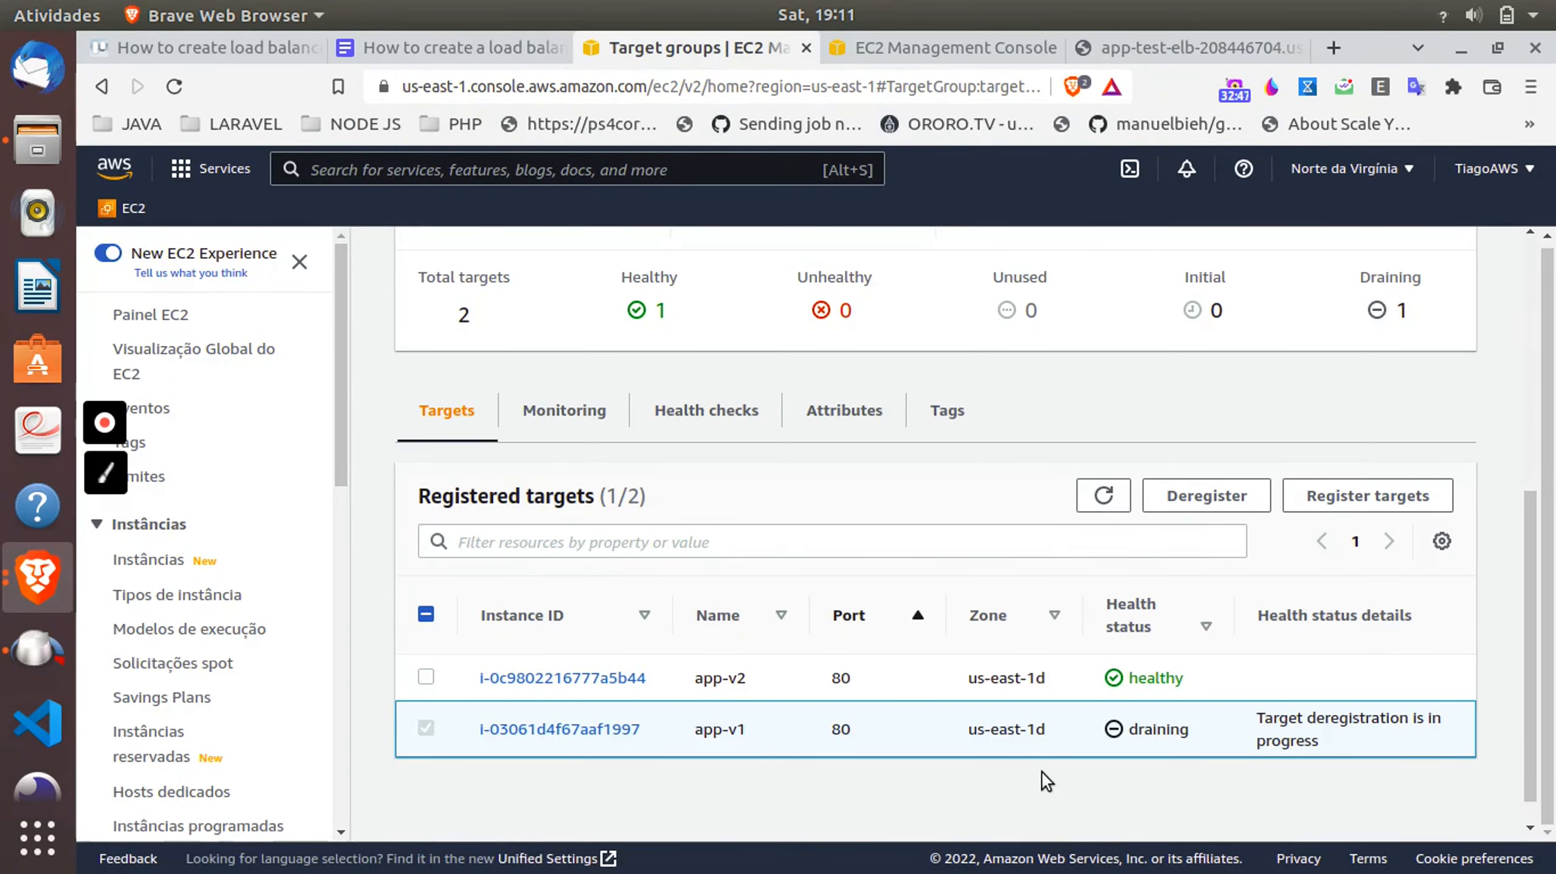
{"action": "left_click", "coordinate": [1103, 496]}
{"action": "scroll", "coordinate": [221, 634], "scroll_direction": "down", "scroll_amount": 10}
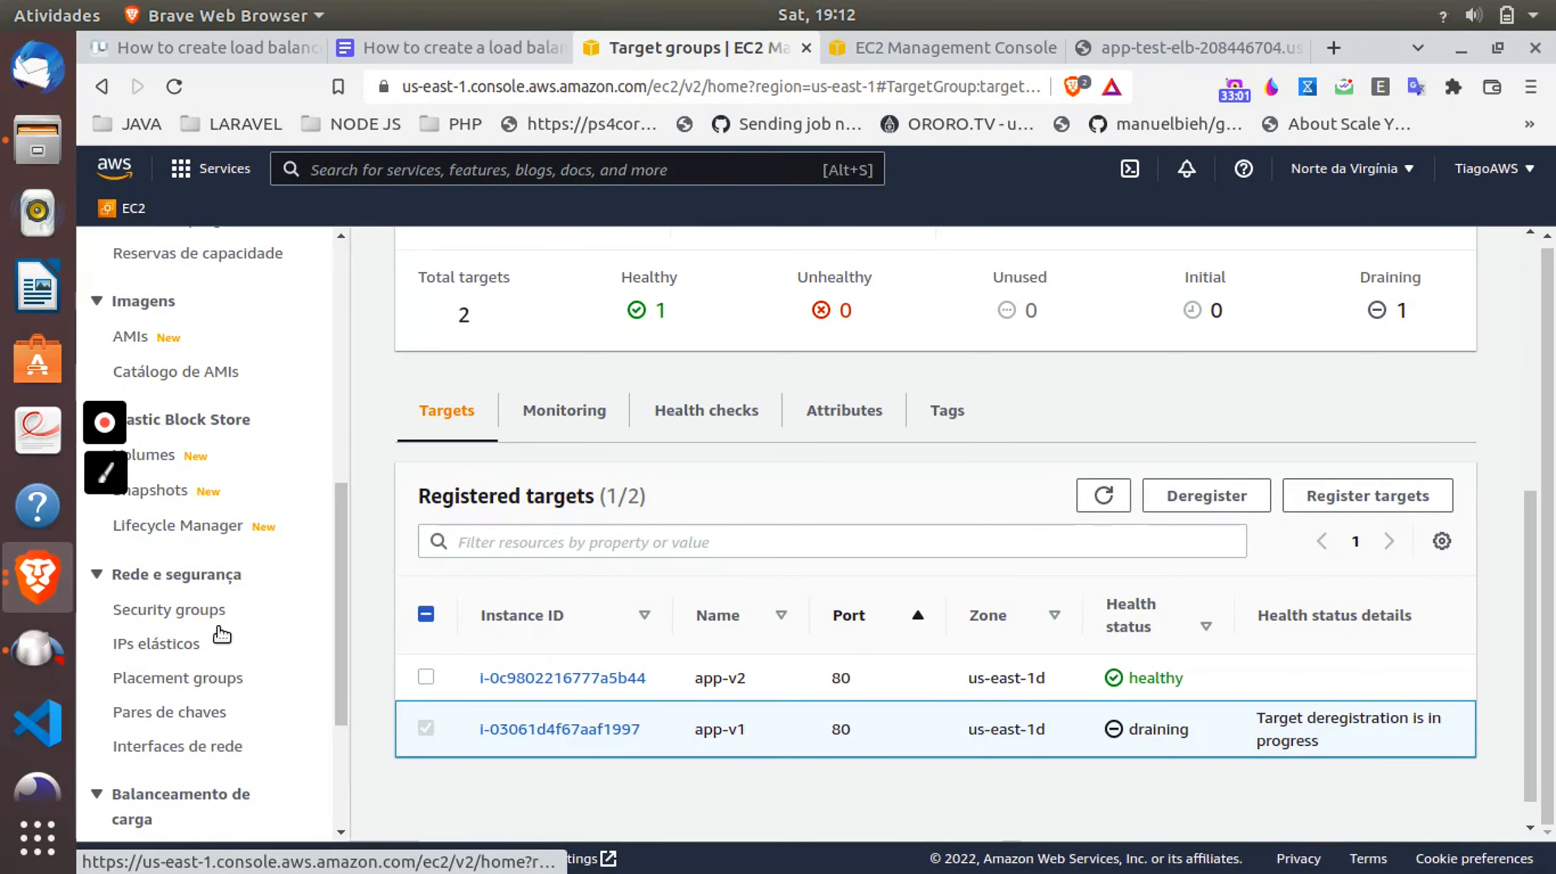
{"action": "scroll", "coordinate": [221, 634], "scroll_direction": "up", "scroll_amount": 7}
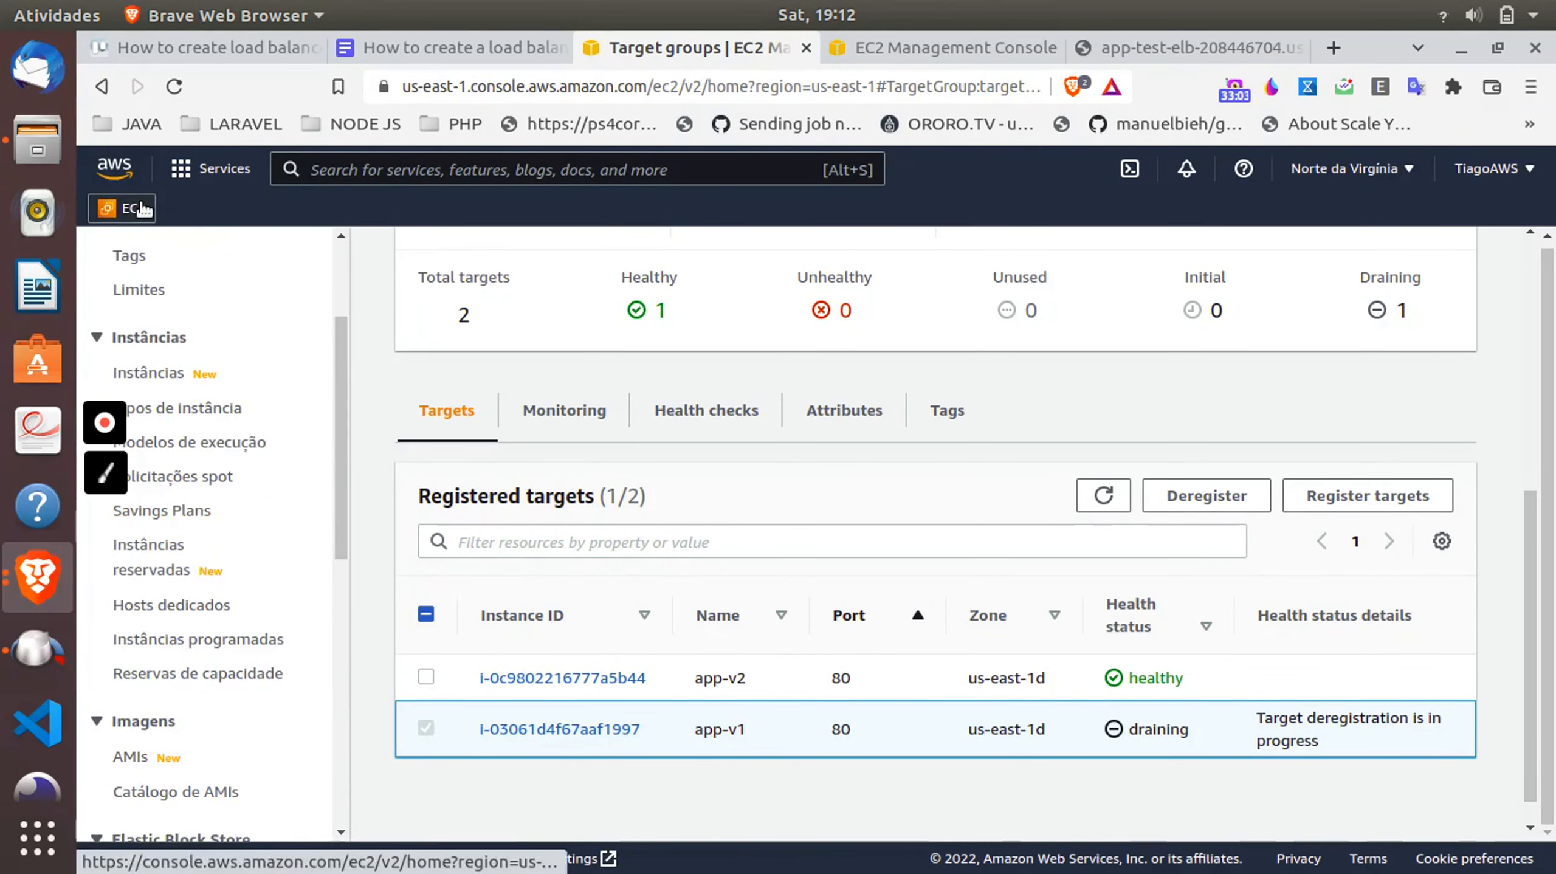
{"action": "scroll", "coordinate": [204, 579], "scroll_direction": "down", "scroll_amount": 10}
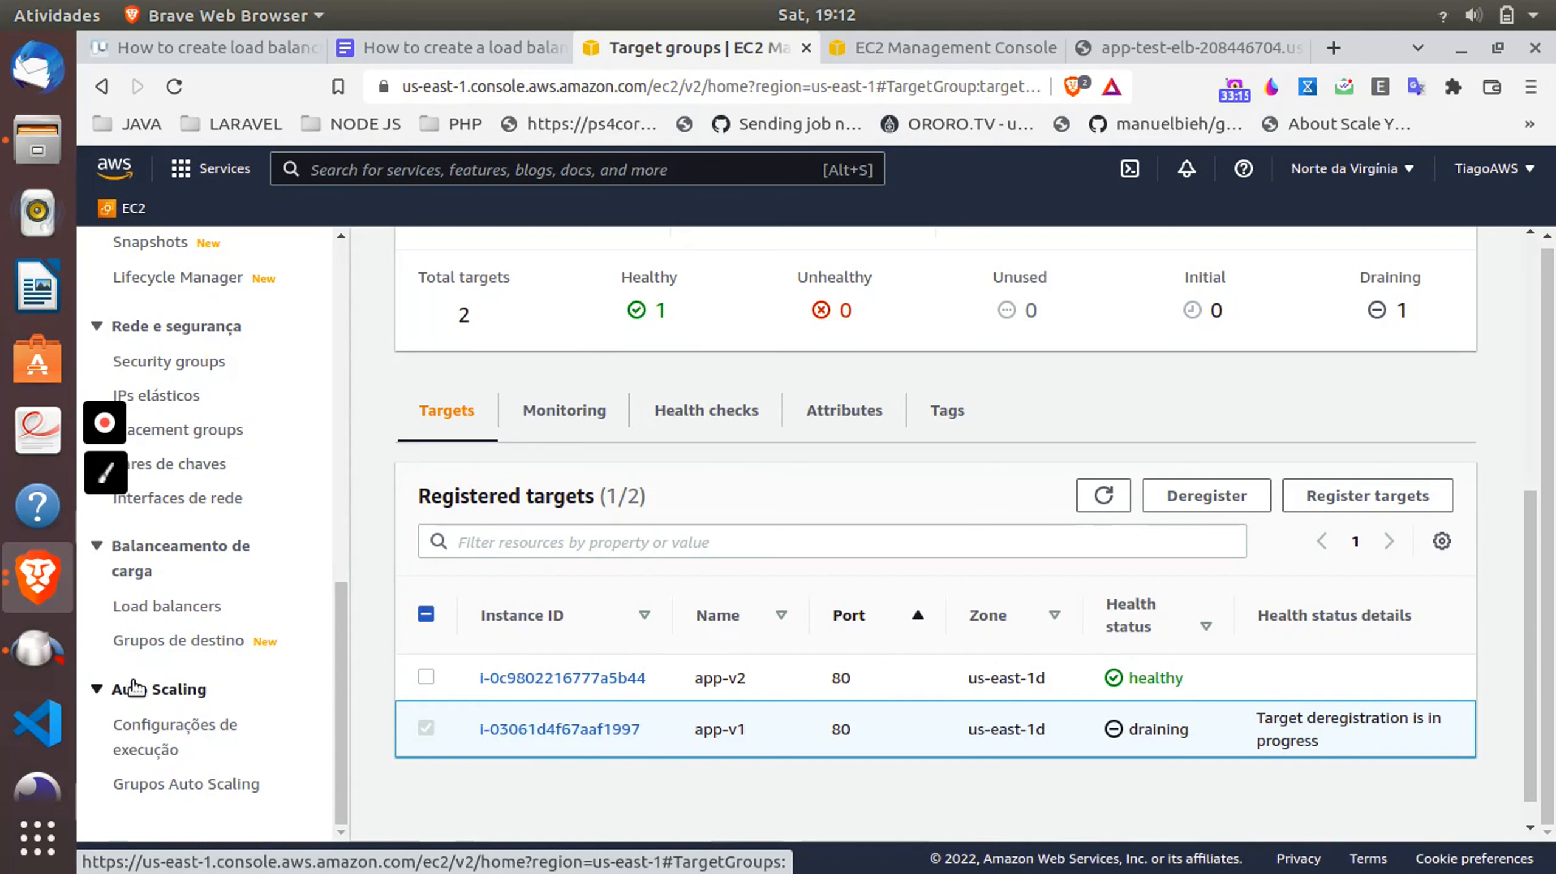
{"action": "left_click", "coordinate": [180, 641]}
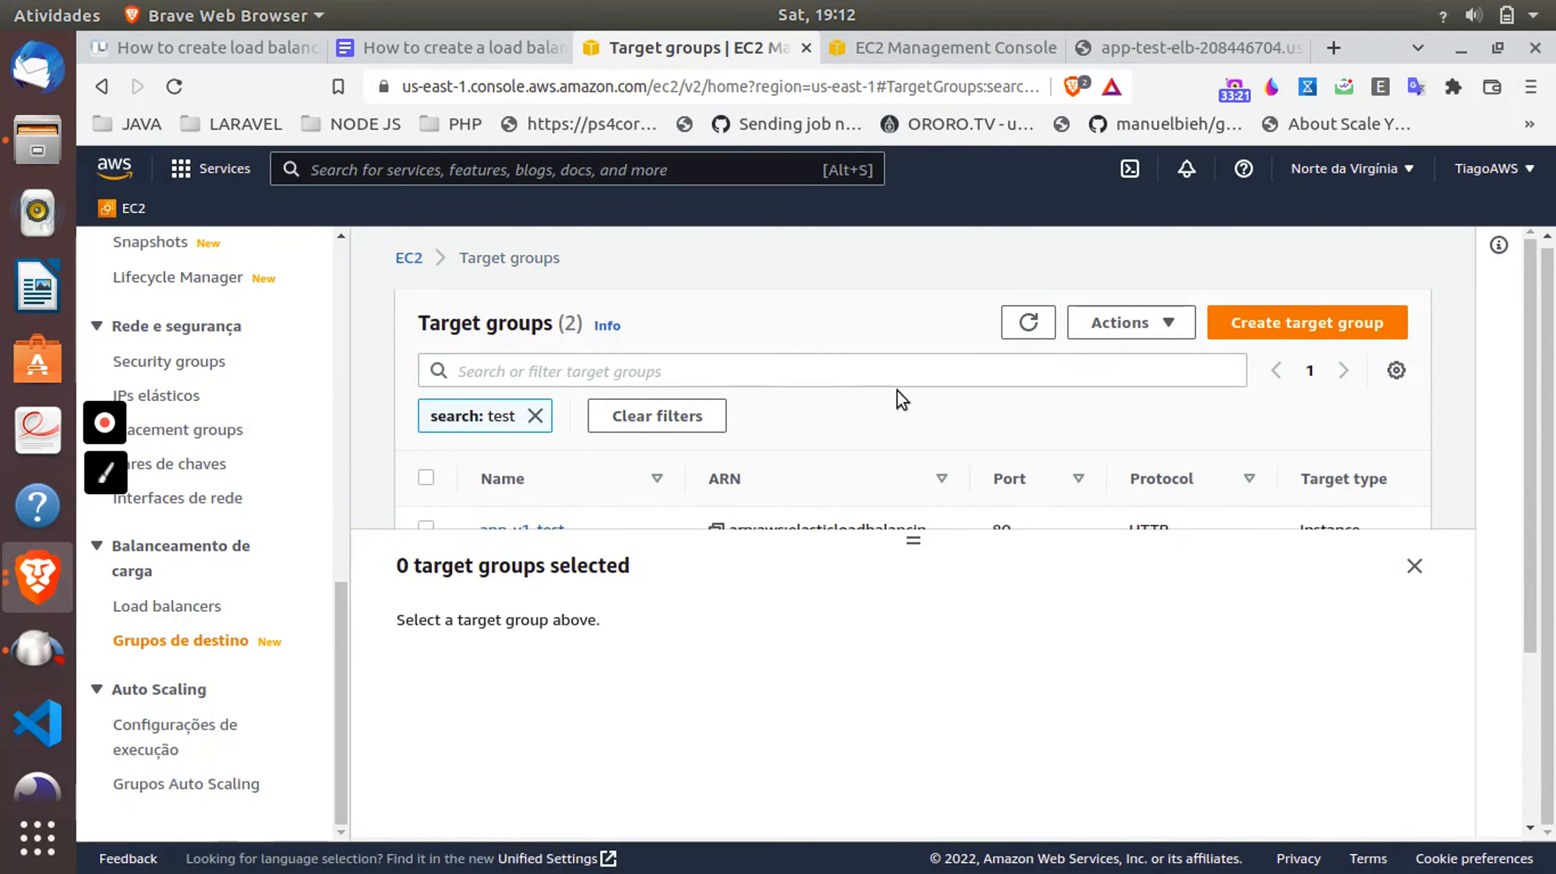